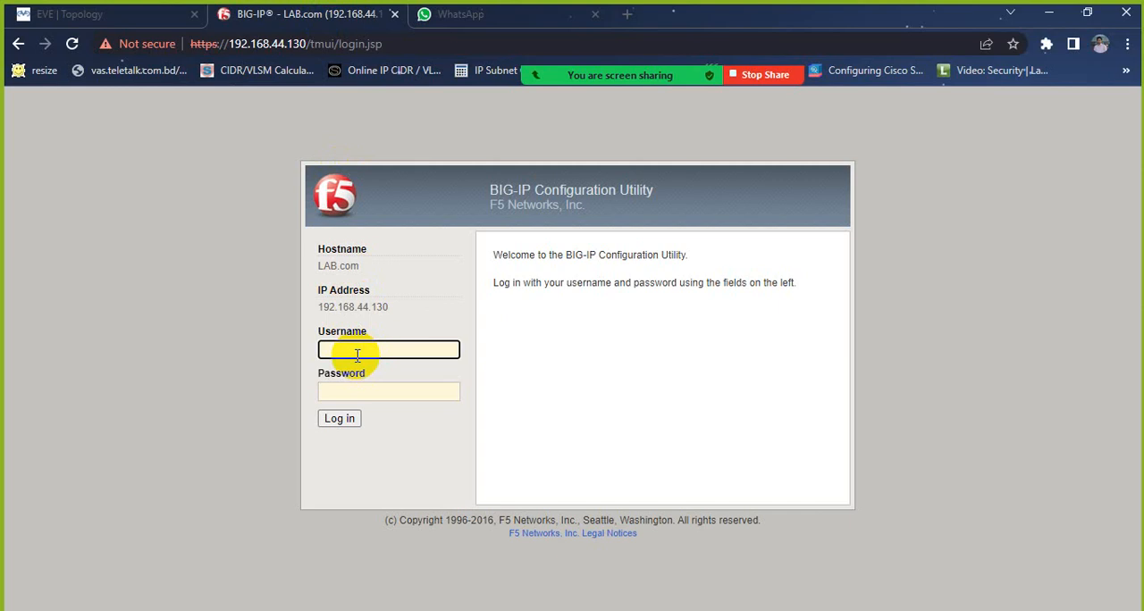
Step: Log in to the BIG-IP Configuration Utility with the account username and password
type("dmin")
key("Tab")
type("admin")
key("Return")
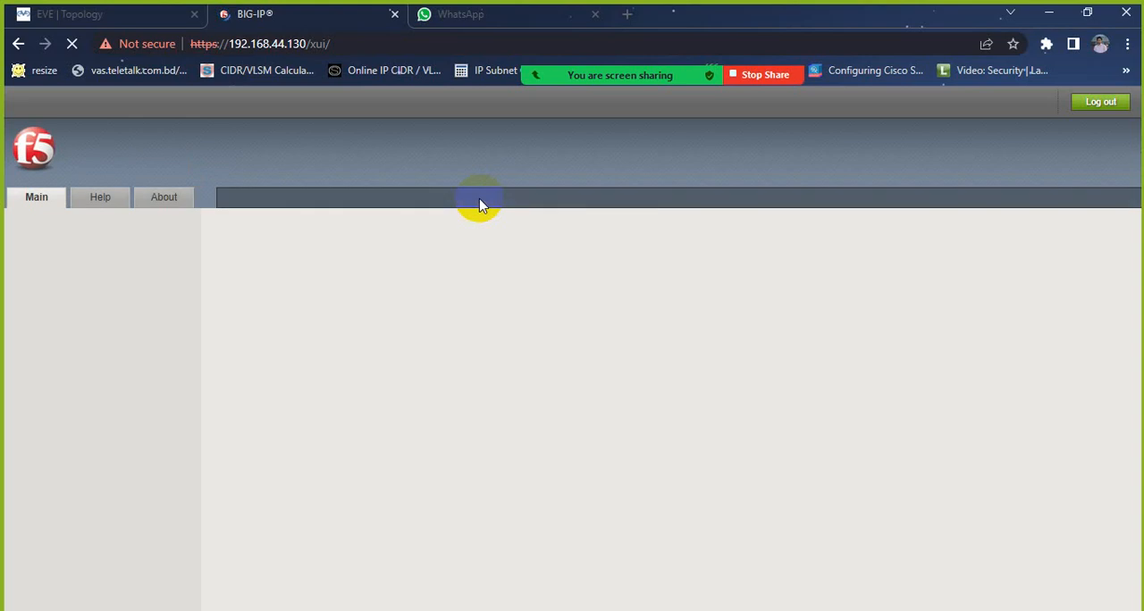
Step: Switch to the EVE topology, open the console of the Win node labelled 192.168.99.4, and reposition its window
left_click(151, 16)
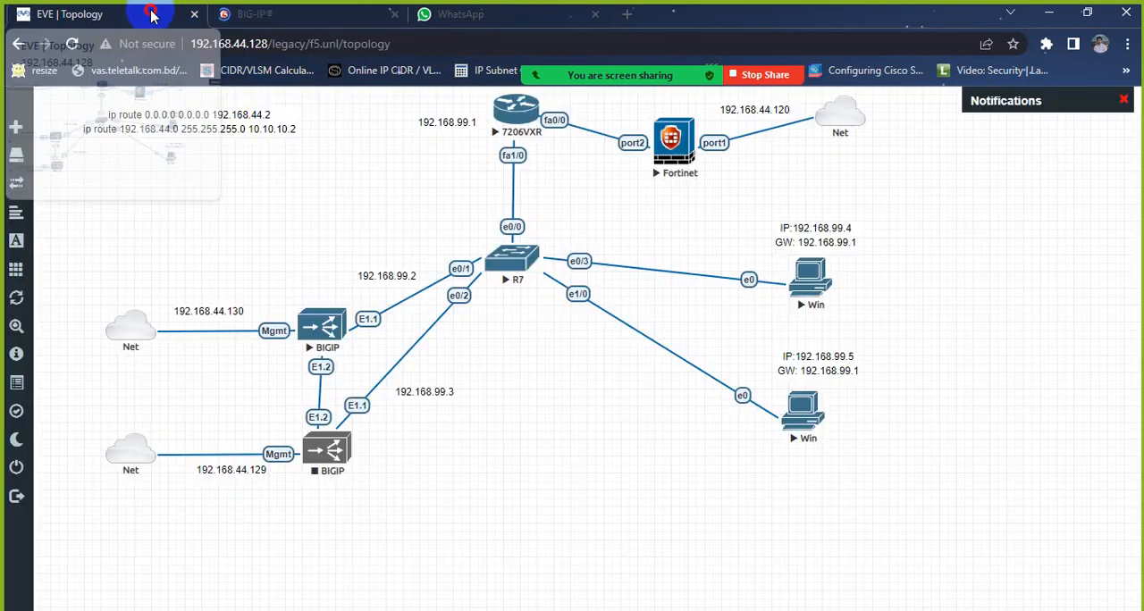
left_click(805, 286)
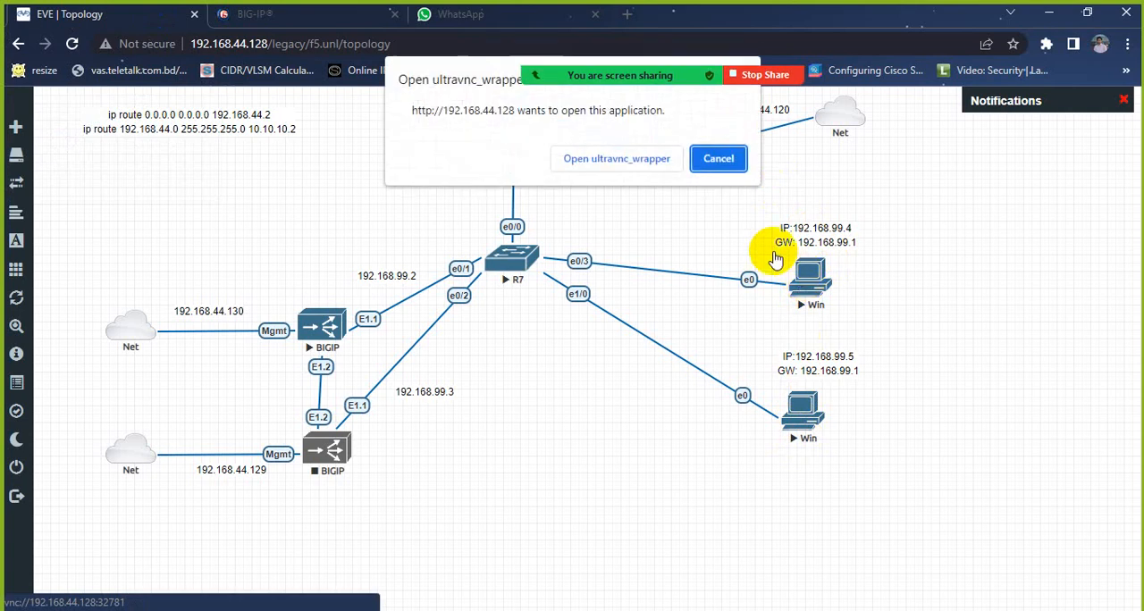
left_click(567, 154)
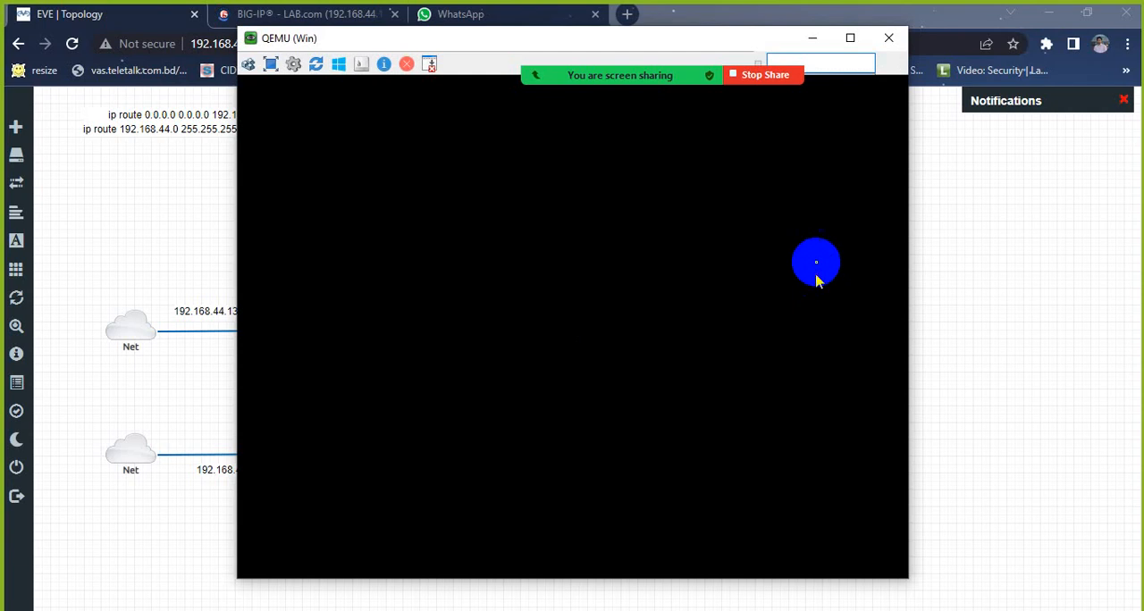
left_click(811, 38)
left_click_drag(849, 231, 812, 277)
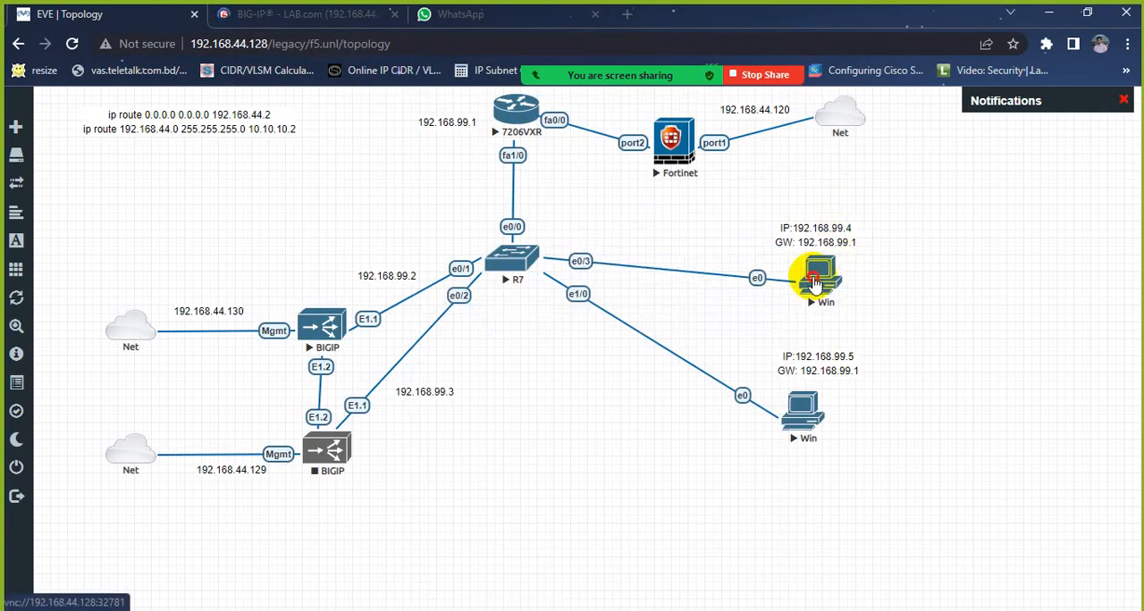
left_click(569, 609)
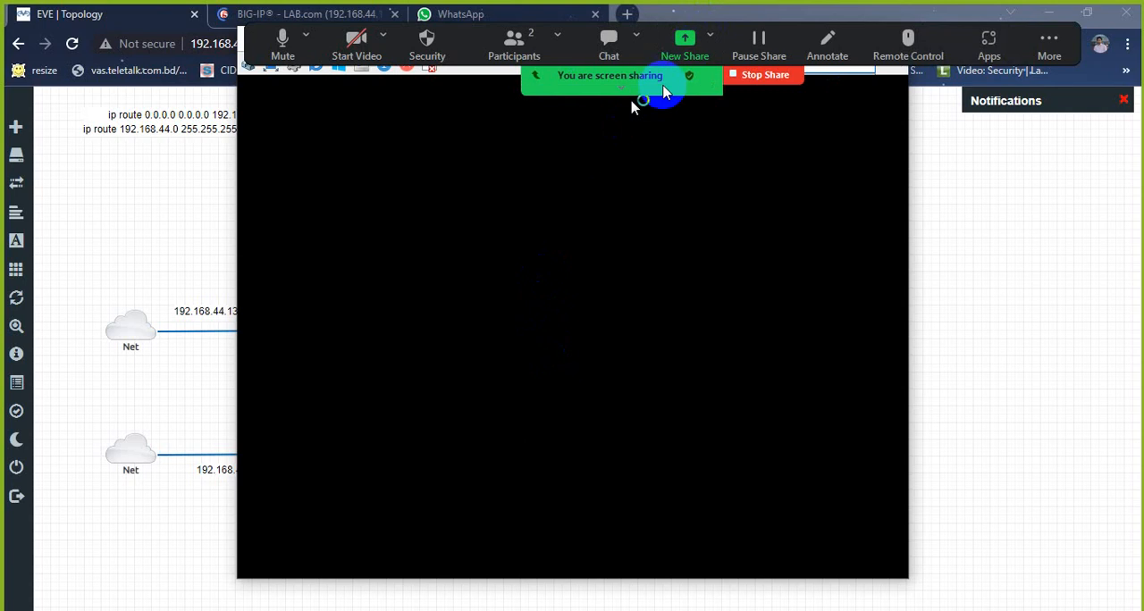
left_click_drag(459, 41, 365, 57)
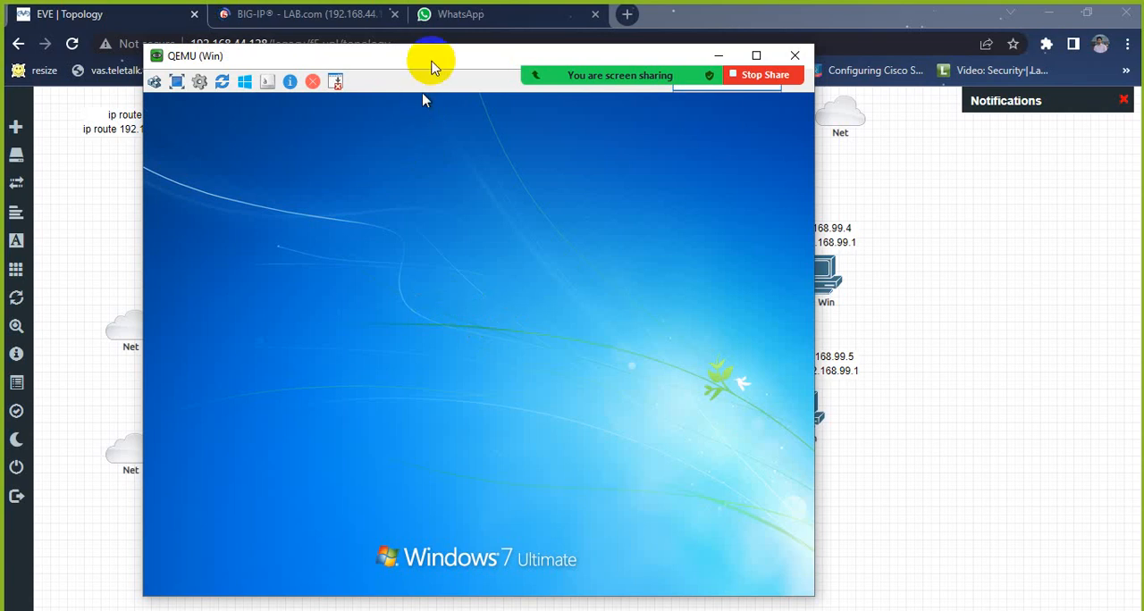
left_click_drag(430, 68, 347, 65)
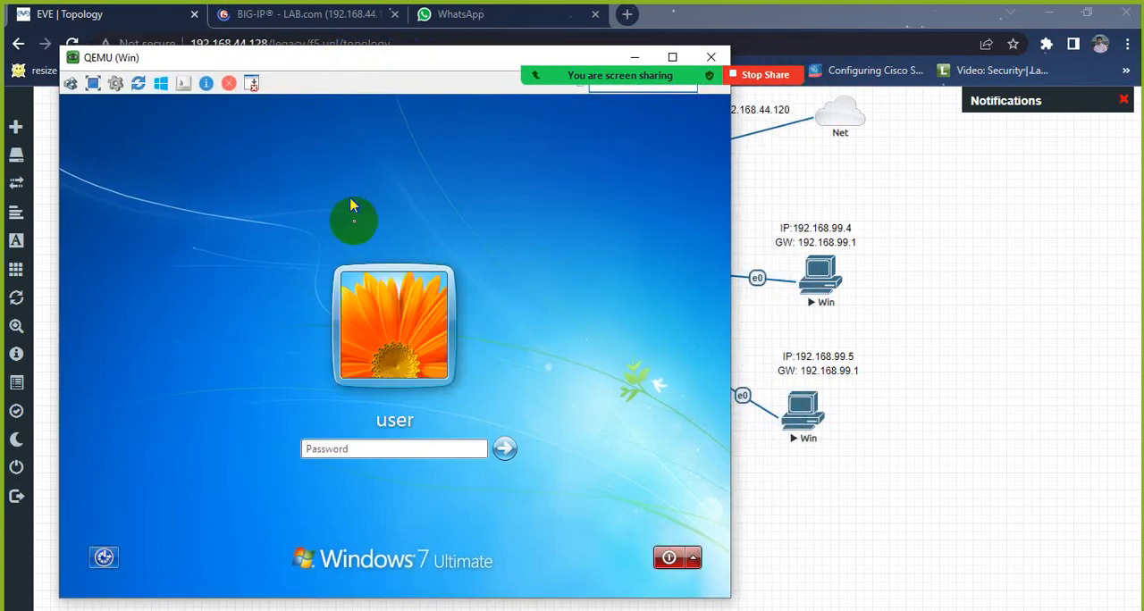
Step: Sign in to Windows 7 on the 192.168.99.4 machine with the account password
left_click(373, 449)
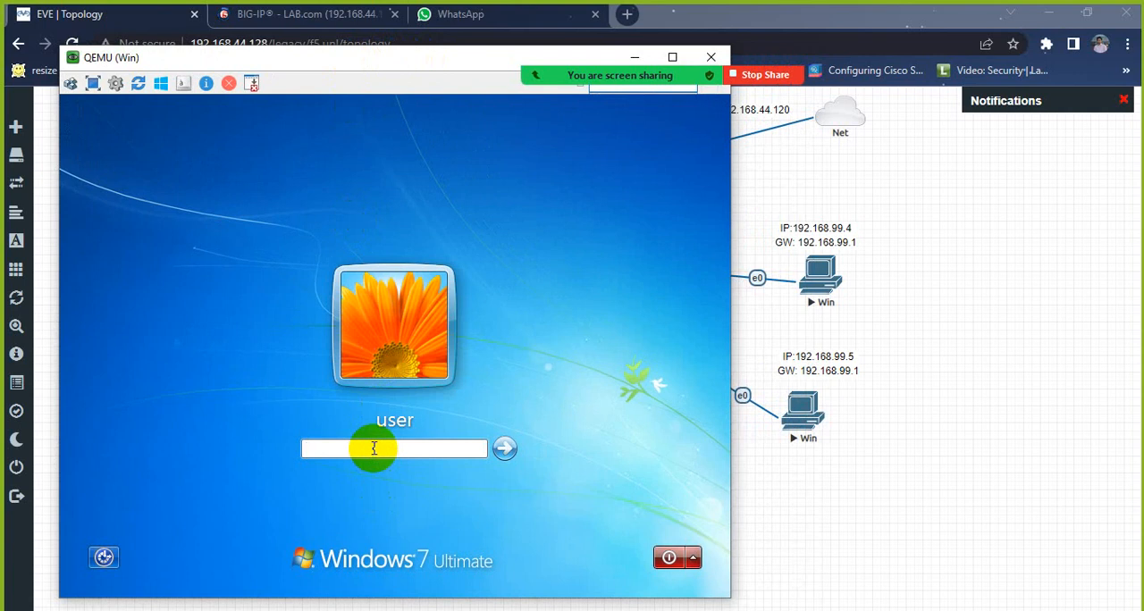
type("*******")
key("Return")
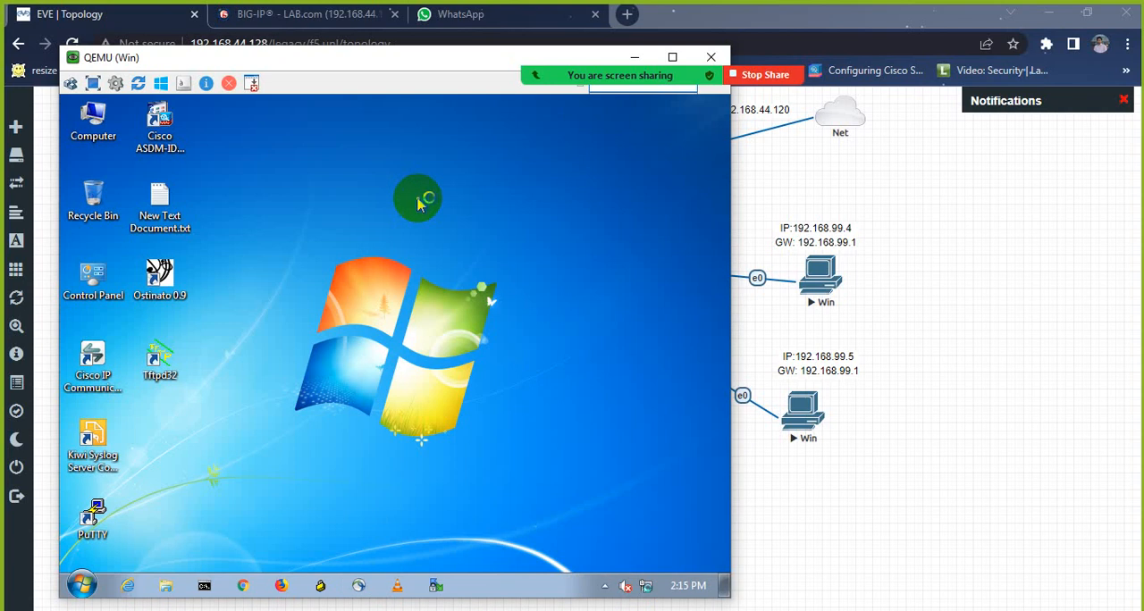
Step: Refresh the desktop and open the list of network adapters through the Network and Sharing Center
right_click(417, 198)
left_click(436, 243)
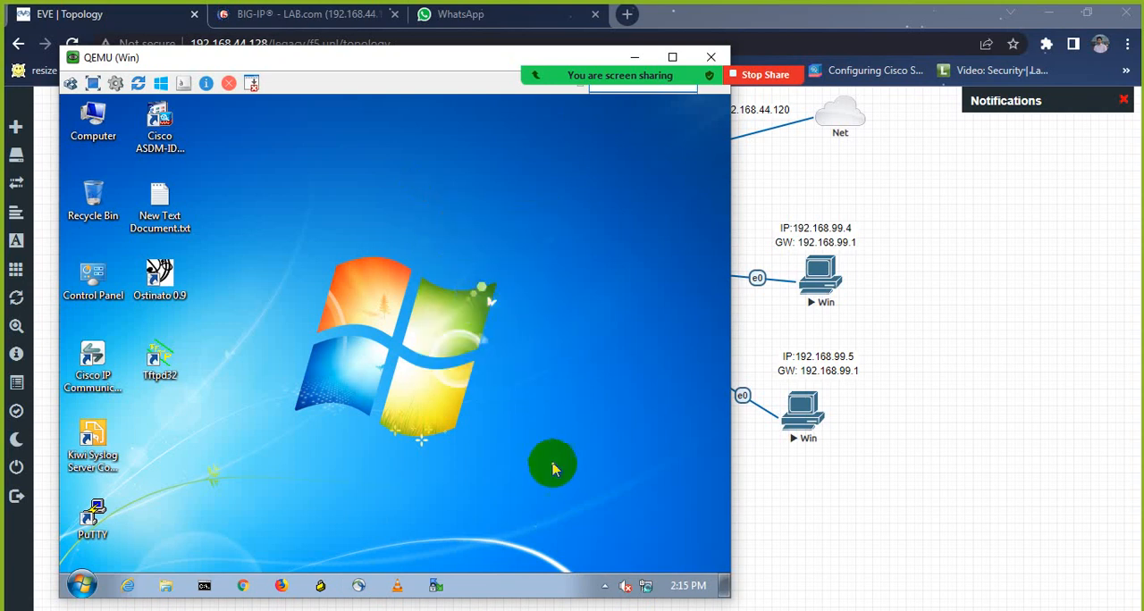
right_click(646, 587)
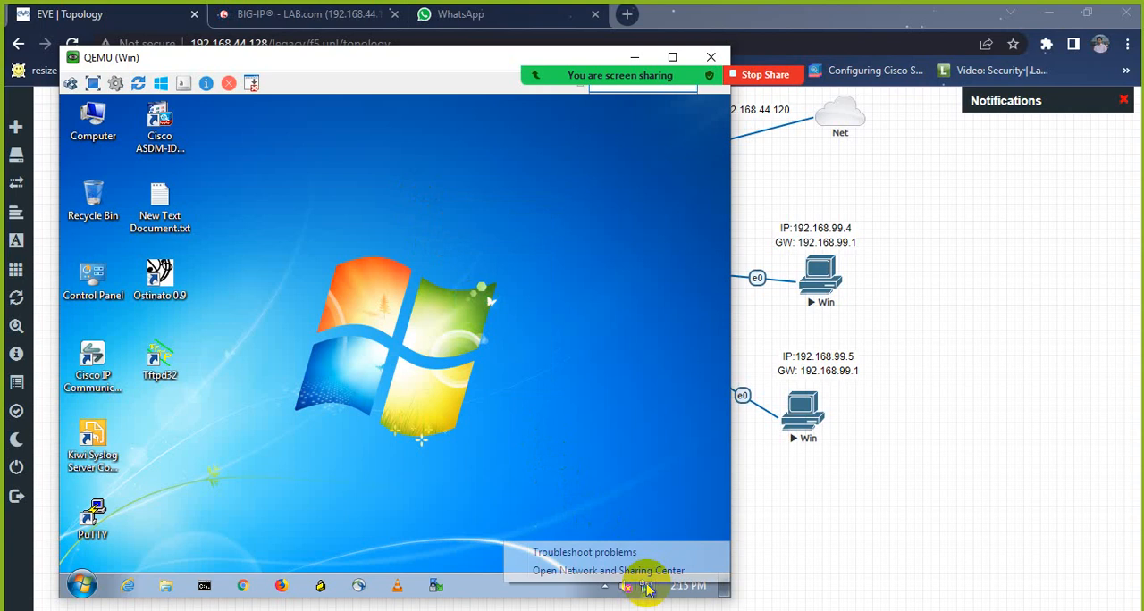
left_click(646, 571)
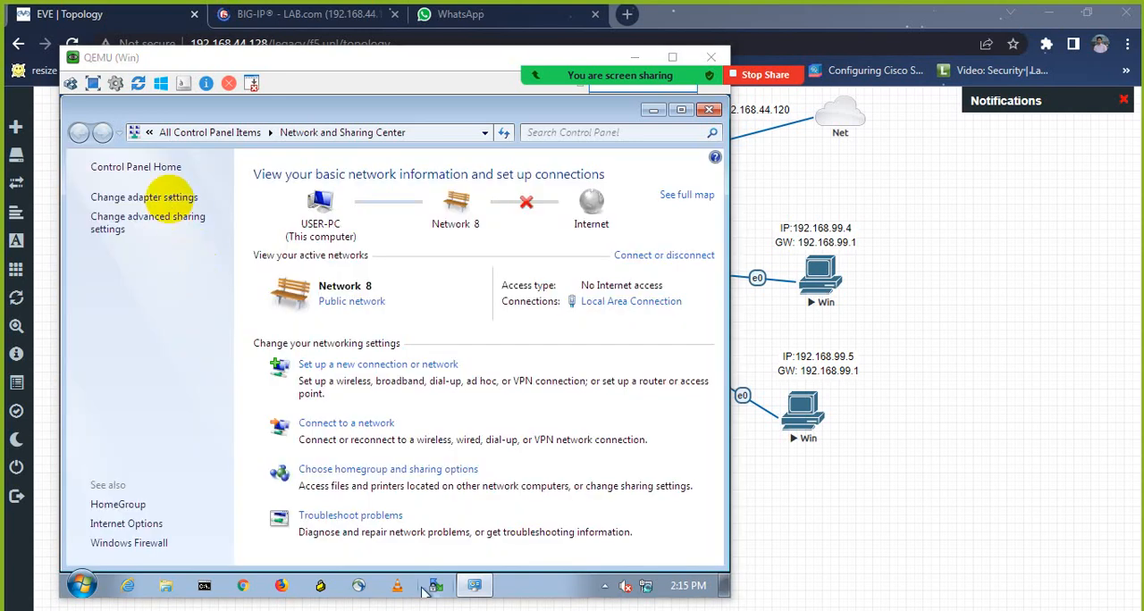
left_click(169, 197)
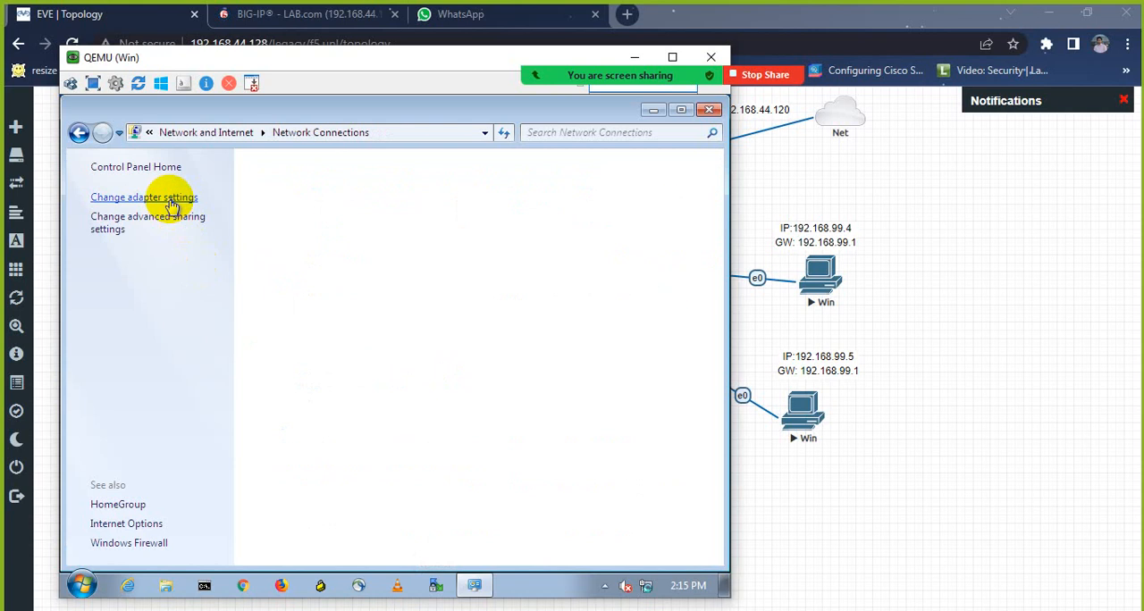
left_click(217, 207)
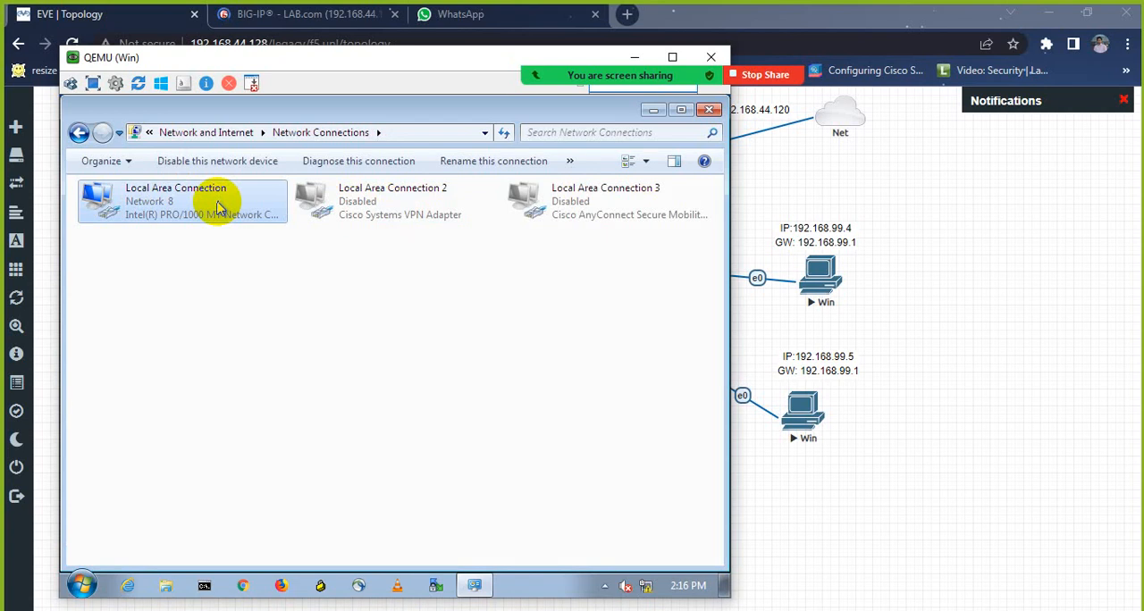
Step: Check the Local Area Connection's IP address details and set the 'Network 8' location to Public network
right_click(219, 206)
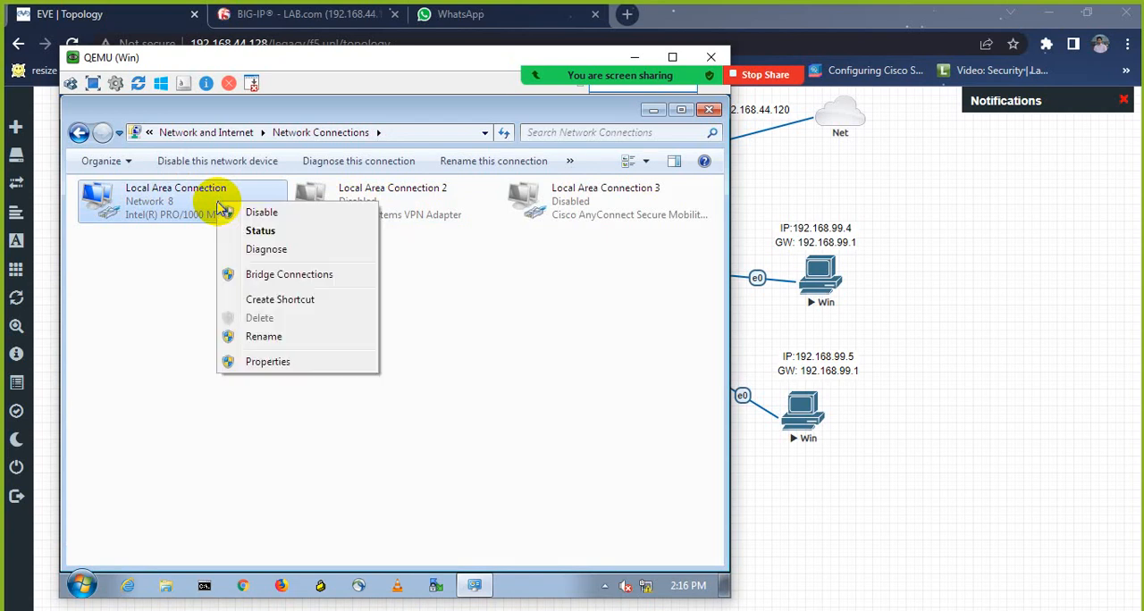
left_click(258, 232)
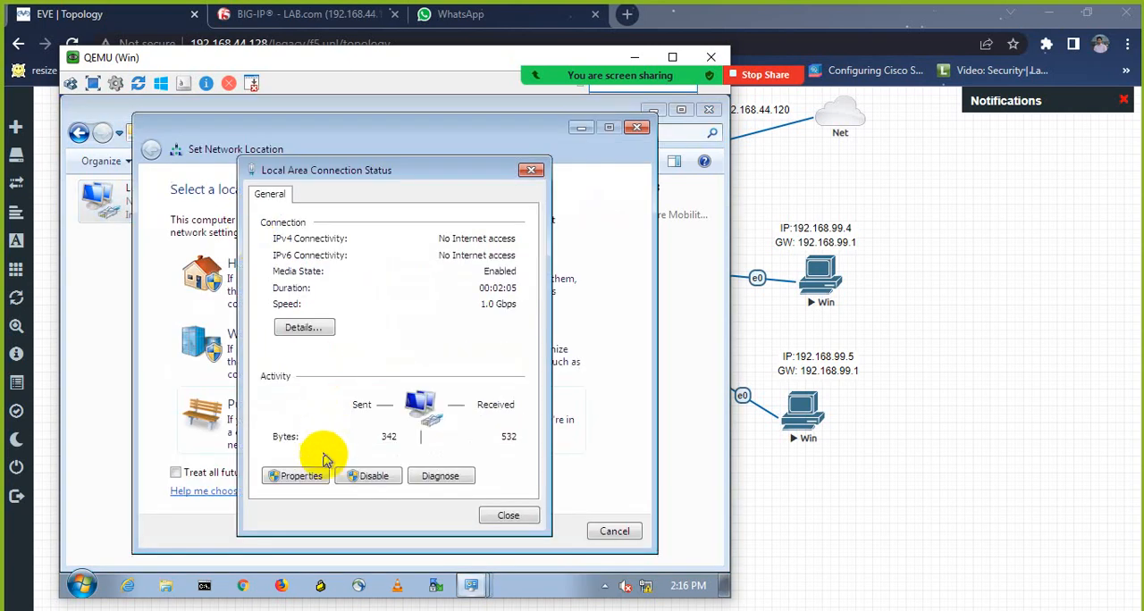
left_click(314, 331)
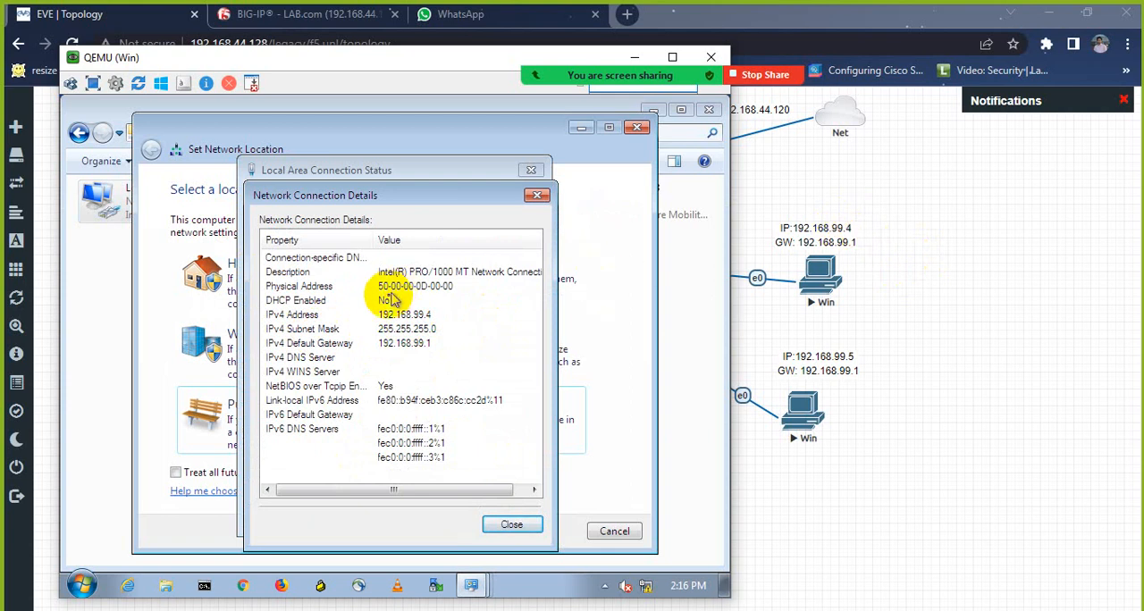
left_click(537, 195)
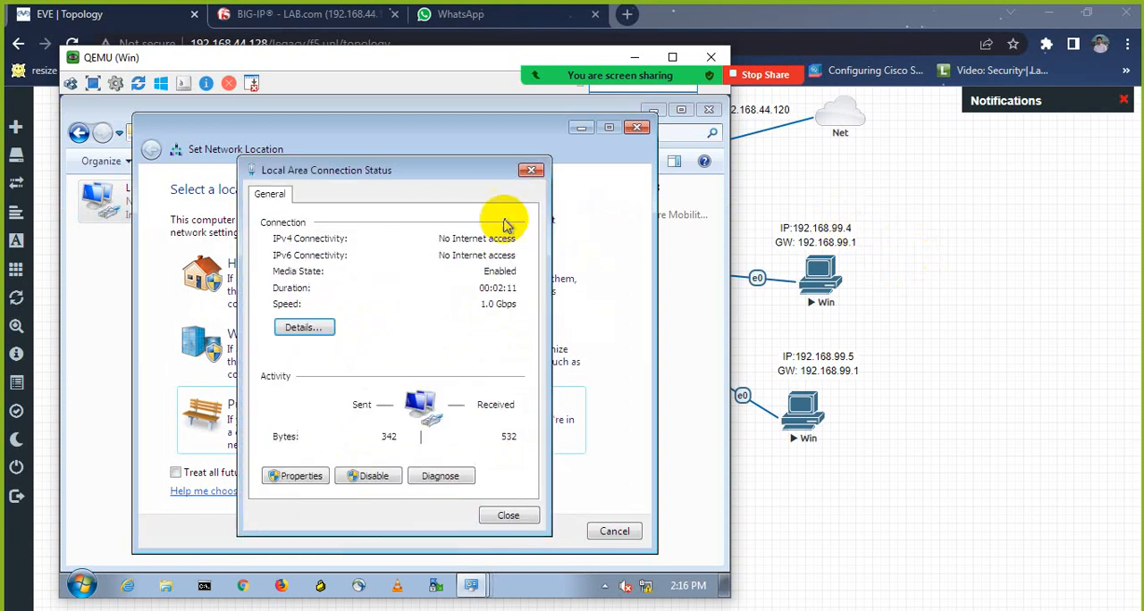
left_click(531, 170)
left_click(305, 394)
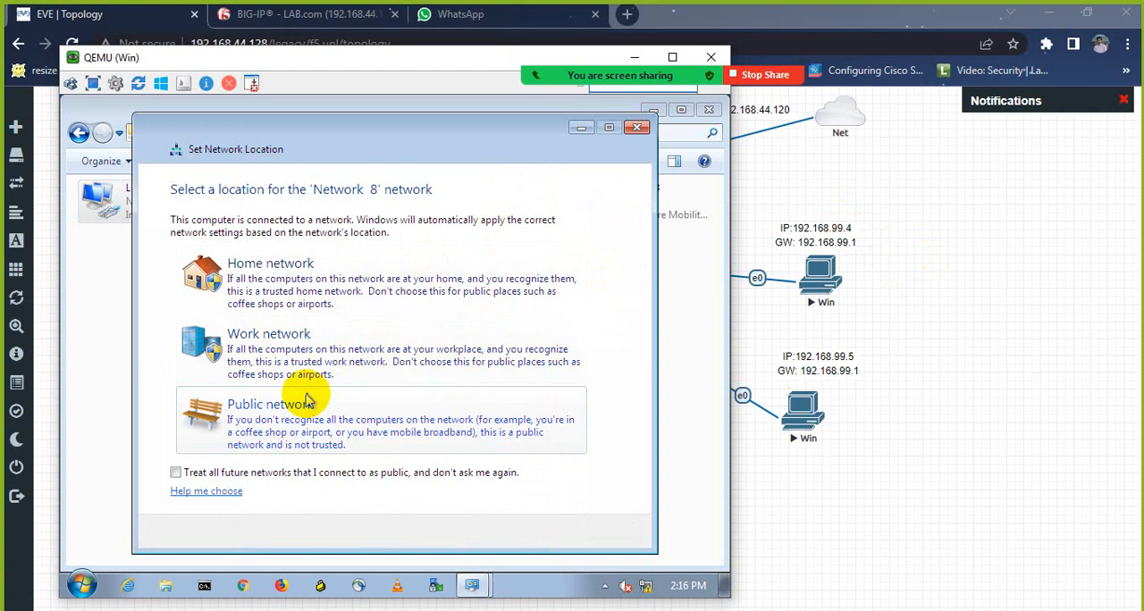
left_click(594, 531)
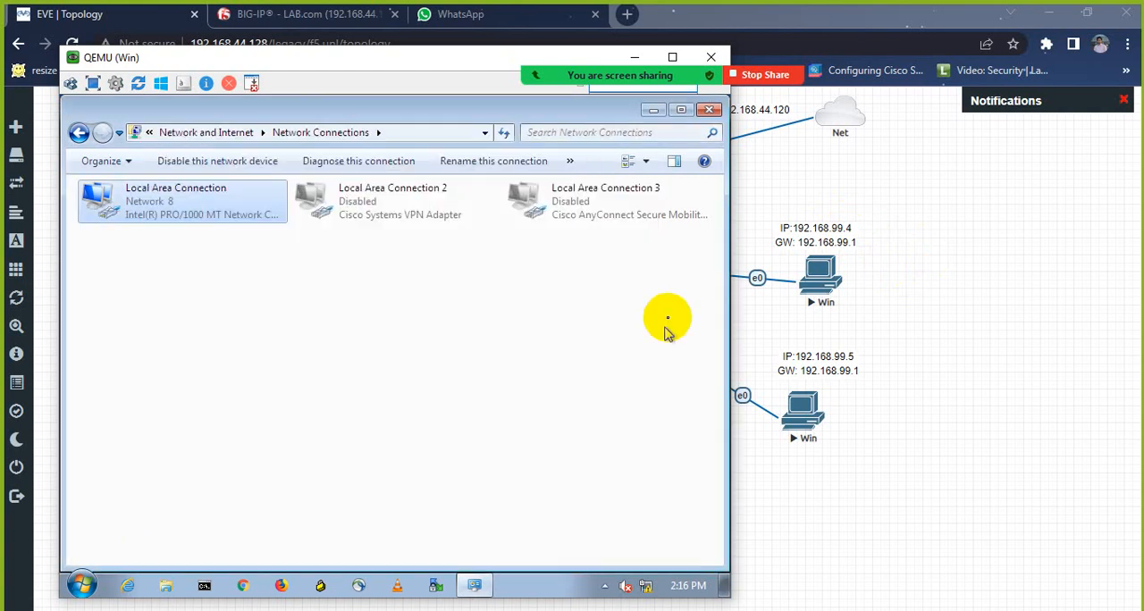
Step: Minimize the first machine's console and open the console of the Win node labelled 192.168.99.5 with UltraVNC
mouse_move(646, 71)
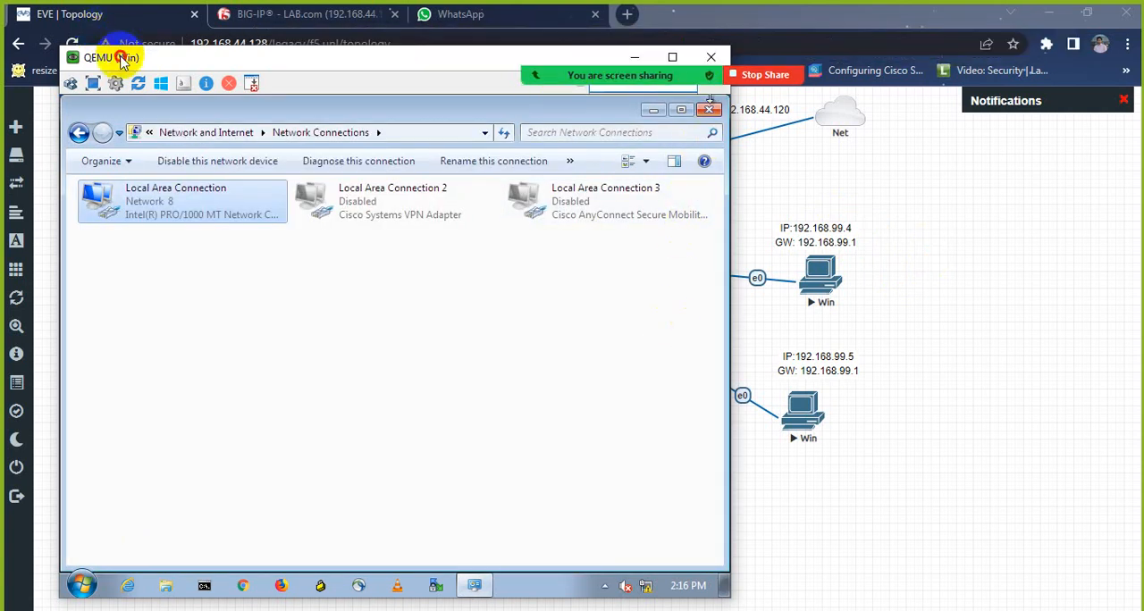
left_click_drag(120, 55, 170, 123)
left_click(761, 125)
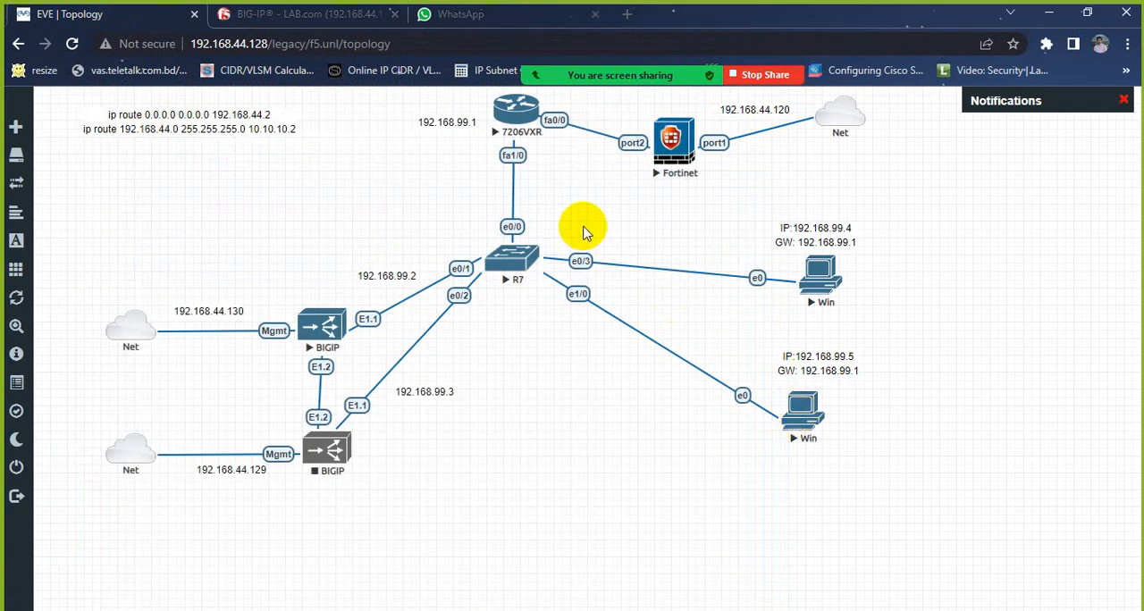
left_click(802, 413)
left_click(583, 162)
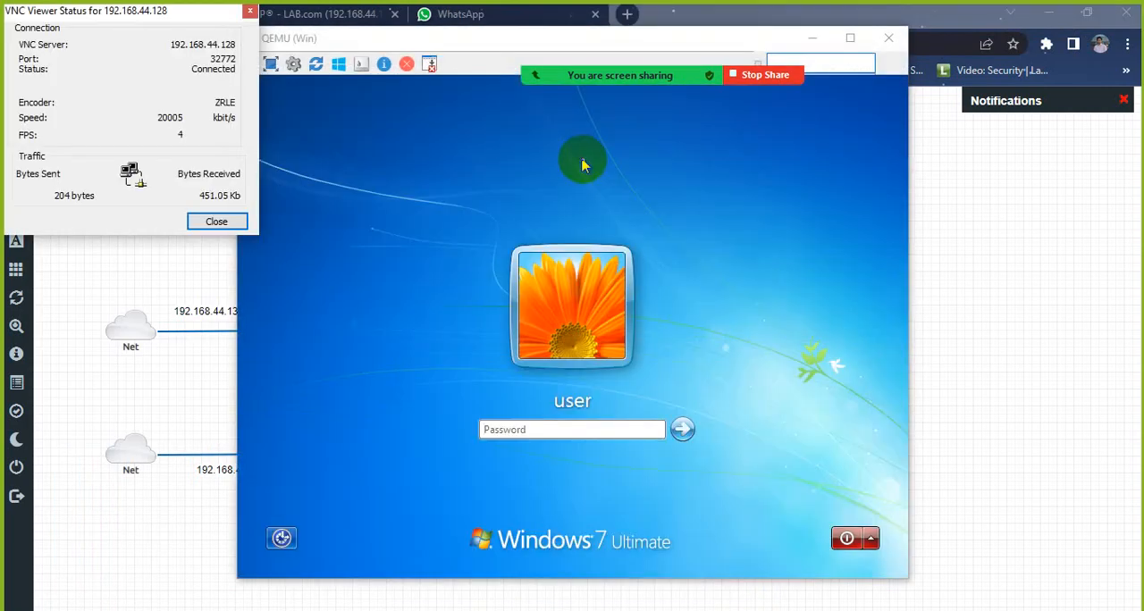
Step: Sign in to Windows 7 on the 192.168.99.5 node with the account password
left_click(581, 431)
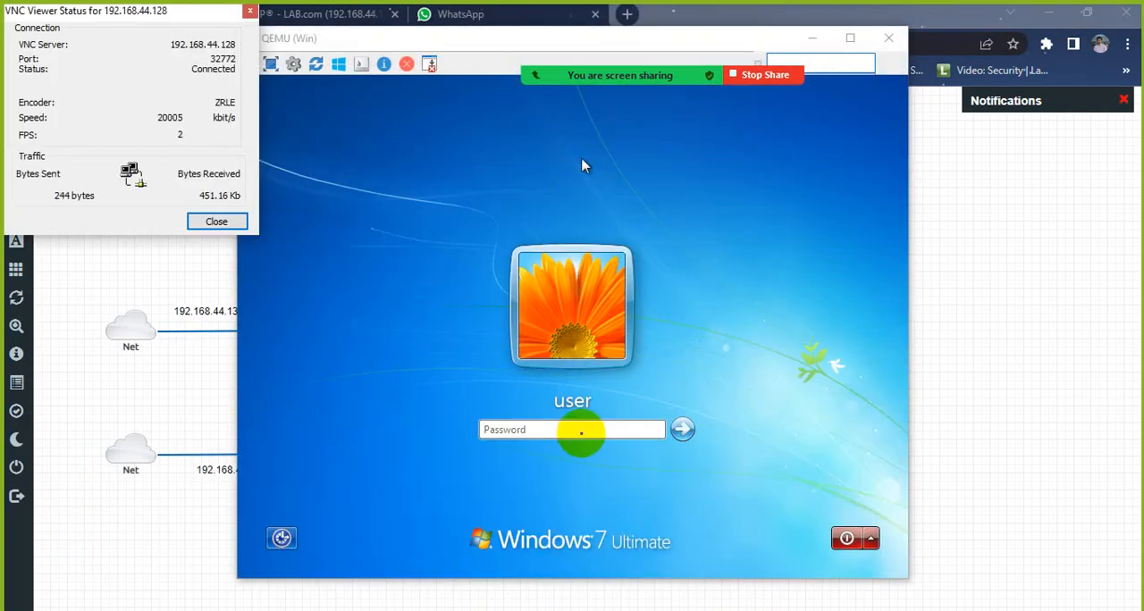
type("user")
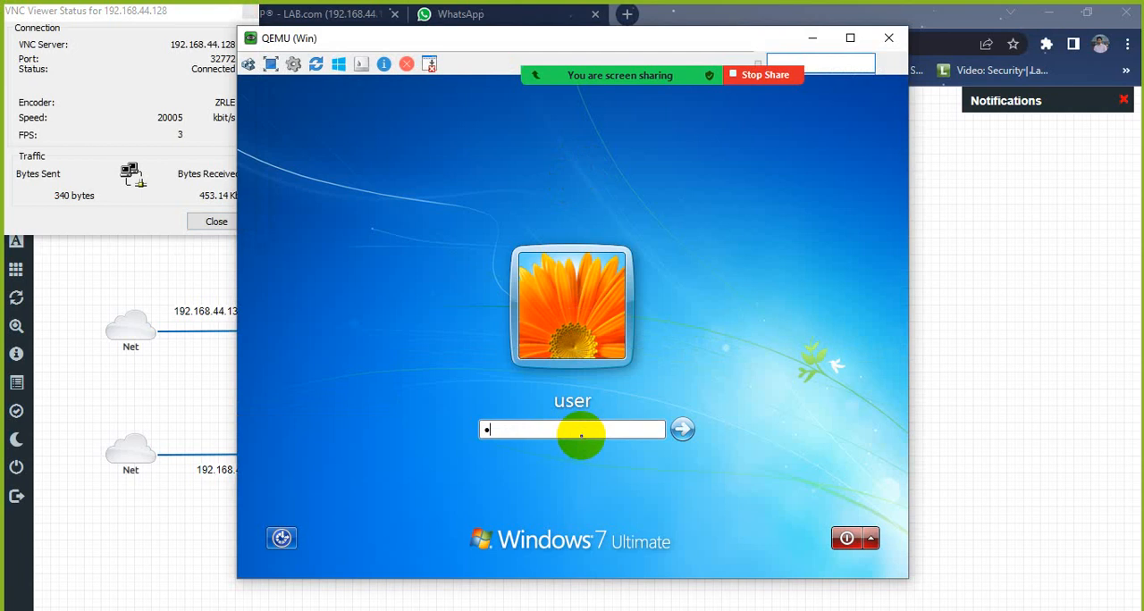
type("123")
key("Return")
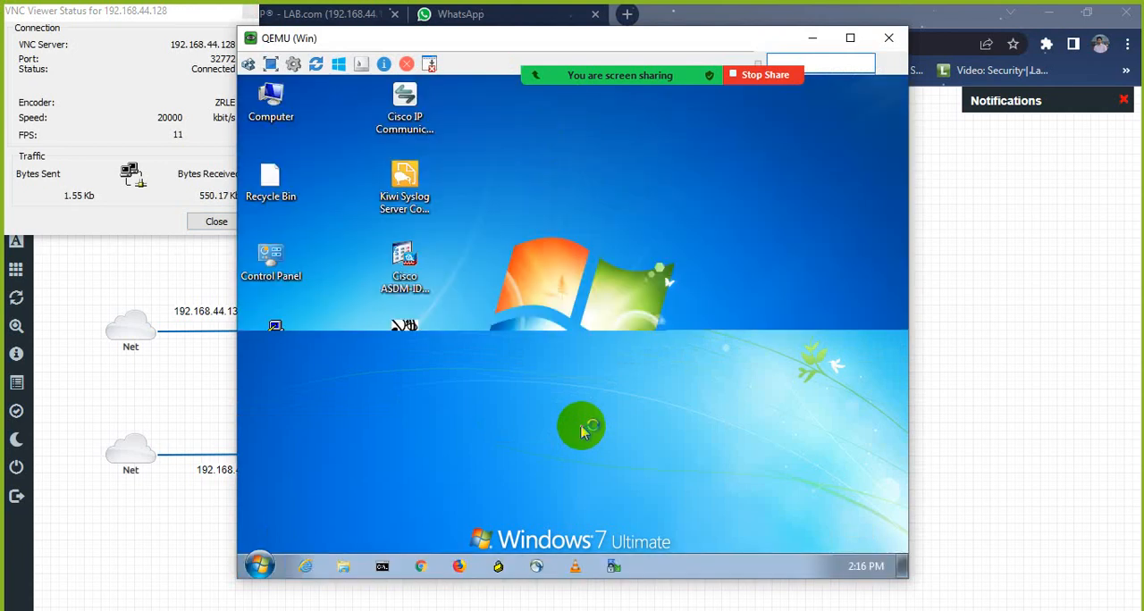
Step: Run ipconfig in Command Prompt to check the second machine's IP configuration, and close the window
left_click(384, 567)
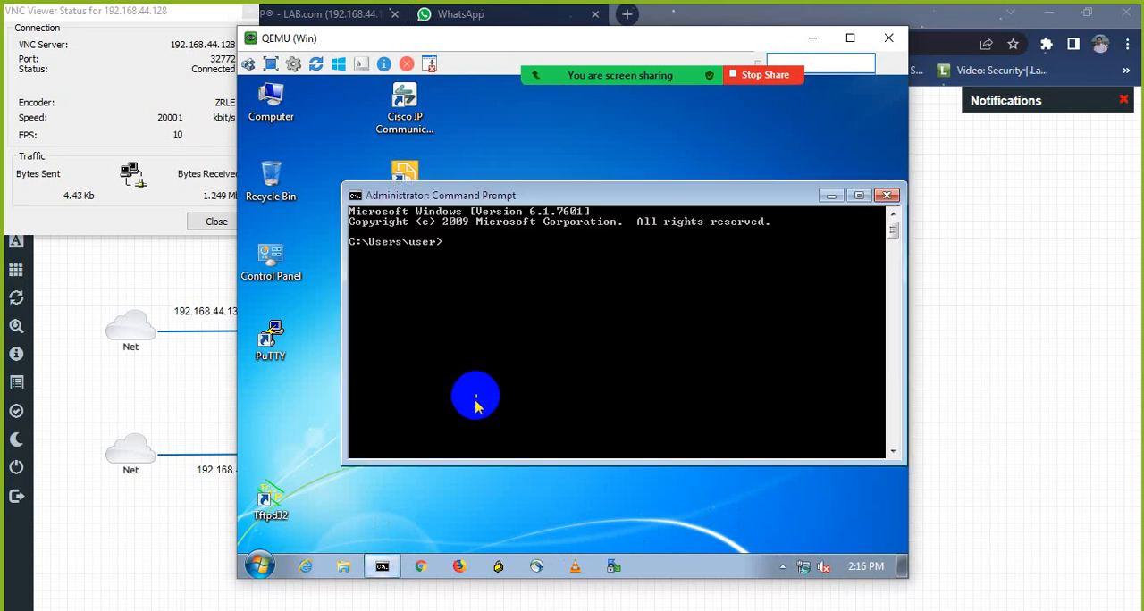
type("ipc")
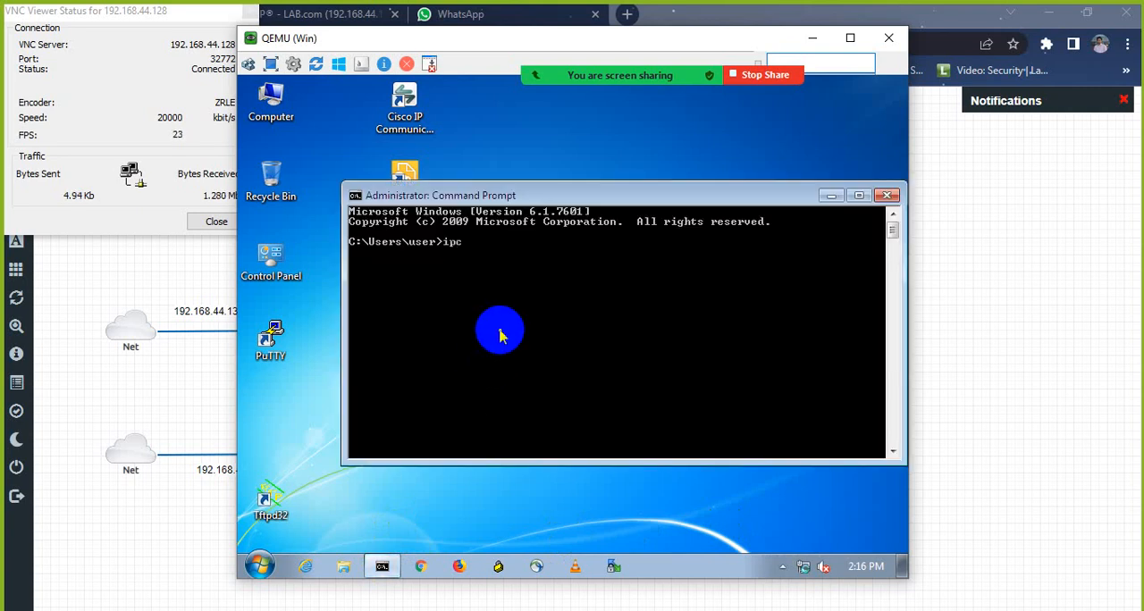
type("onfig")
key("Return")
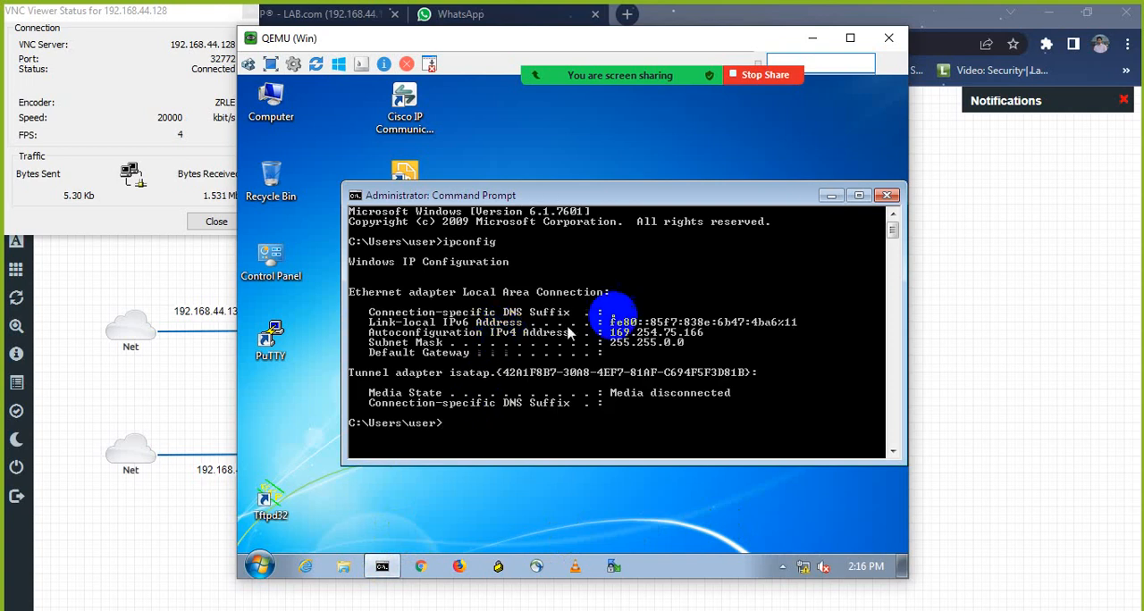
left_click(888, 196)
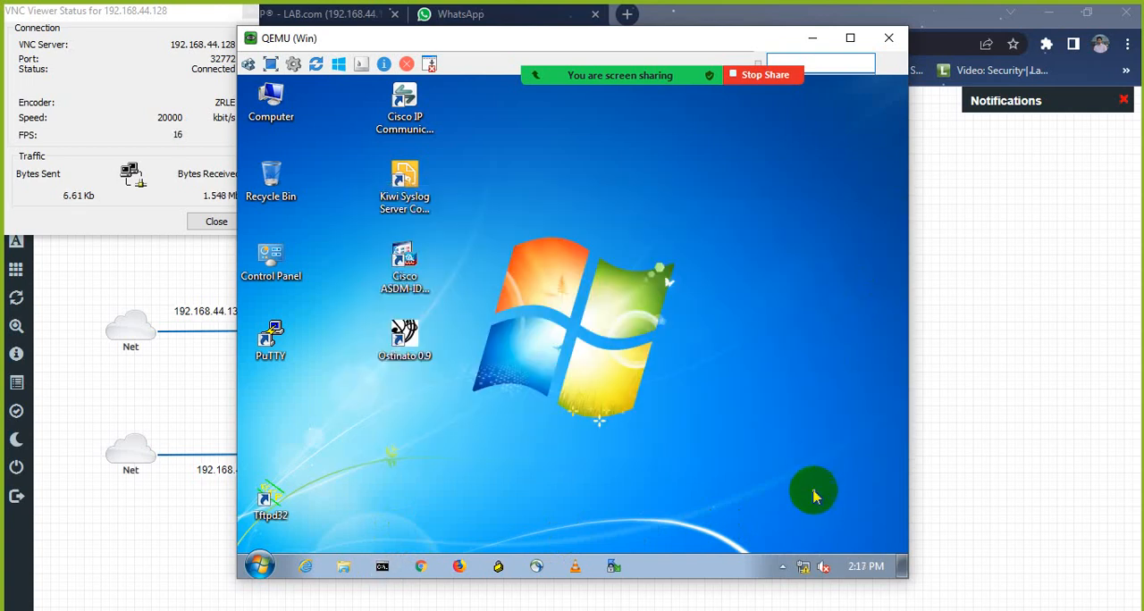
Step: Open the properties of Local Area Connection from the second machine's network adapter settings
right_click(801, 569)
left_click(801, 565)
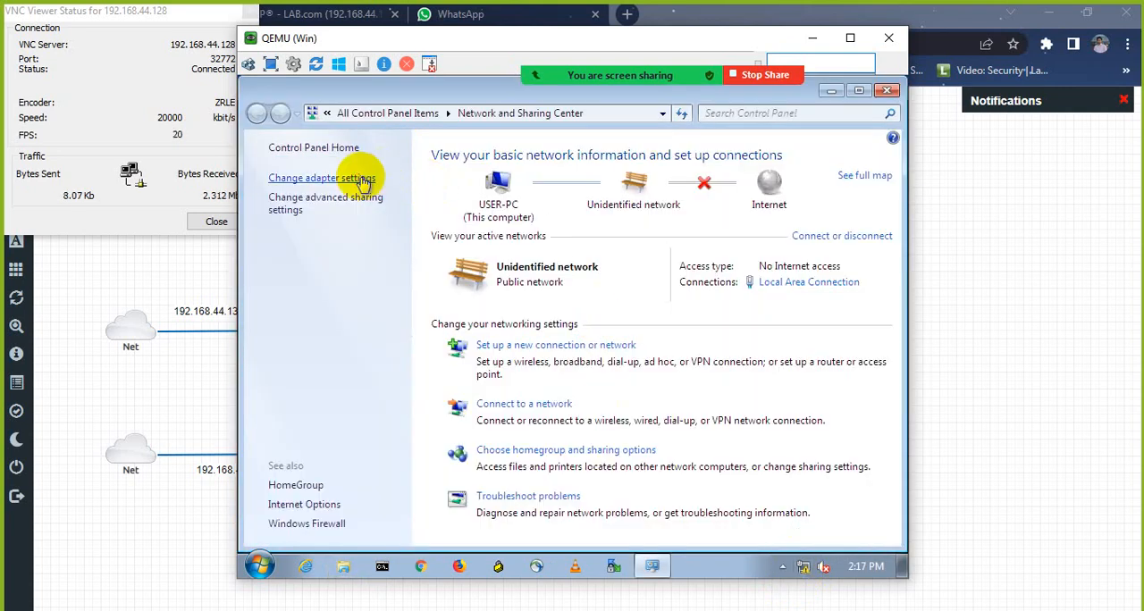
left_click(365, 179)
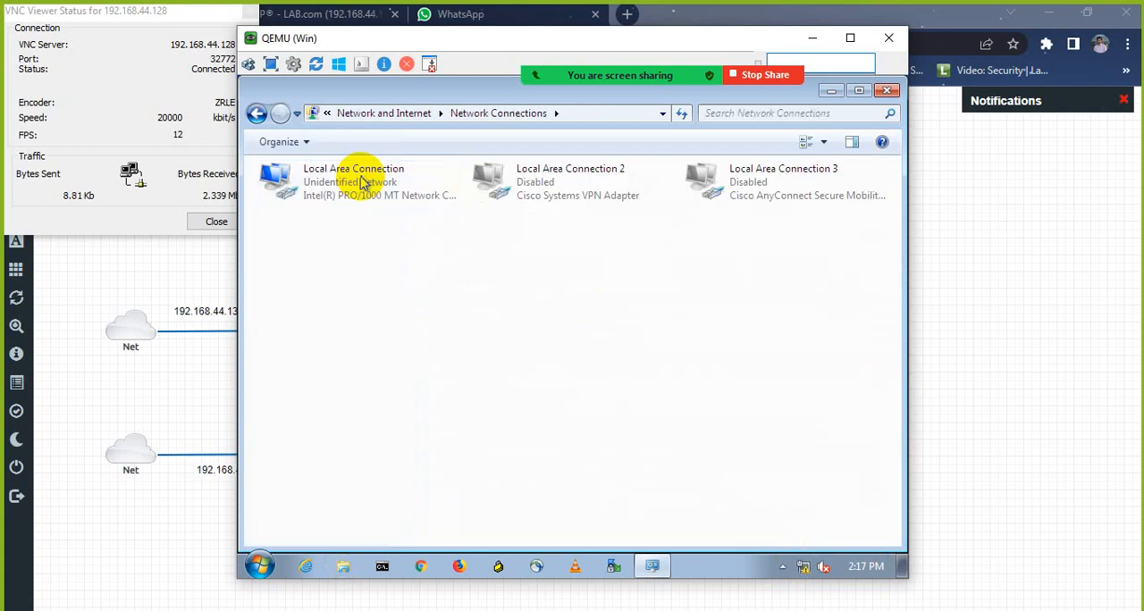
right_click(366, 183)
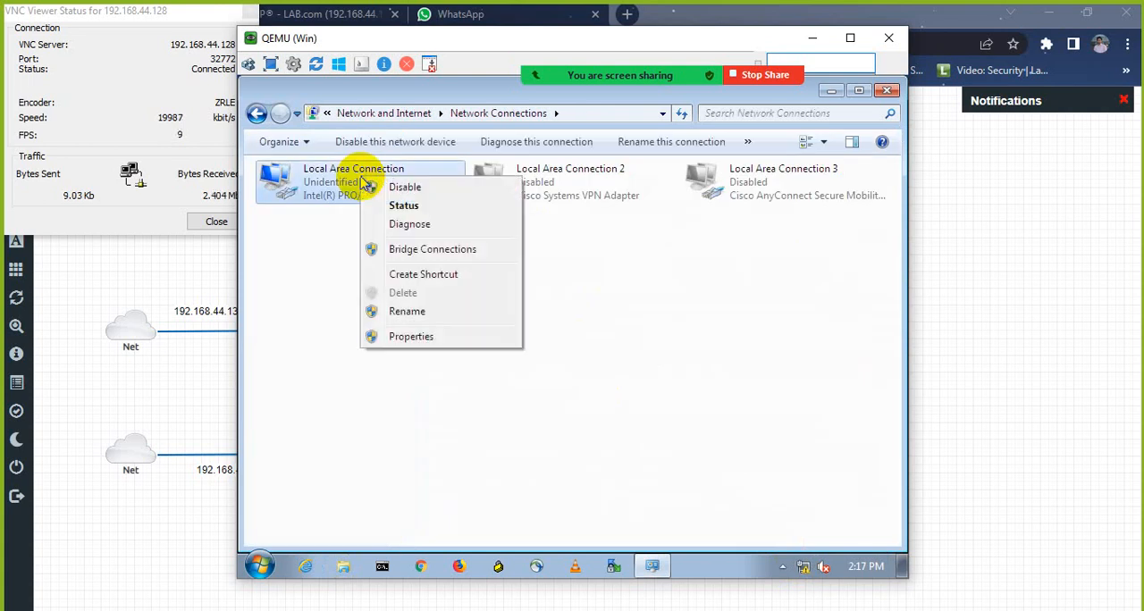
left_click(402, 336)
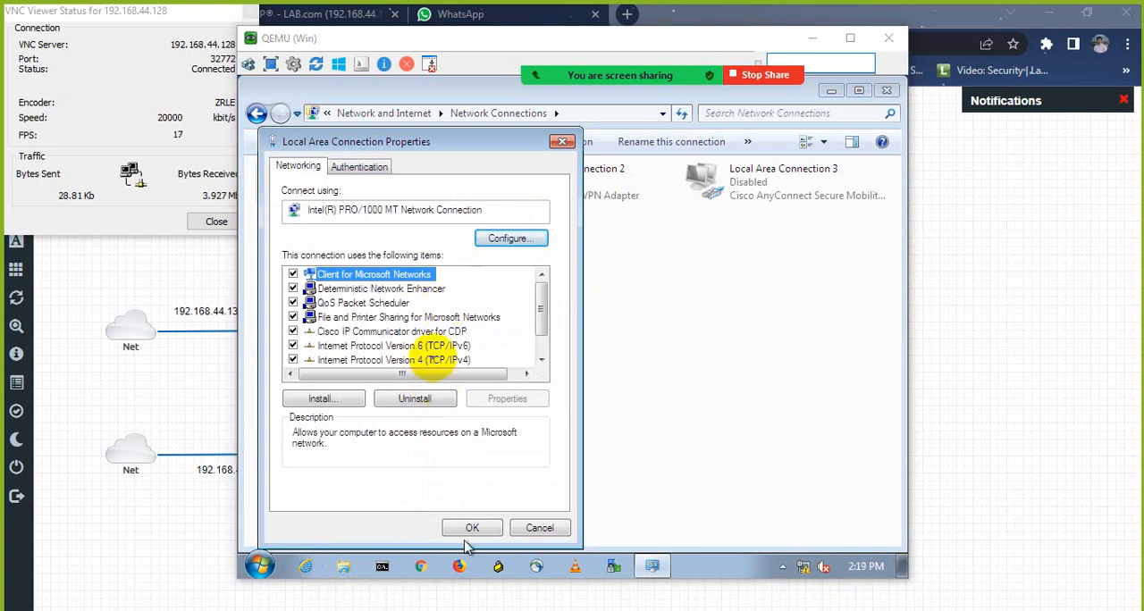
Step: Give Local Area Connection the static IPv4 address 192.168.99.5, subnet mask 255.255.255.0 and default gateway 192.168.99.1, and apply the settings
double_click(433, 357)
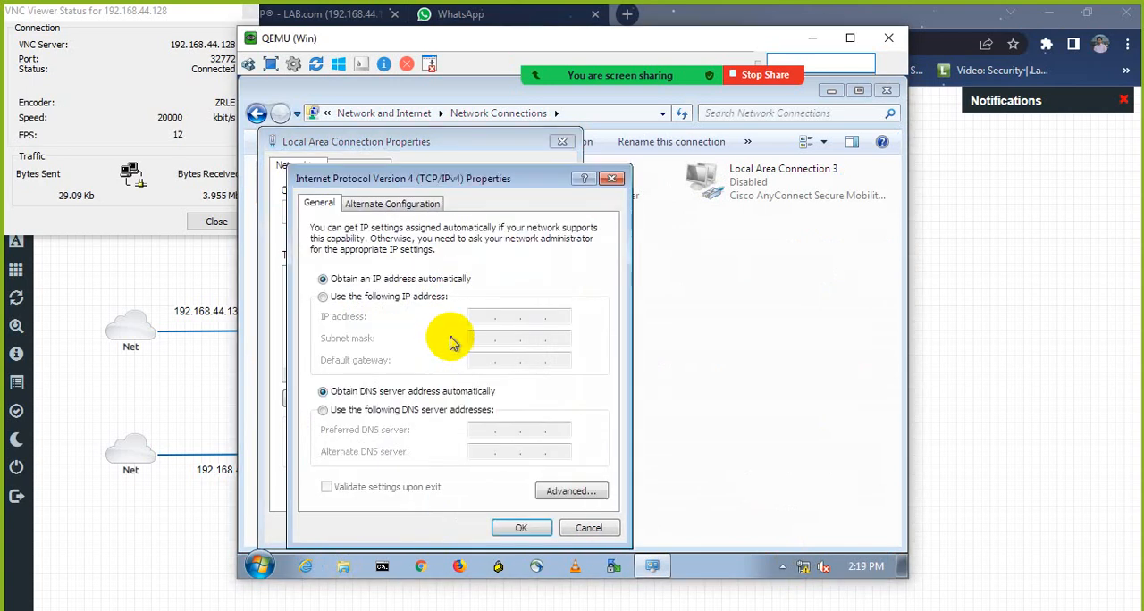
left_click(404, 296)
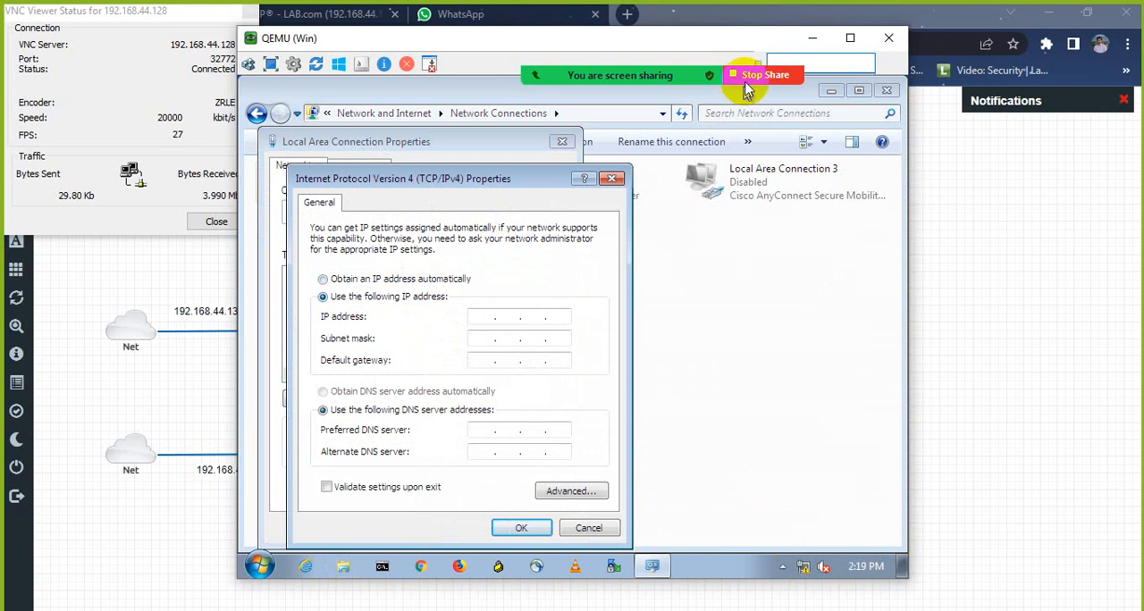
left_click_drag(744, 45, 562, 40)
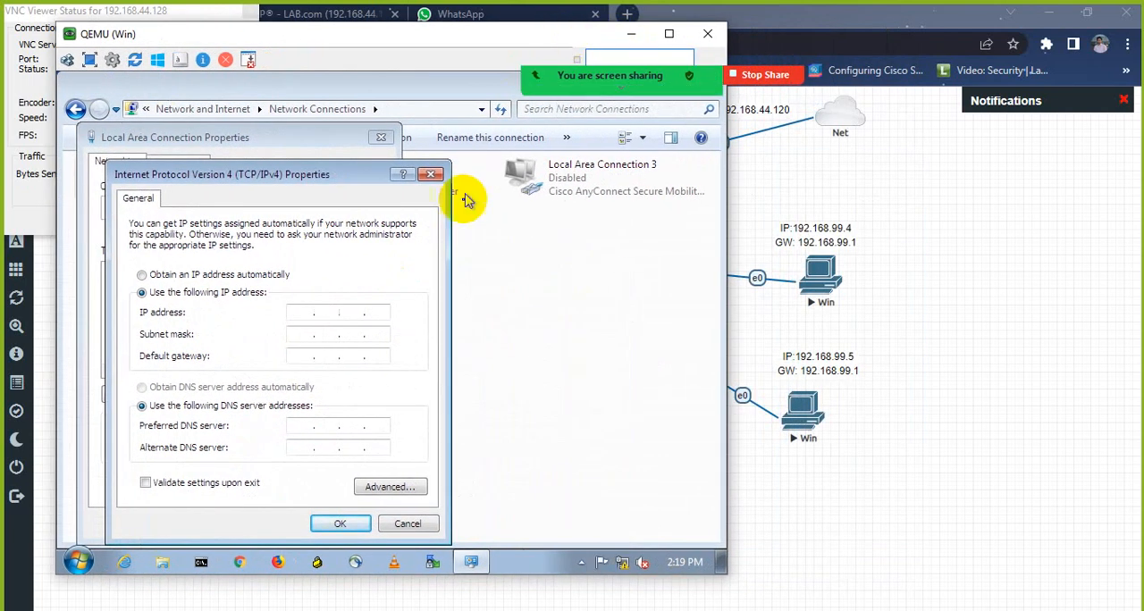
left_click(305, 313)
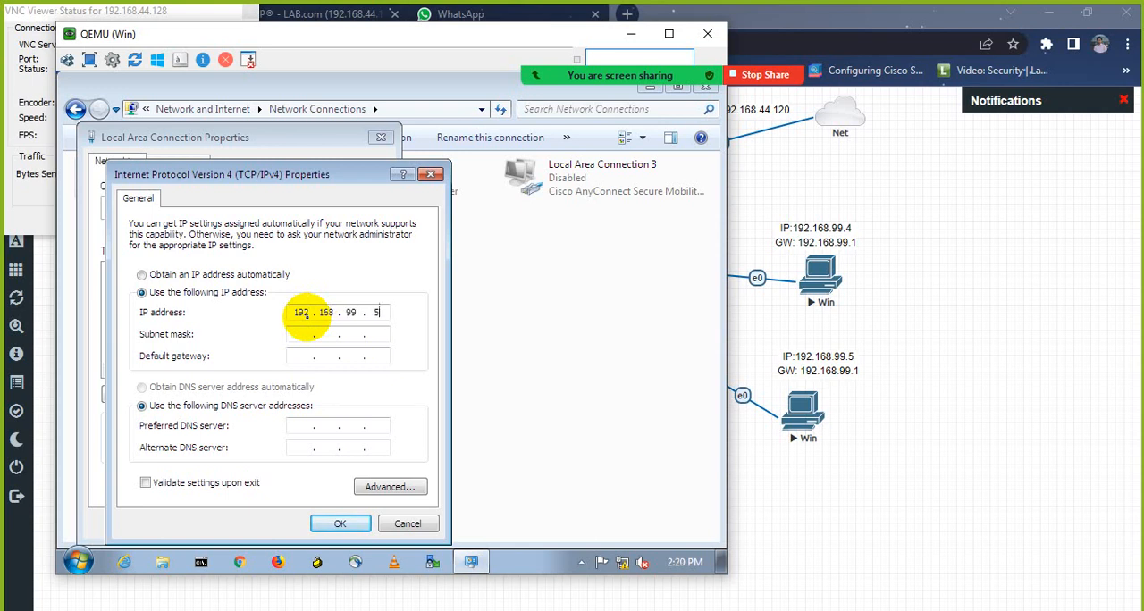
type("192.168.99.5")
left_click(321, 334)
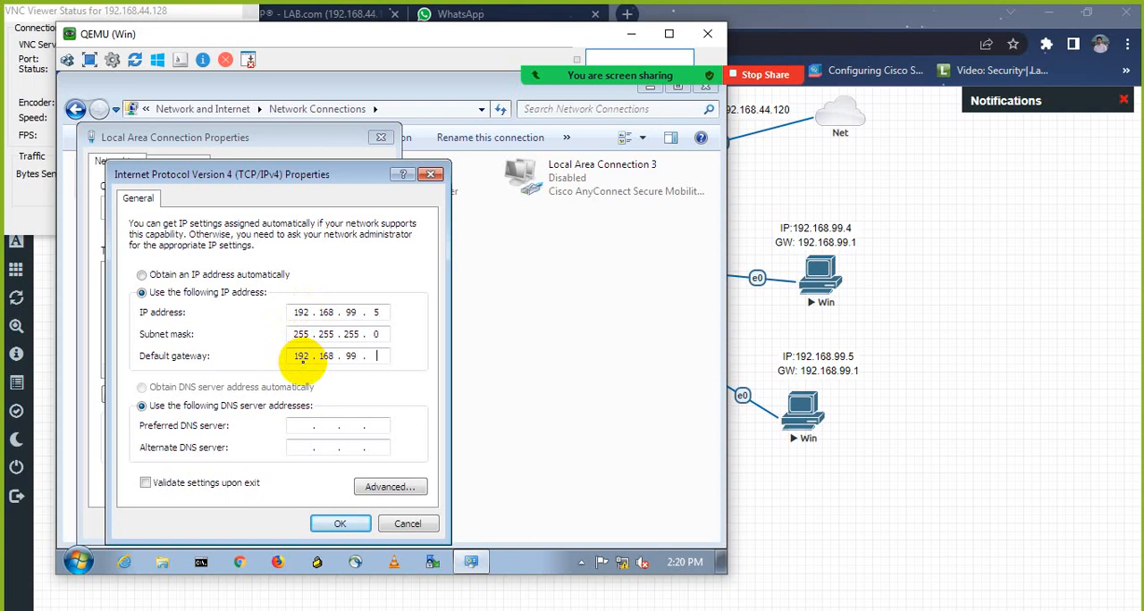
left_click(302, 357)
type("192.168.99.1")
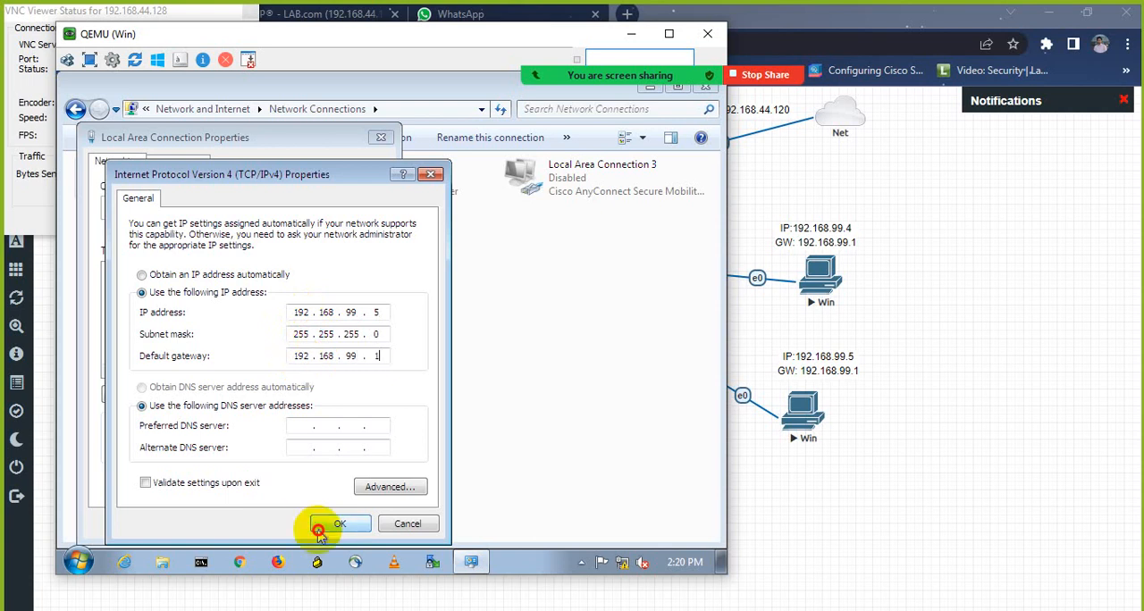
left_click(322, 524)
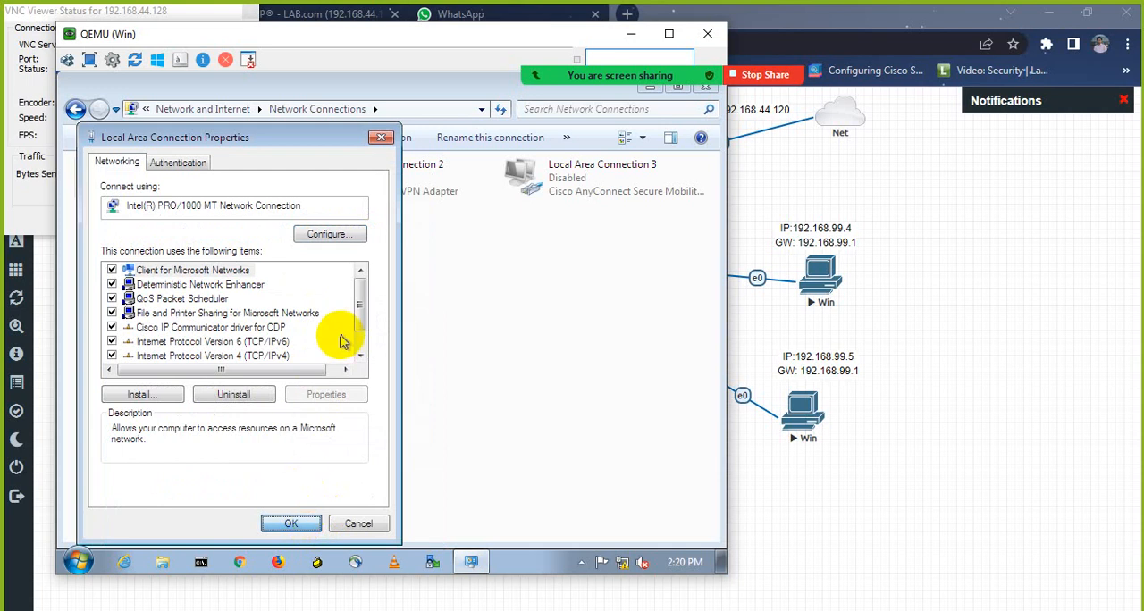
left_click(292, 524)
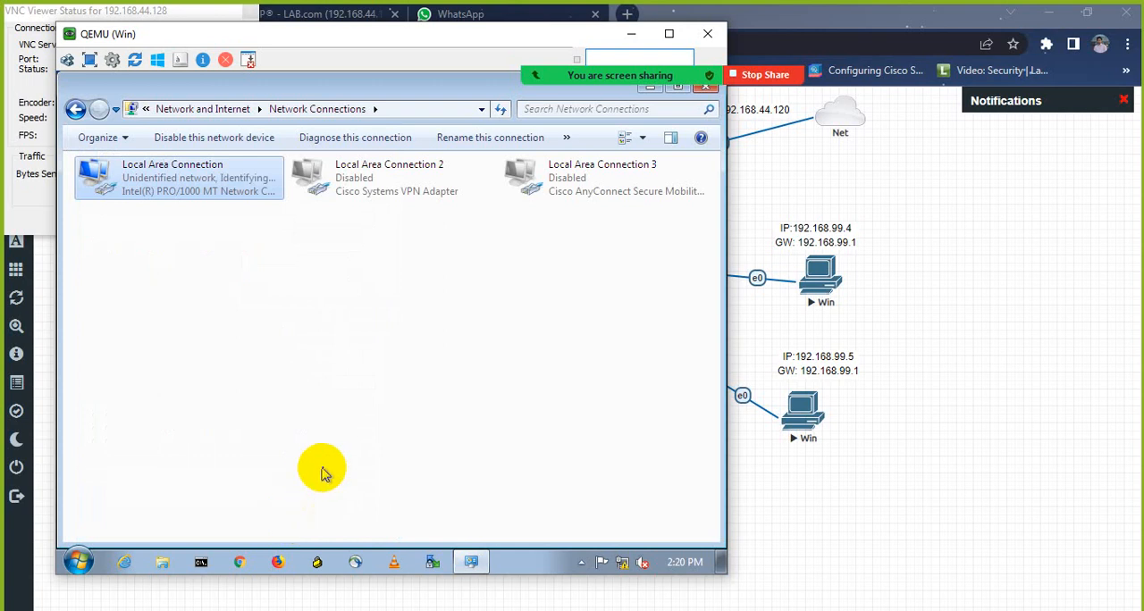
Step: Switch to the BIG-IP configuration page in the browser and open the new node form under Local Traffic, checking the EVE topology
key("alt+Tab")
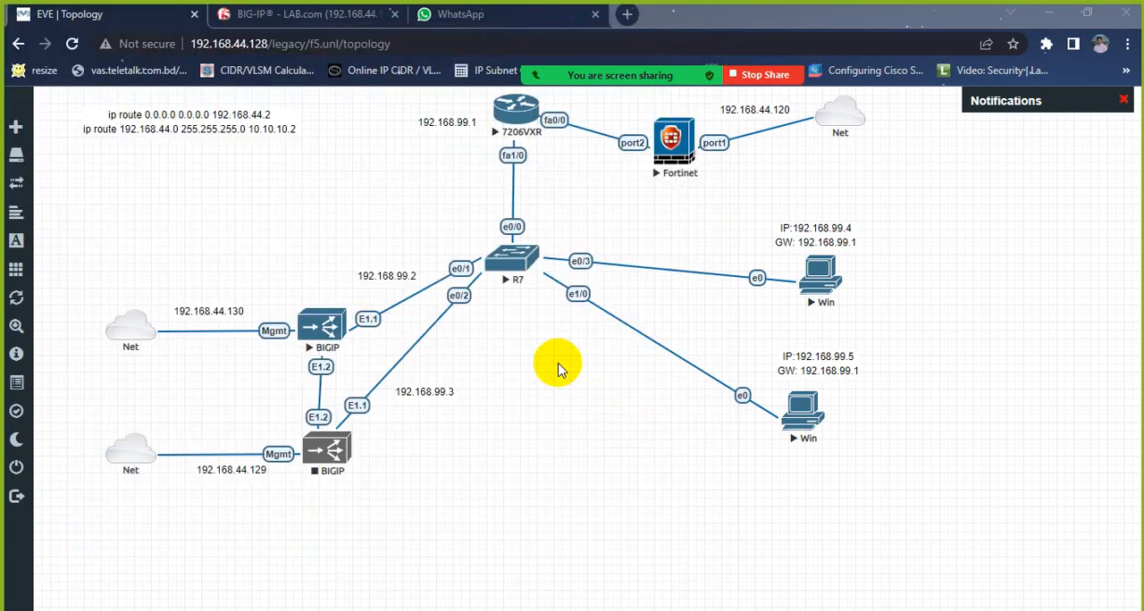
left_click(331, 16)
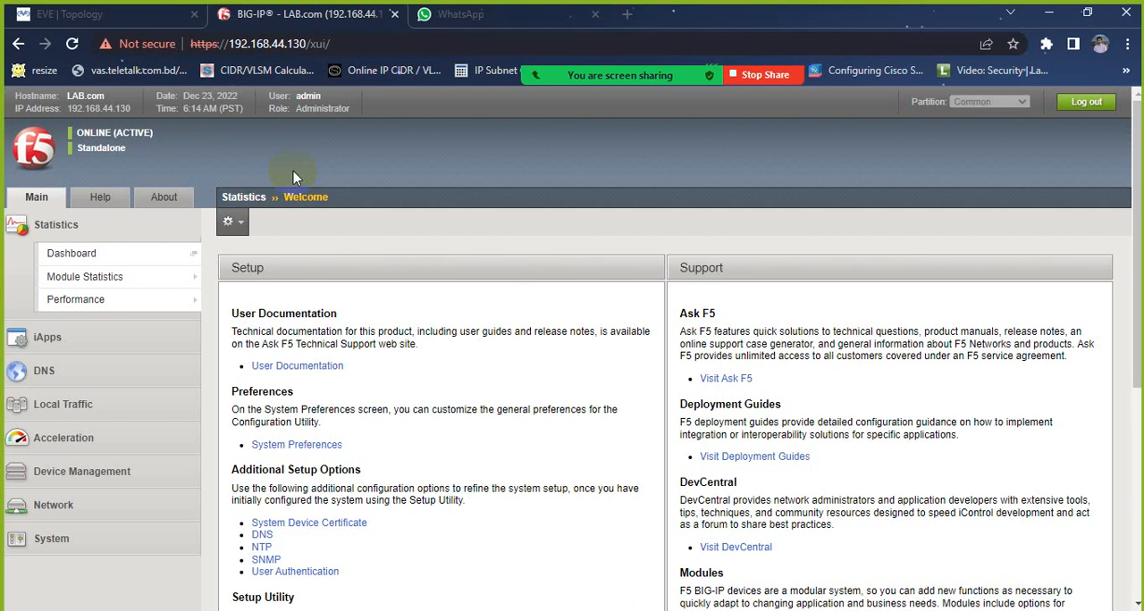
left_click(67, 398)
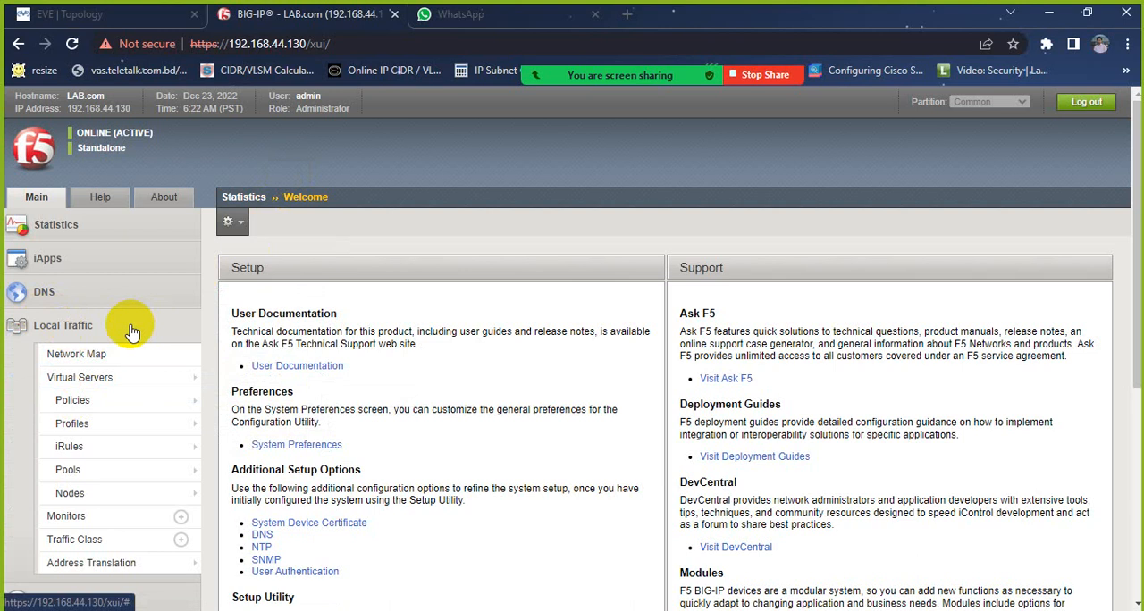
scroll(132, 330, "down", 2)
scroll(101, 331, "up", 1)
scroll(101, 331, "up", 1)
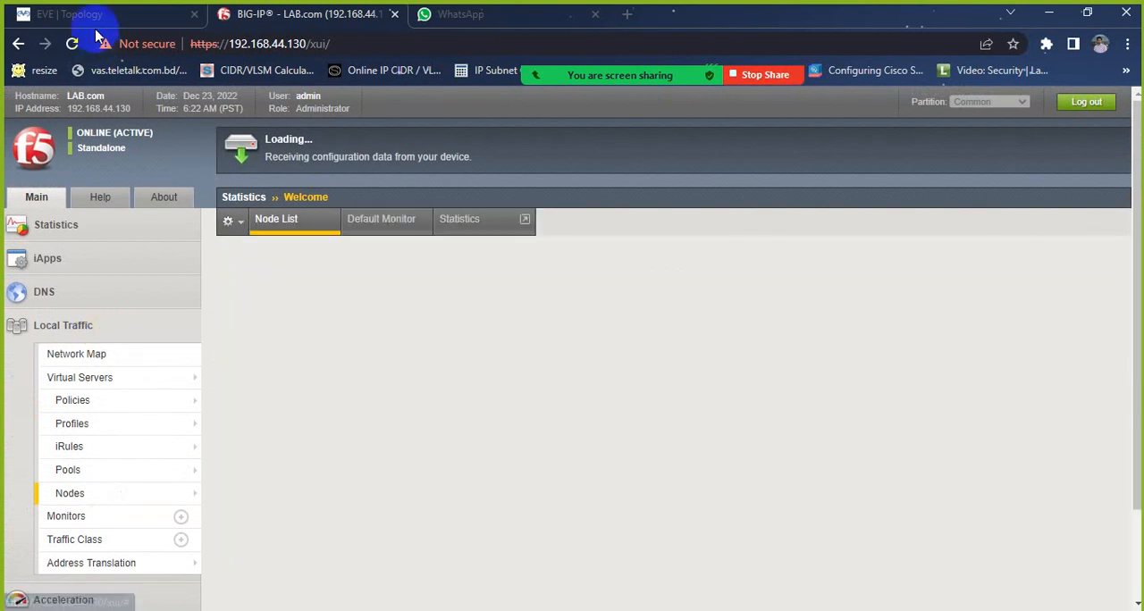
left_click(88, 15)
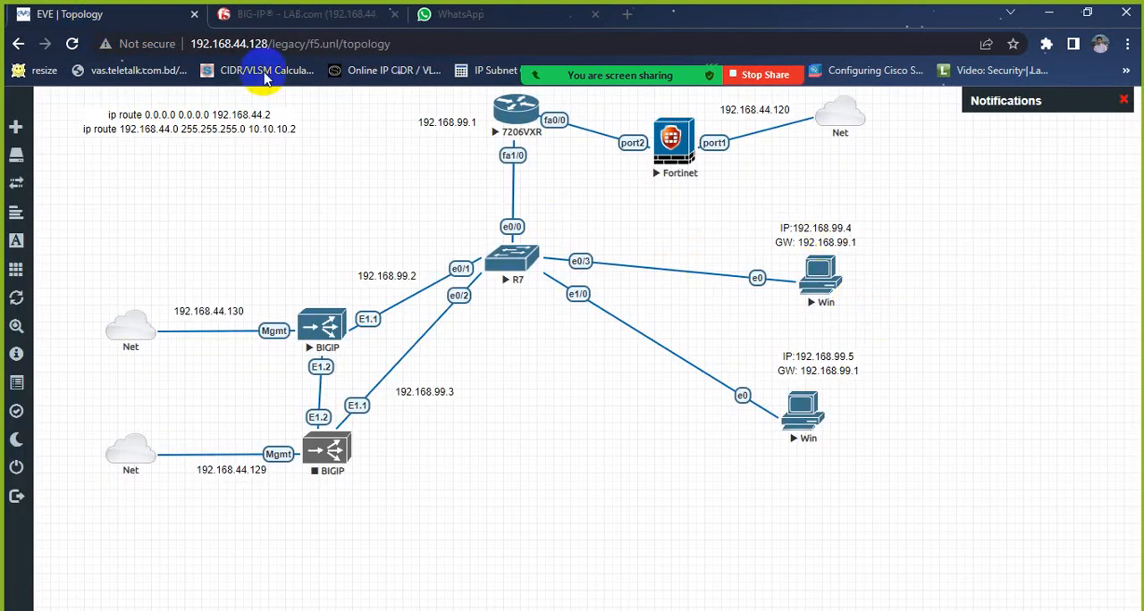
left_click(264, 15)
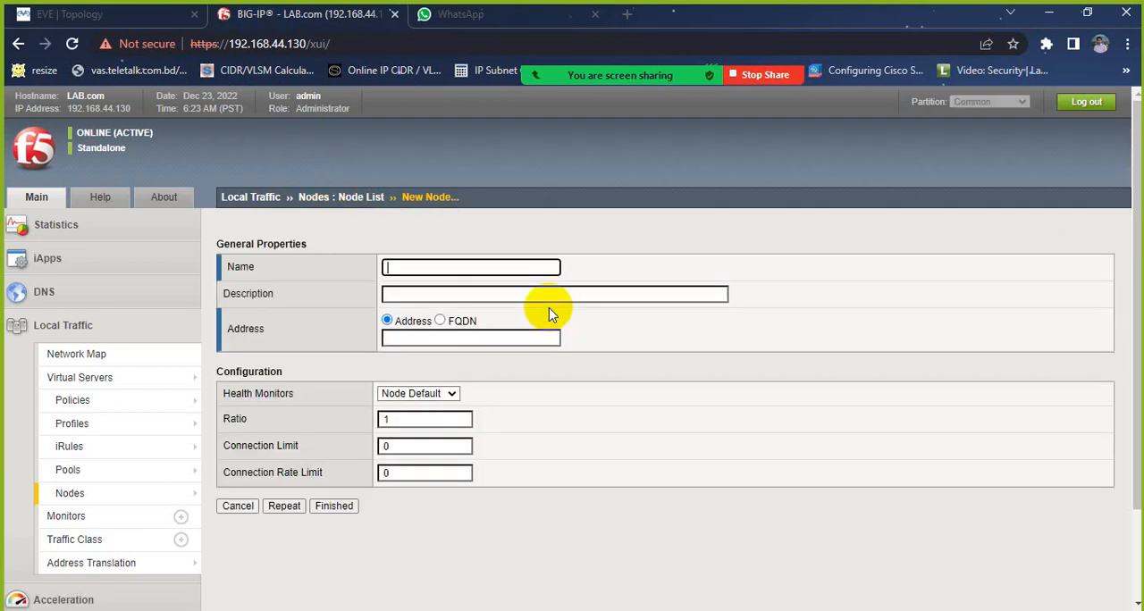
Step: Name the new BIG-IP node node1
left_click(434, 266)
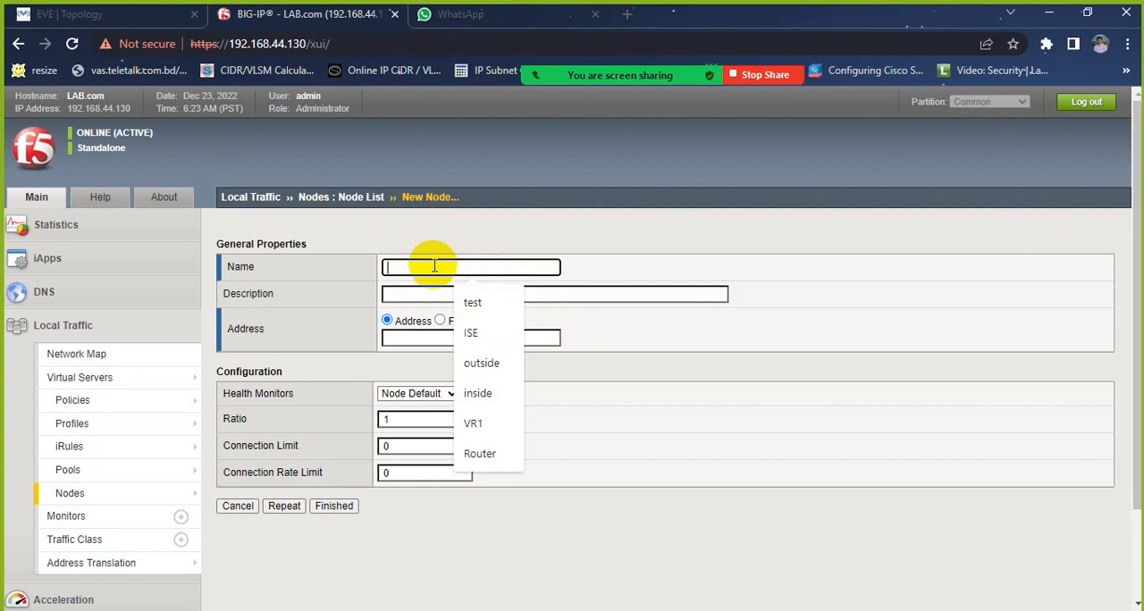
type("n")
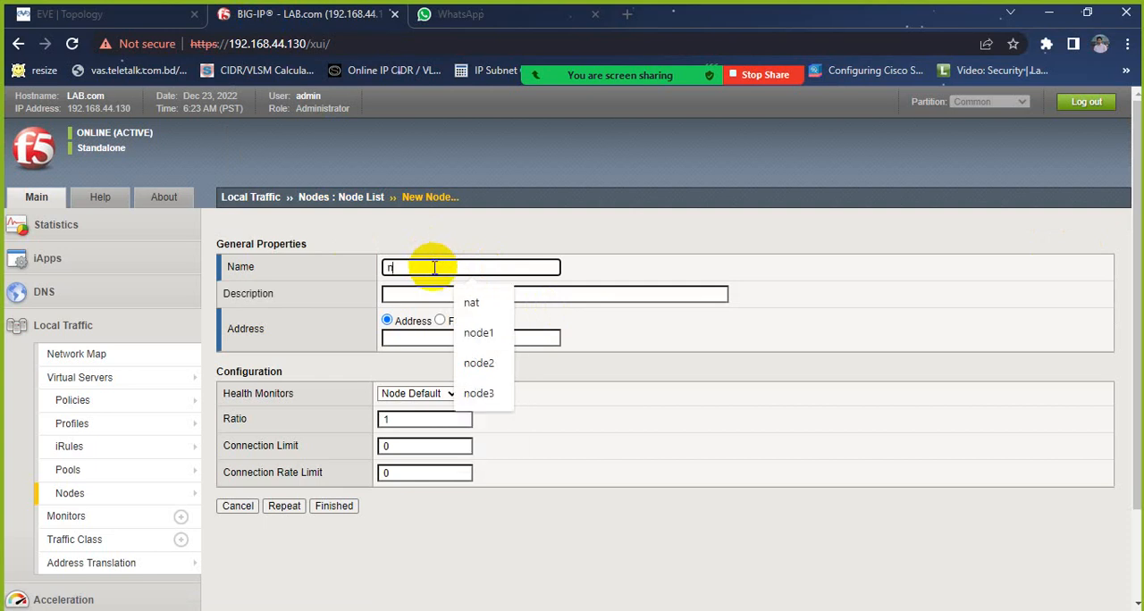
left_click(478, 330)
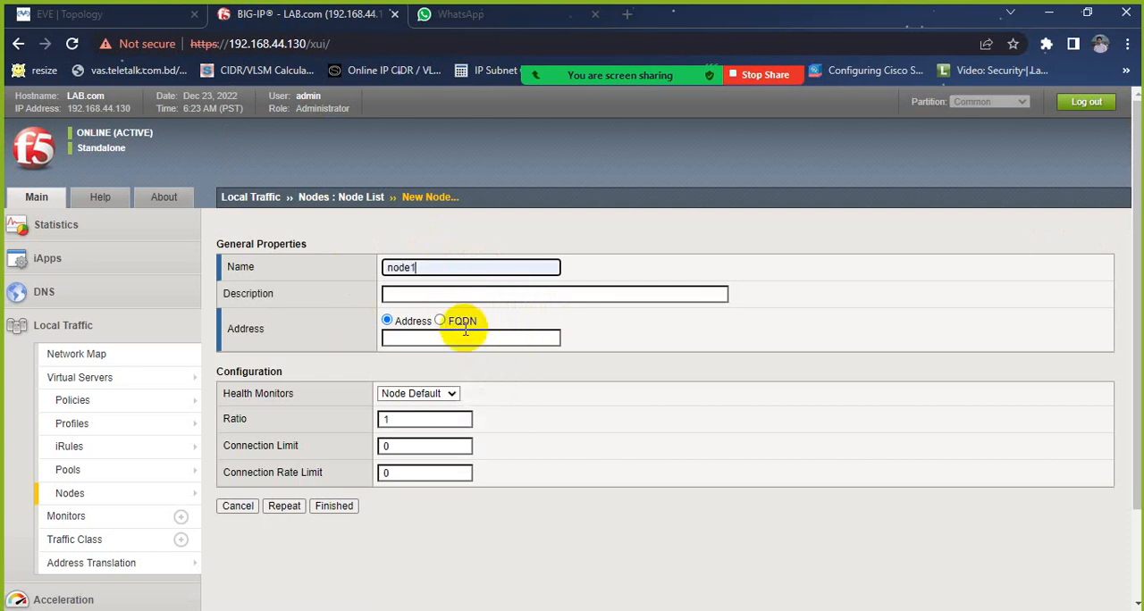
Step: Look up the first Windows machine's IP in the EVE topology, set node1's address to 192.168.99.4, and create the node
left_click(404, 340)
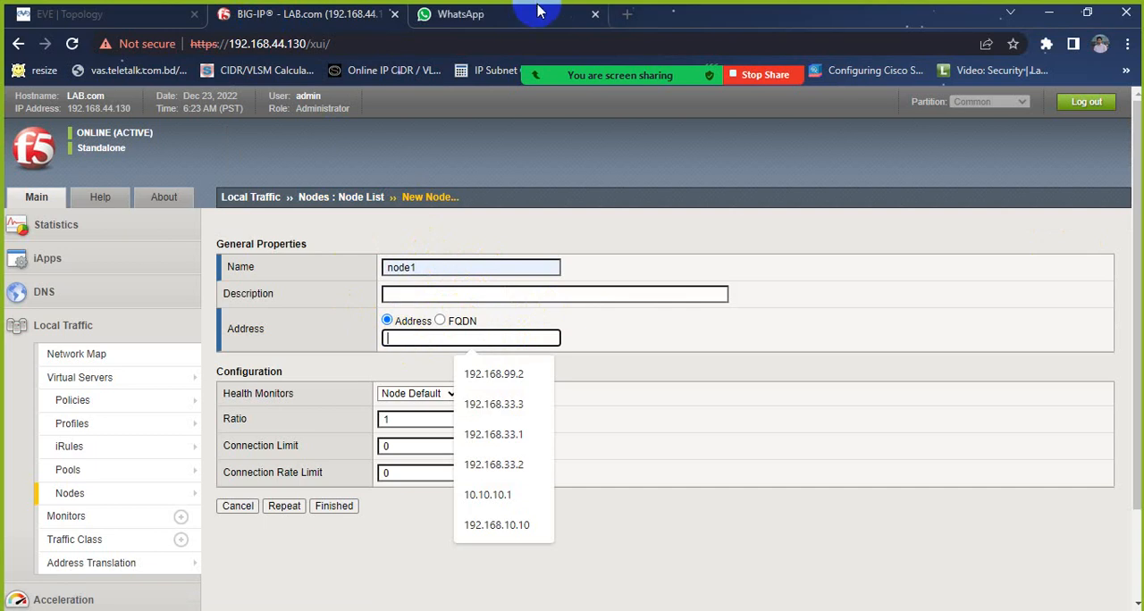
left_click(22, 11)
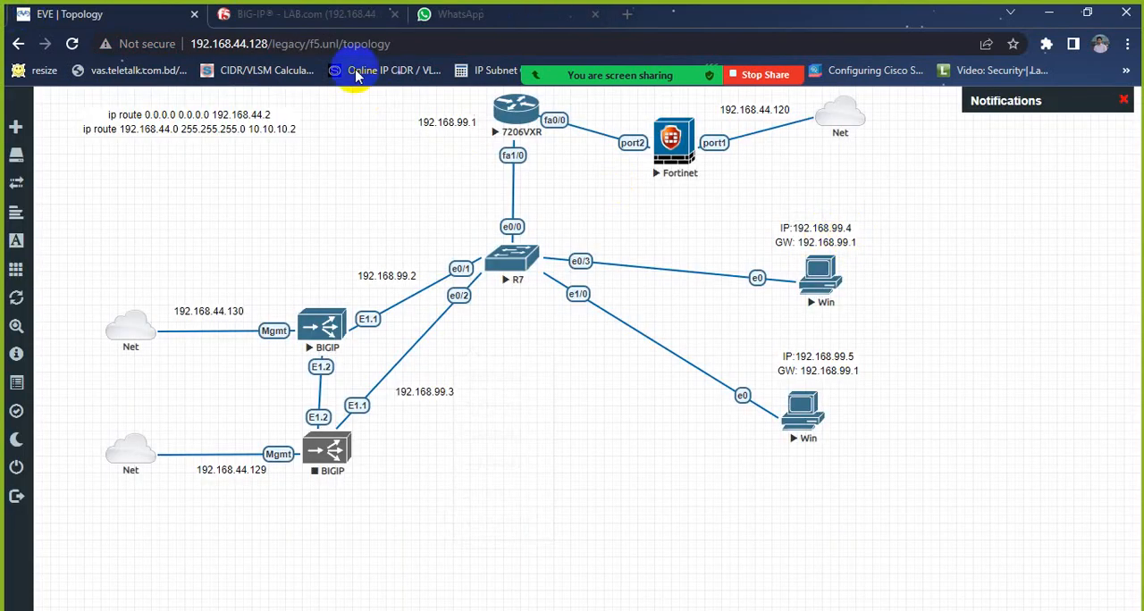
left_click(317, 20)
left_click(444, 338)
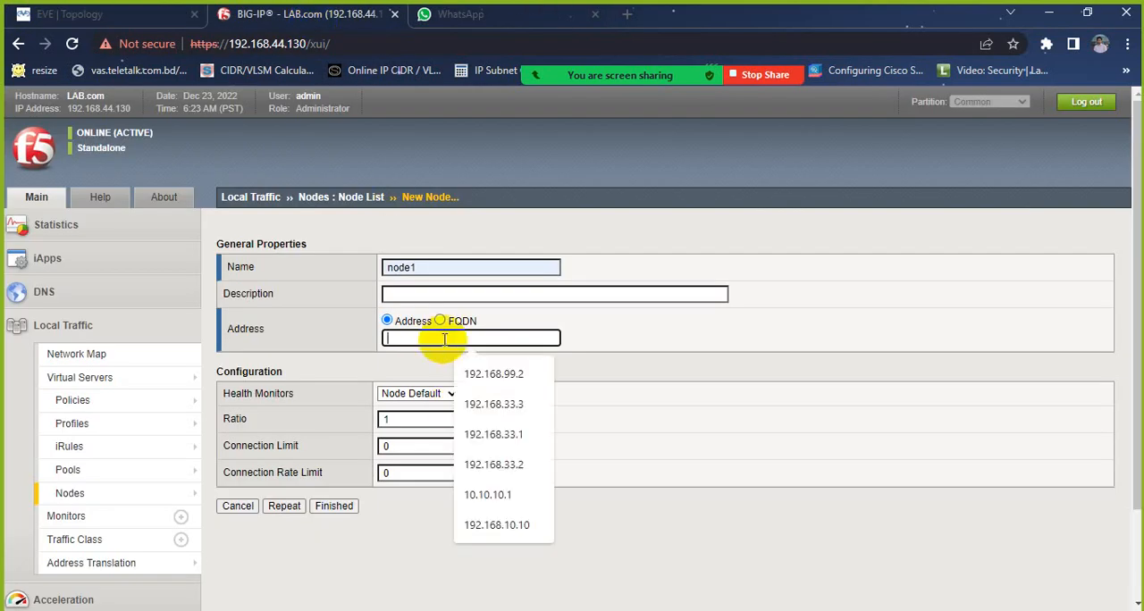
left_click(472, 368)
key("BackSpace")
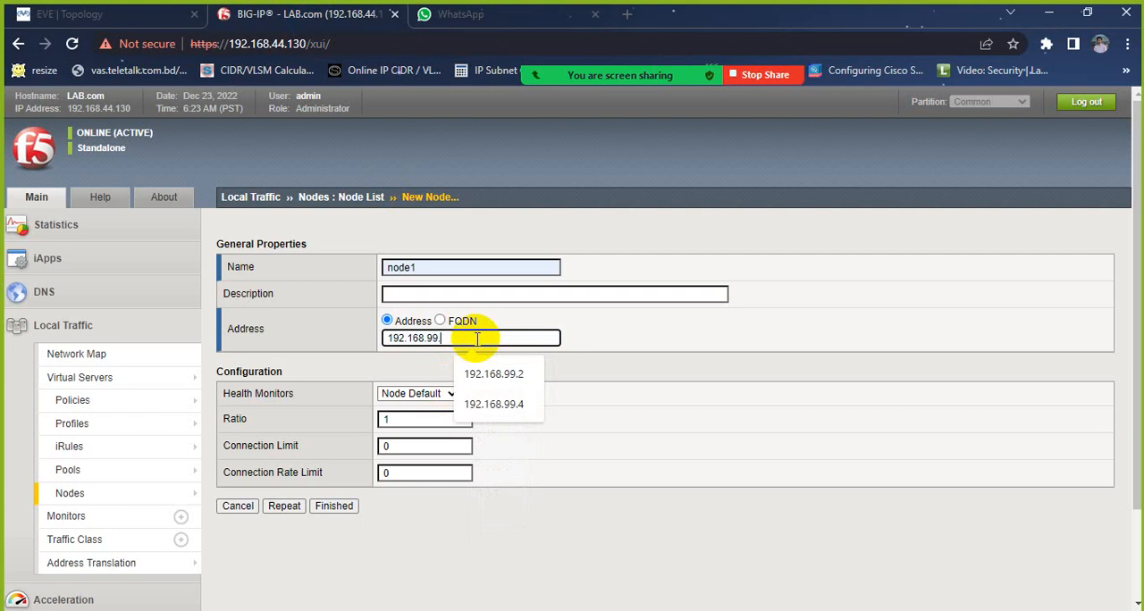
type("4")
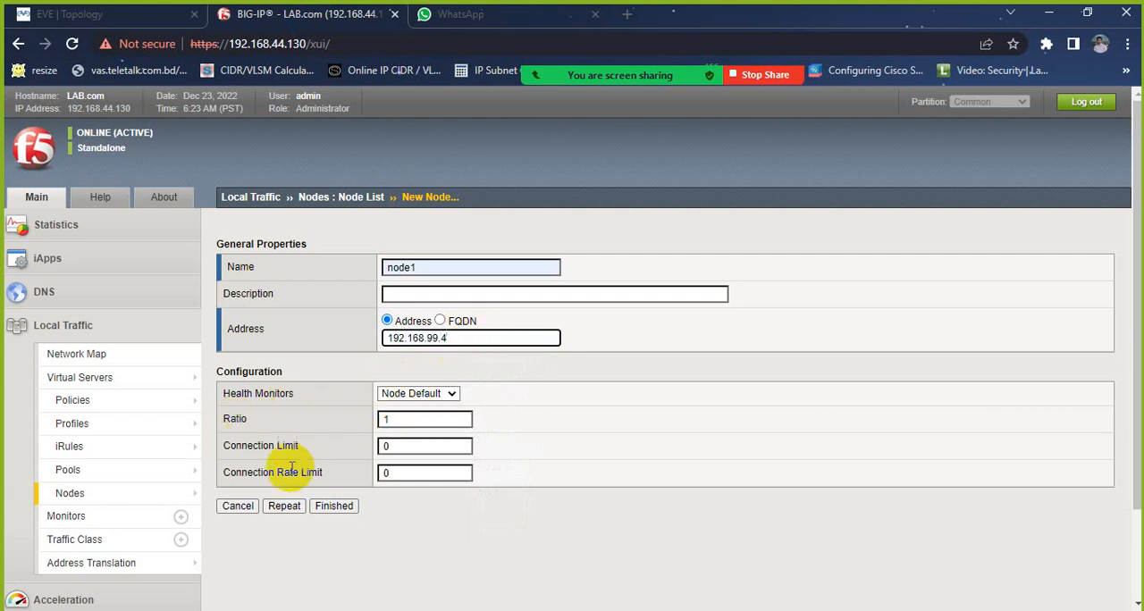
left_click(326, 508)
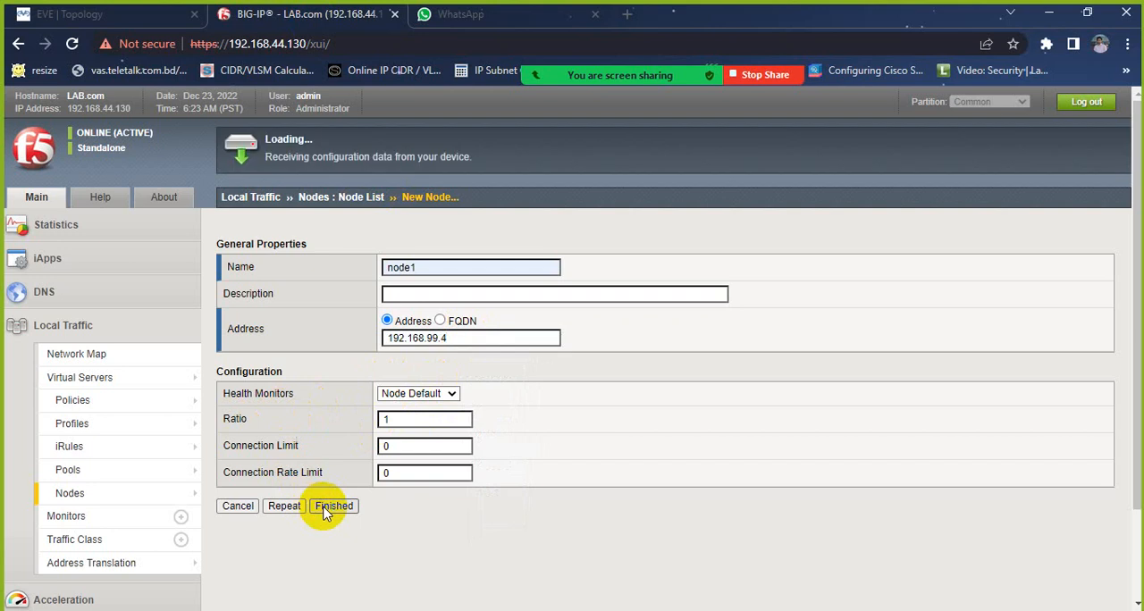
left_click(452, 395)
left_click(452, 395)
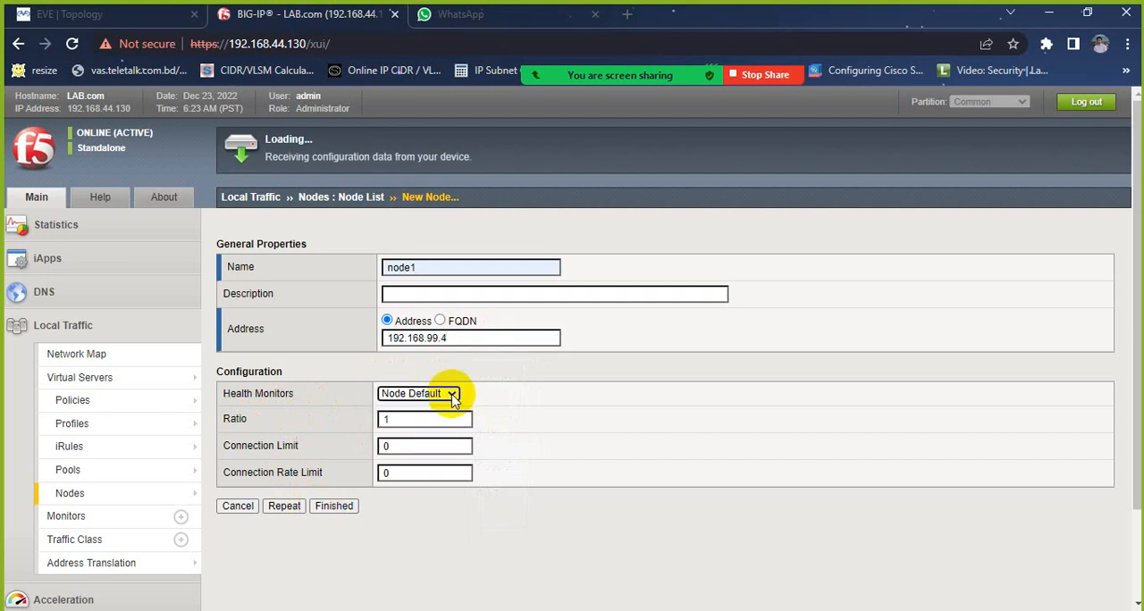
left_click(515, 376)
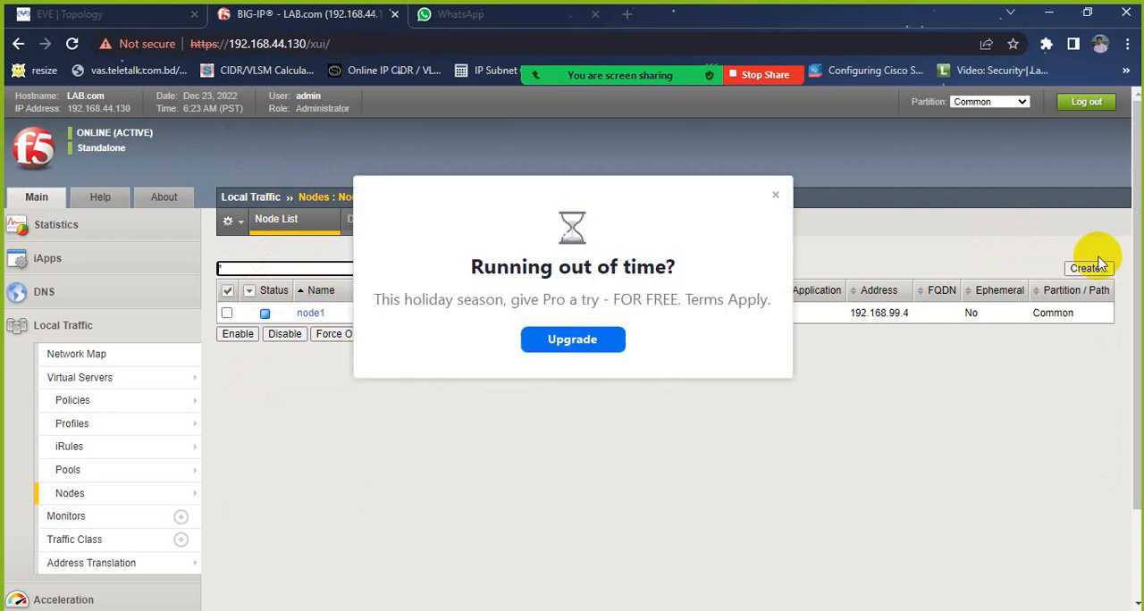
Step: Create a second BIG-IP node named node2 with the address 192.168.99.5, checking the machine's IP in the EVE topology
left_click(774, 195)
left_click(1086, 270)
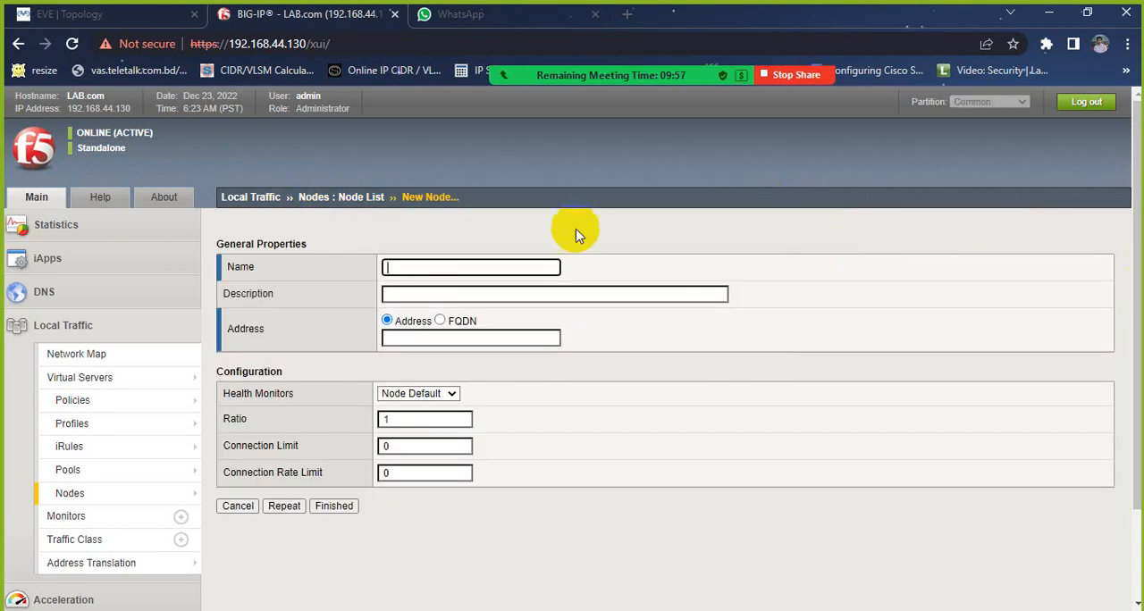
left_click(493, 266)
type("no")
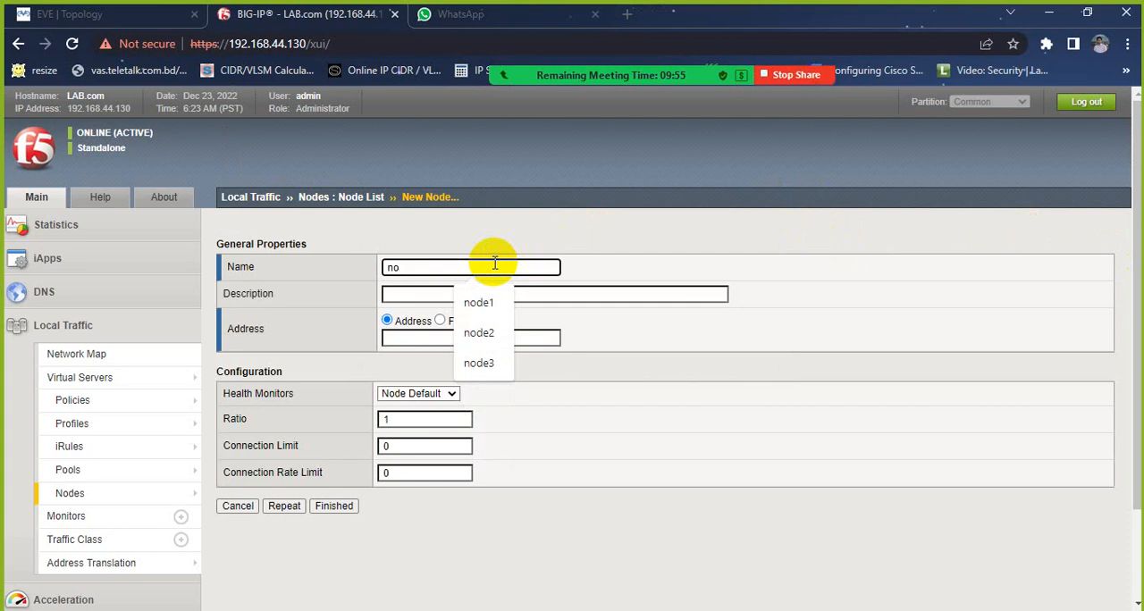
left_click(500, 328)
left_click(31, 14)
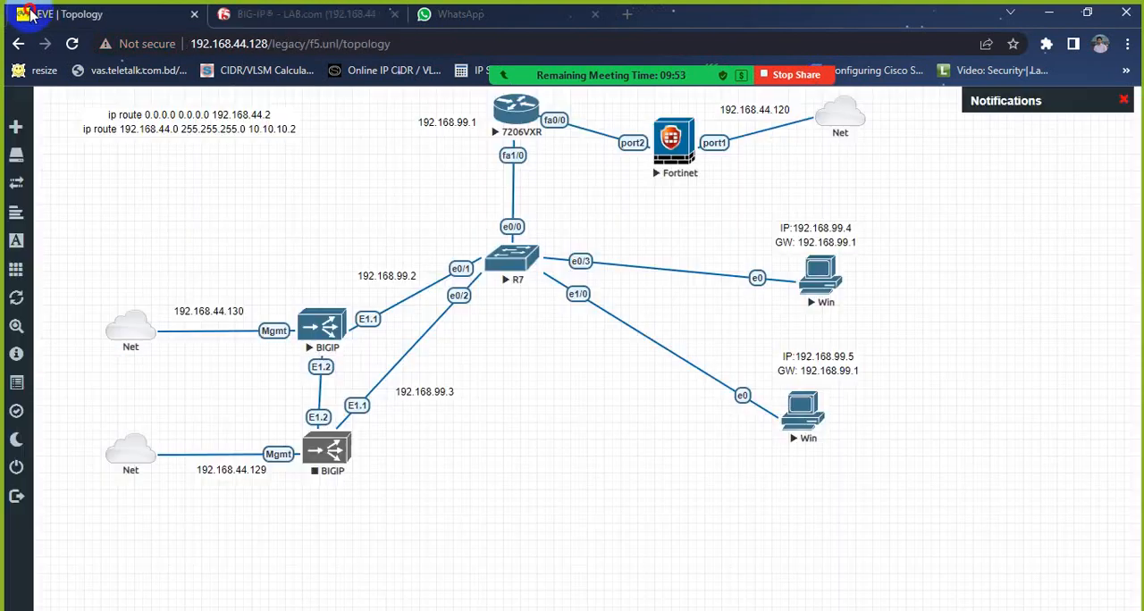
left_click(304, 12)
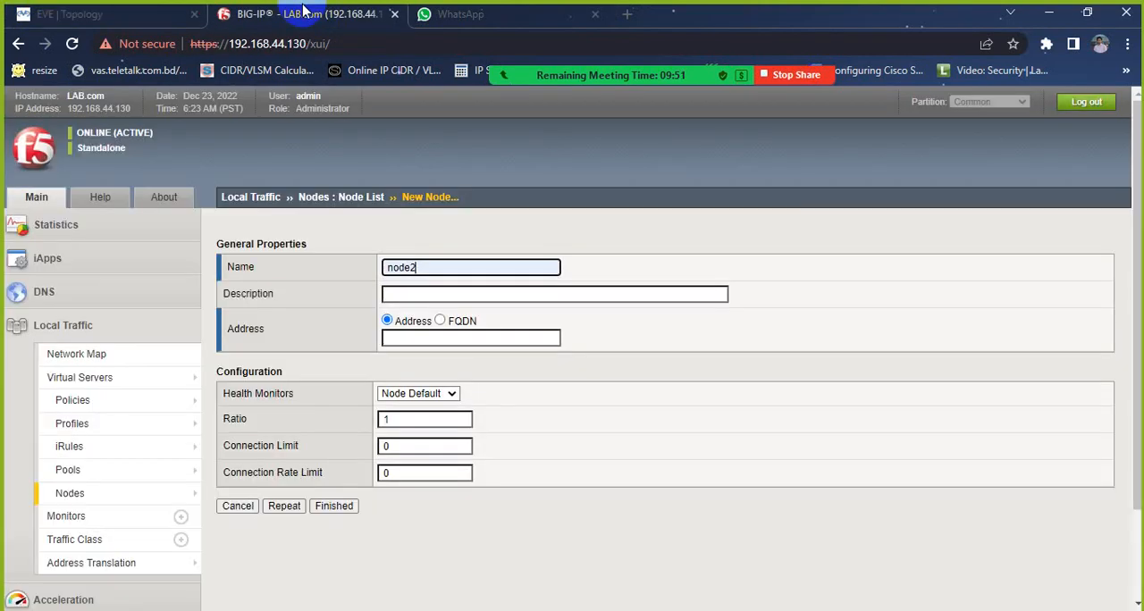
left_click(446, 338)
left_click(465, 368)
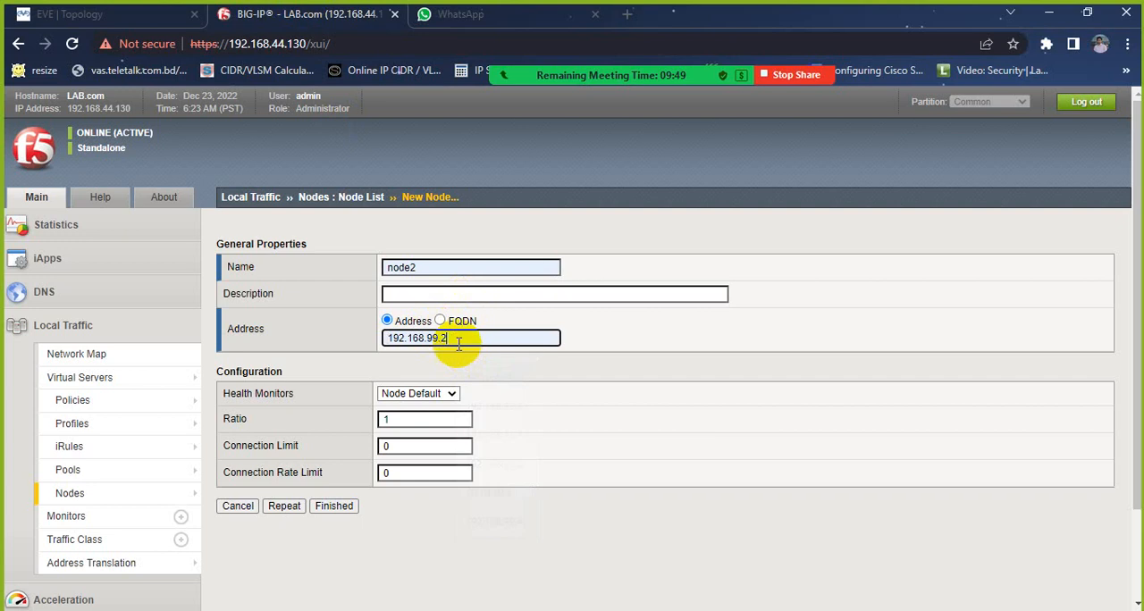
key("BackSpace")
type("5")
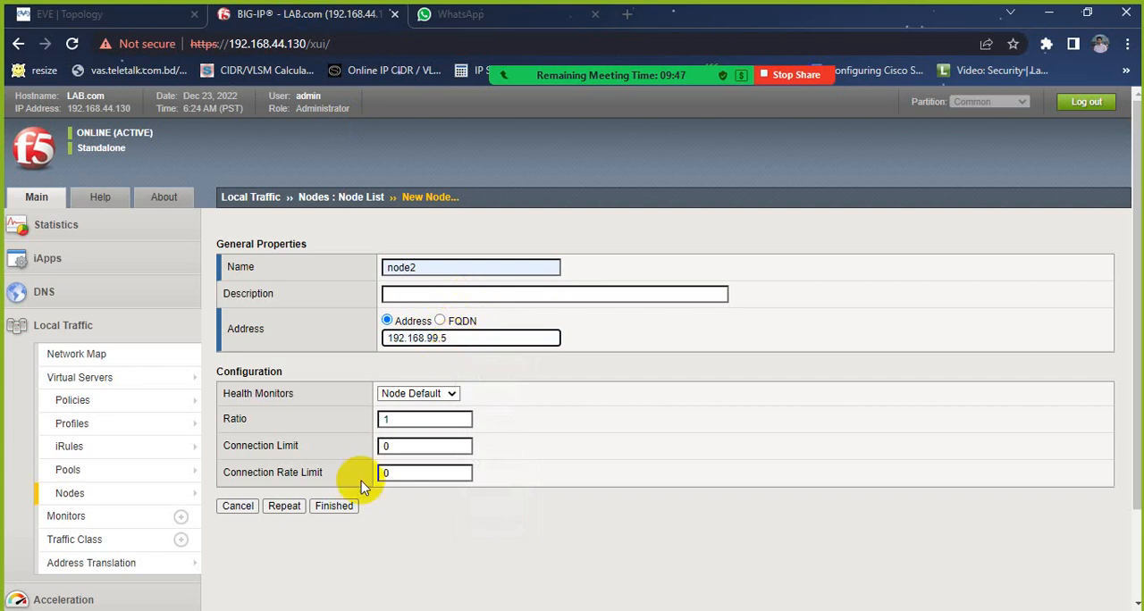
left_click(317, 508)
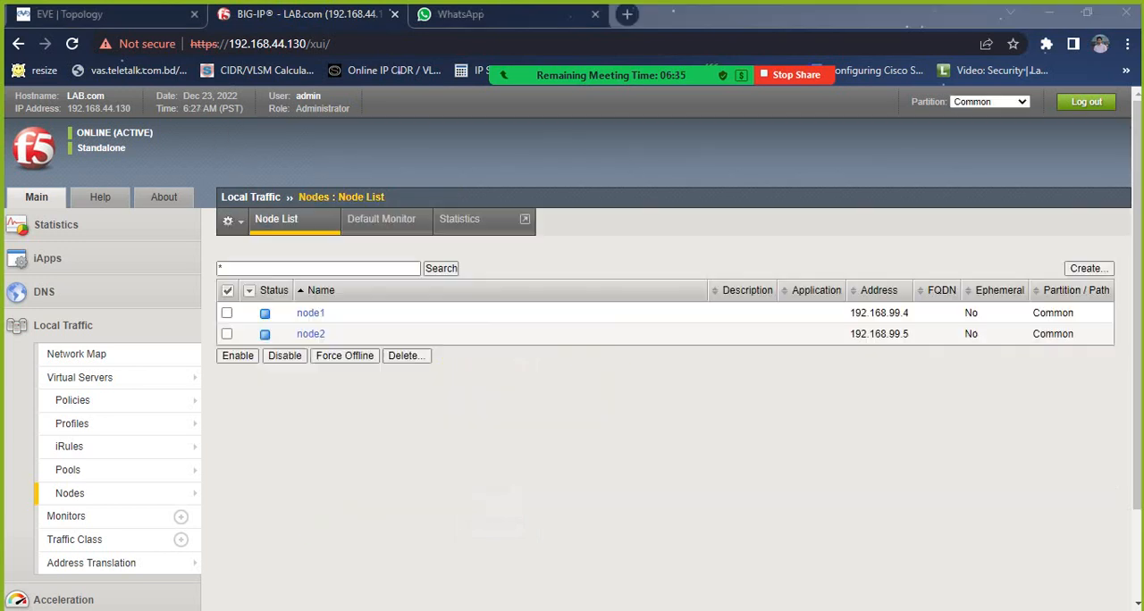
Step: Open the new pool form under Local Traffic and name the pool pool1
mouse_move(107, 471)
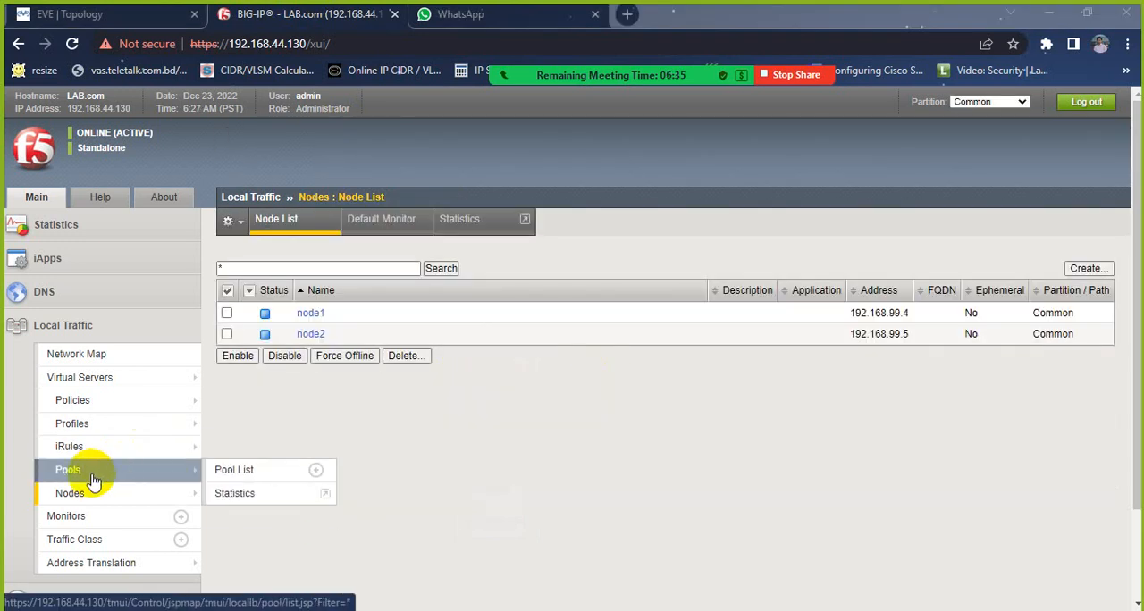
left_click(93, 481)
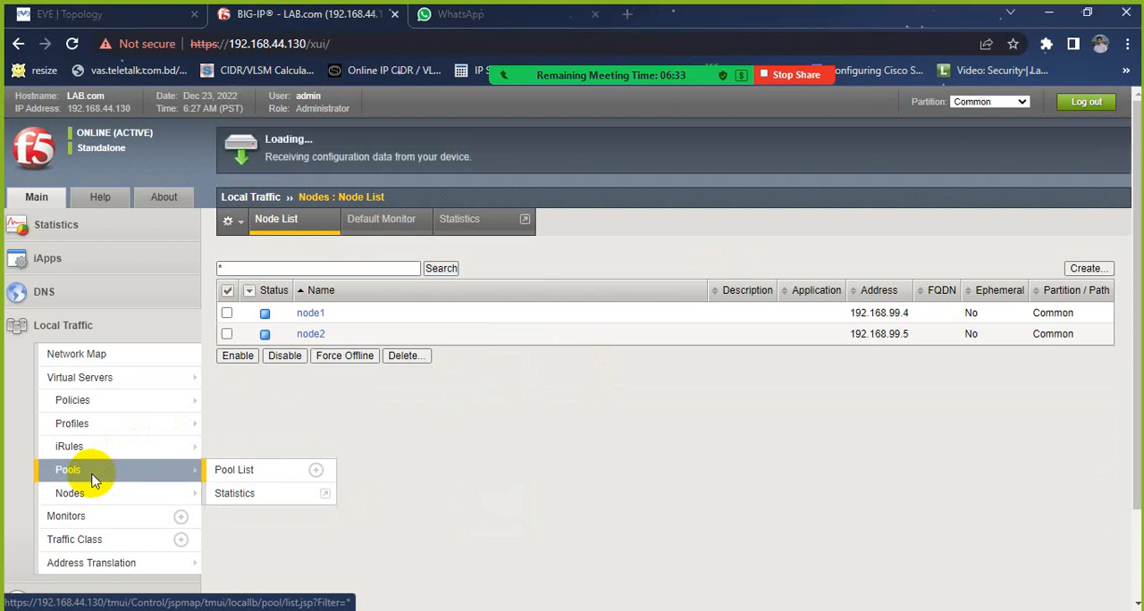
left_click(1089, 268)
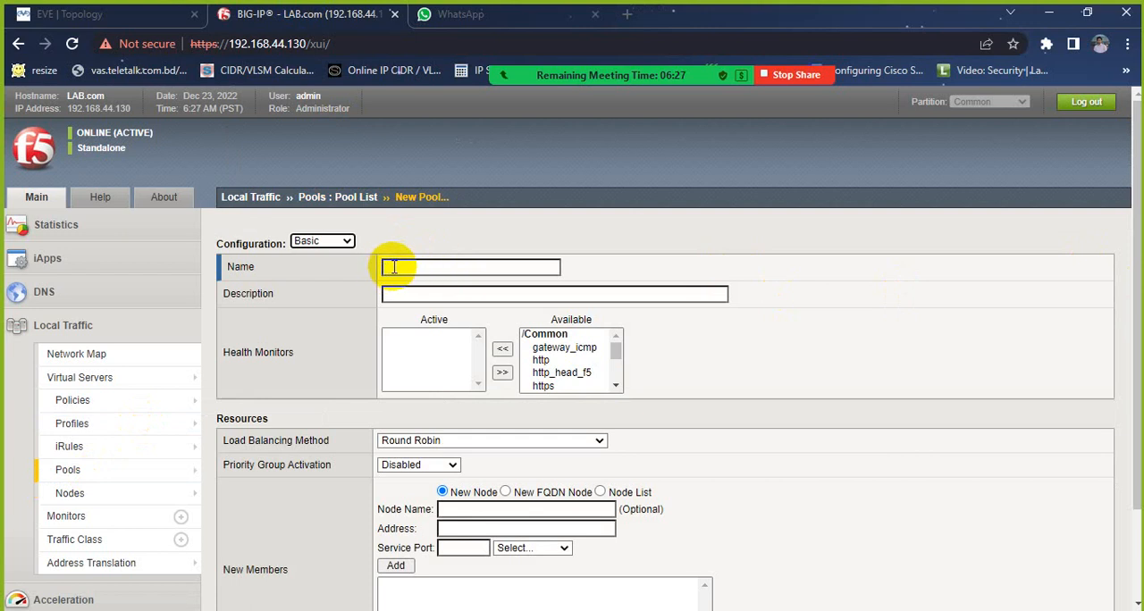
left_click(394, 266)
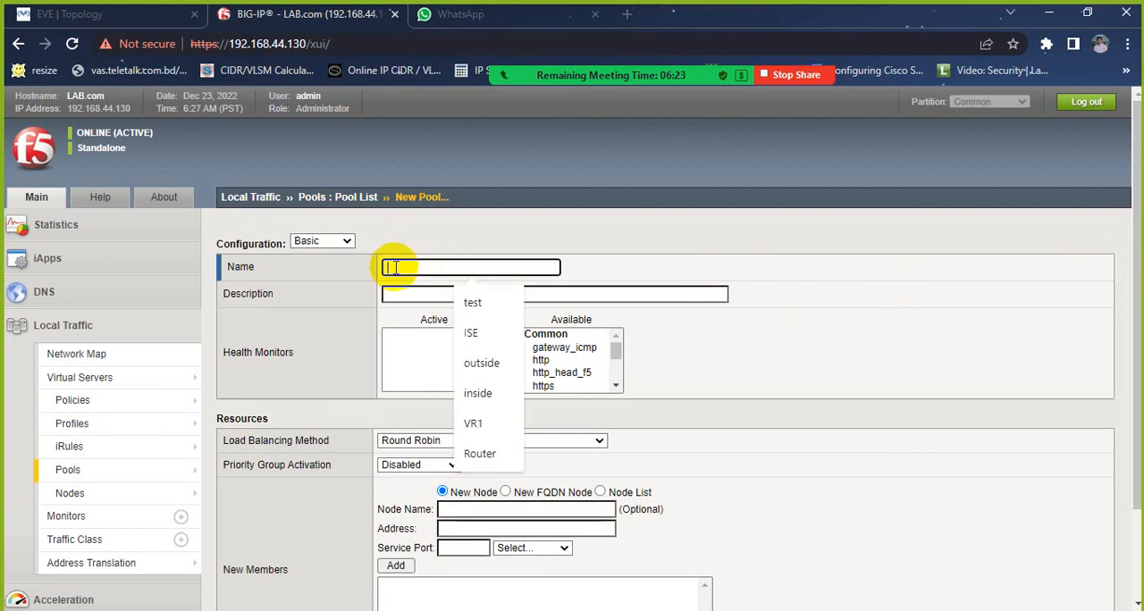
type("pool1")
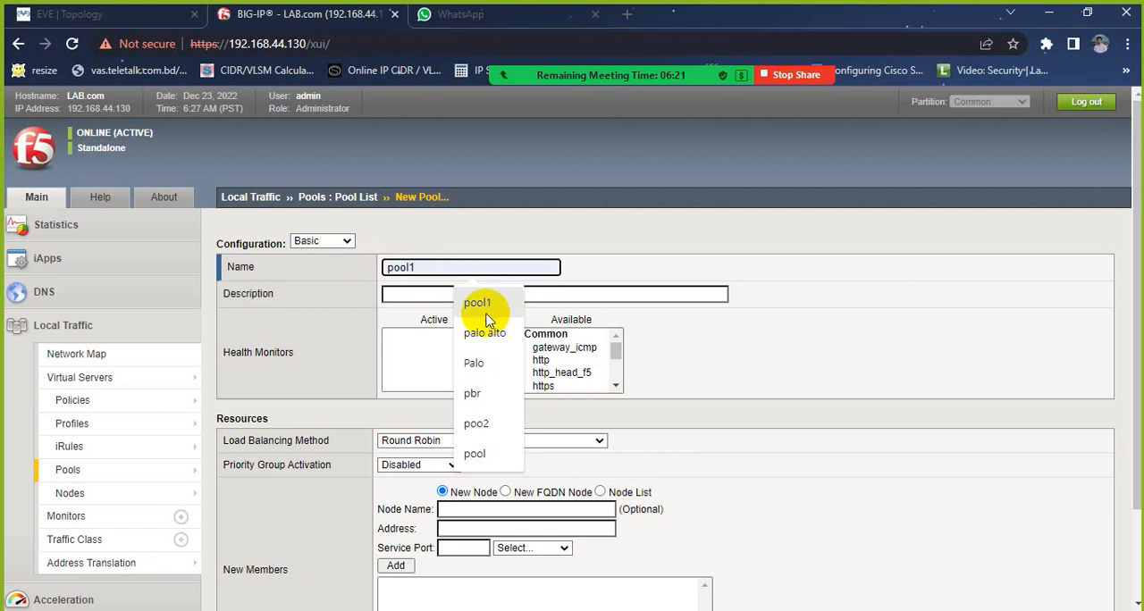
left_click(501, 306)
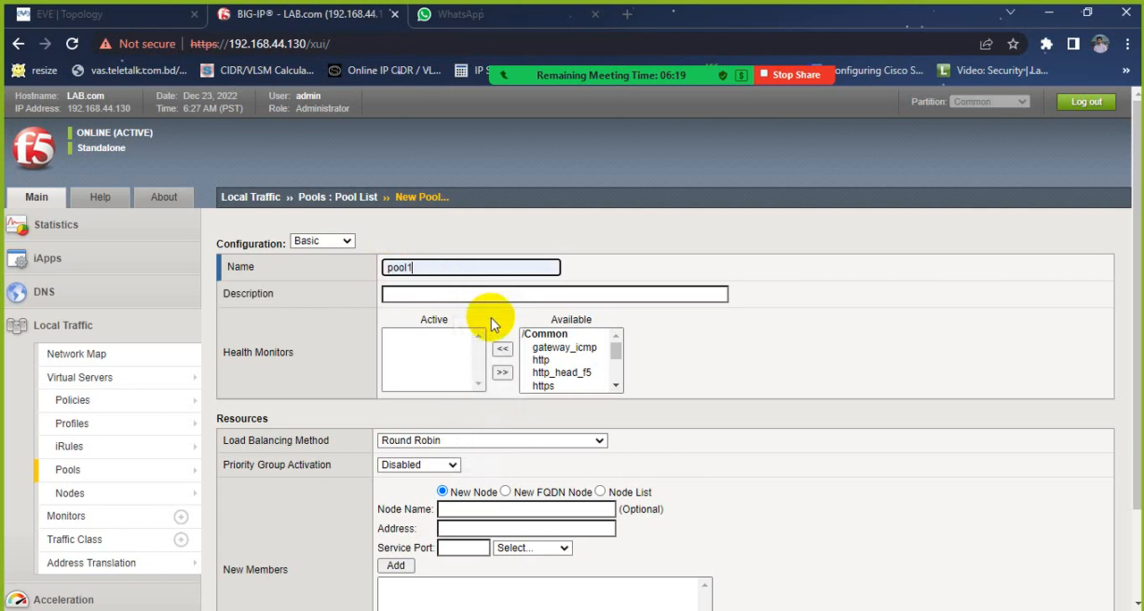
Step: Activate the http health monitor for pool1 and review the load balancing method setting
left_click(539, 359)
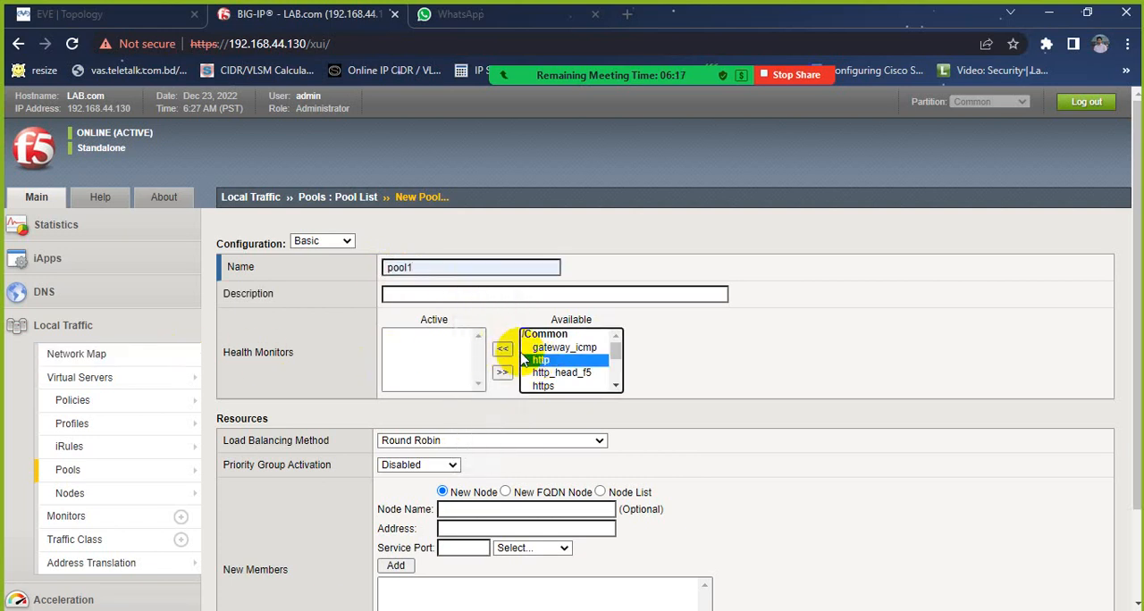
left_click(502, 351)
scroll(401, 379, "down", 3)
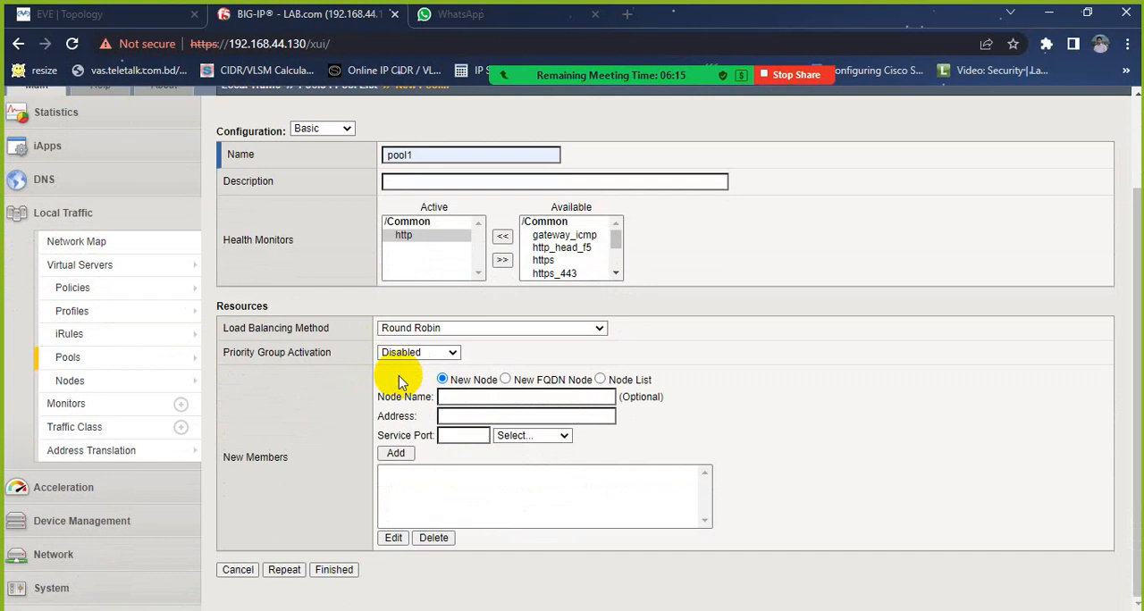
left_click(224, 331)
left_click_drag(224, 331, 313, 331)
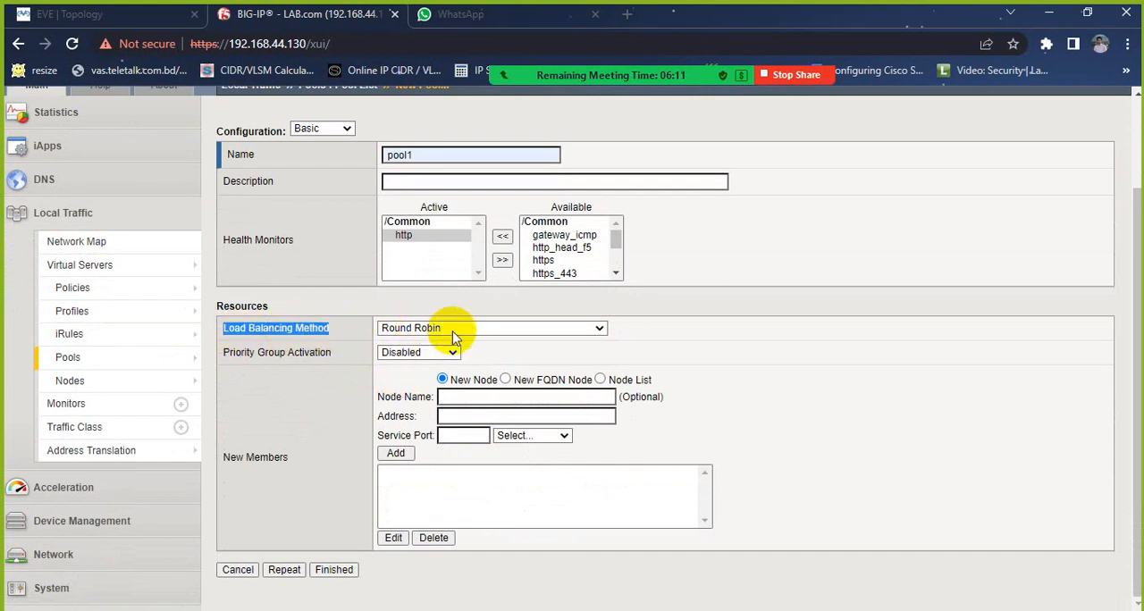
Step: Add node1 (192.168.99.4) from the existing node list as a pool member using the HTTP service on port 80
left_click(600, 379)
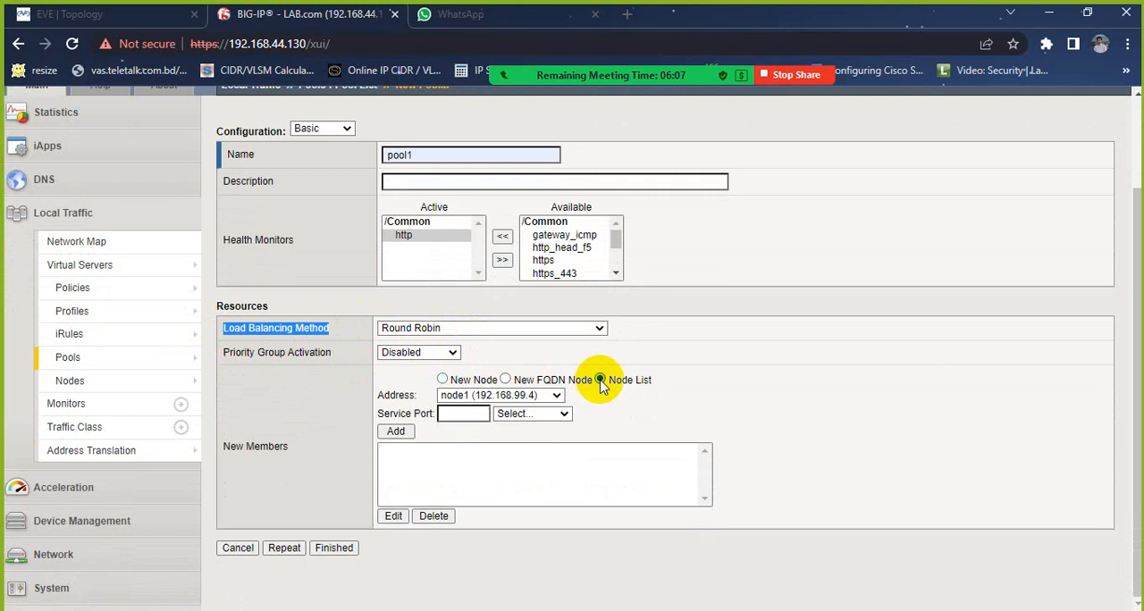
left_click(539, 402)
left_click(542, 398)
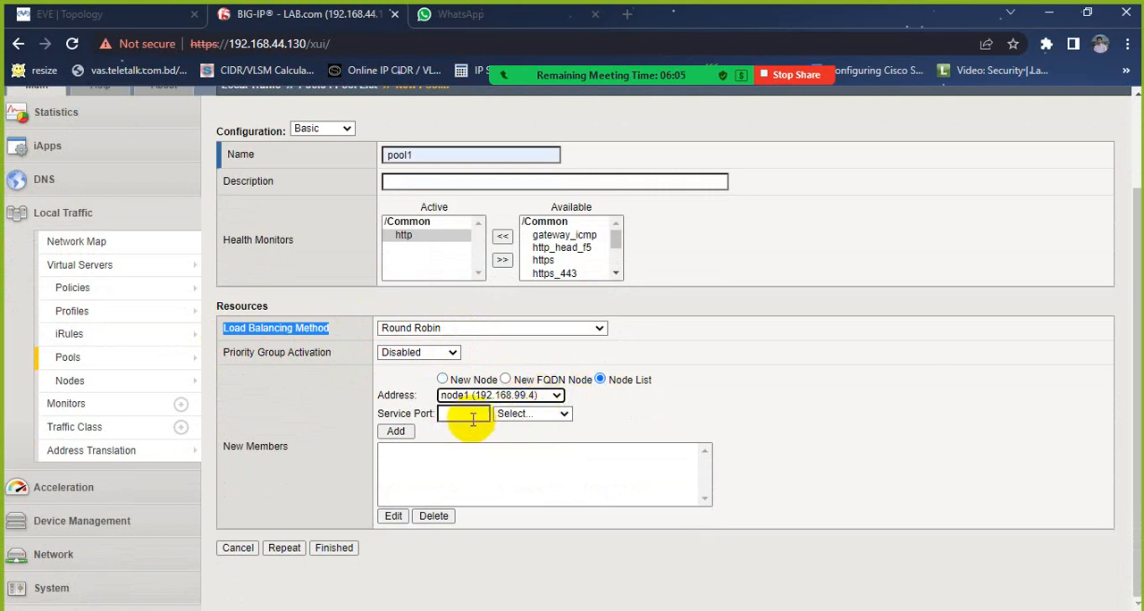
left_click(466, 414)
left_click(532, 414)
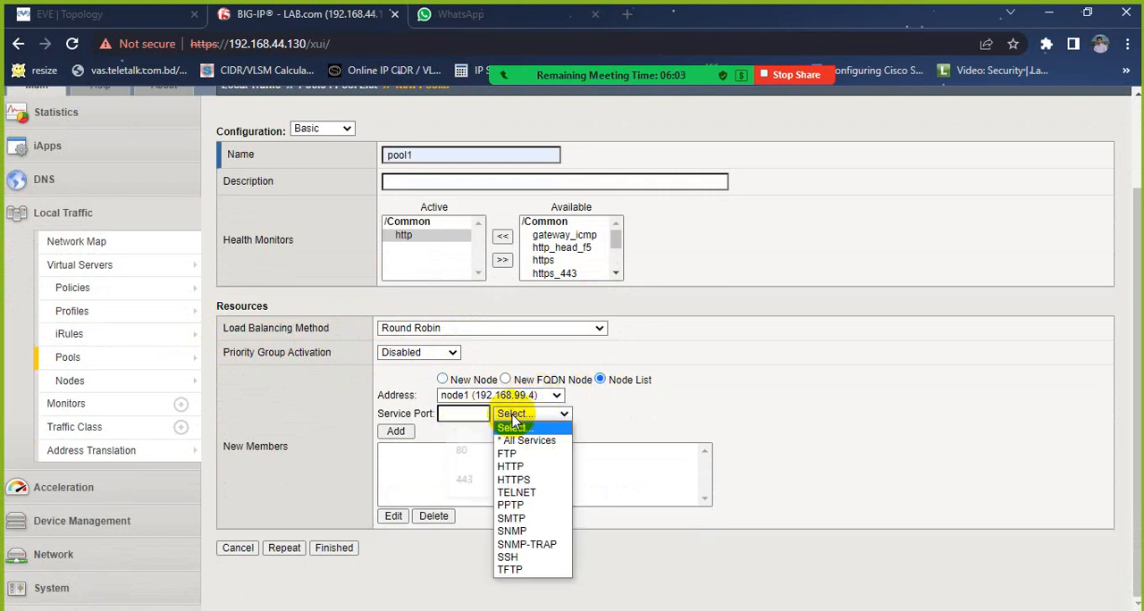
left_click(520, 466)
left_click(396, 433)
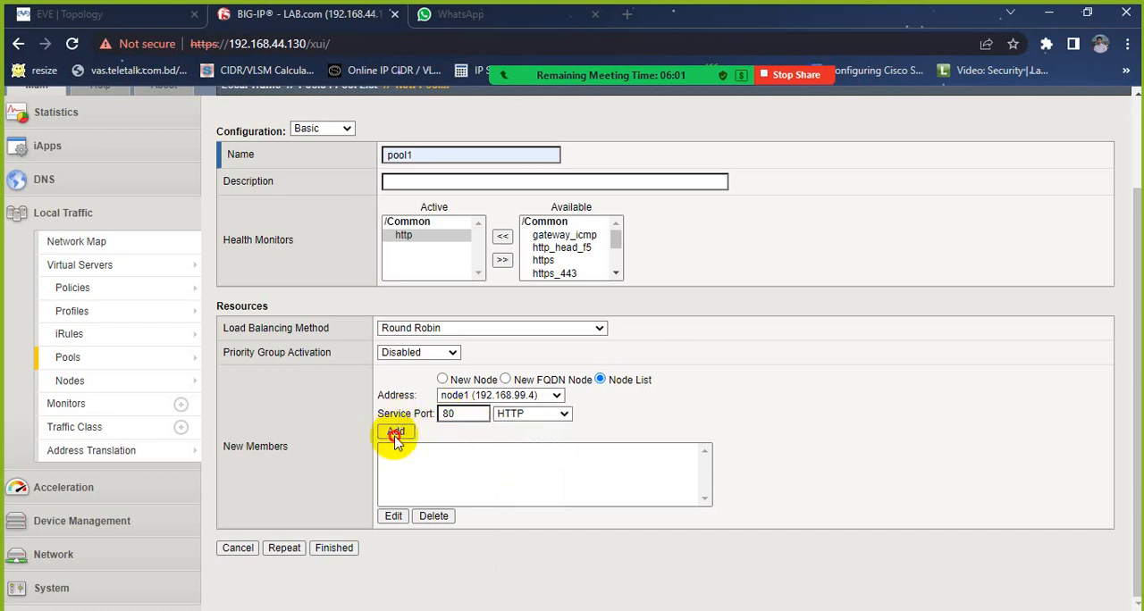
Step: Add node2 (192.168.99.5) as the second pool member with the HTTP service on port 80
left_click(539, 395)
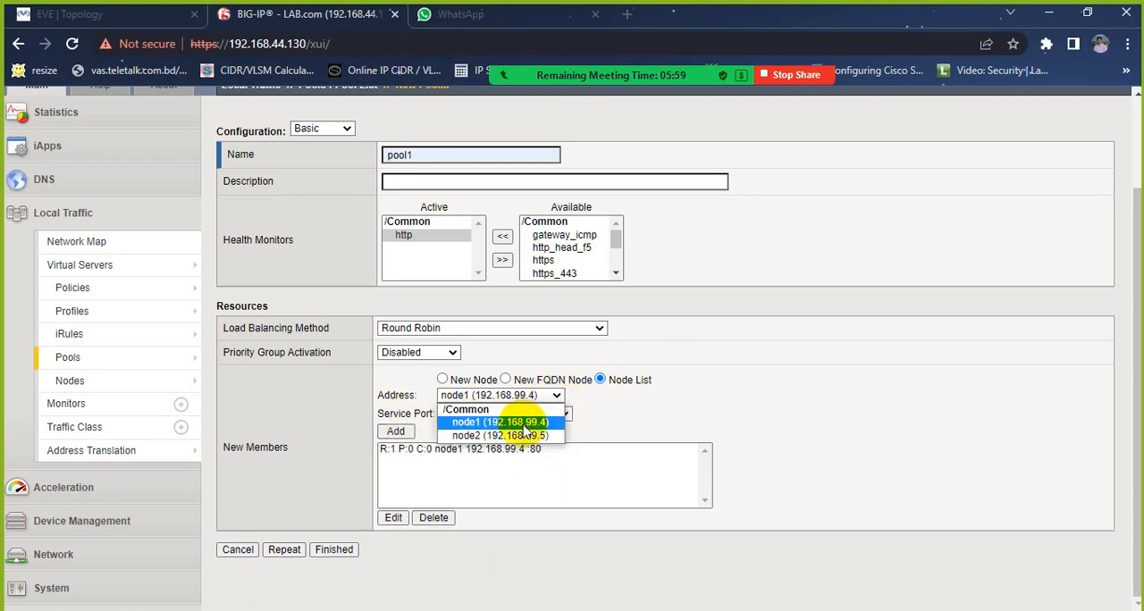
left_click(523, 436)
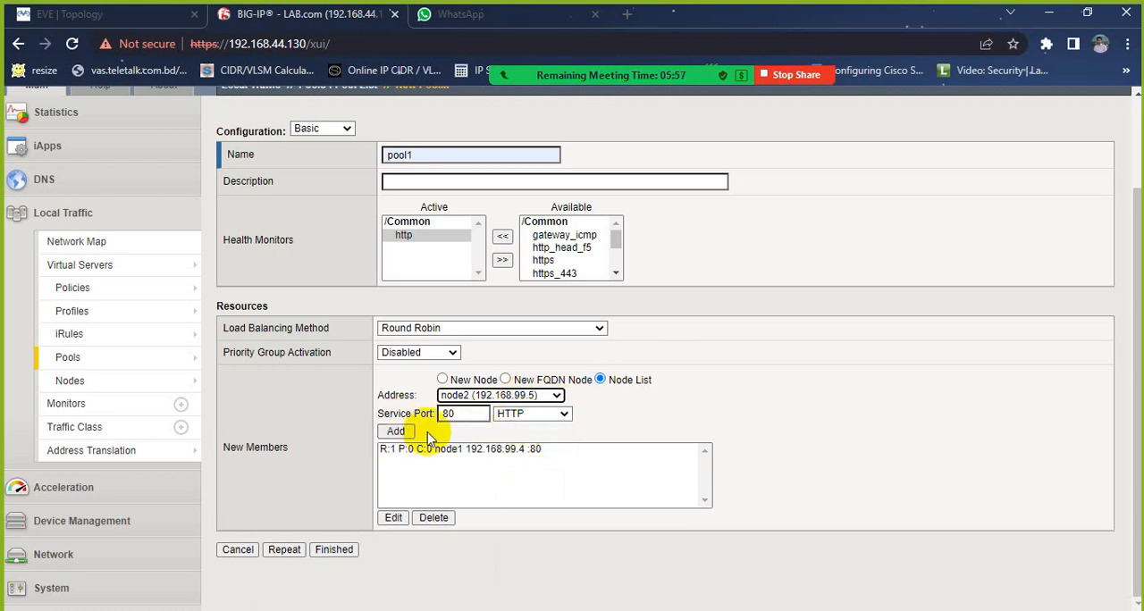
left_click(396, 433)
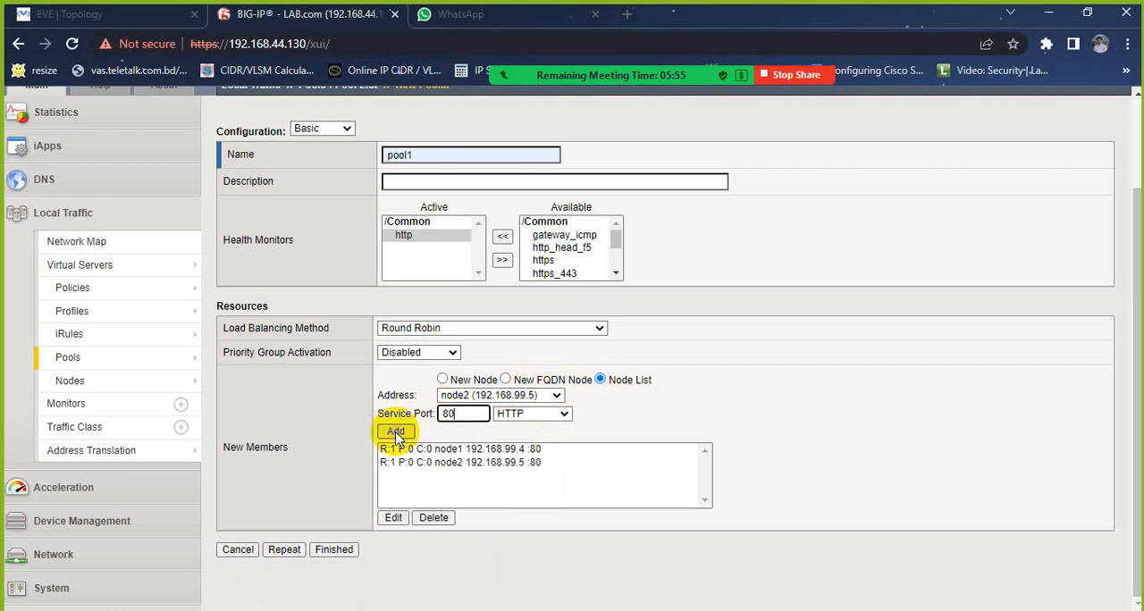
Step: Finish creating pool1 and check its status in the pool list
left_click(327, 548)
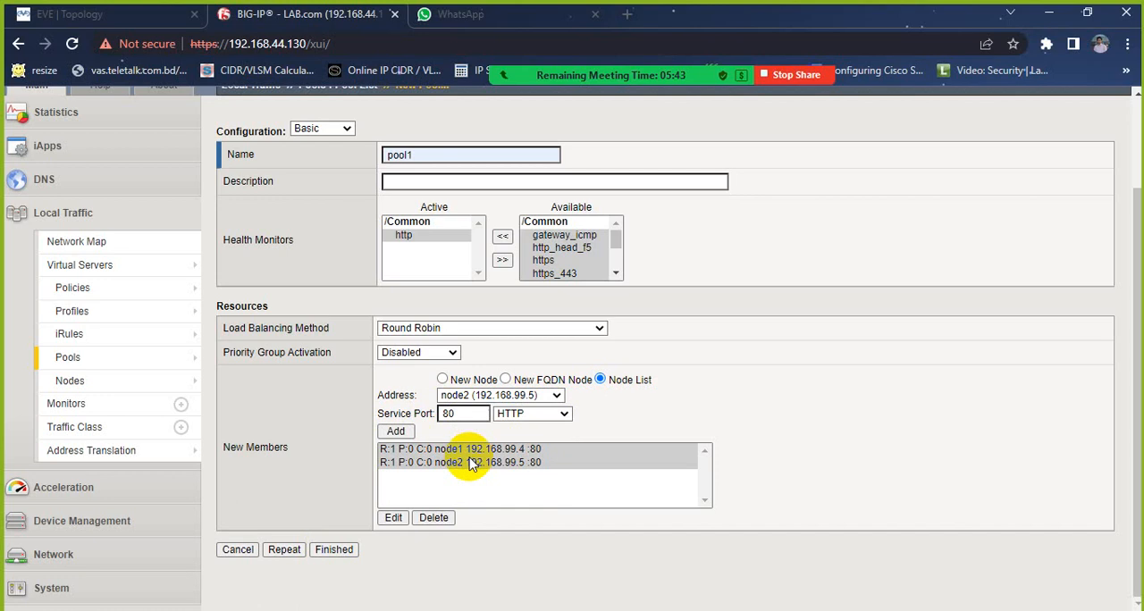
scroll(452, 539, "up", 2)
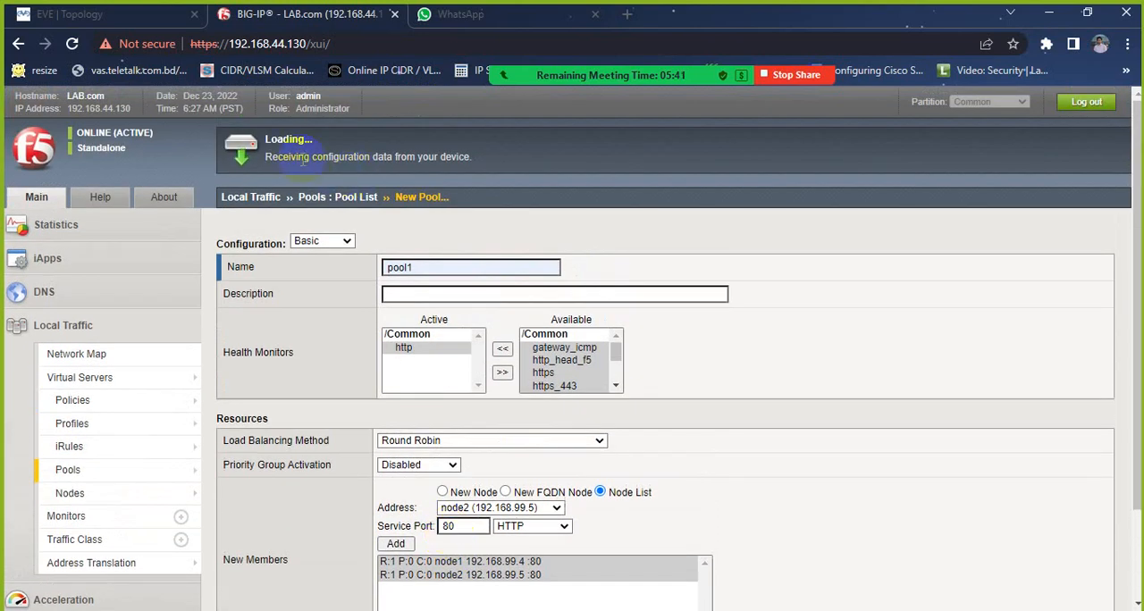
left_click_drag(267, 138, 316, 144)
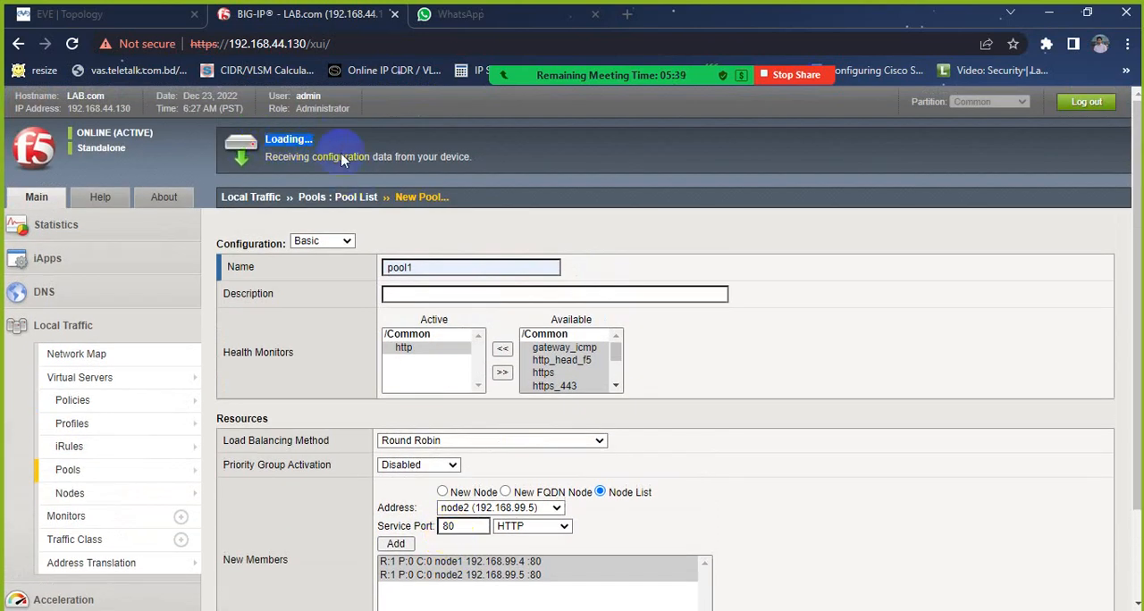
scroll(598, 234, "down", 1)
scroll(598, 234, "up", 1)
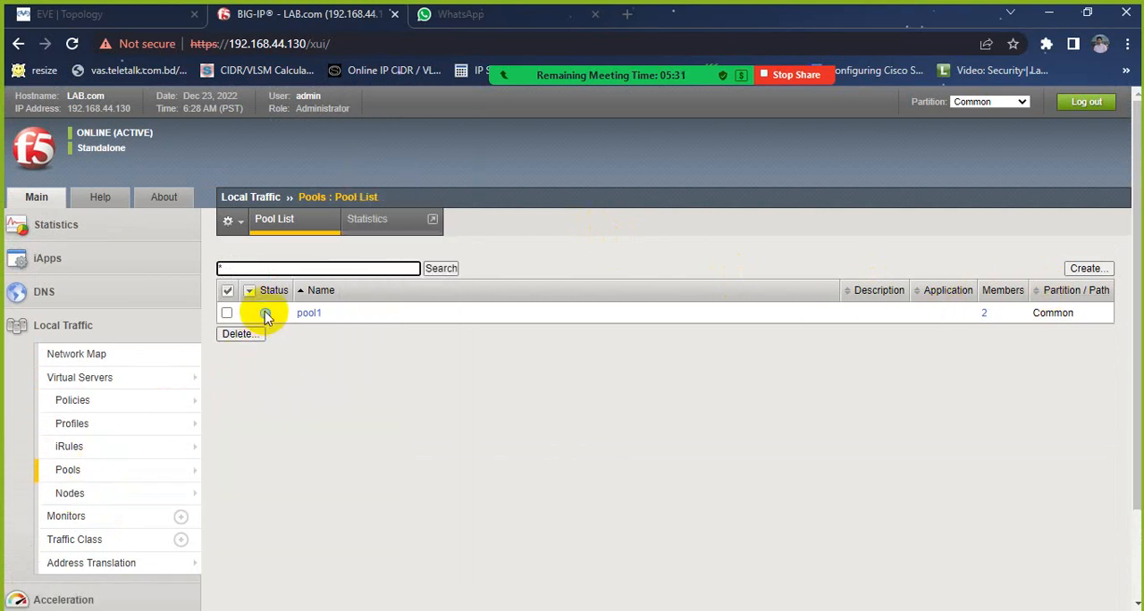
mouse_move(268, 321)
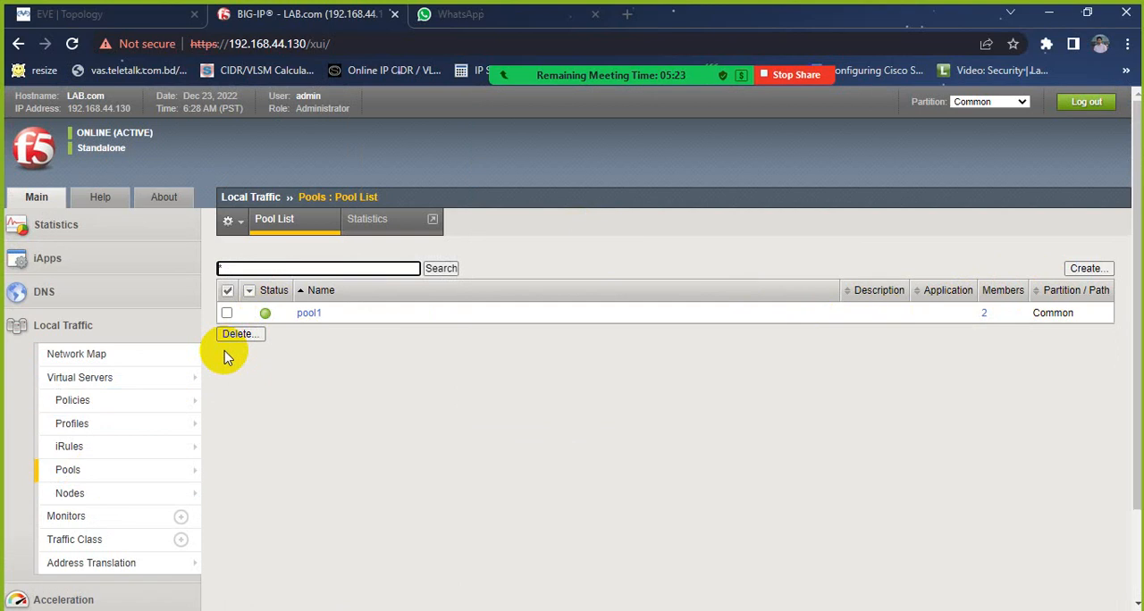
Step: Open the new virtual server form under Local Traffic and name the virtual server VS1
left_click(154, 390)
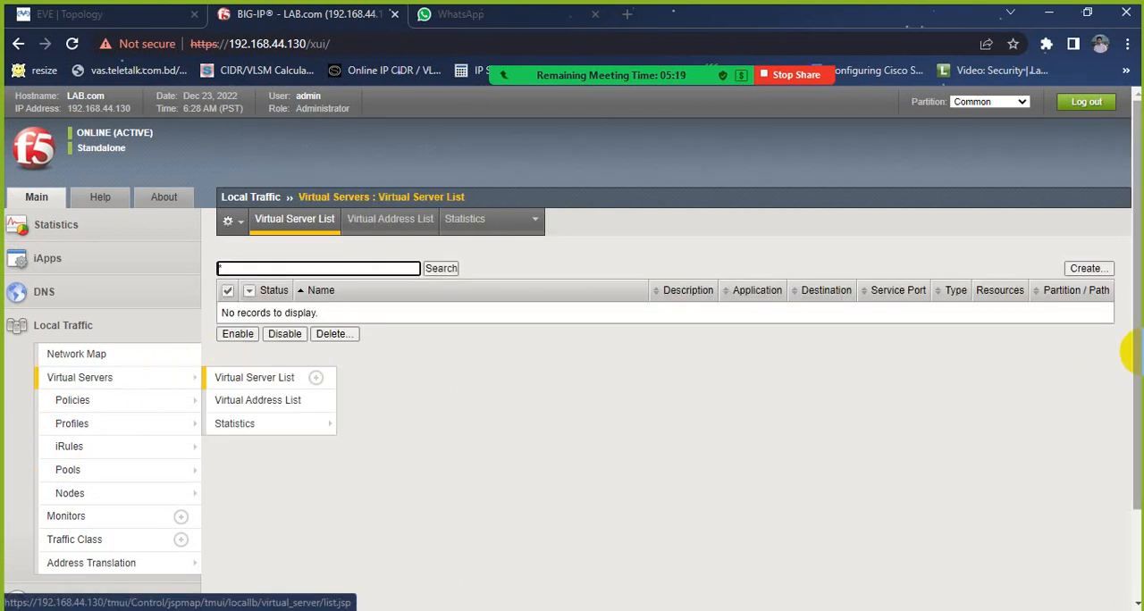
left_click(1087, 270)
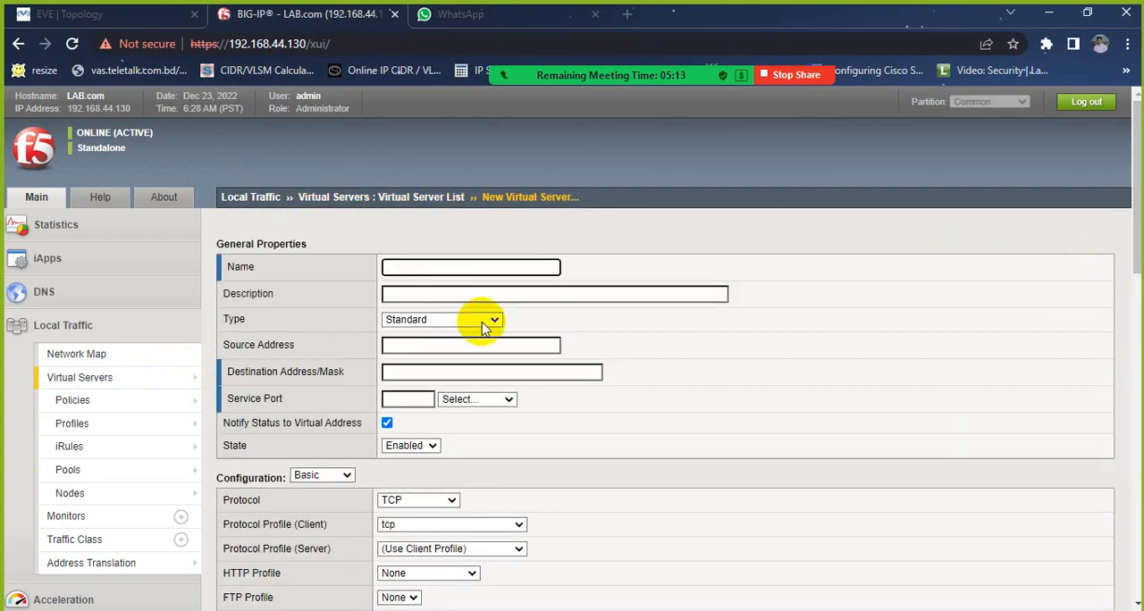
left_click(480, 265)
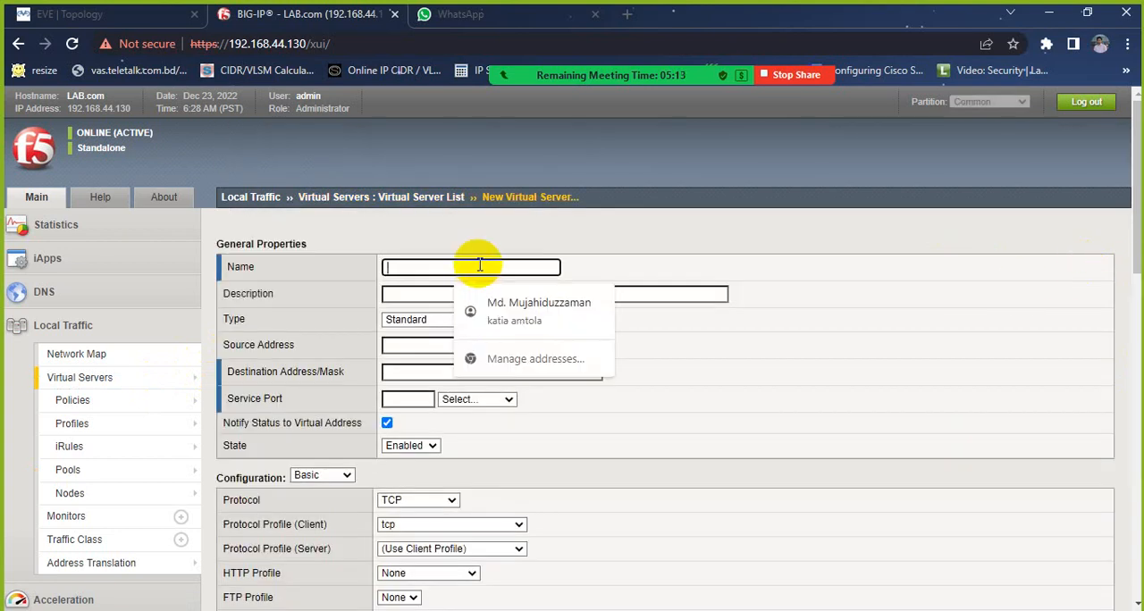
type("v")
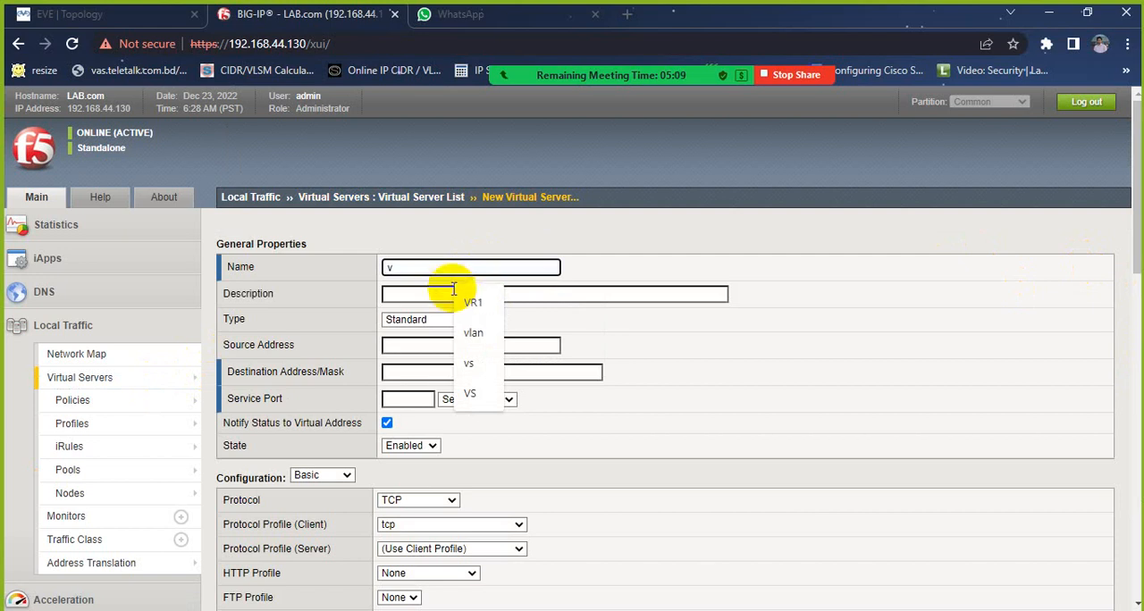
left_click(451, 299)
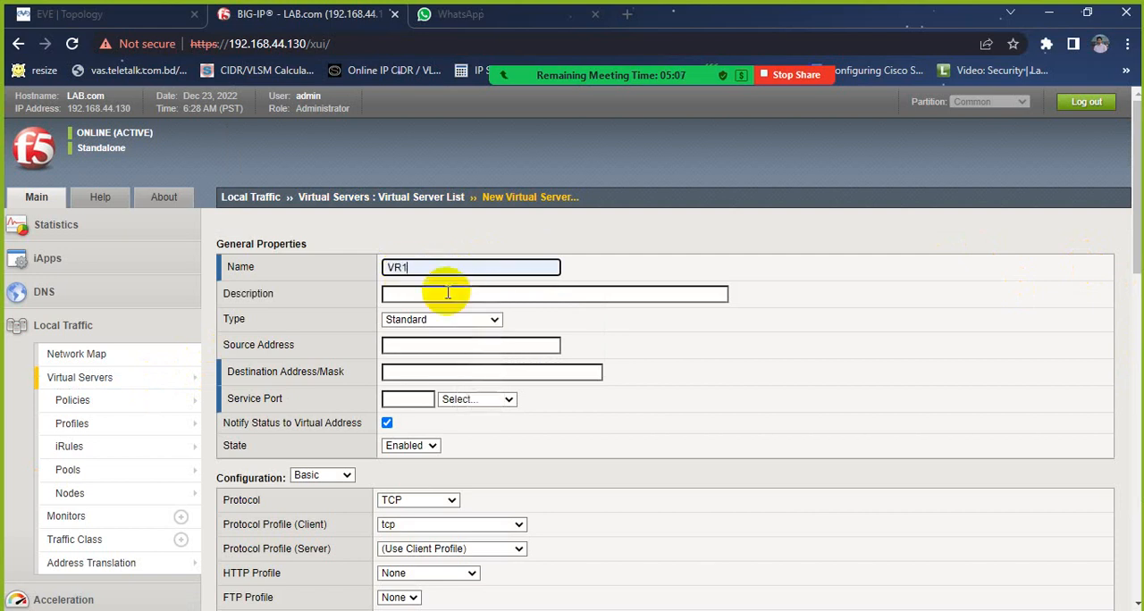
left_click(401, 265)
key("BackSpace")
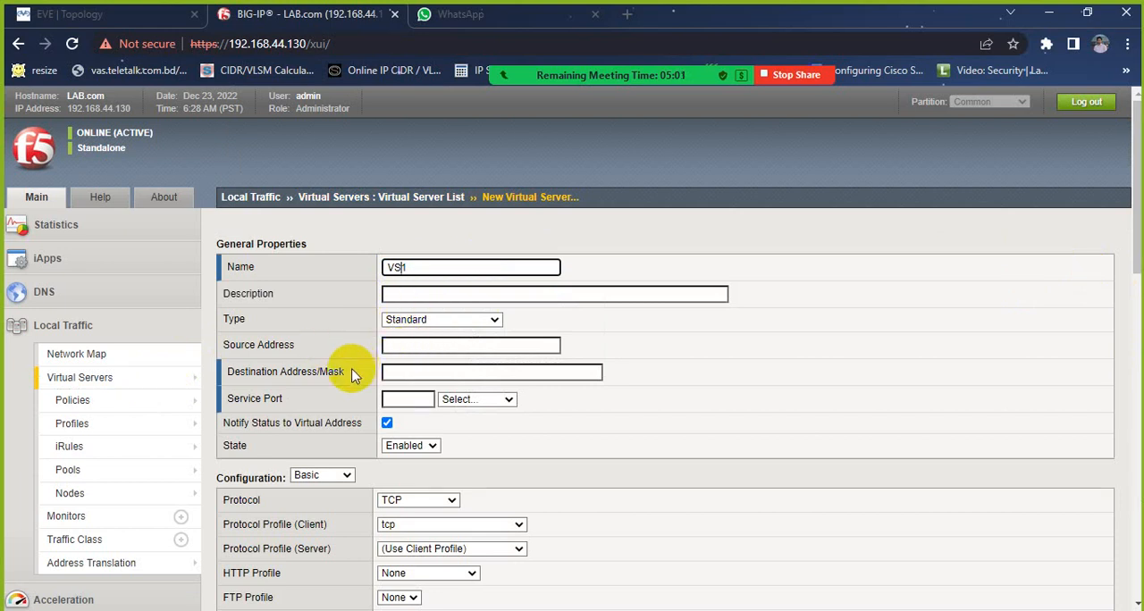
Step: Set VS1's destination address to 192.168.99.6, checking the EVE topology for the addresses already in use
scroll(429, 367, "down", 1)
left_click(394, 287)
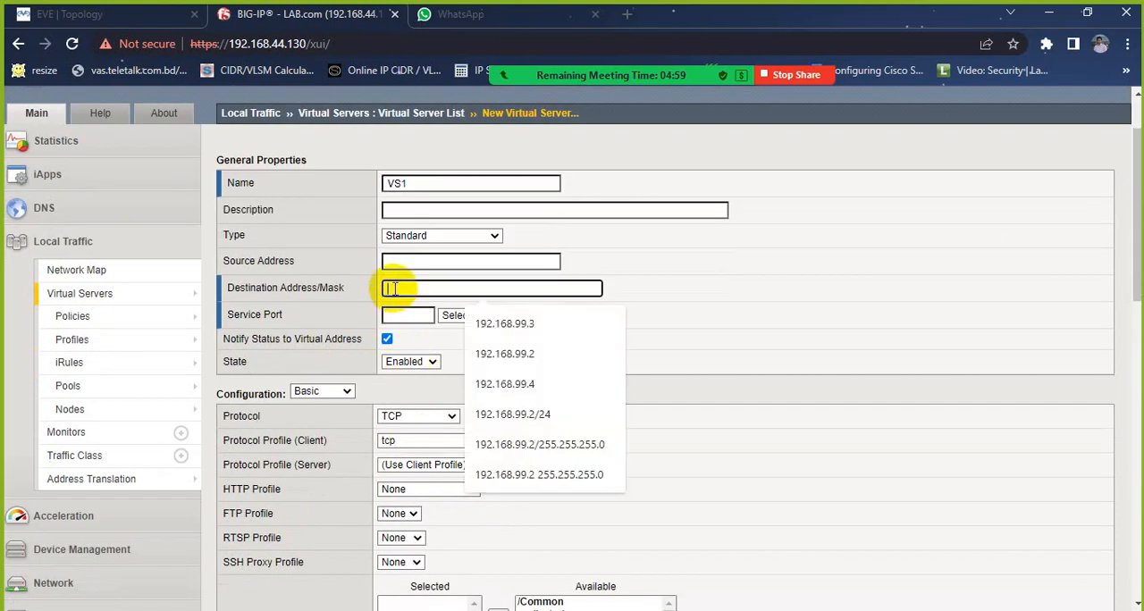
left_click(506, 324)
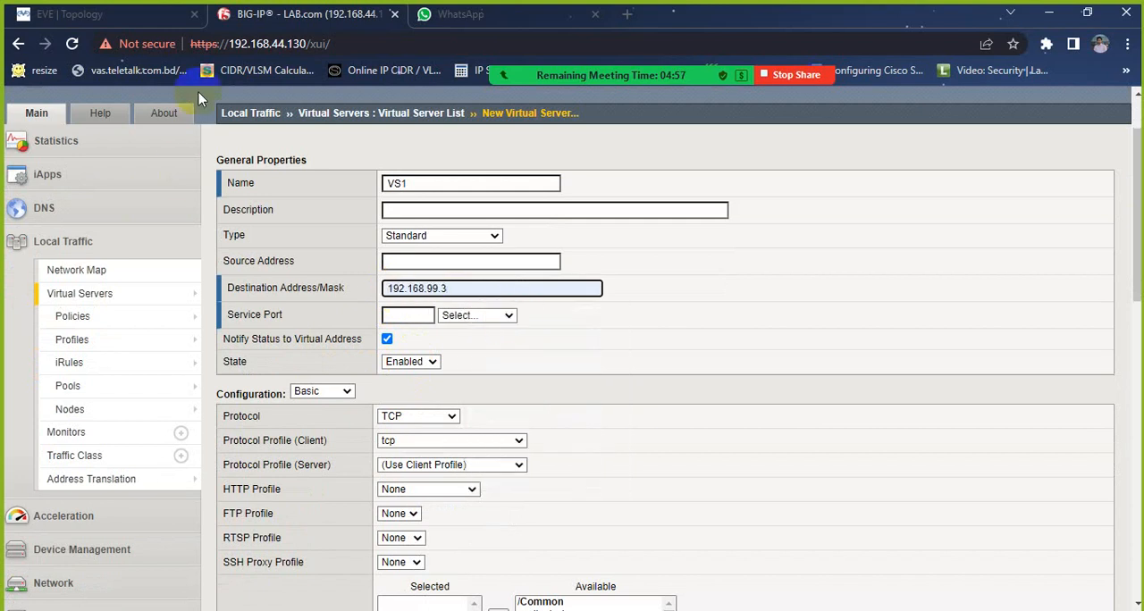
left_click(72, 14)
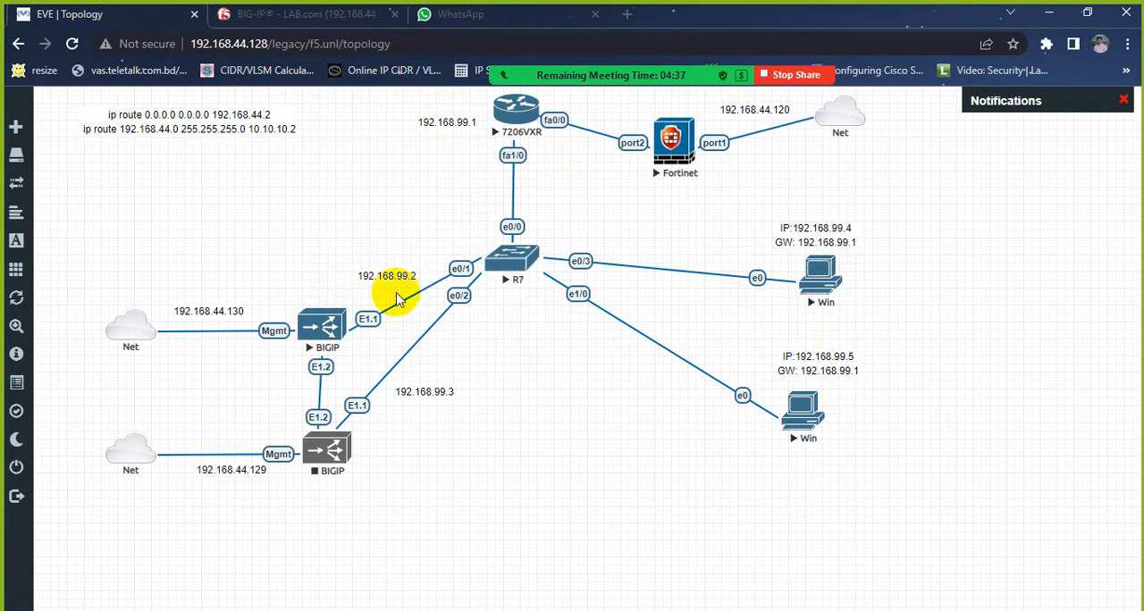
left_click(302, 13)
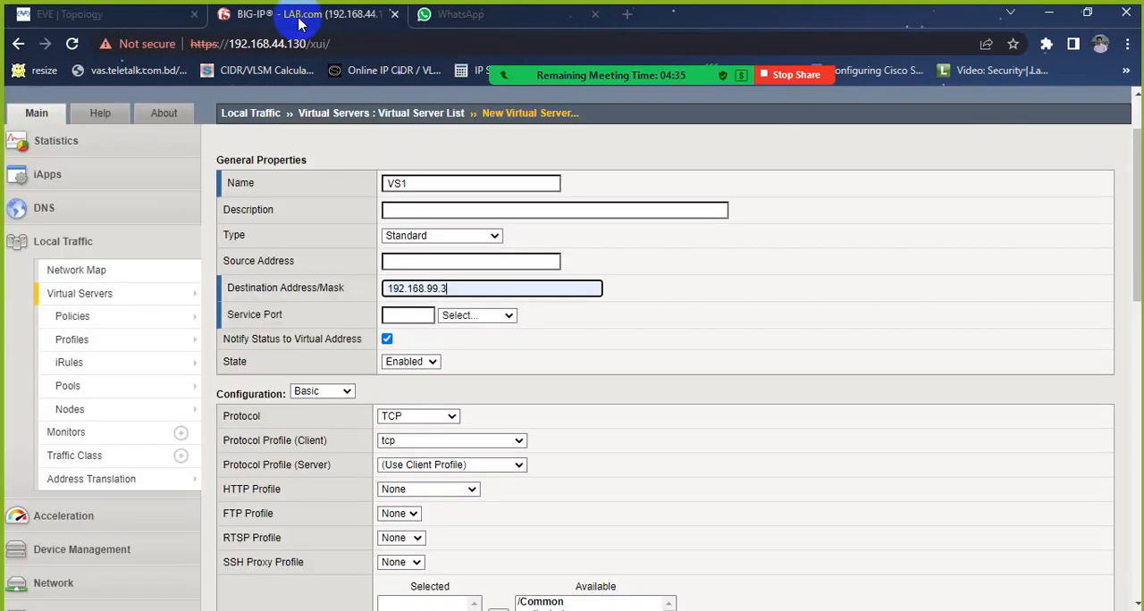
left_click(161, 15)
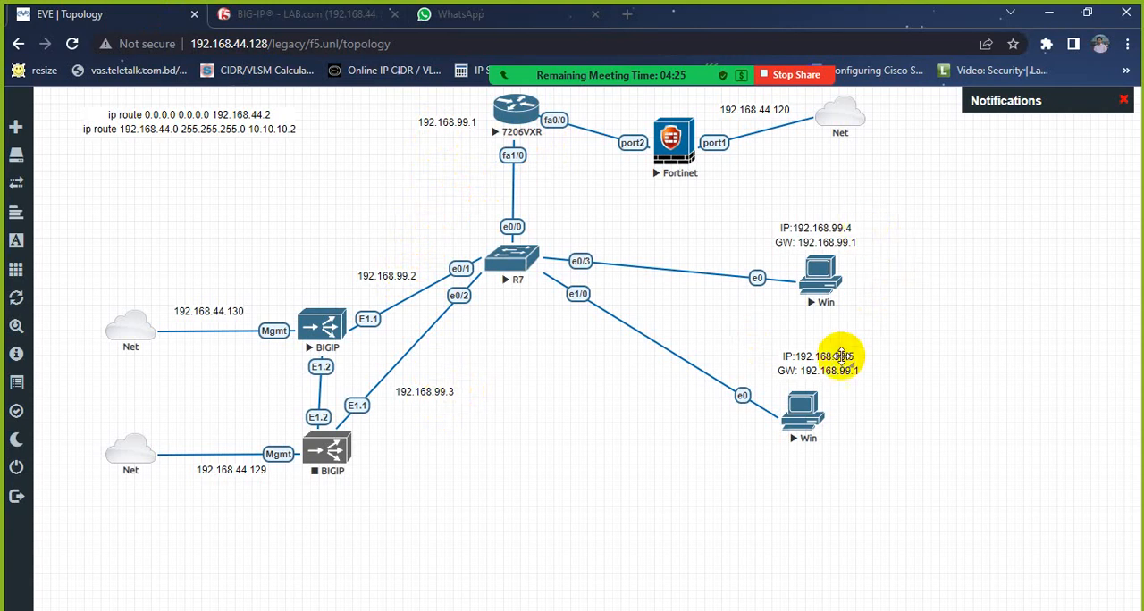
left_click(363, 15)
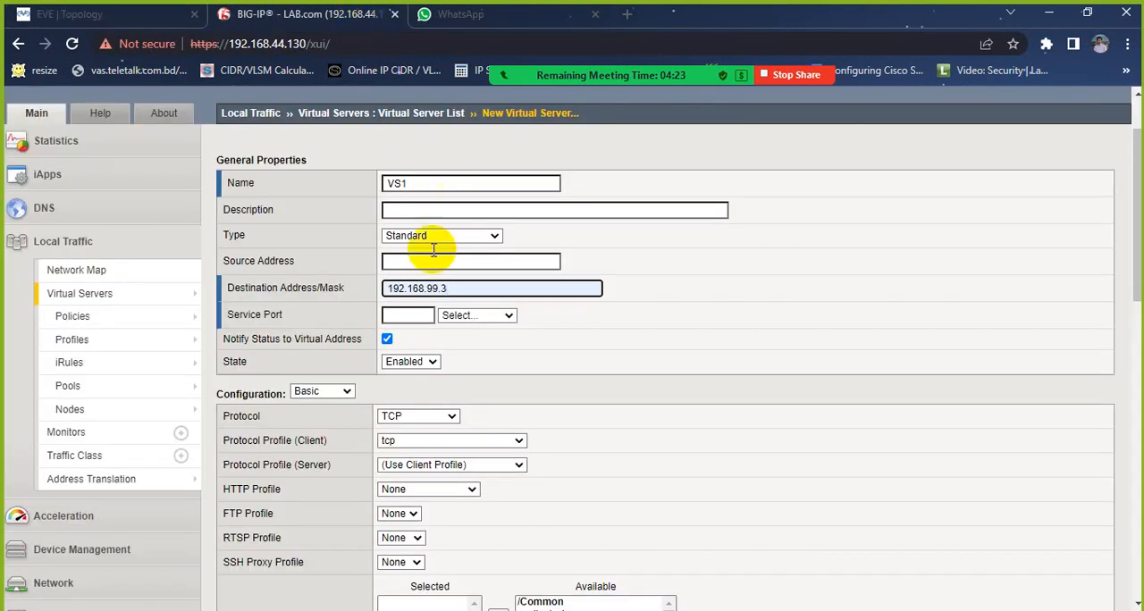
key("BackSpace")
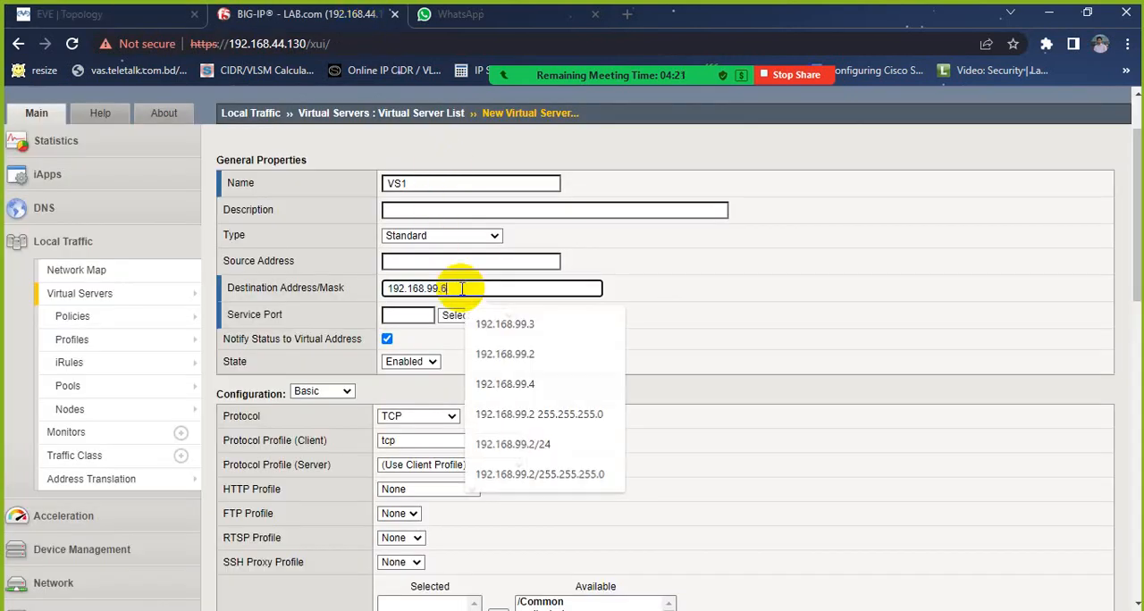
type("6")
left_click(645, 291)
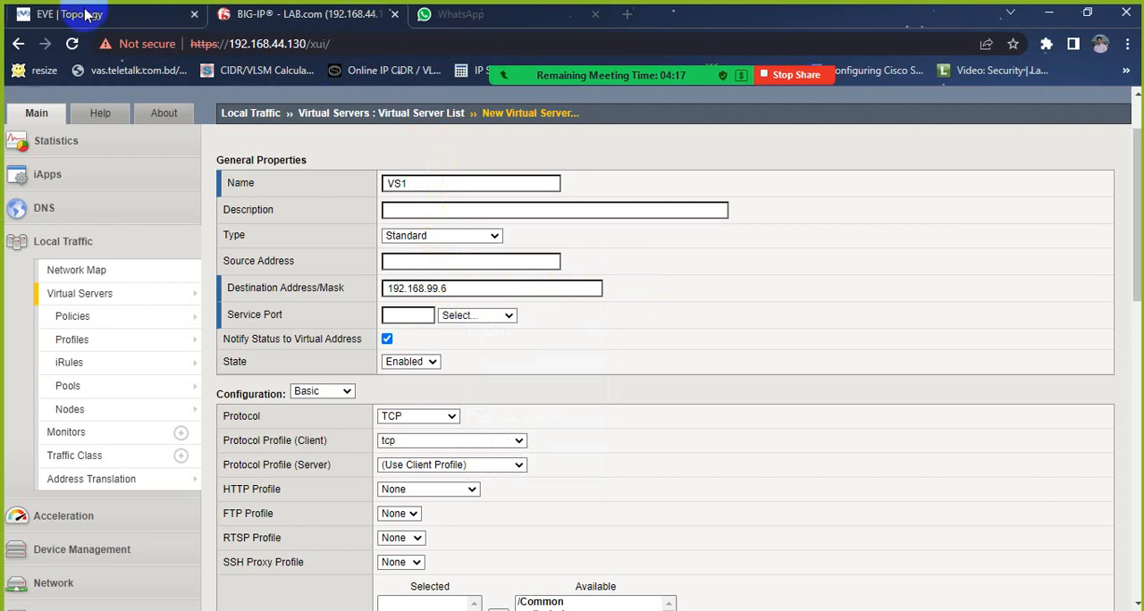
left_click(469, 13)
left_click(321, 14)
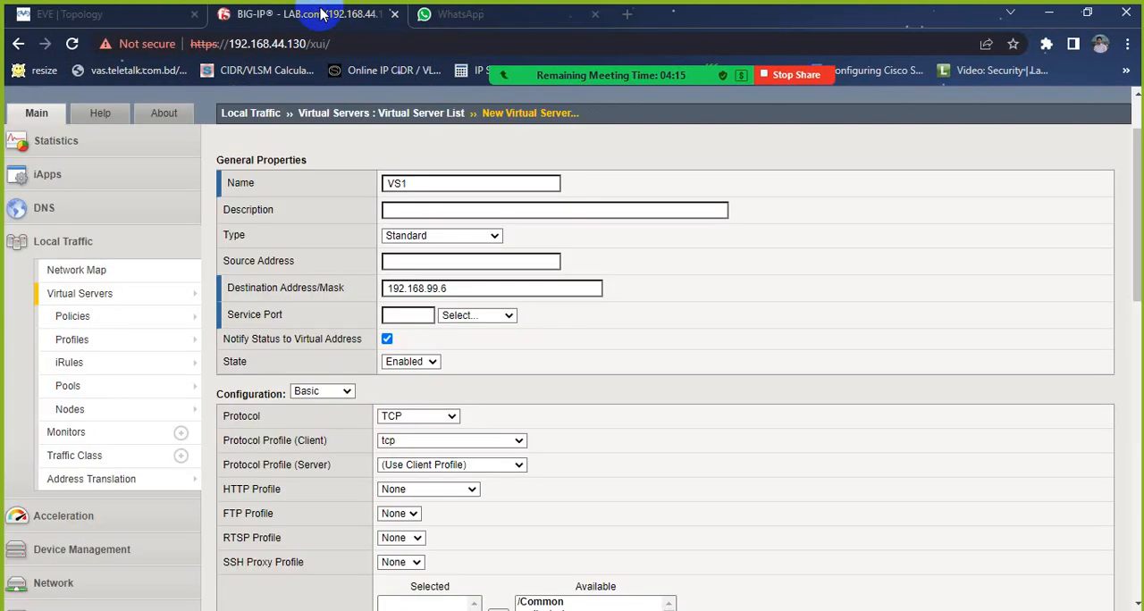
Step: Set VS1's service port to 80 (HTTP) and its HTTP profile to http
left_click(492, 318)
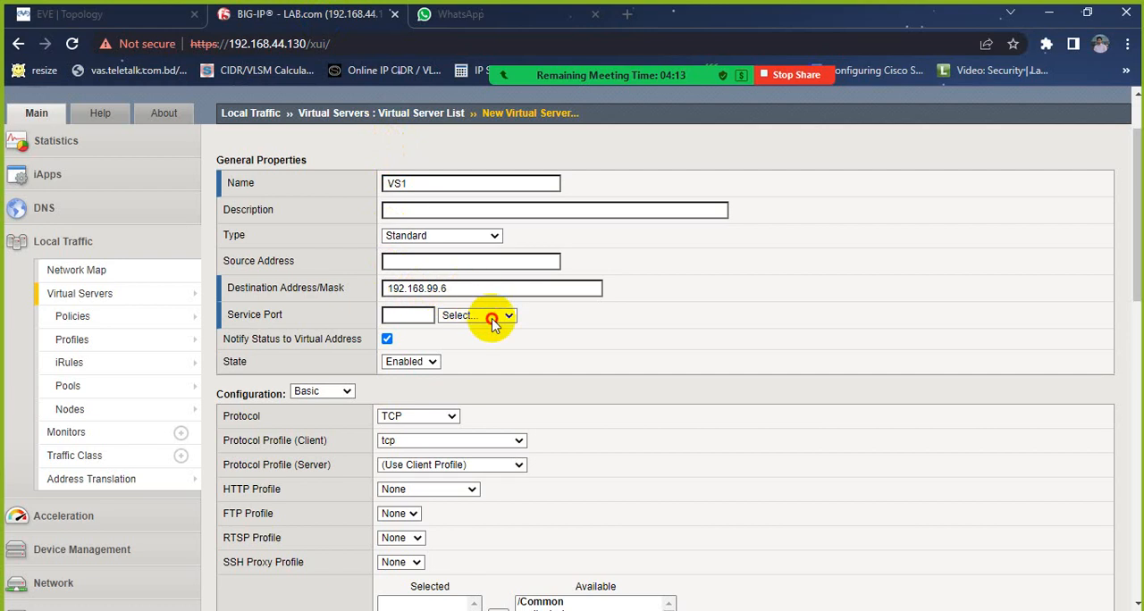
left_click(472, 365)
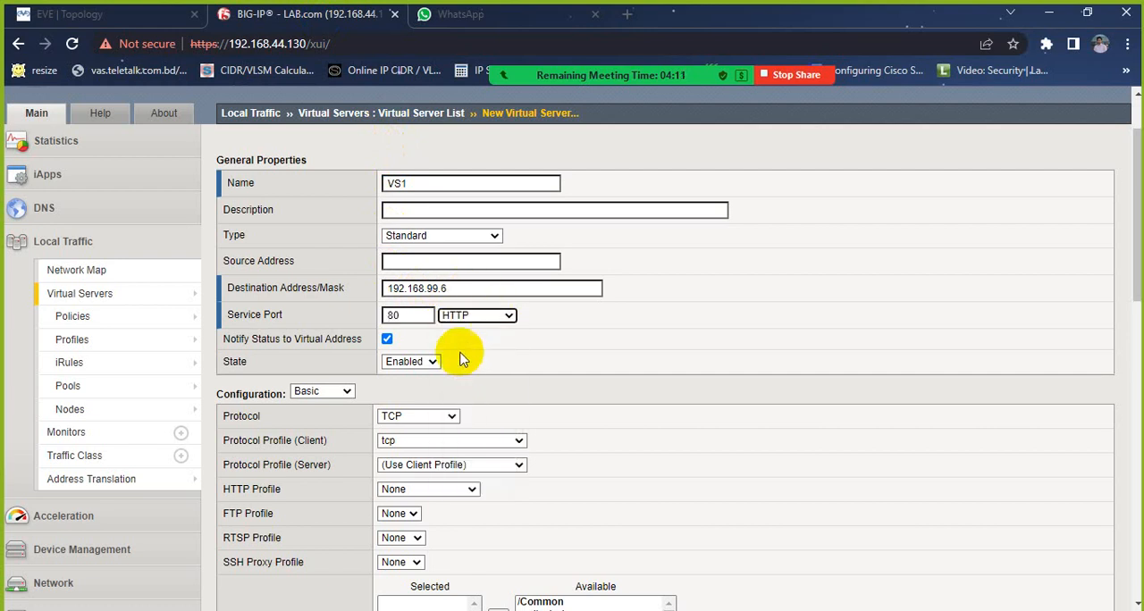
scroll(428, 295, "down", 1)
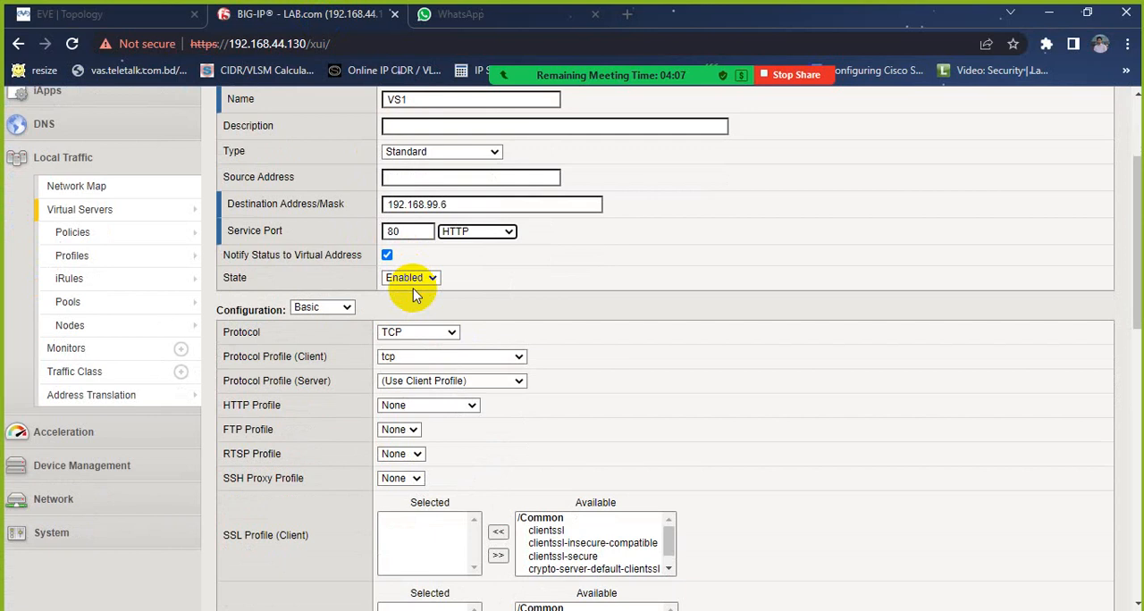
scroll(434, 270, "down", 1)
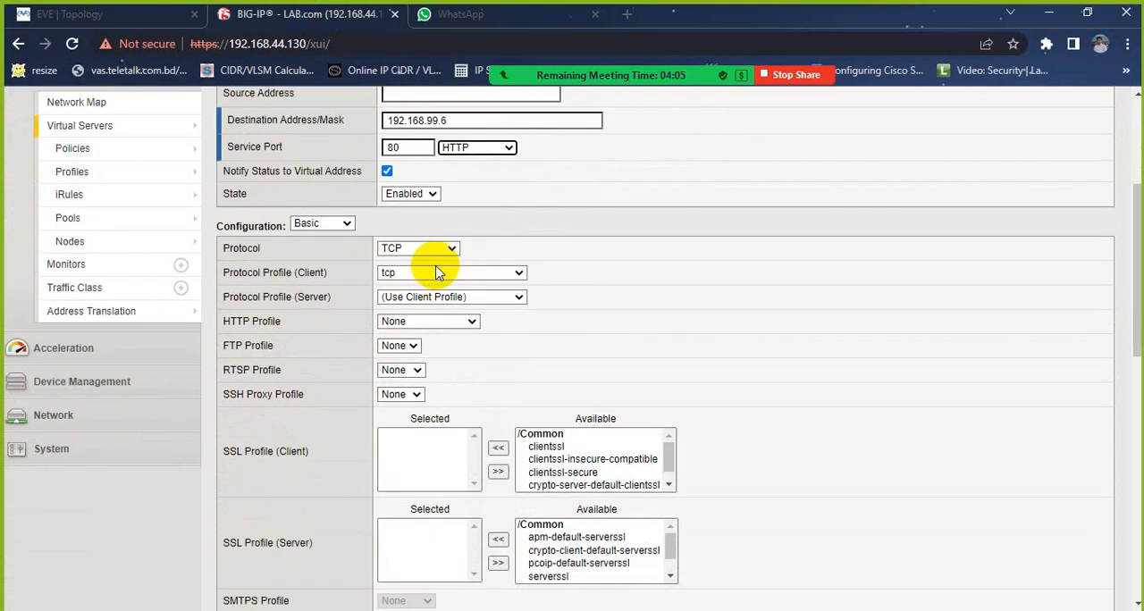
left_click(404, 329)
left_click(397, 358)
Step: Review VS1's SSL profile and configuration options, and set Source Address Translation to Auto Map
scroll(515, 322, "down", 1)
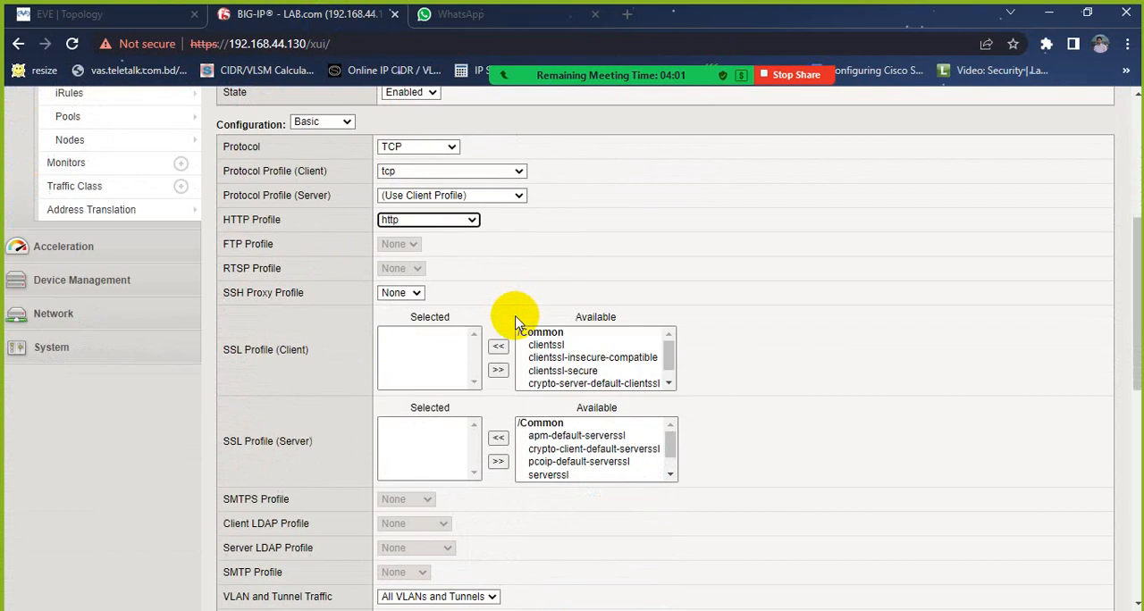
scroll(515, 322, "down", 1)
scroll(349, 262, "down", 3)
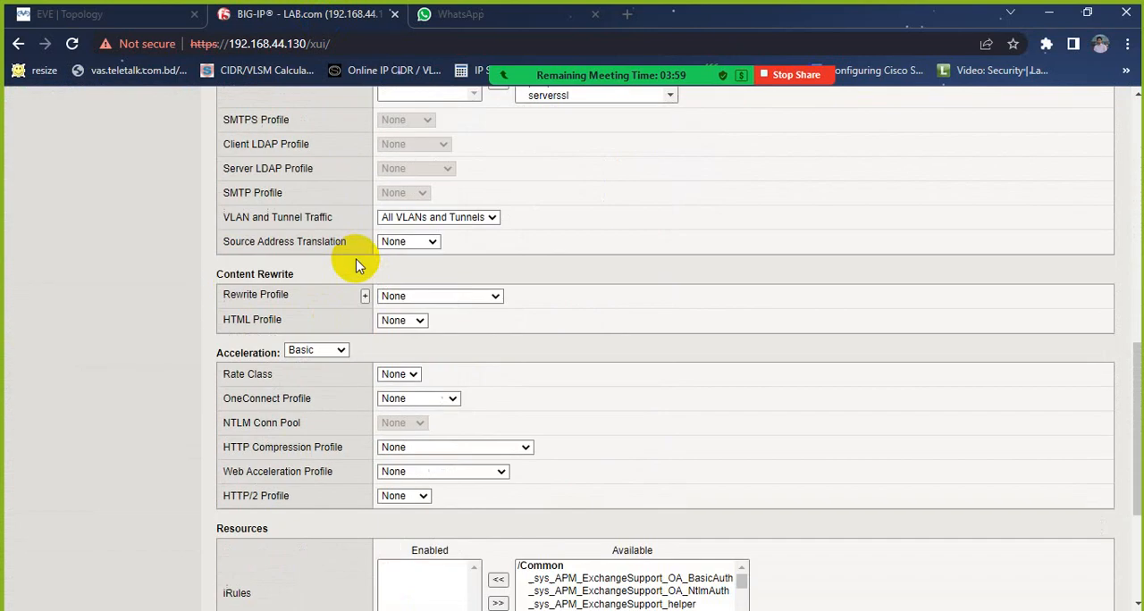
scroll(358, 264, "up", 3)
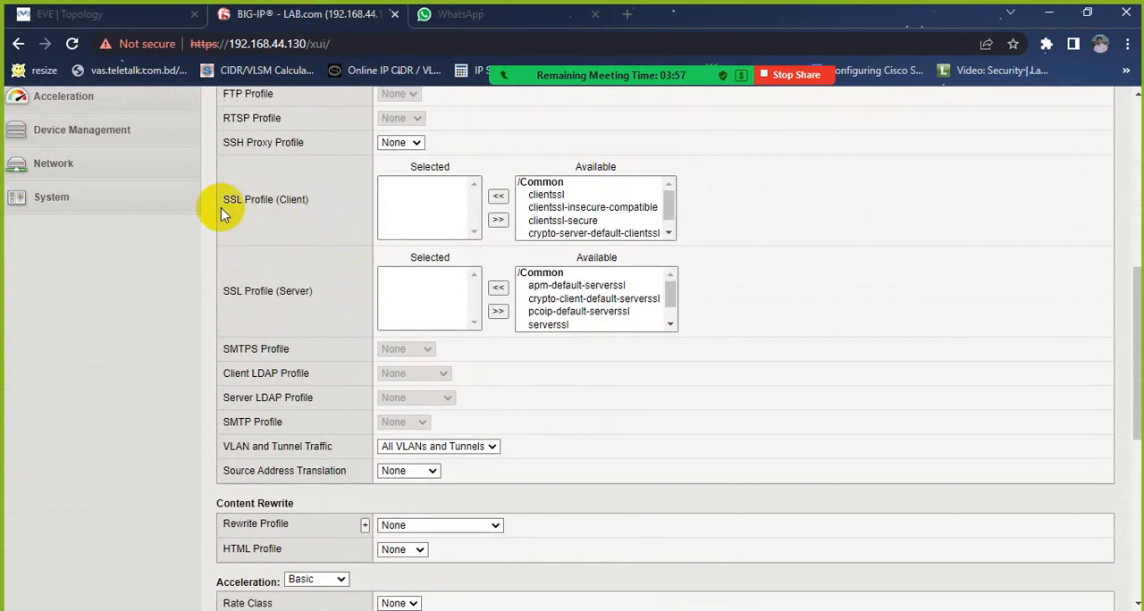
left_click_drag(224, 203, 298, 212)
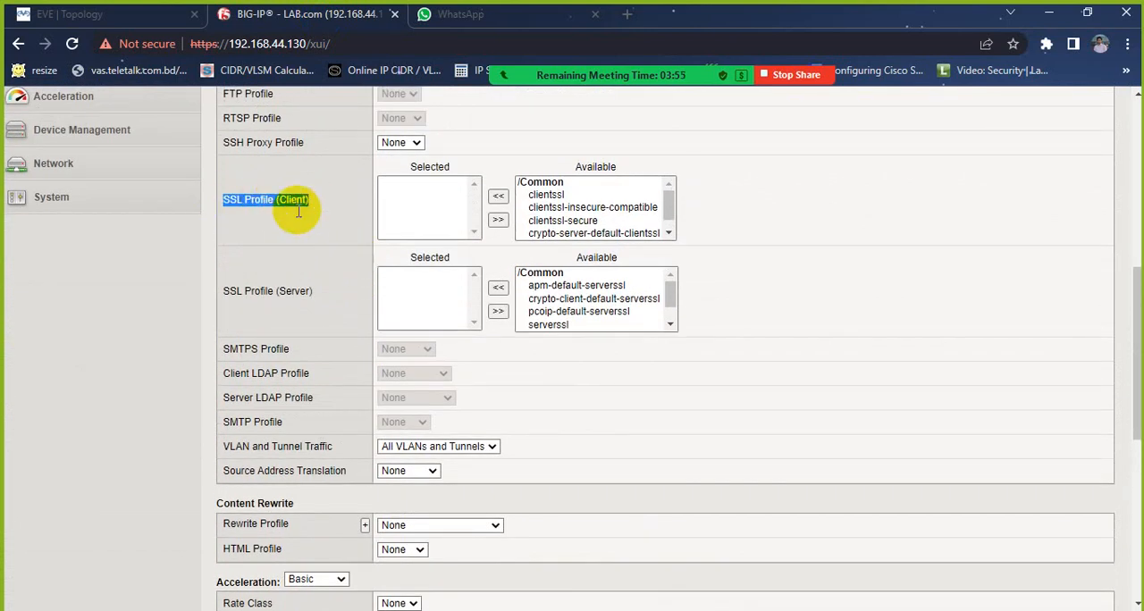
scroll(277, 240, "down", 2)
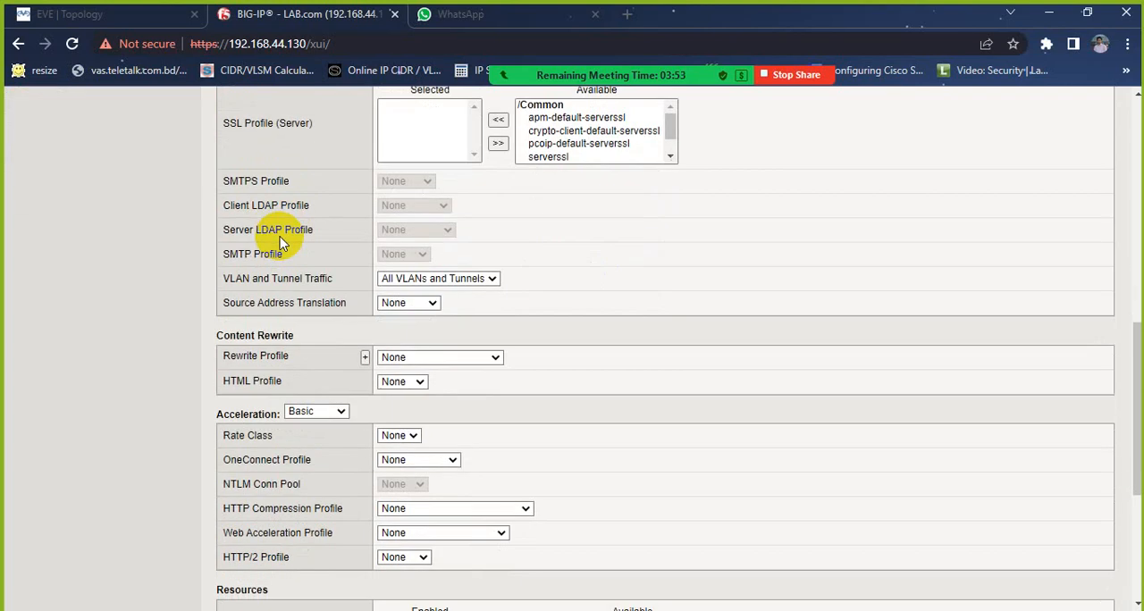
scroll(279, 242, "down", 3)
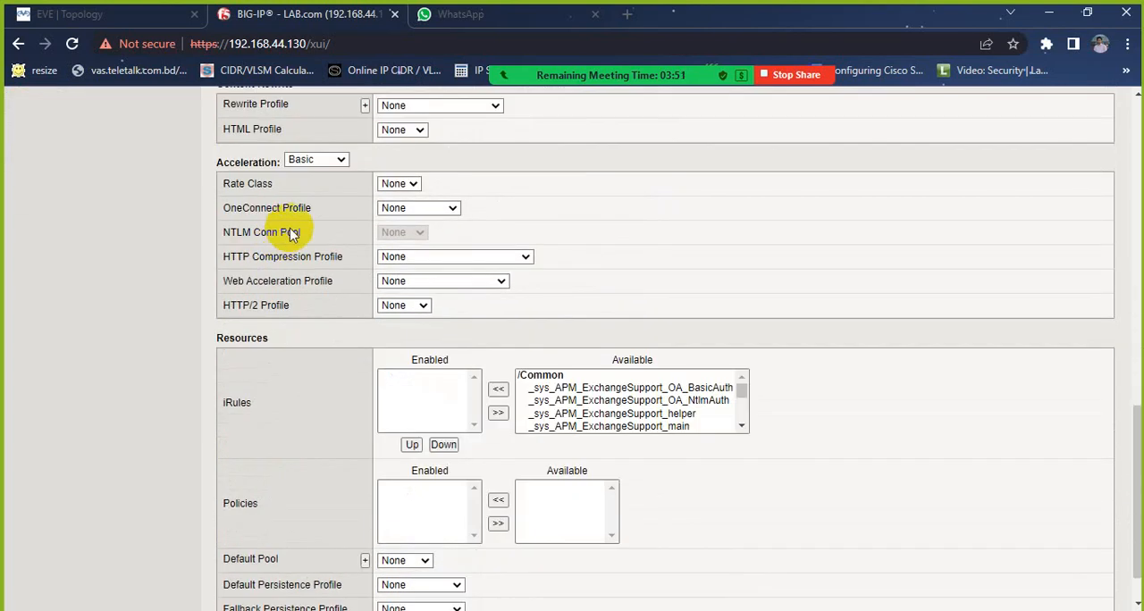
scroll(288, 229, "up", 1)
left_click_drag(226, 132, 344, 134)
scroll(329, 155, "up", 2)
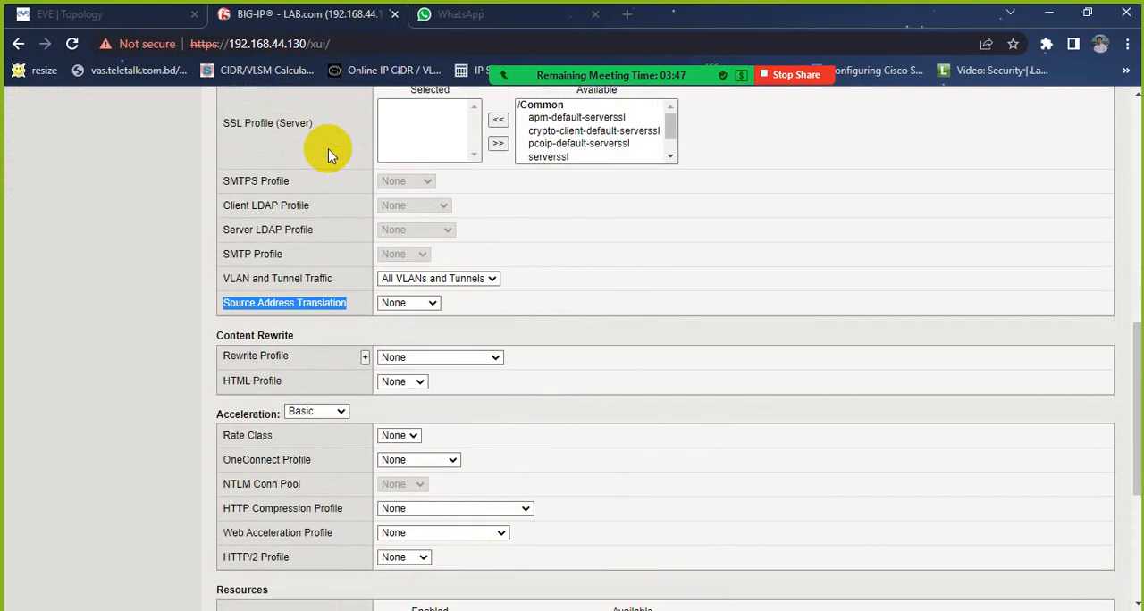
scroll(329, 156, "down", 3)
scroll(325, 158, "up", 2)
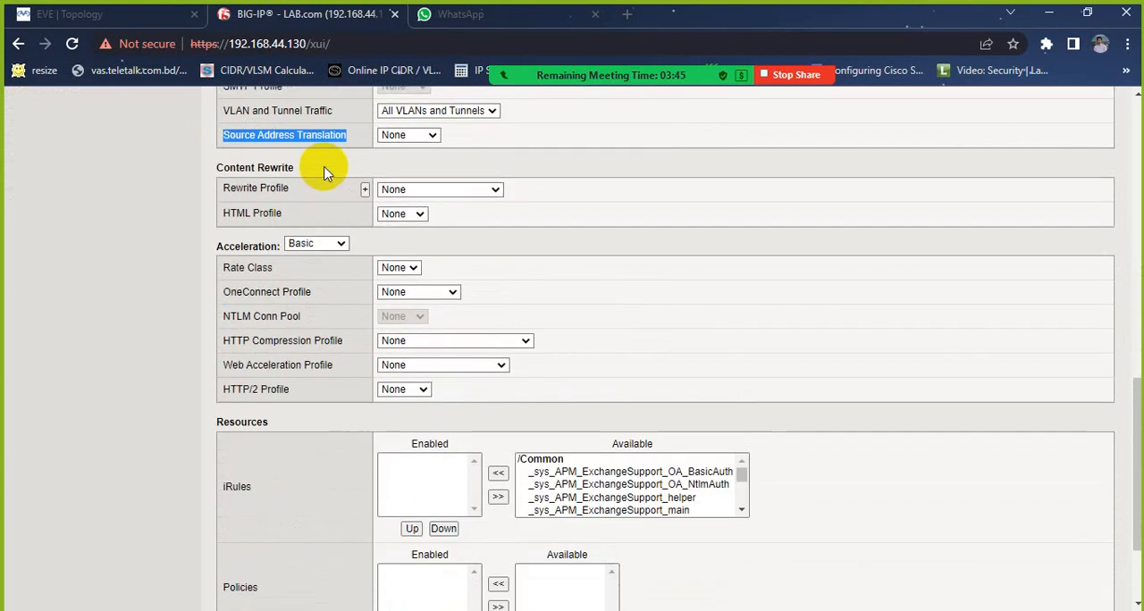
left_click(408, 219)
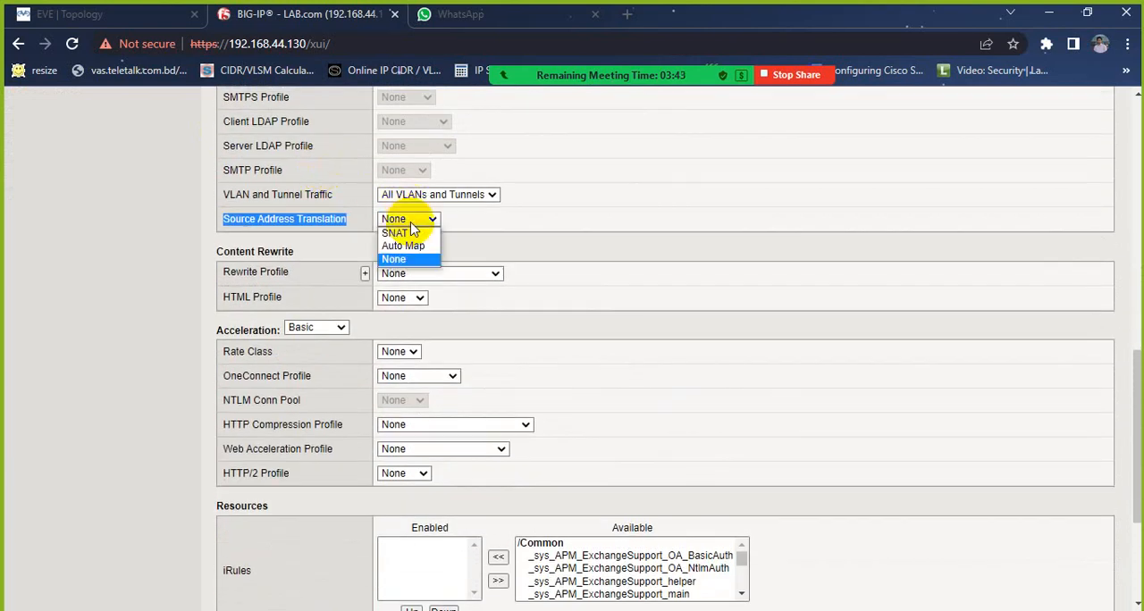
left_click(409, 246)
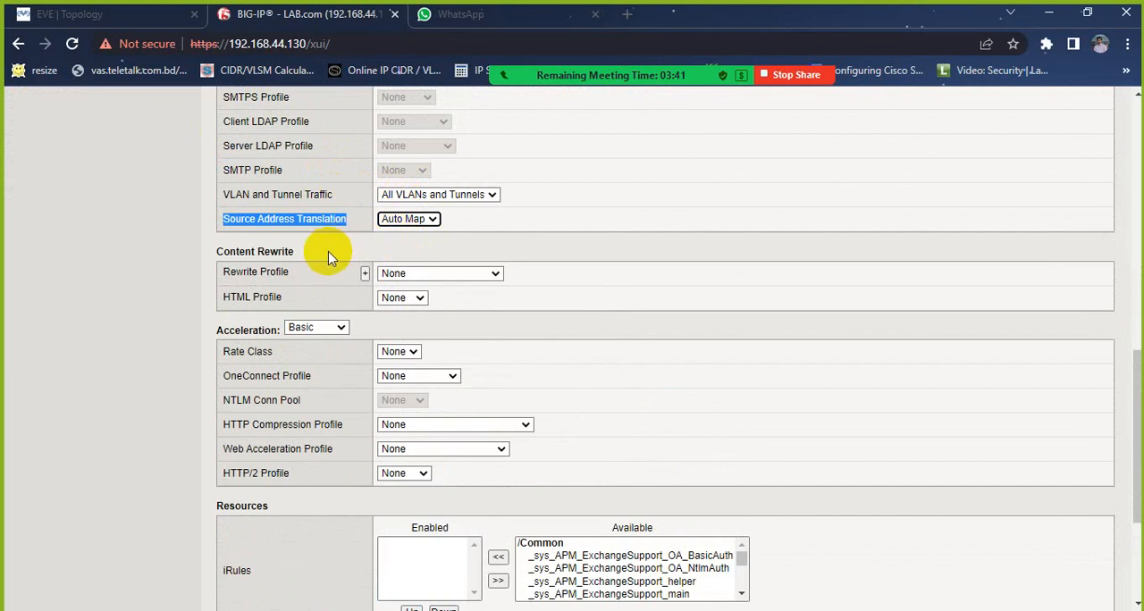
Step: Look over the iRules and Policies resources, and assign pool1 as VS1's default pool
scroll(319, 256, "down", 2)
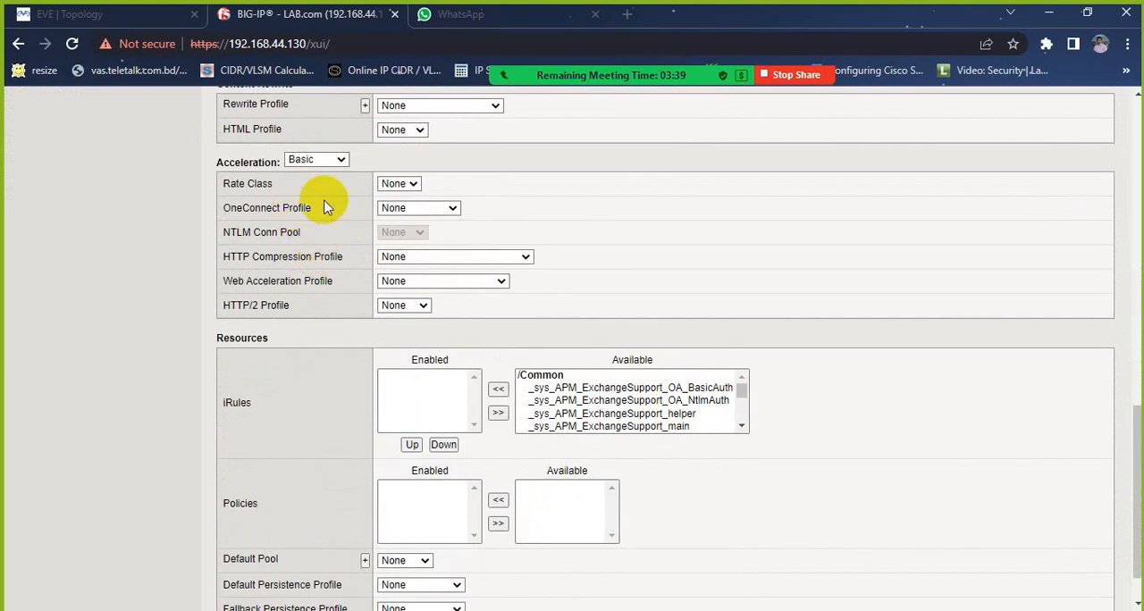
scroll(330, 207, "down", 1)
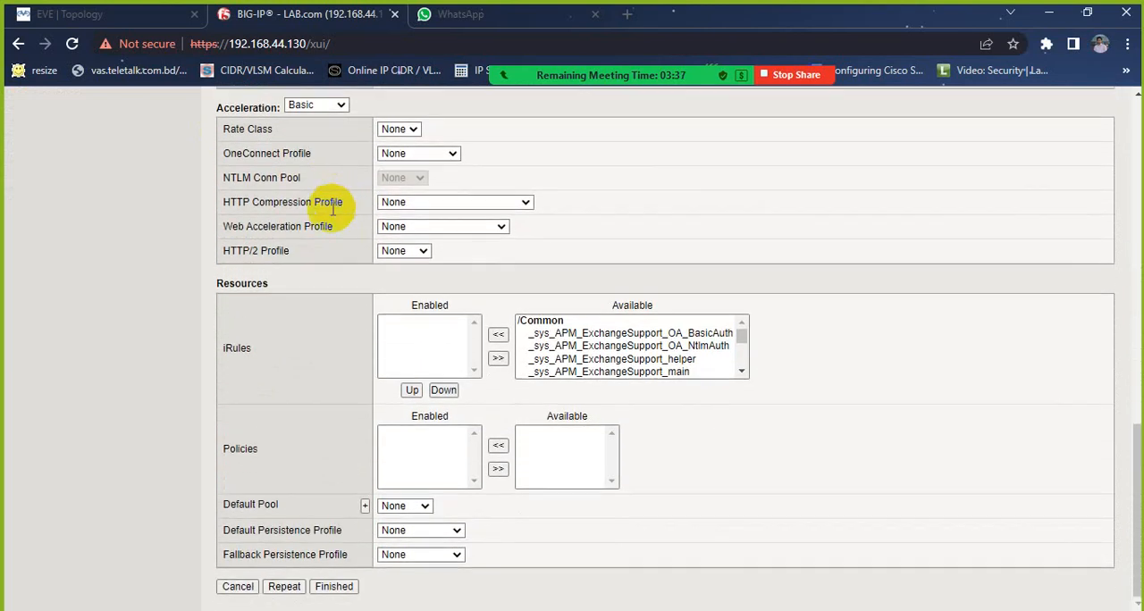
left_click_drag(224, 349, 254, 355)
left_click(248, 450)
left_click_drag(225, 449, 262, 442)
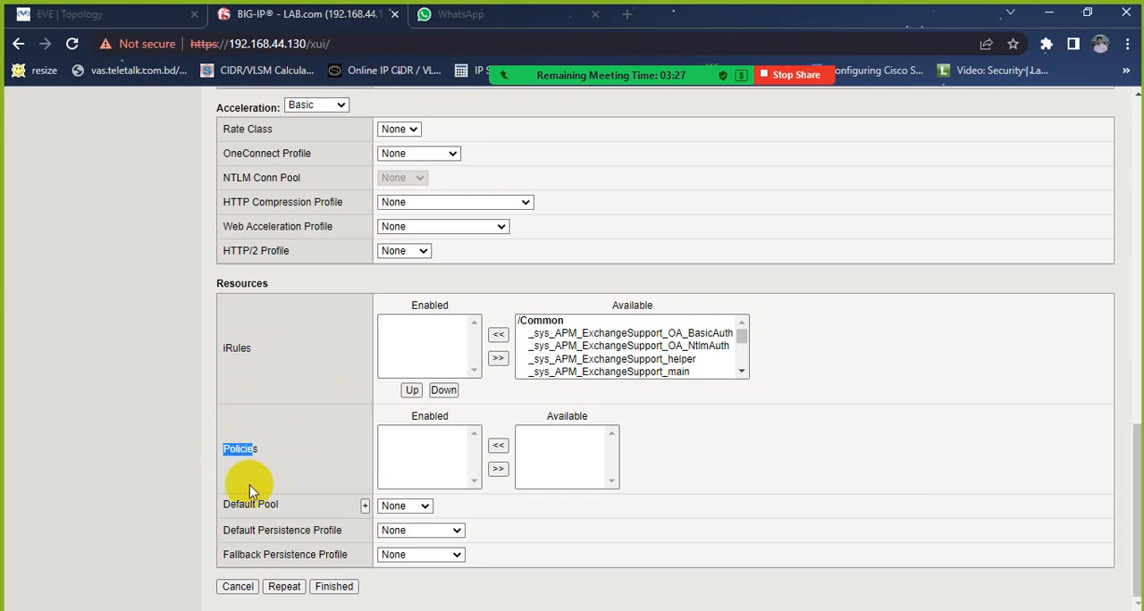
left_click(413, 512)
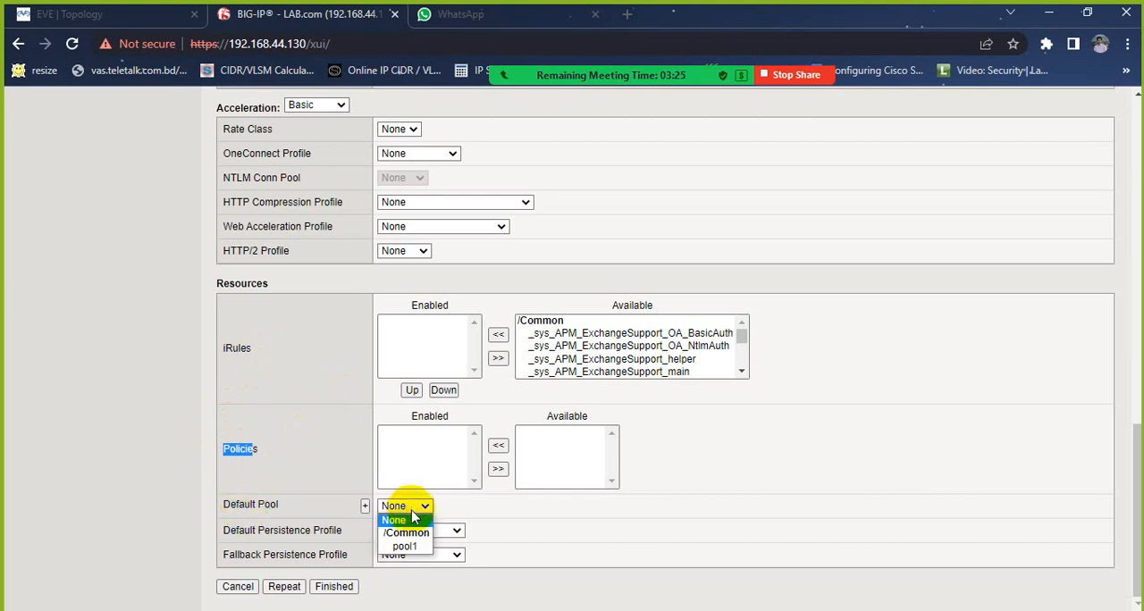
left_click(404, 548)
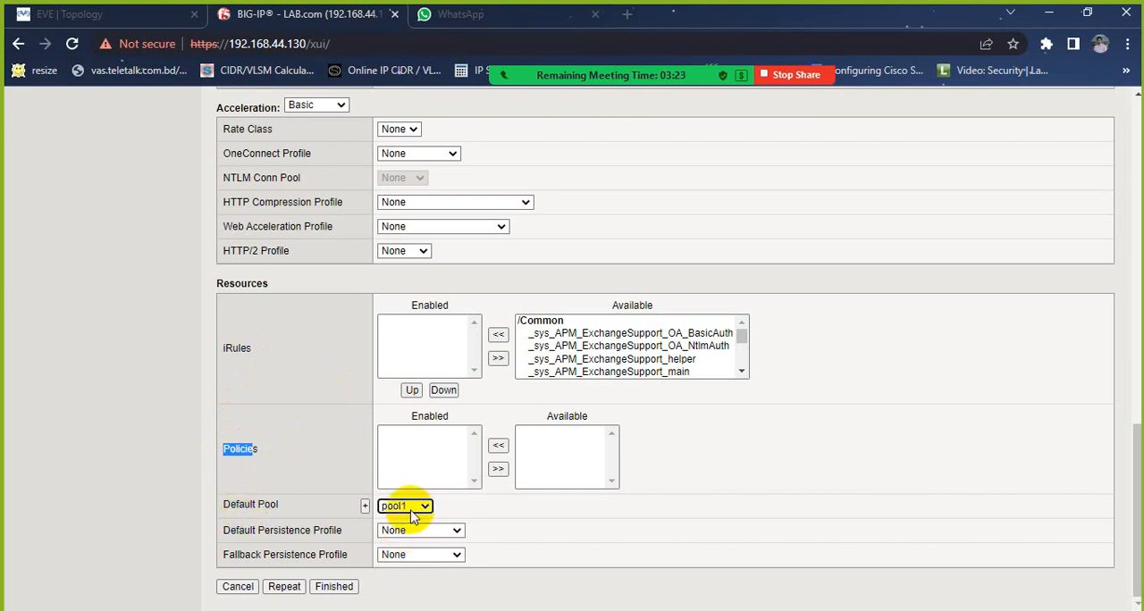
Step: Review all of VS1's settings once more and finish creating the virtual server
scroll(447, 286, "up", 15)
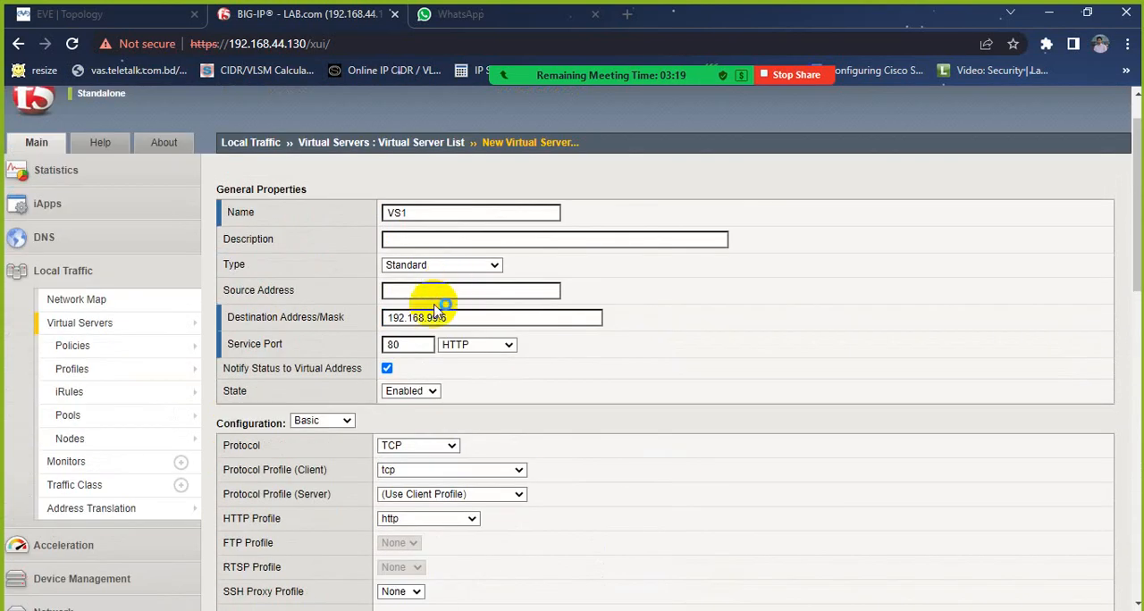
scroll(452, 317, "down", 8)
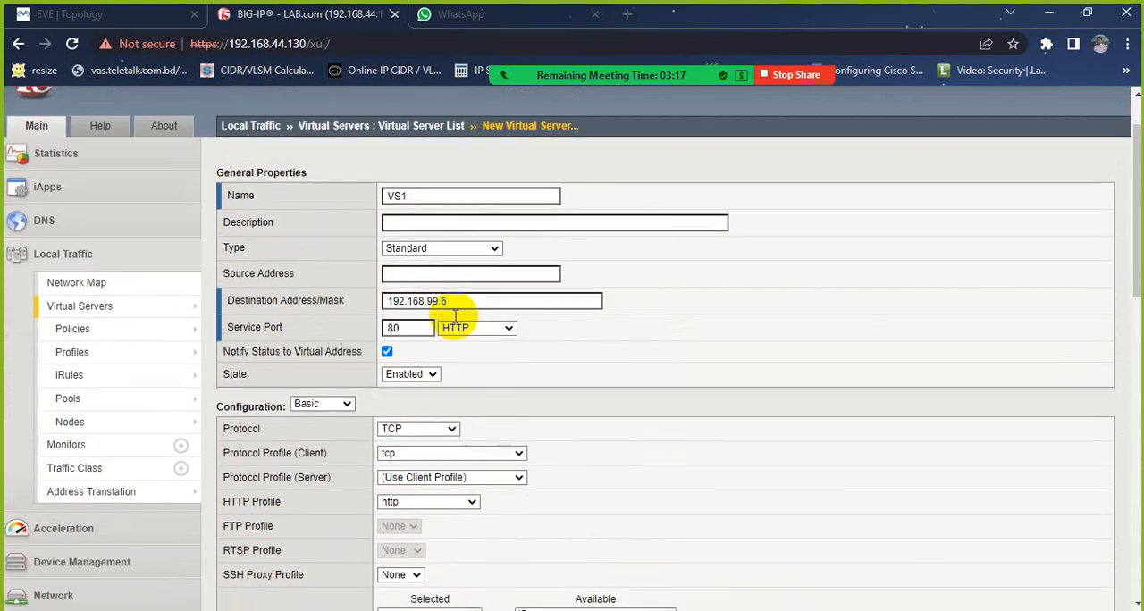
scroll(455, 316, "down", 3)
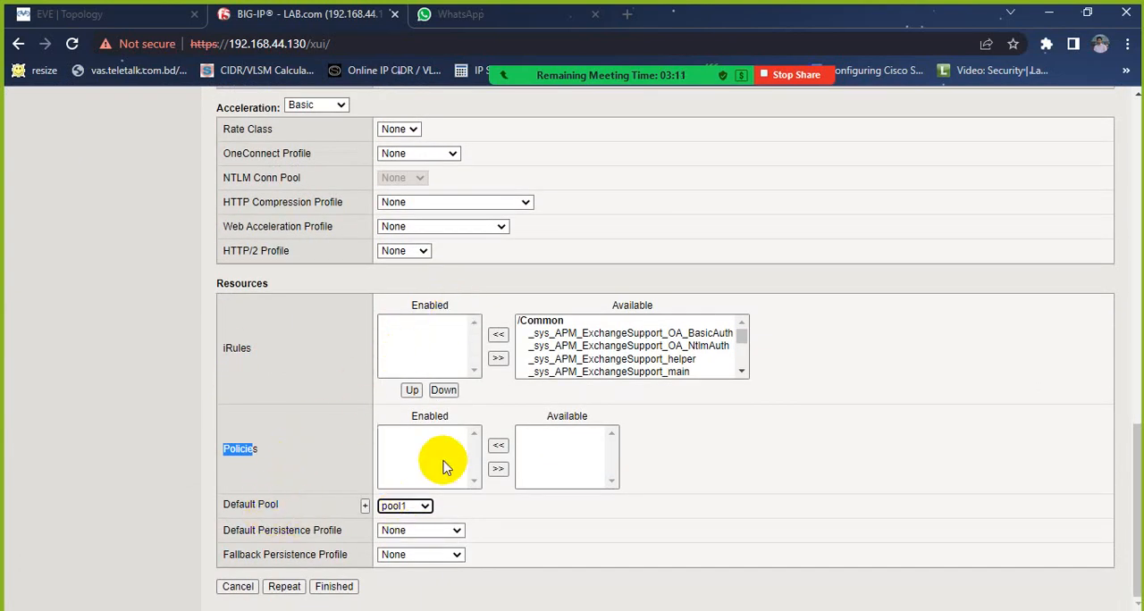
scroll(441, 463, "up", 5)
scroll(445, 466, "up", 8)
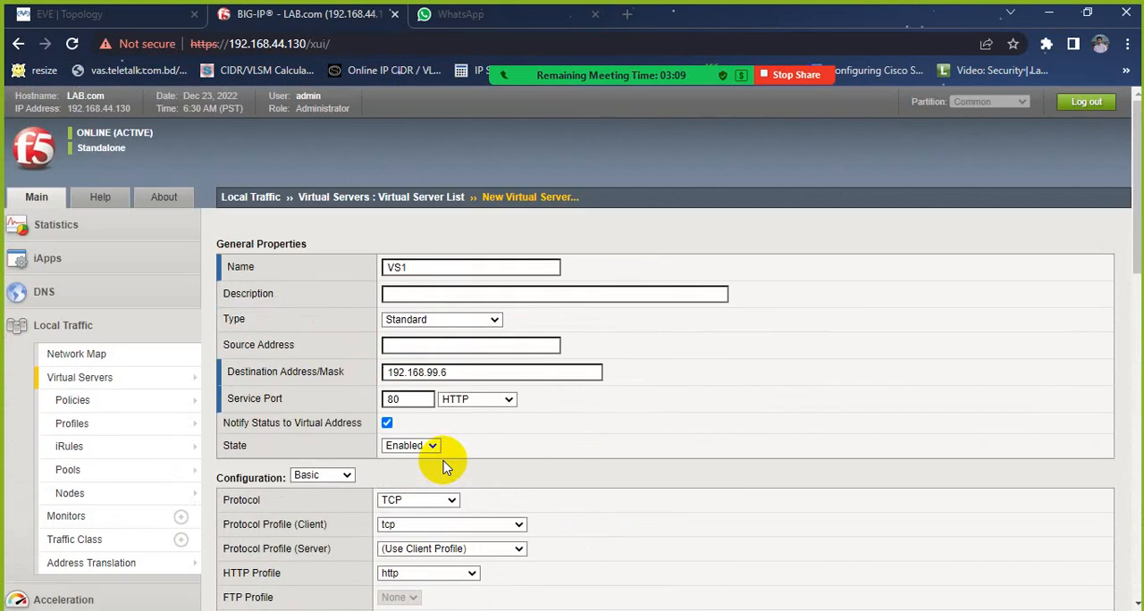
scroll(445, 466, "down", 13)
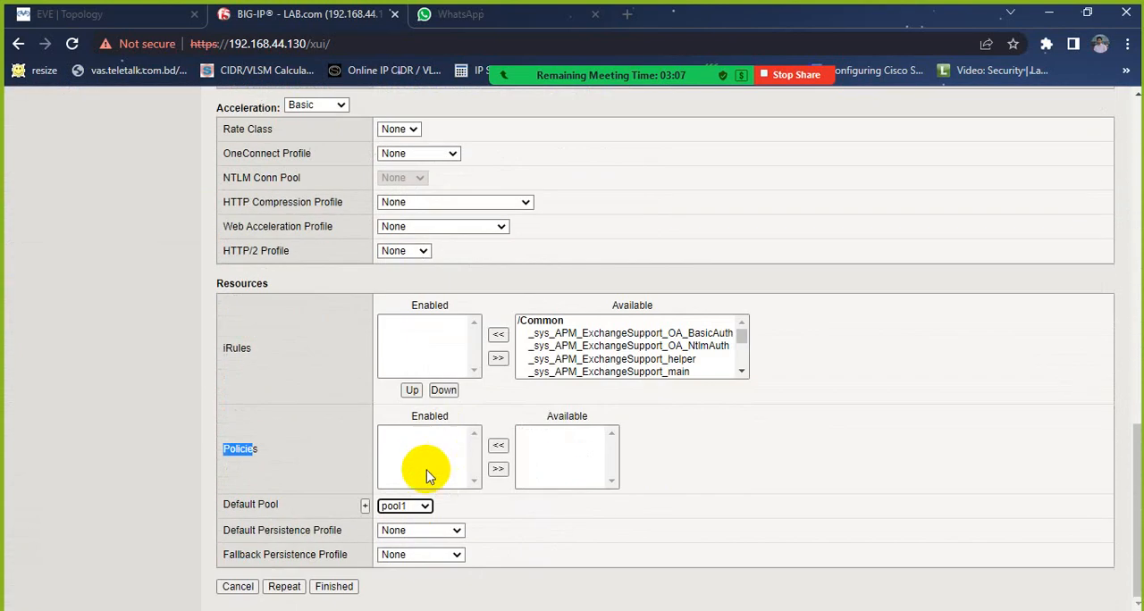
left_click(334, 587)
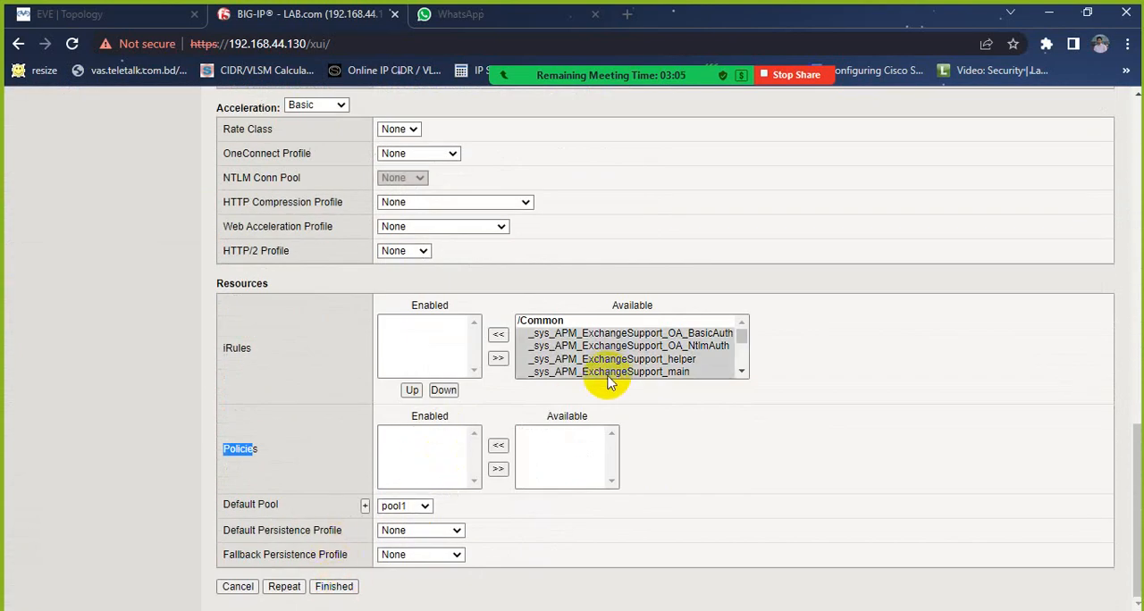
scroll(669, 290, "up", 10)
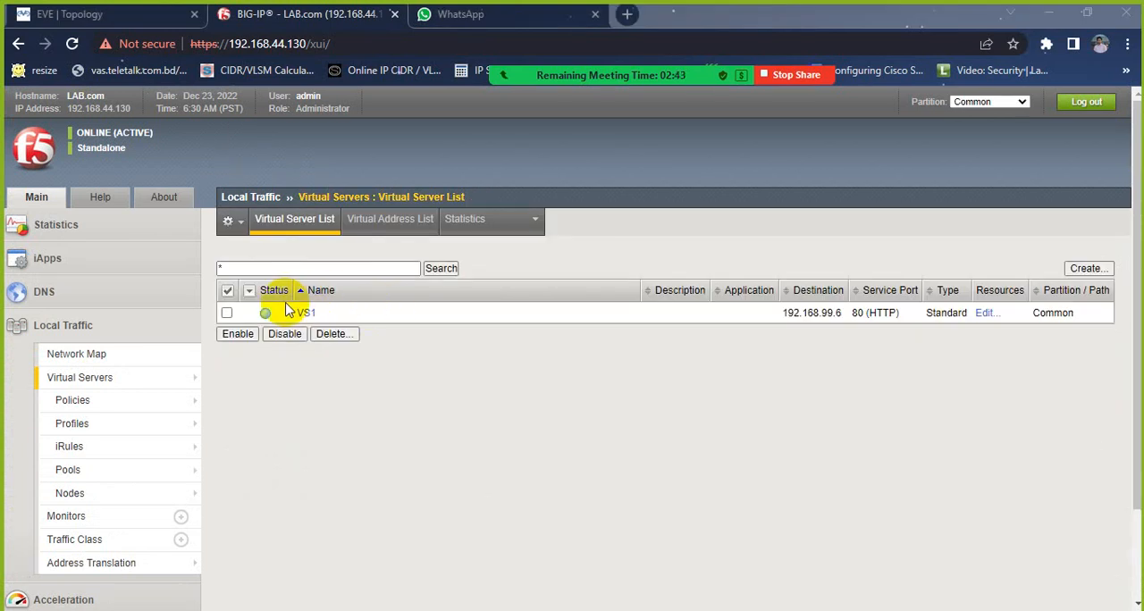
Step: Check VS1's status in the virtual server list and open its destination address 192.168.99.6 in a new browser tab
mouse_move(270, 316)
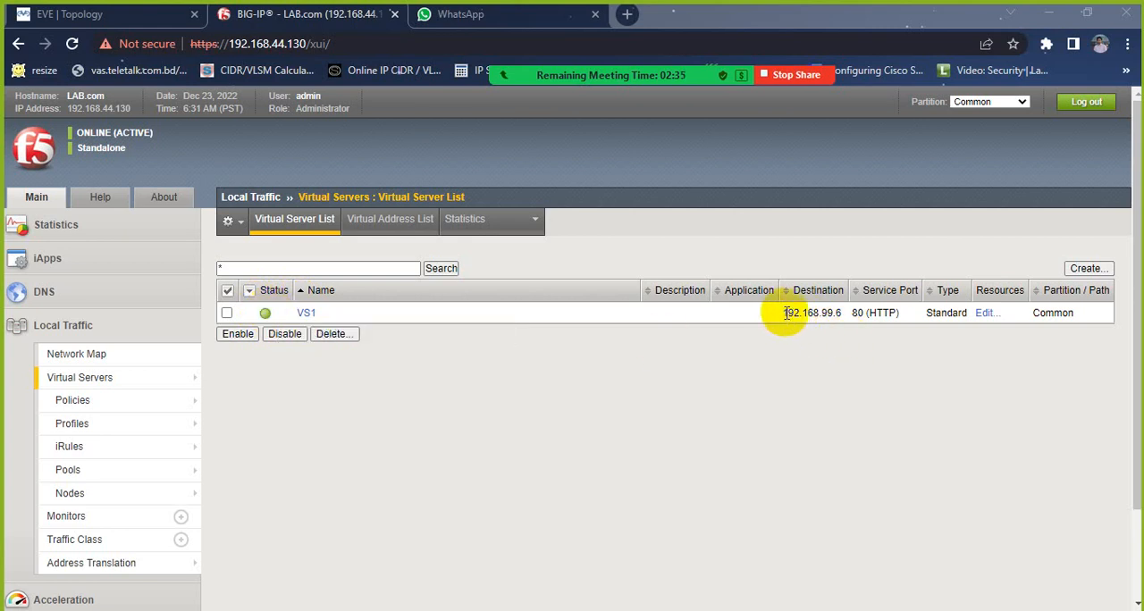
left_click_drag(785, 312, 842, 317)
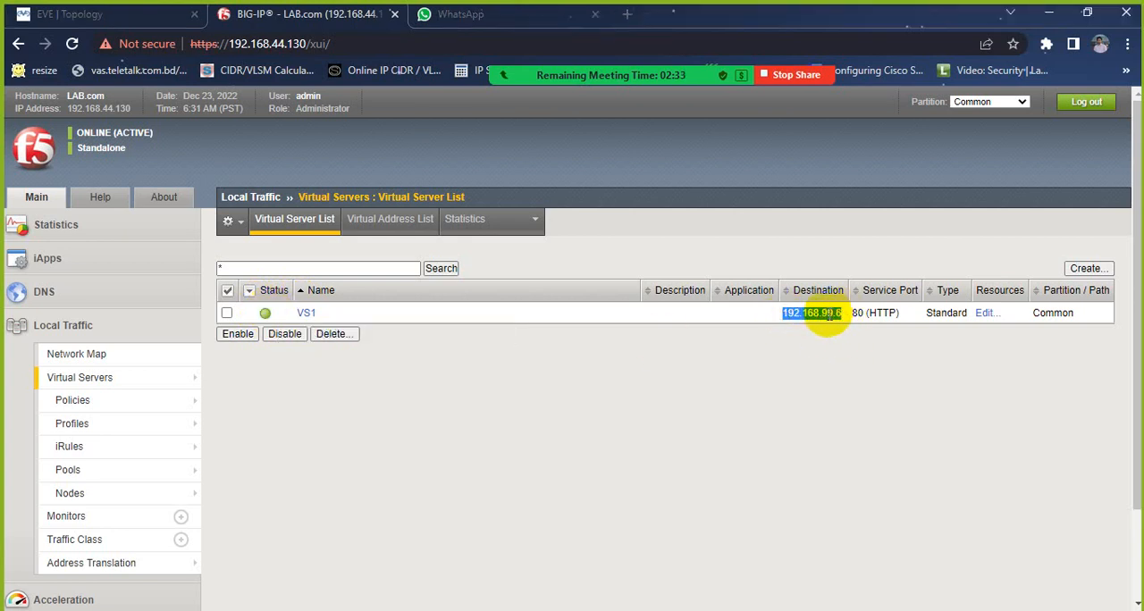
right_click(831, 312)
left_click(868, 366)
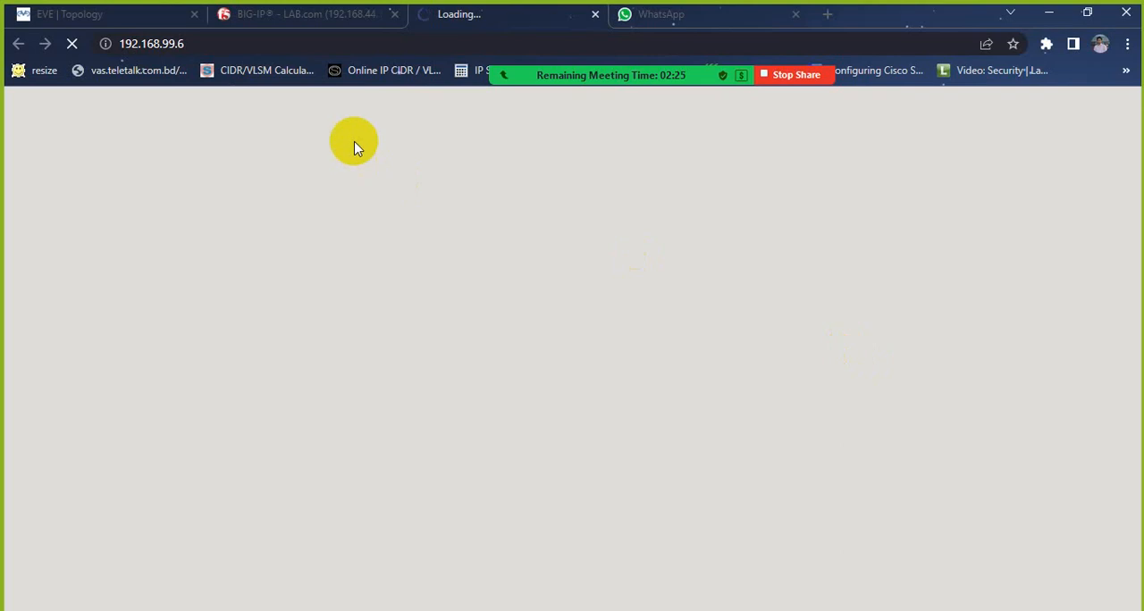
Step: Open the console of the Windows machine at 192.168.99.4 from the EVE topology and close its Network Connections window
left_click(134, 25)
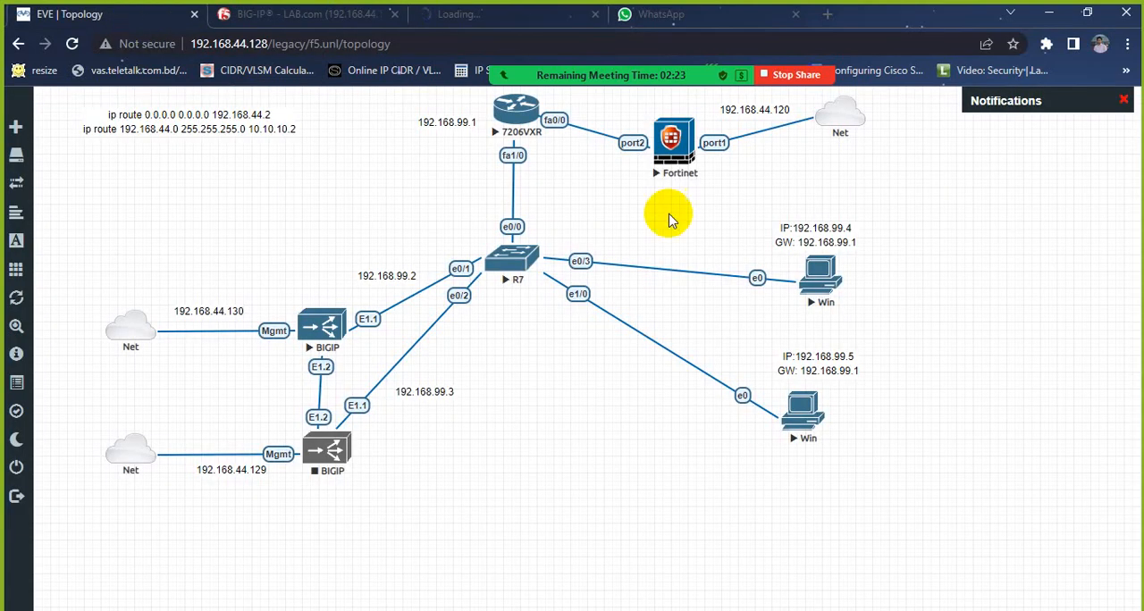
left_click(824, 294)
left_click(617, 163)
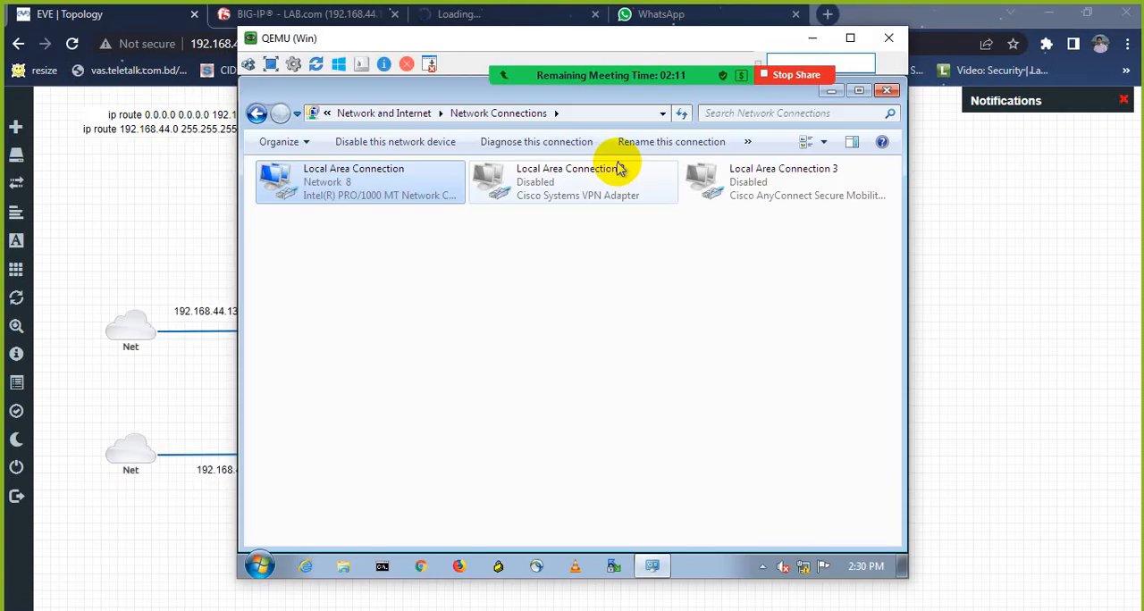
left_click(888, 92)
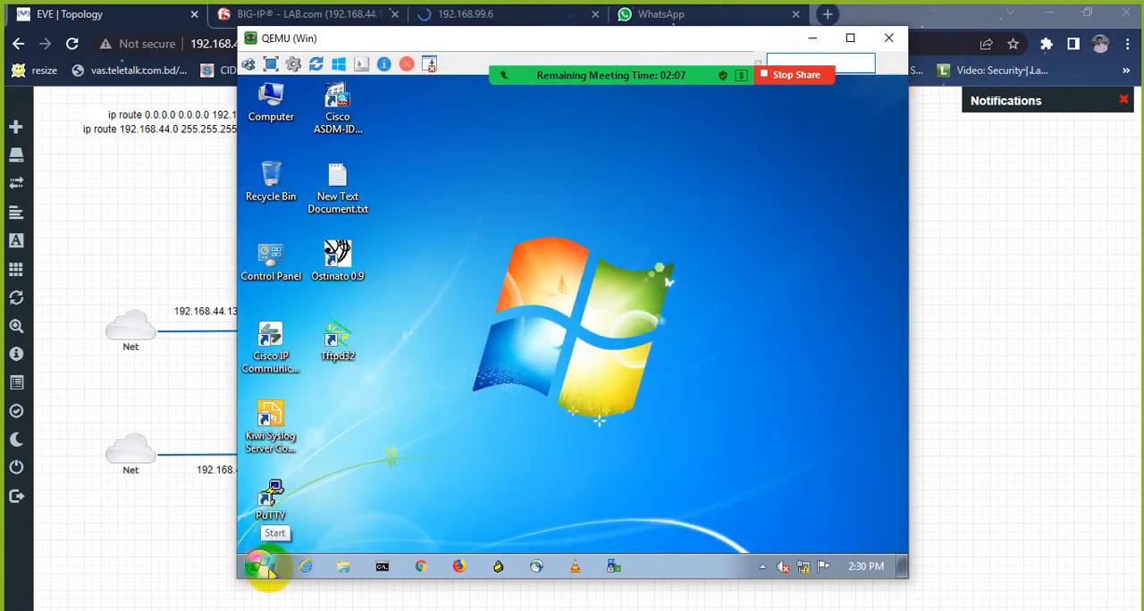
Step: Open the list of Windows features from the Control Panel and expand Internet Information Services and its FTP Server components
double_click(272, 261)
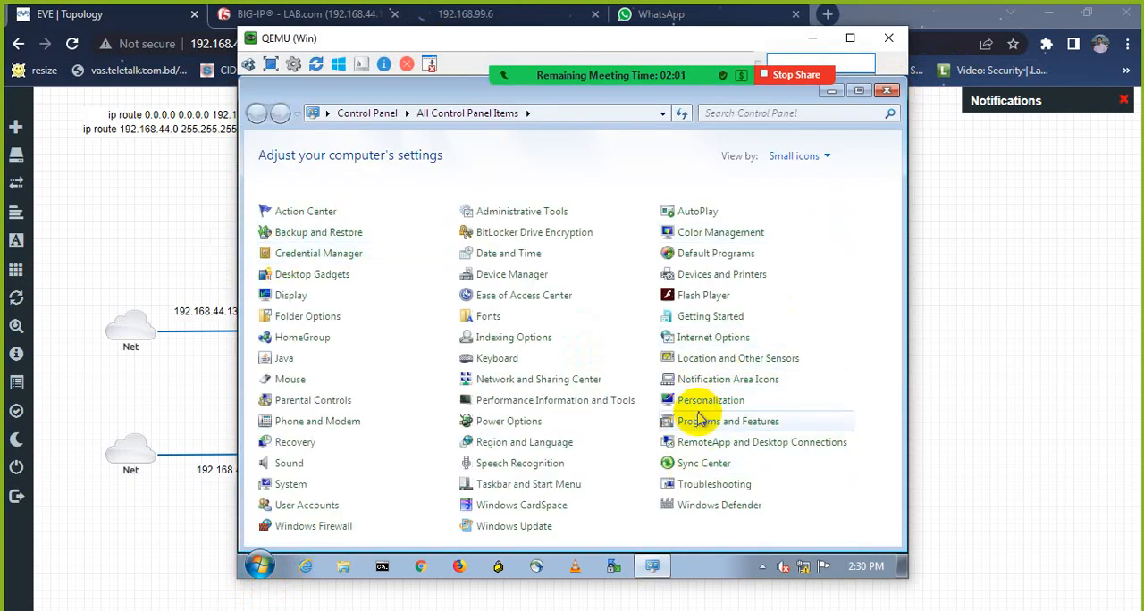
left_click(699, 422)
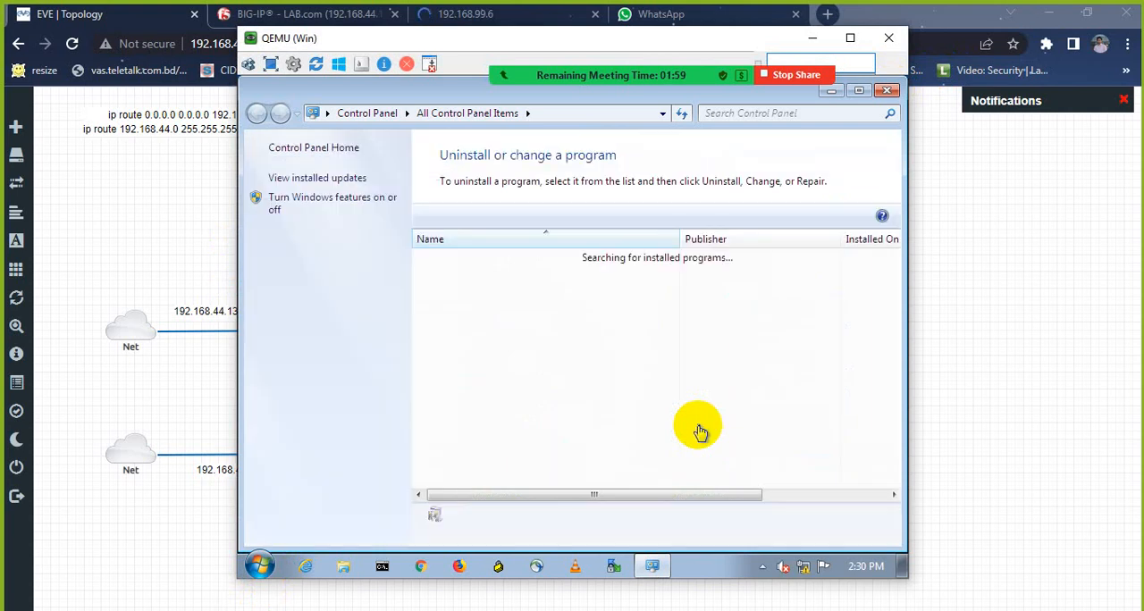
left_click(309, 207)
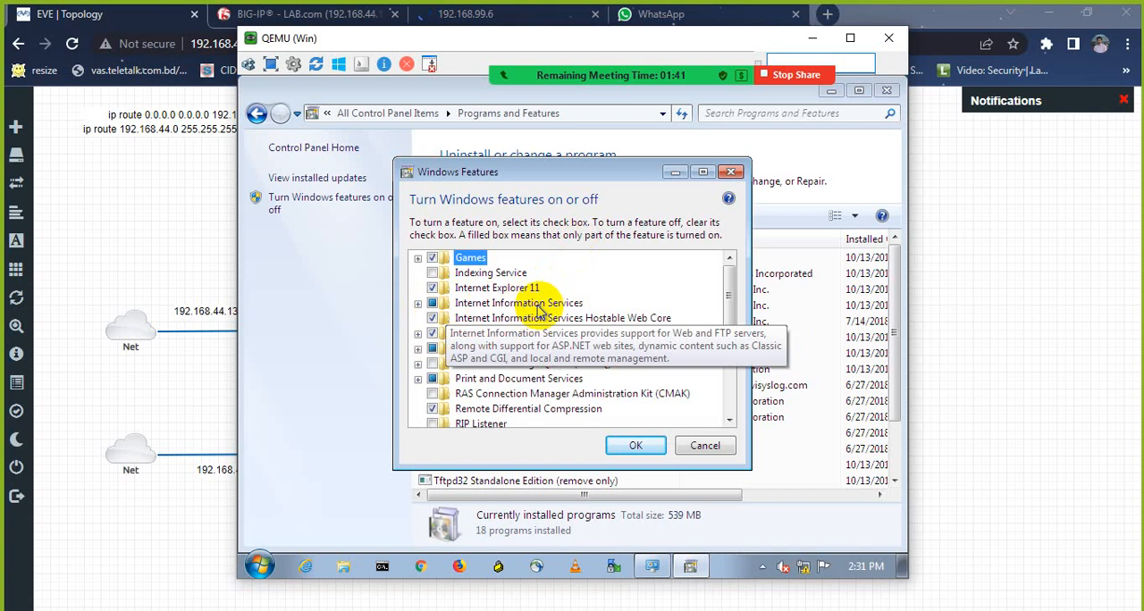
left_click(417, 304)
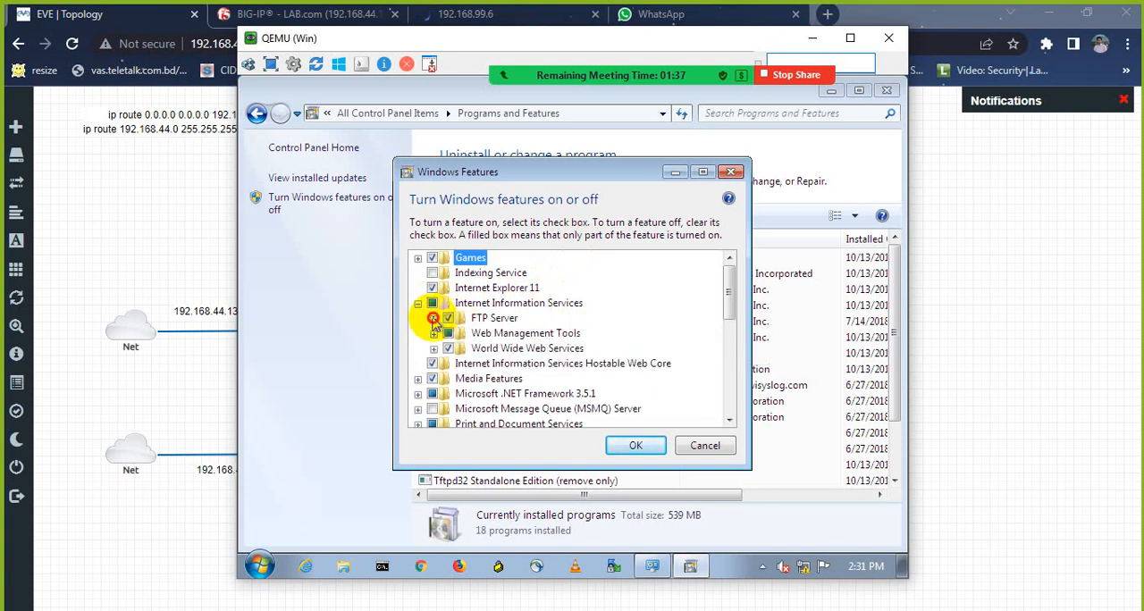
left_click(434, 318)
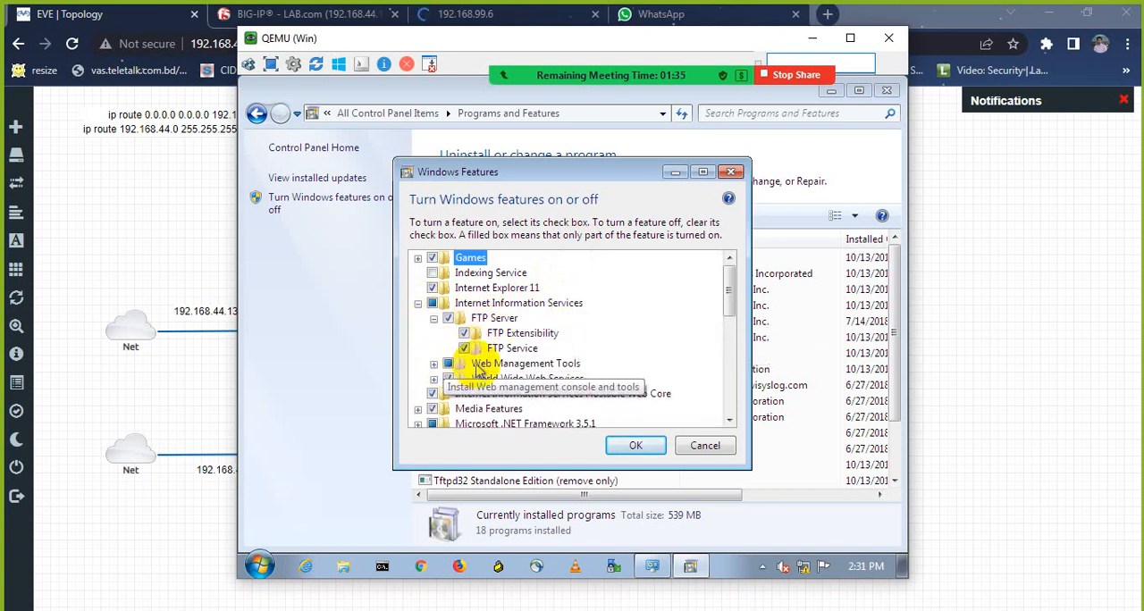
Step: Check which Web Management Tools components are enabled, including those under IIS 6 Management Compatibility
left_click(433, 364)
scroll(438, 370, "down", 3)
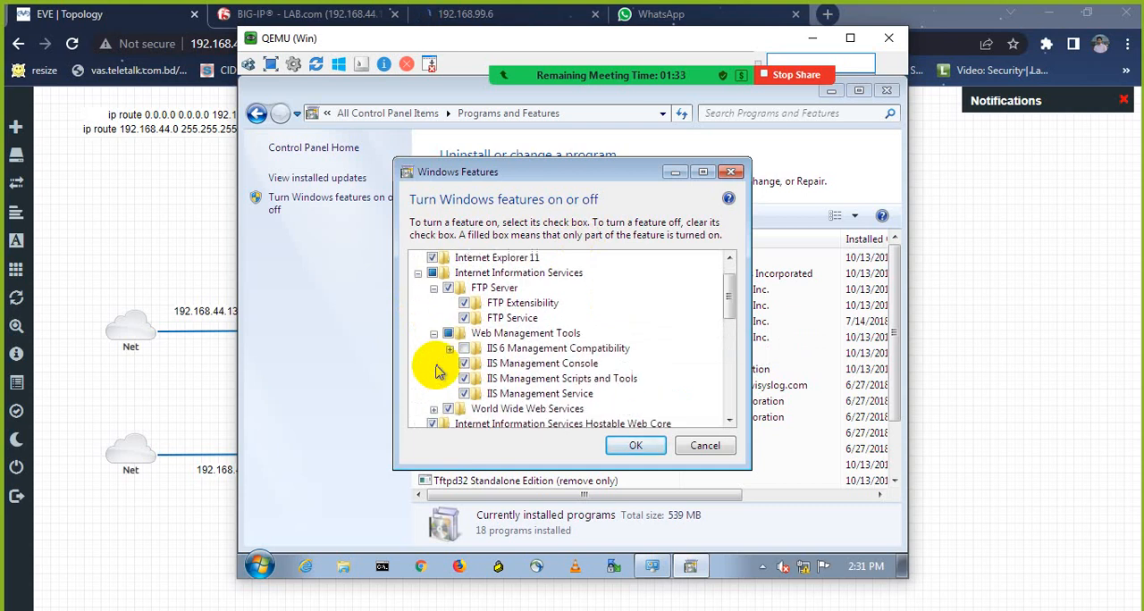
scroll(464, 353, "down", 1)
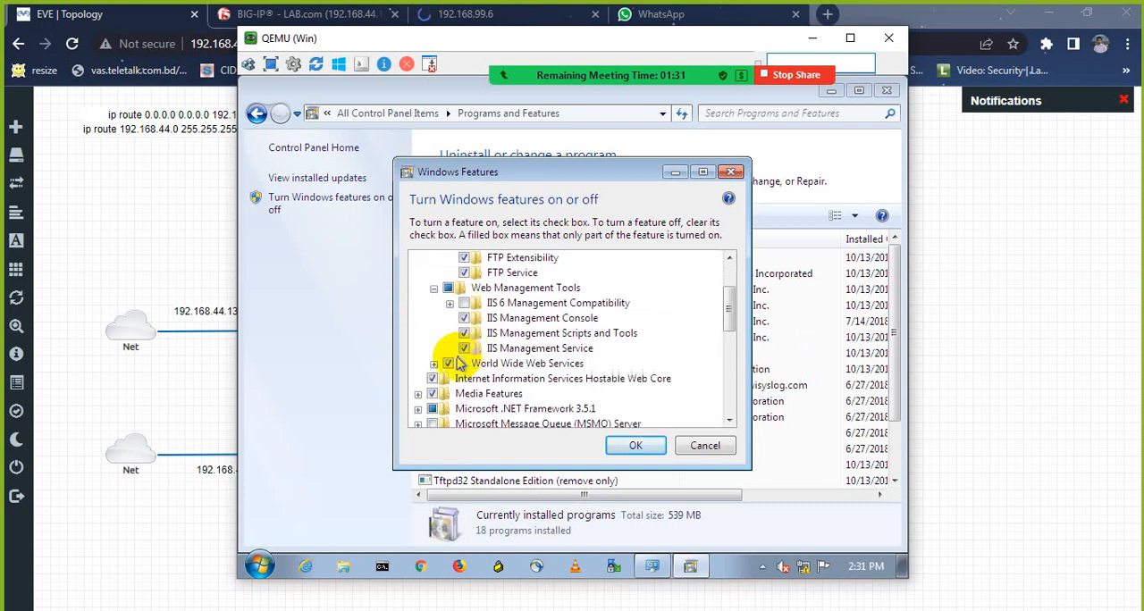
left_click(449, 303)
scroll(452, 308, "down", 4)
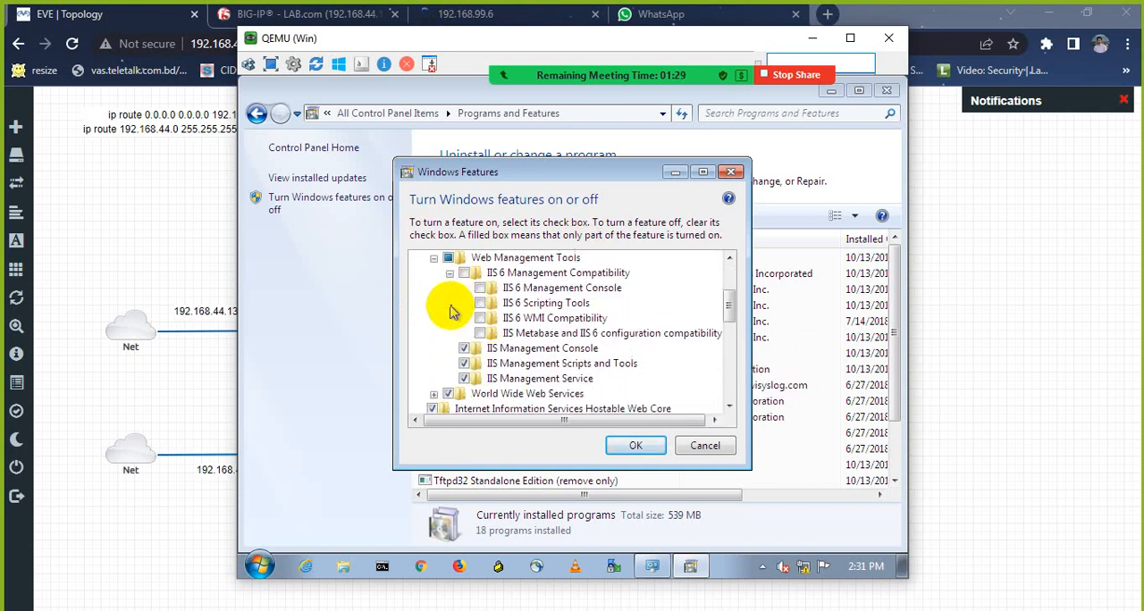
scroll(451, 308, "up", 4)
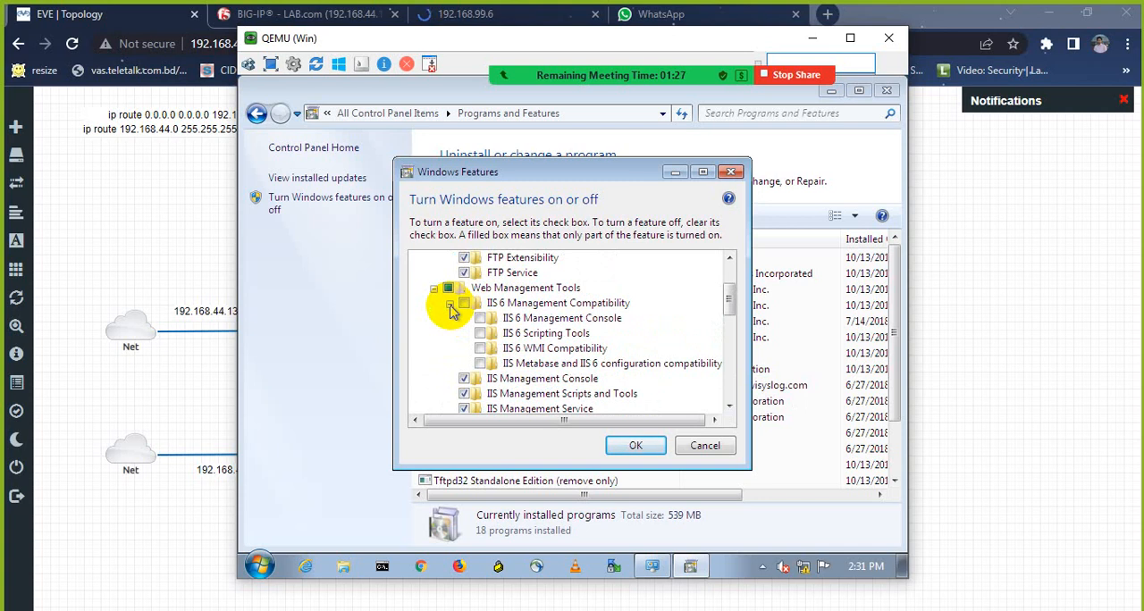
scroll(451, 308, "down", 4)
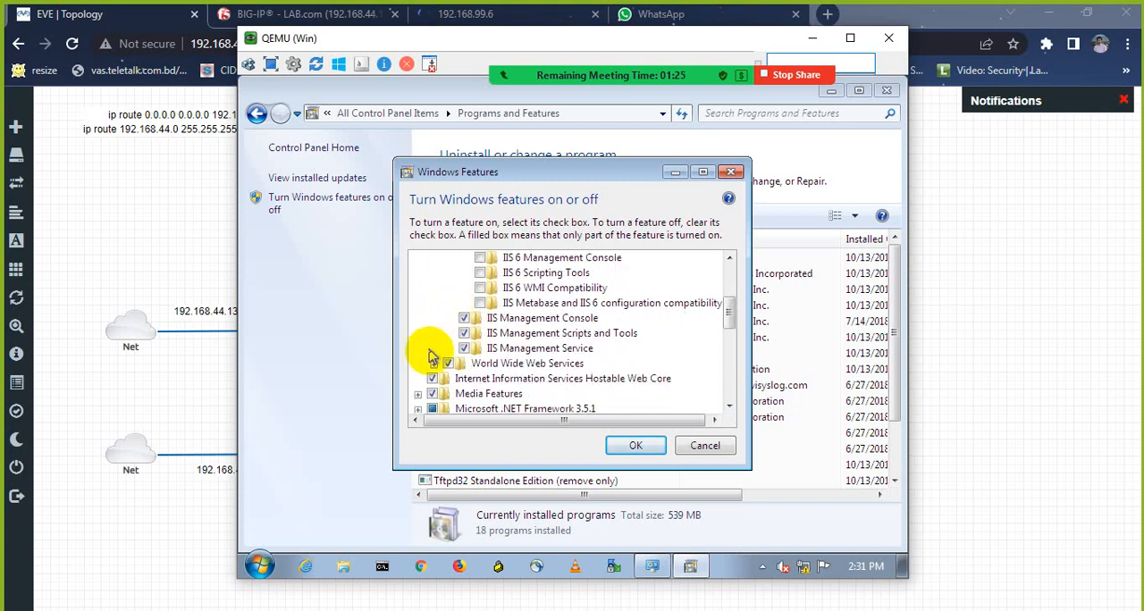
Step: Review World Wide Web Services and its Application Development Features, accept the Windows features, and close Programs and Features
left_click(433, 363)
scroll(452, 344, "down", 4)
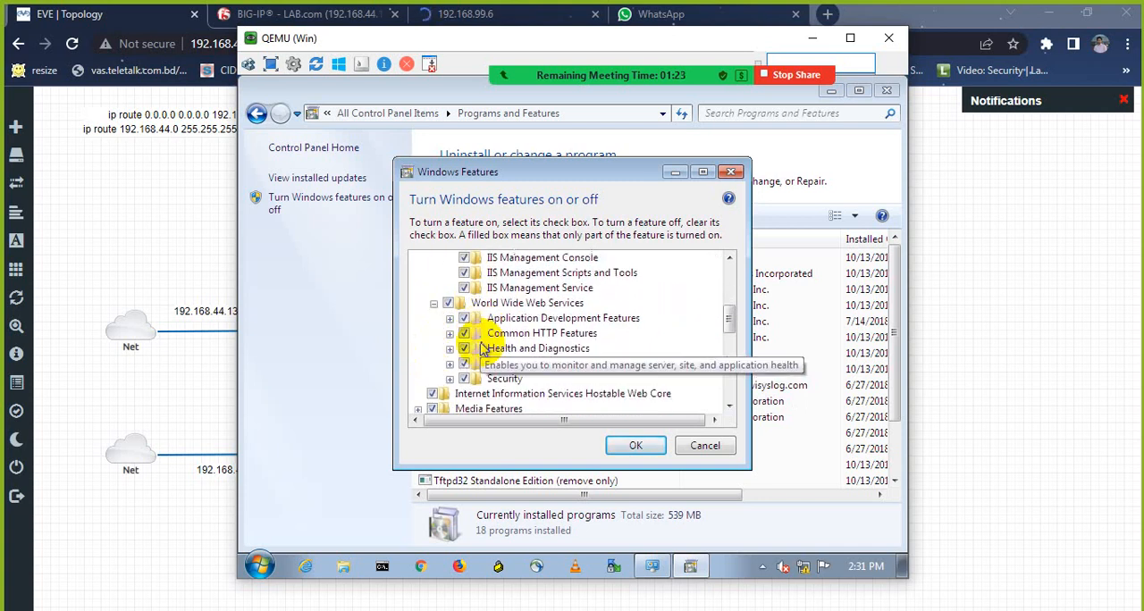
left_click(450, 318)
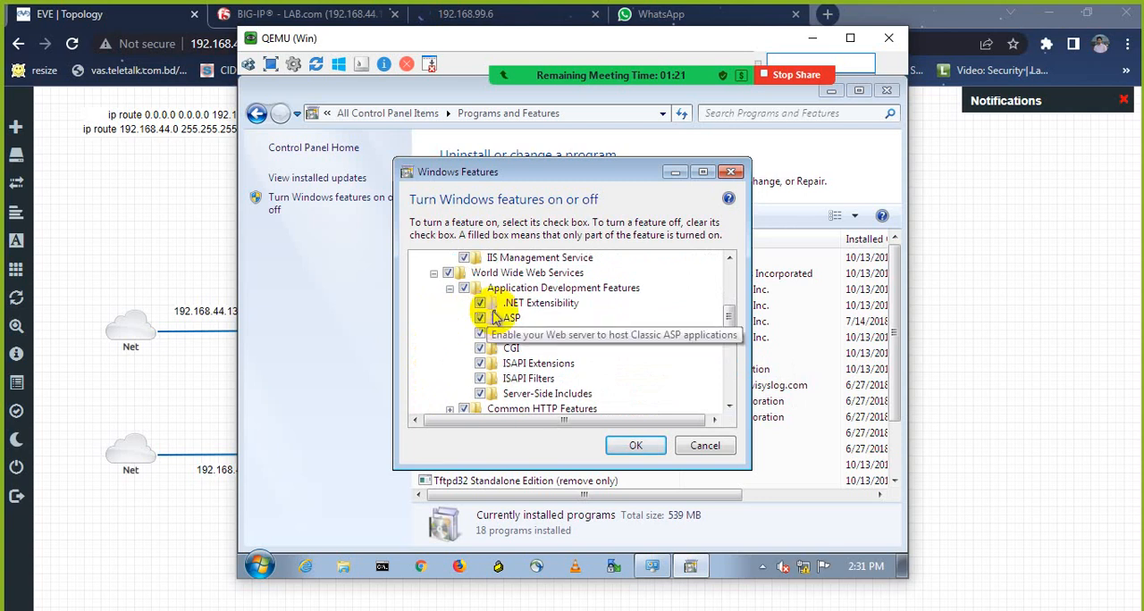
scroll(505, 389, "down", 2)
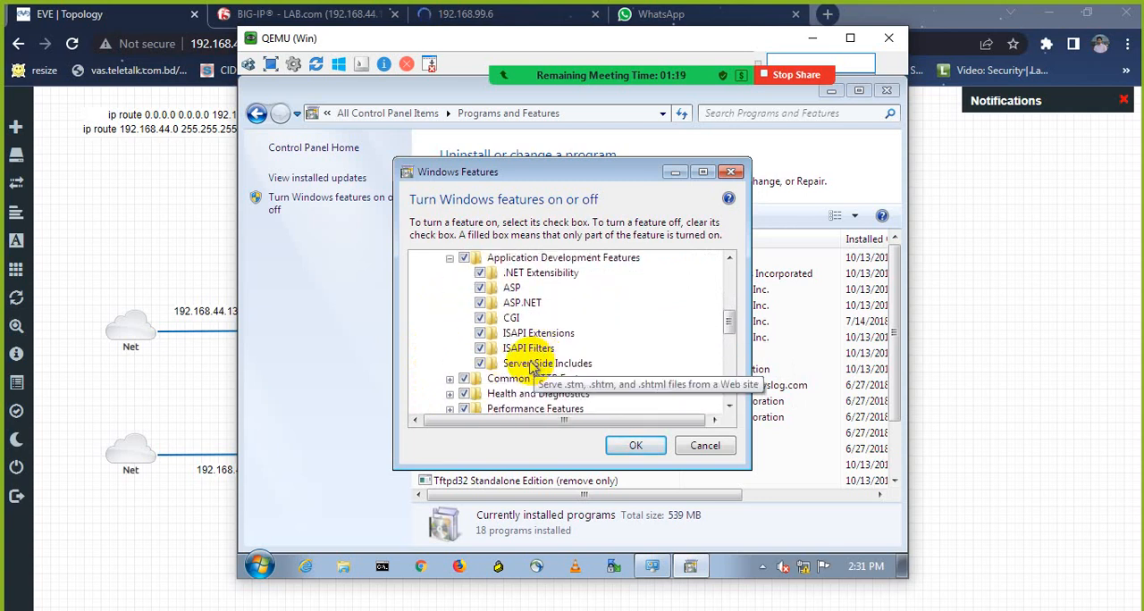
scroll(519, 366, "down", 3)
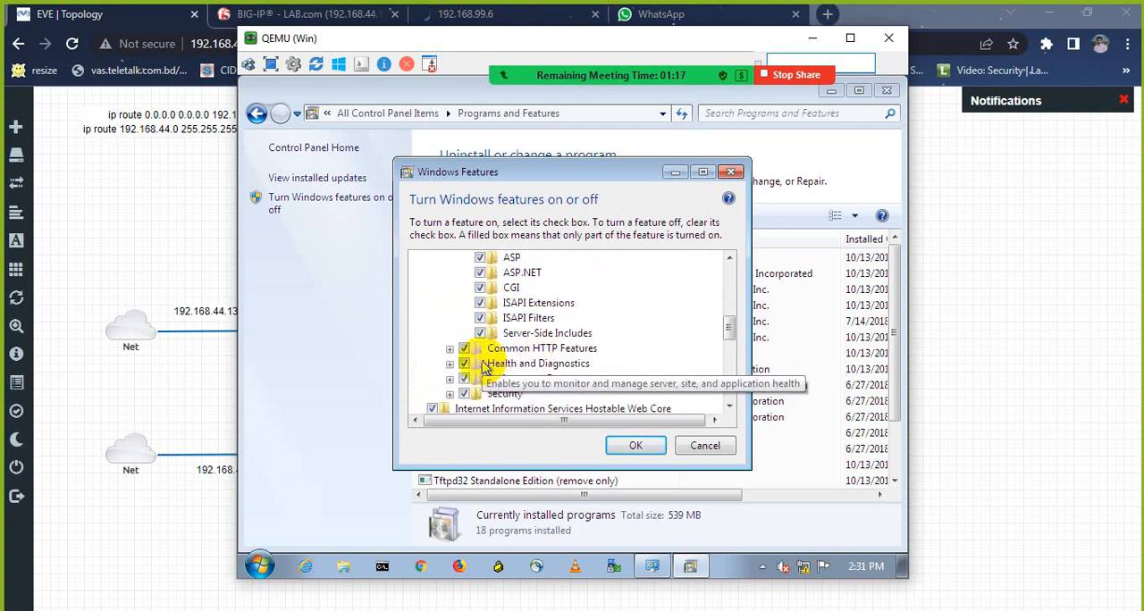
scroll(474, 353, "down", 2)
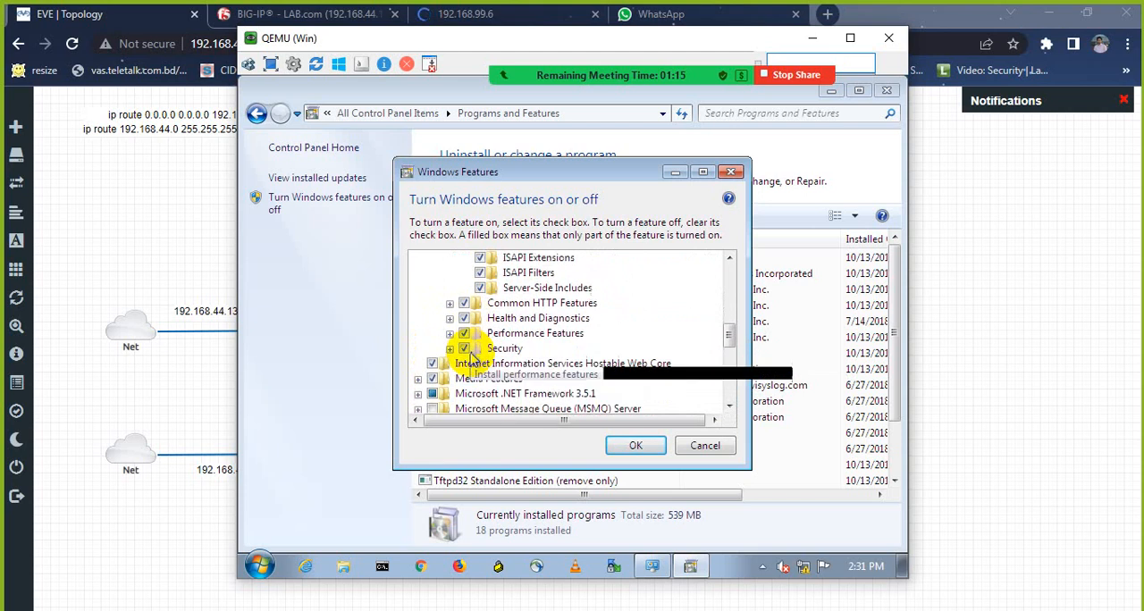
left_click(641, 443)
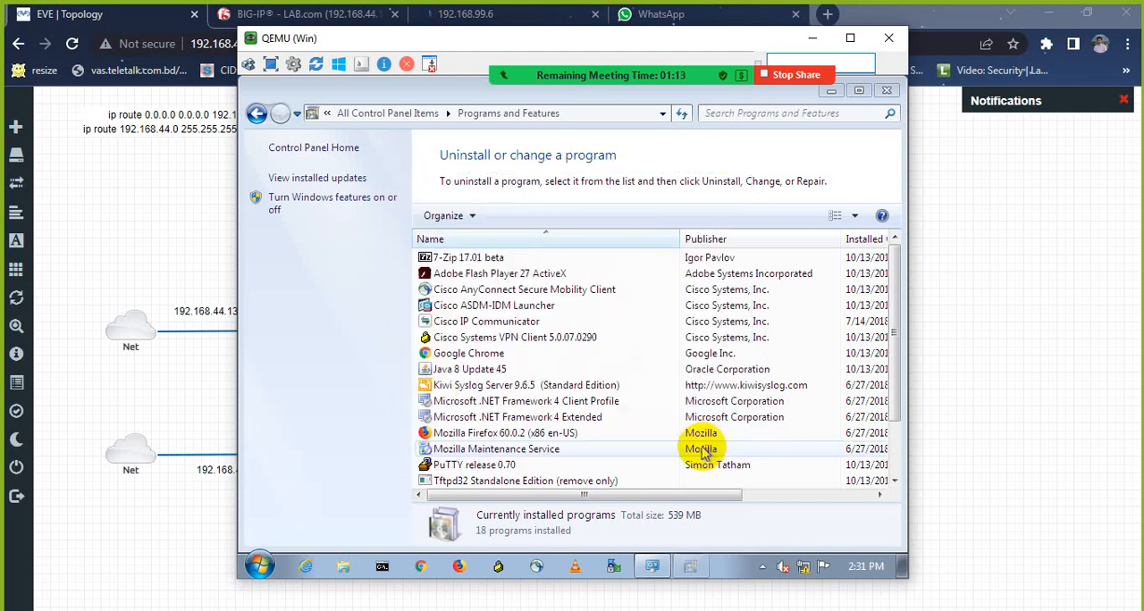
left_click(887, 92)
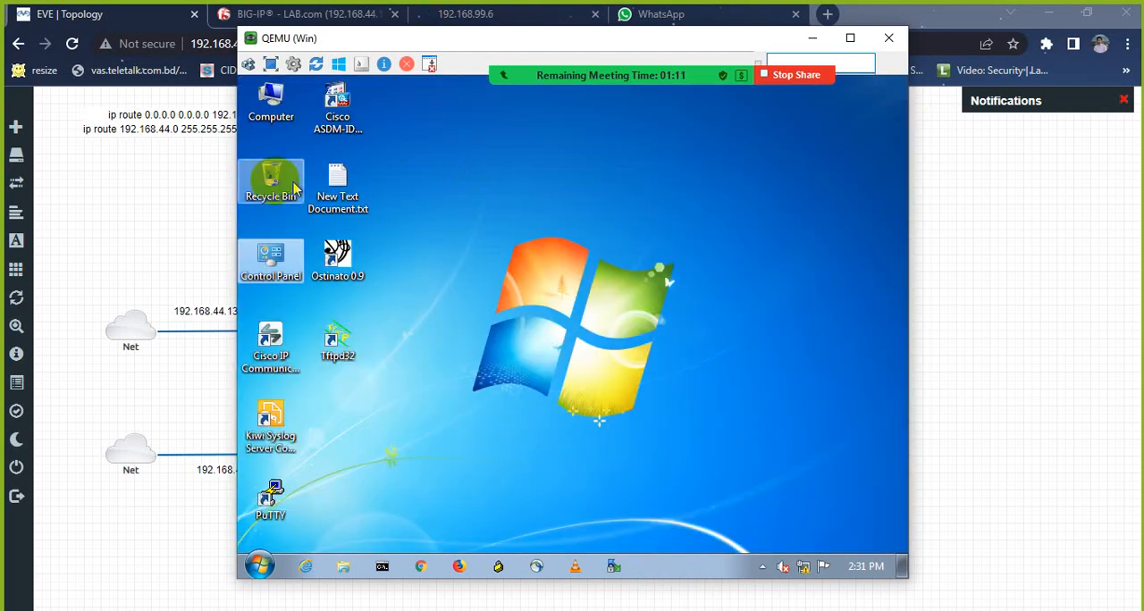
Step: Browse to the web root folder C:\inetpub\wwwroot and select index.html
double_click(268, 116)
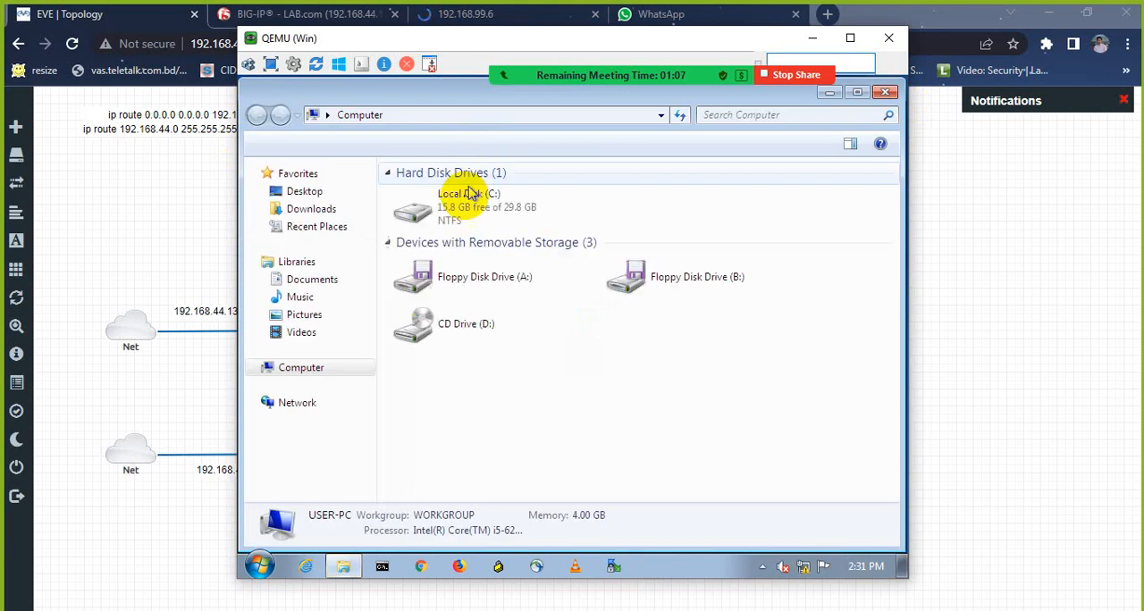
double_click(470, 215)
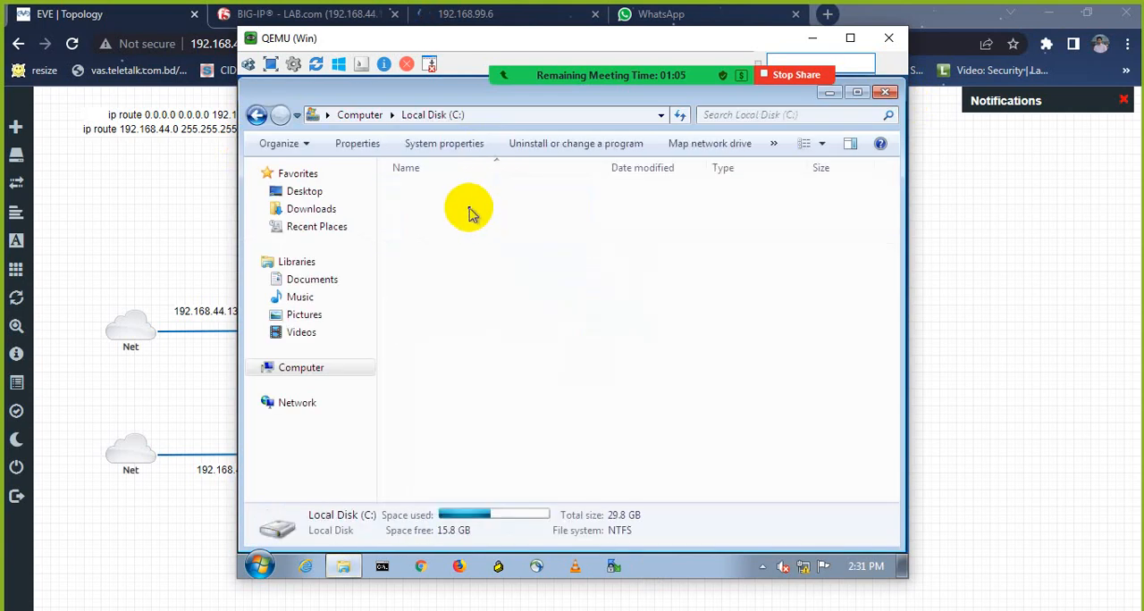
double_click(433, 193)
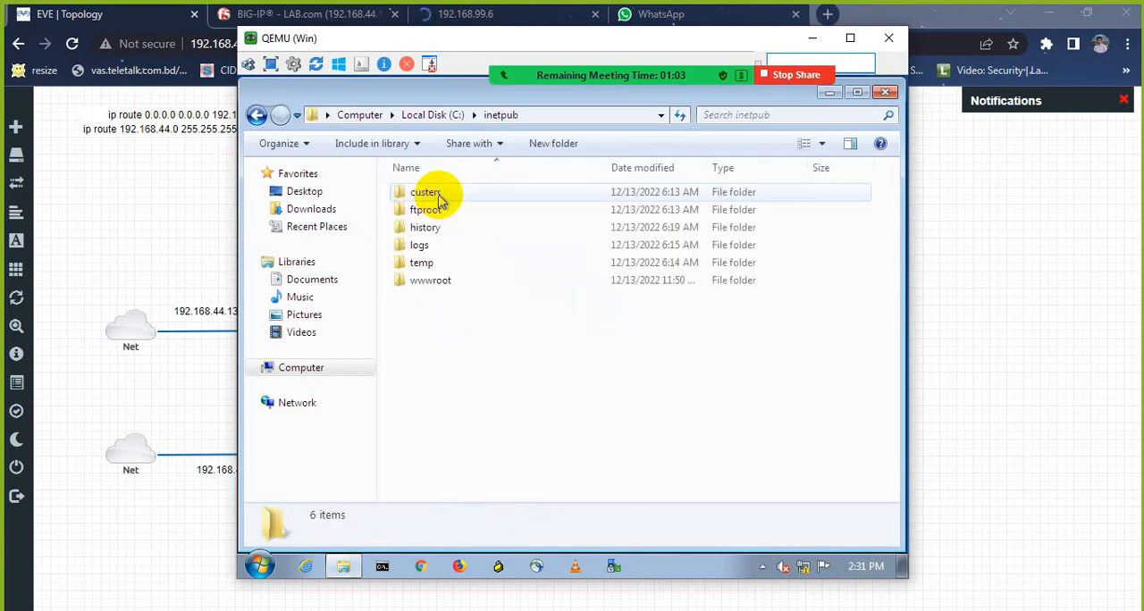
double_click(433, 283)
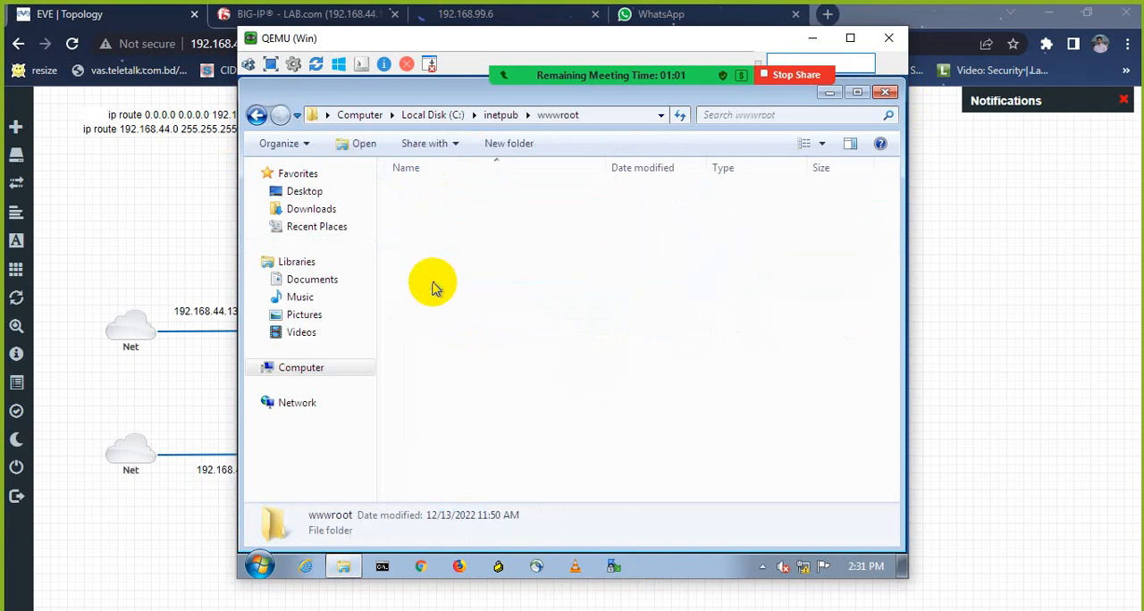
left_click(429, 214)
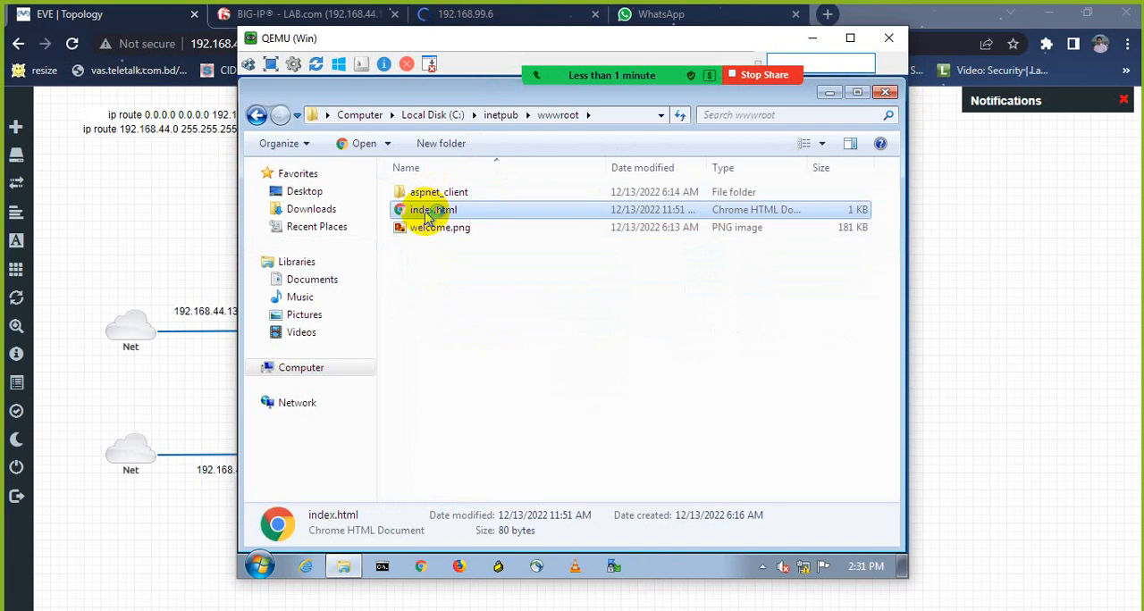
Step: Launch Internet Information Services (IIS) Manager, and view the index.html page in Chrome with the default-browser notice dismissed
left_click(263, 569)
type("iis")
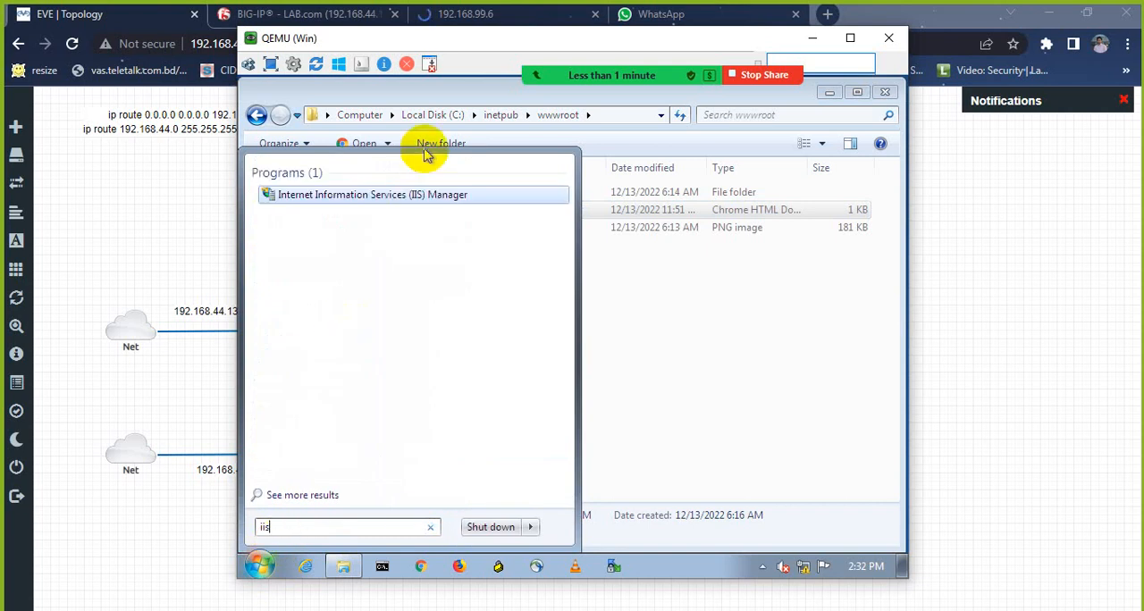
left_click(397, 196)
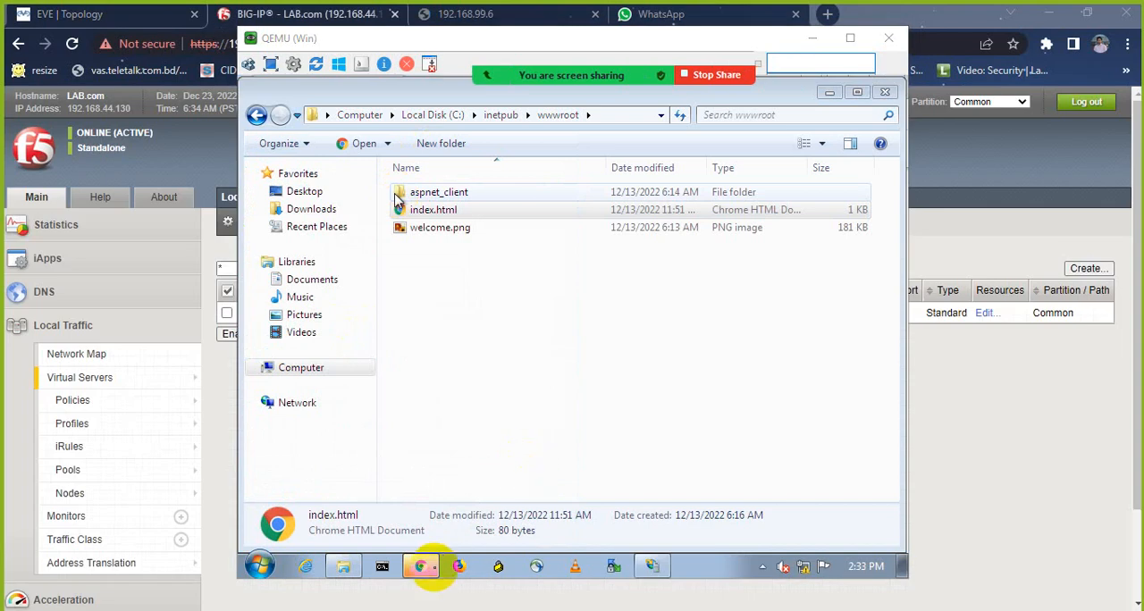
left_click(434, 568)
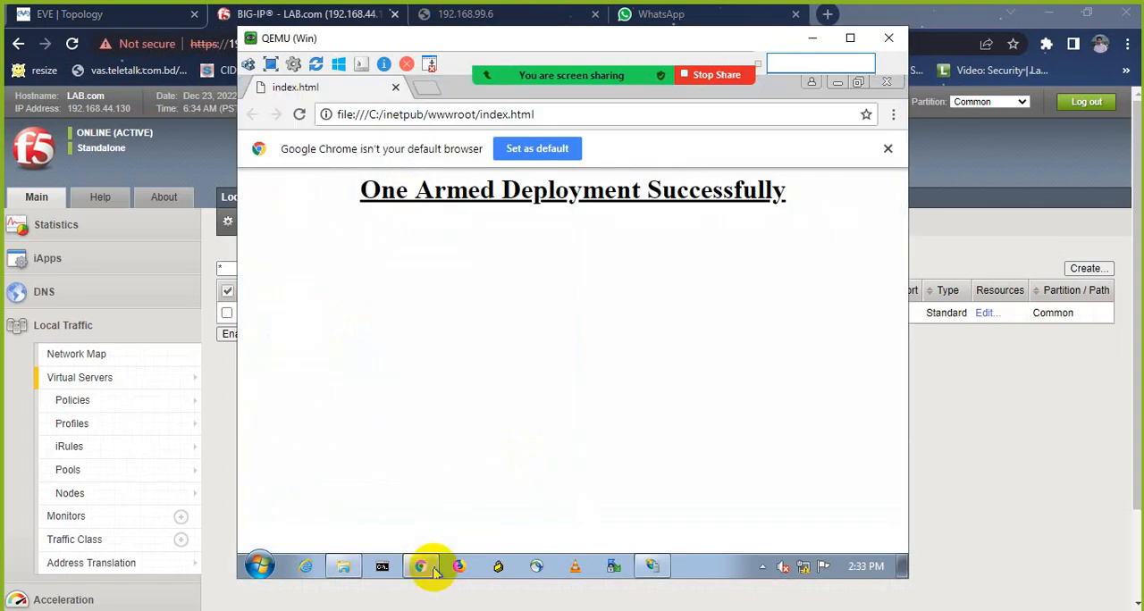
left_click(888, 148)
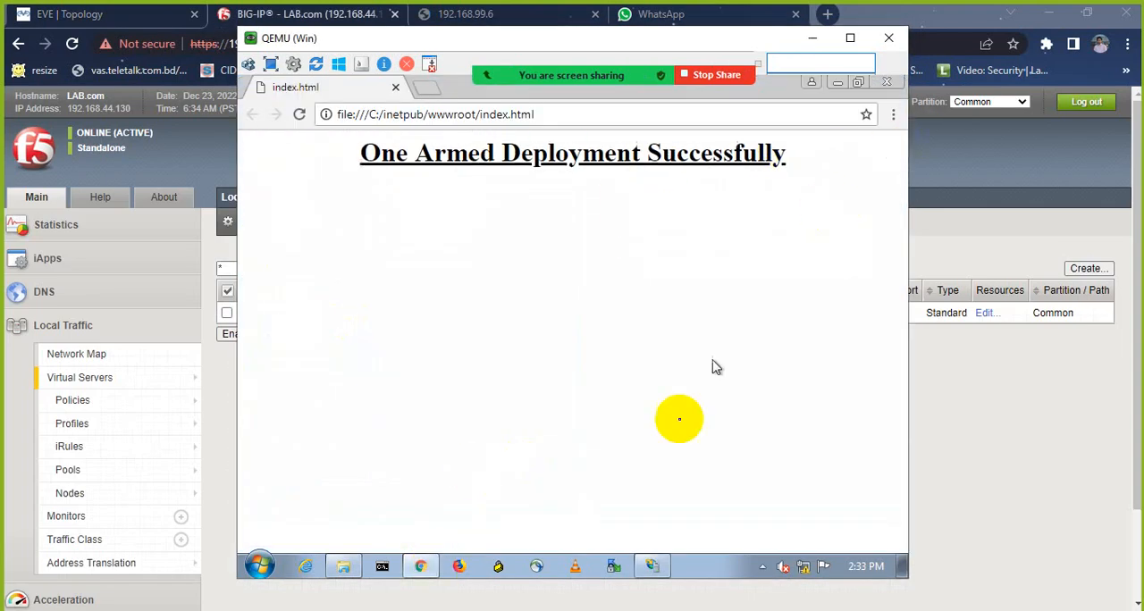
Step: Inspect the http site binding of Default Web Site in IIS Manager, and close the Site Bindings dialog
left_click(653, 566)
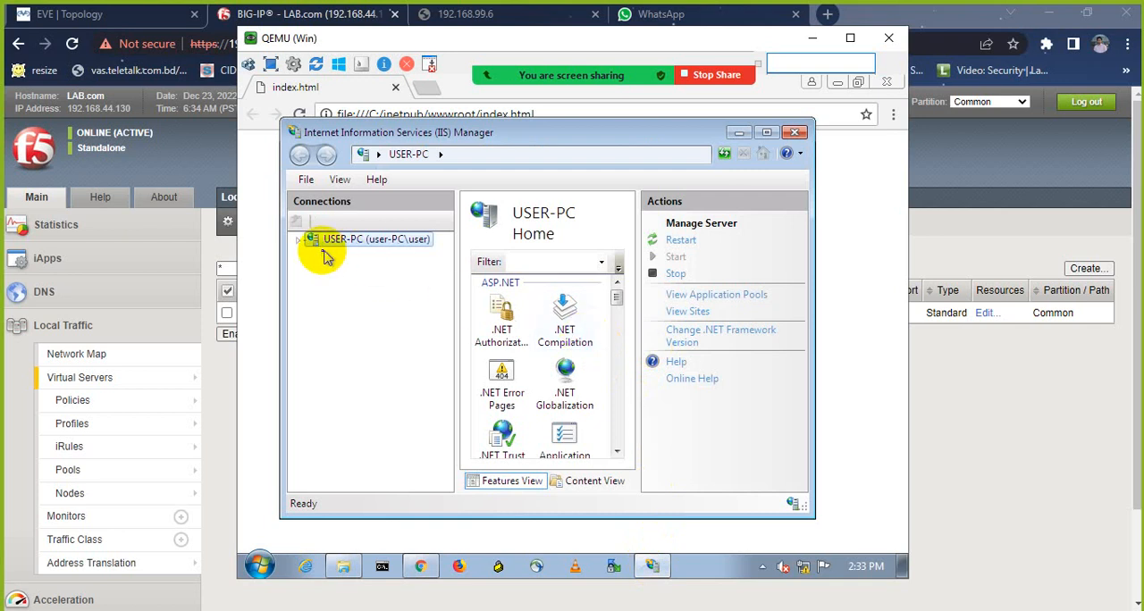
left_click(299, 239)
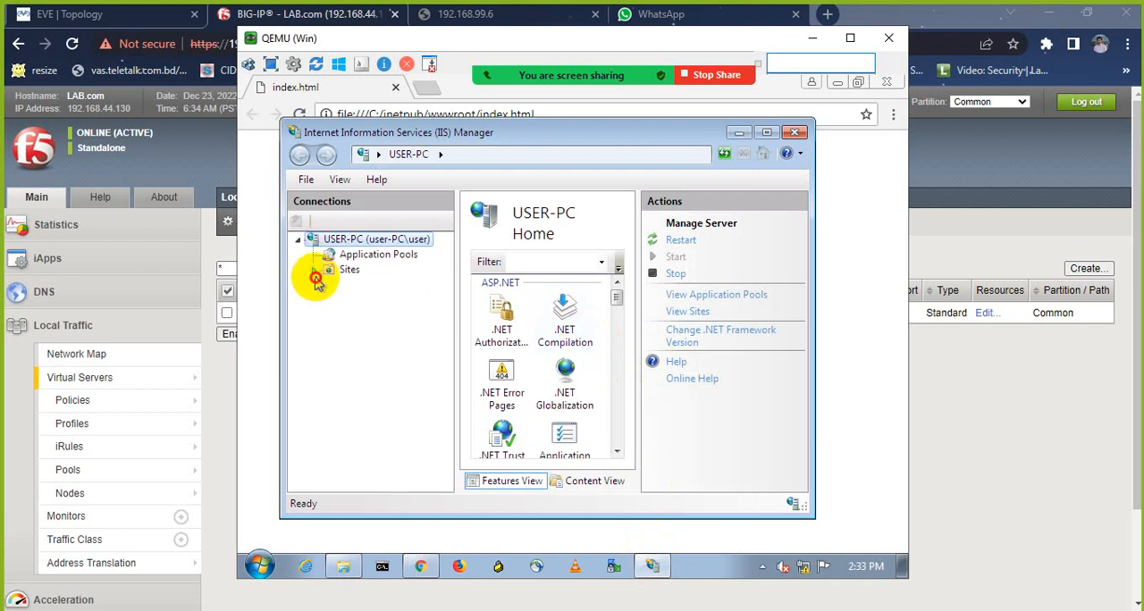
left_click(314, 271)
left_click(355, 287)
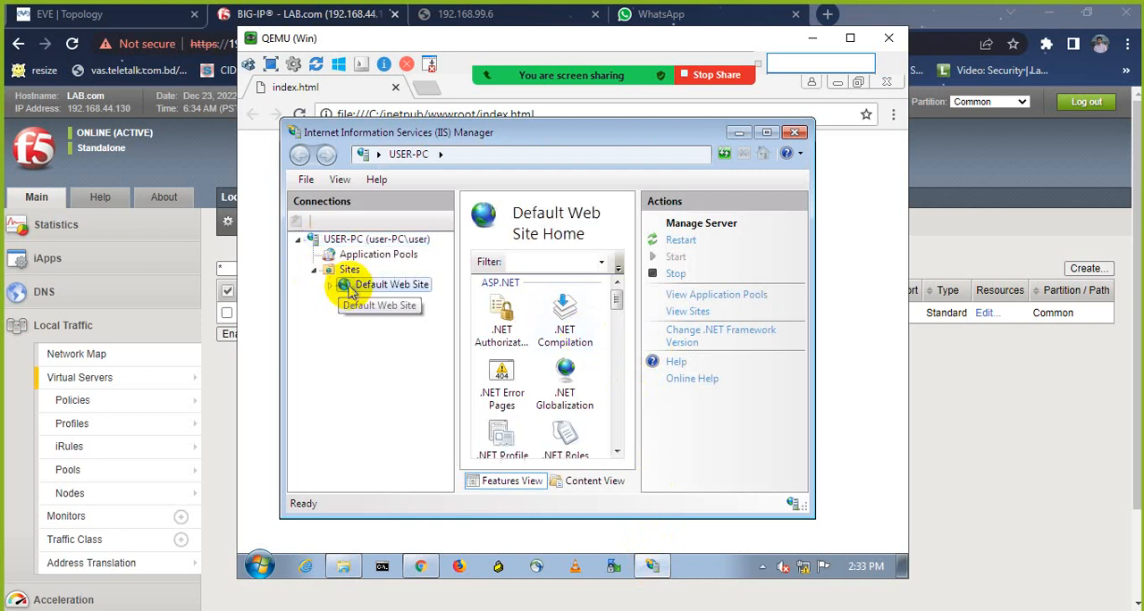
right_click(356, 289)
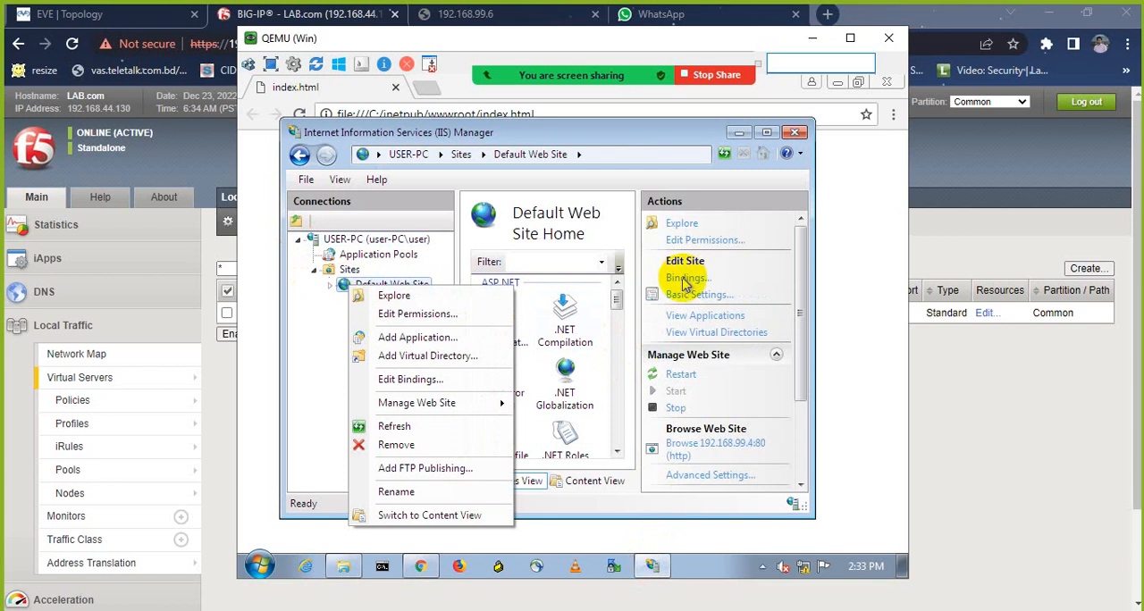
left_click(411, 380)
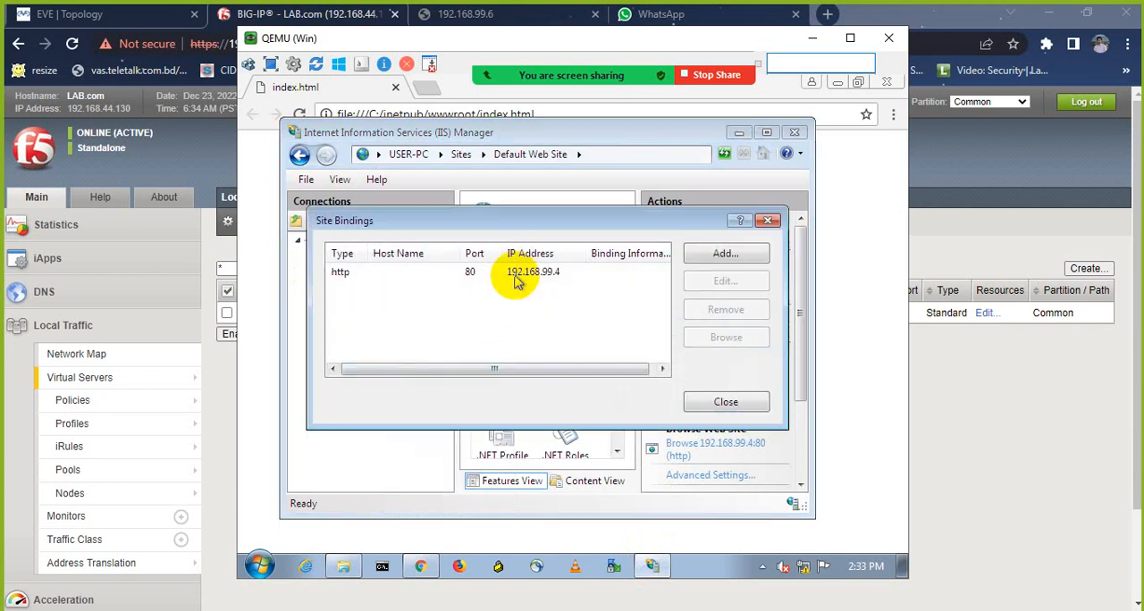
left_click(517, 281)
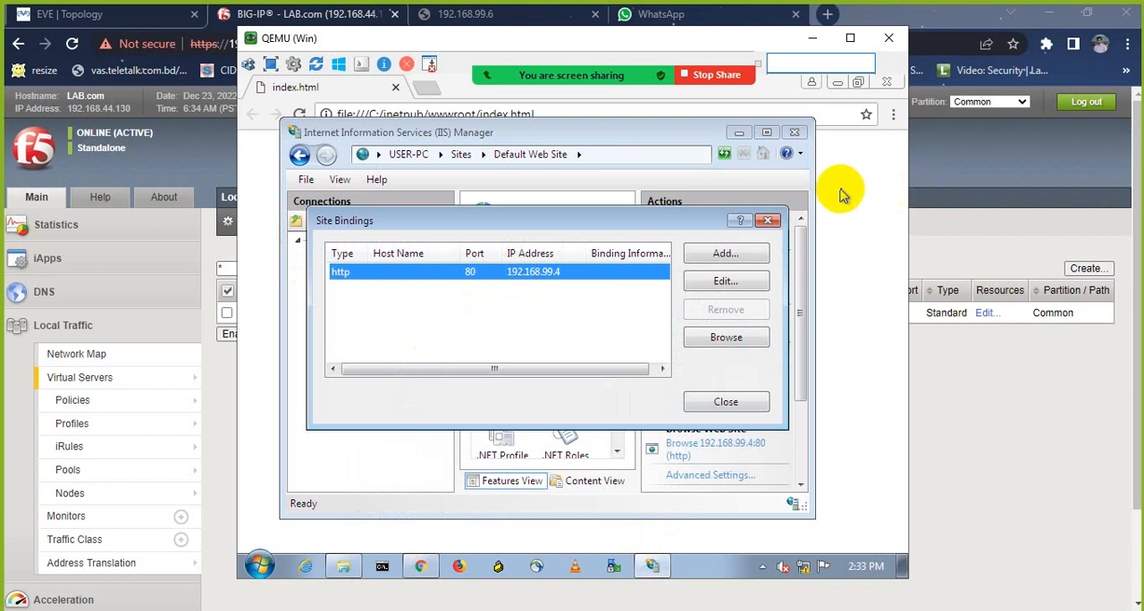
left_click(766, 223)
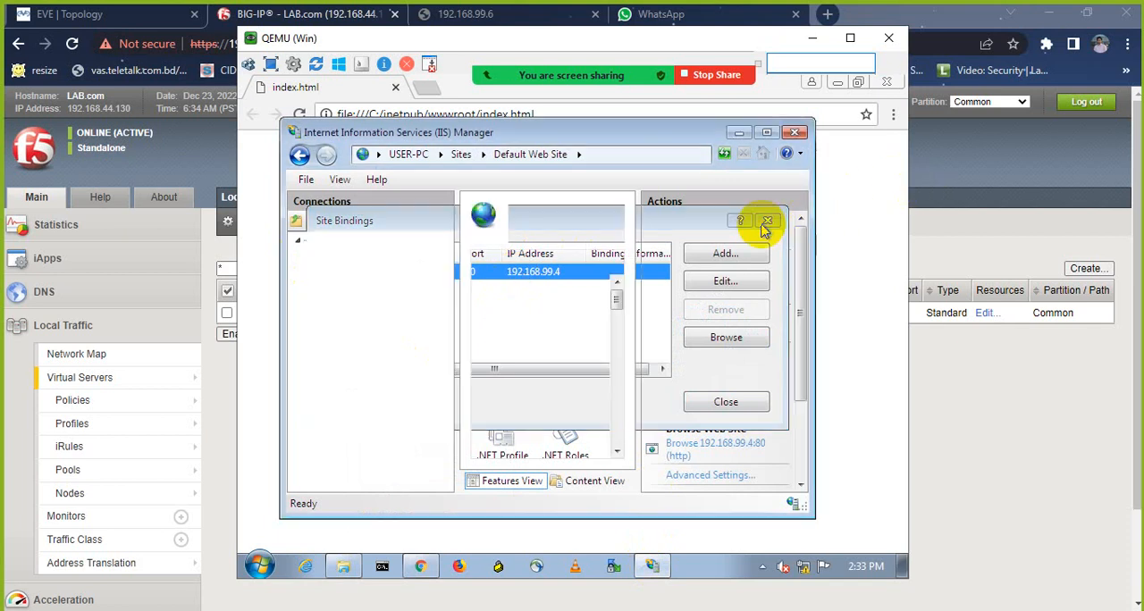
Step: Close IIS Manager, Chrome and the wwwroot folder window, and minimize the Windows machine's console to return to BIG-IP
left_click(793, 133)
left_click(887, 81)
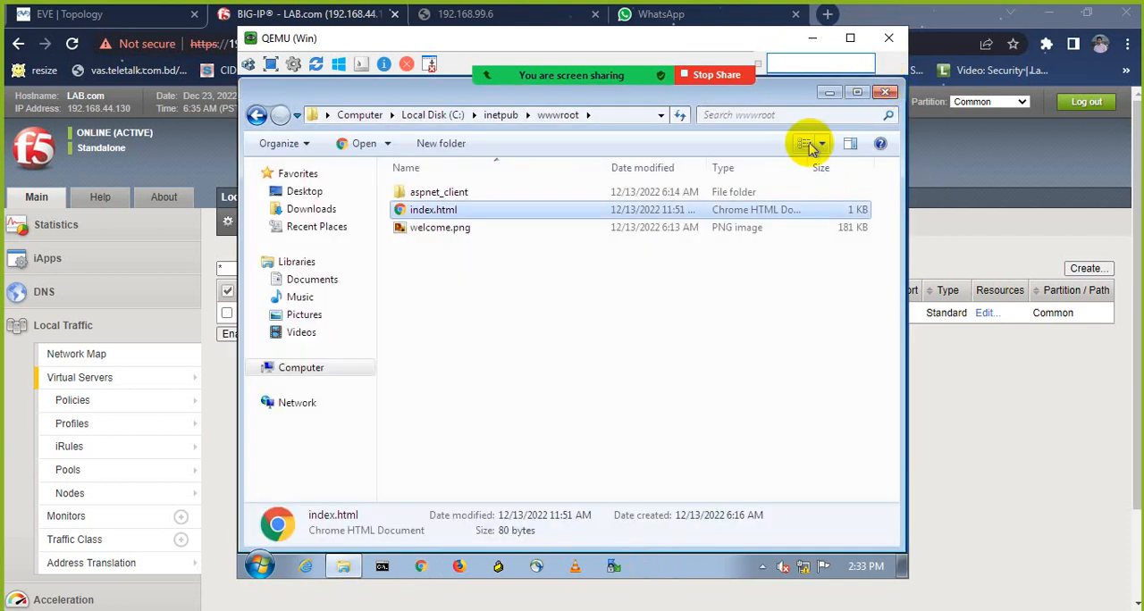
left_click(884, 92)
left_click(812, 40)
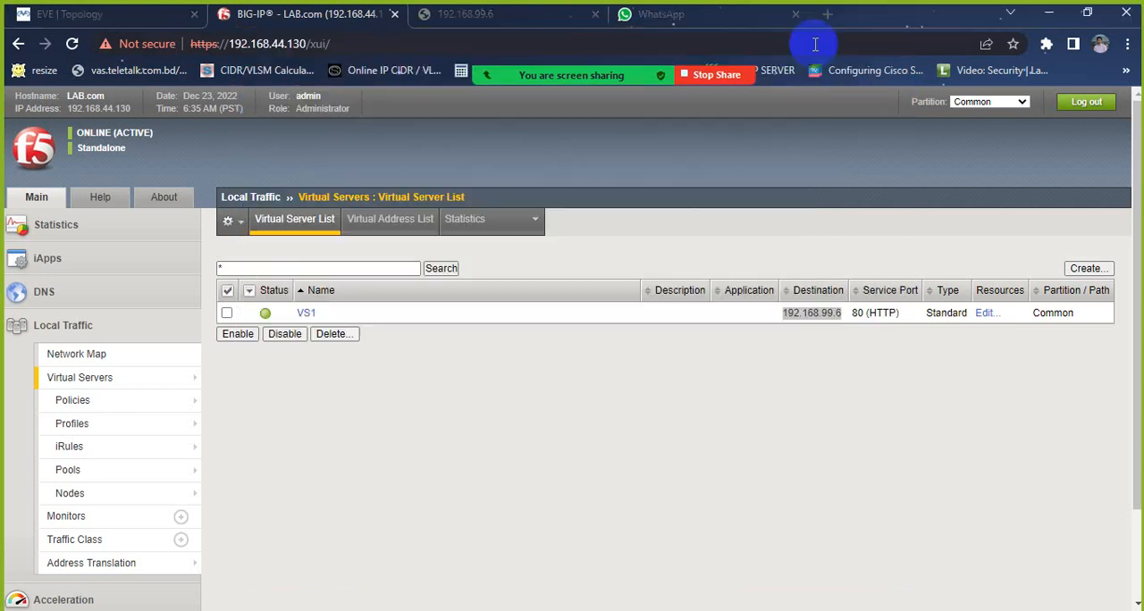
left_click(556, 27)
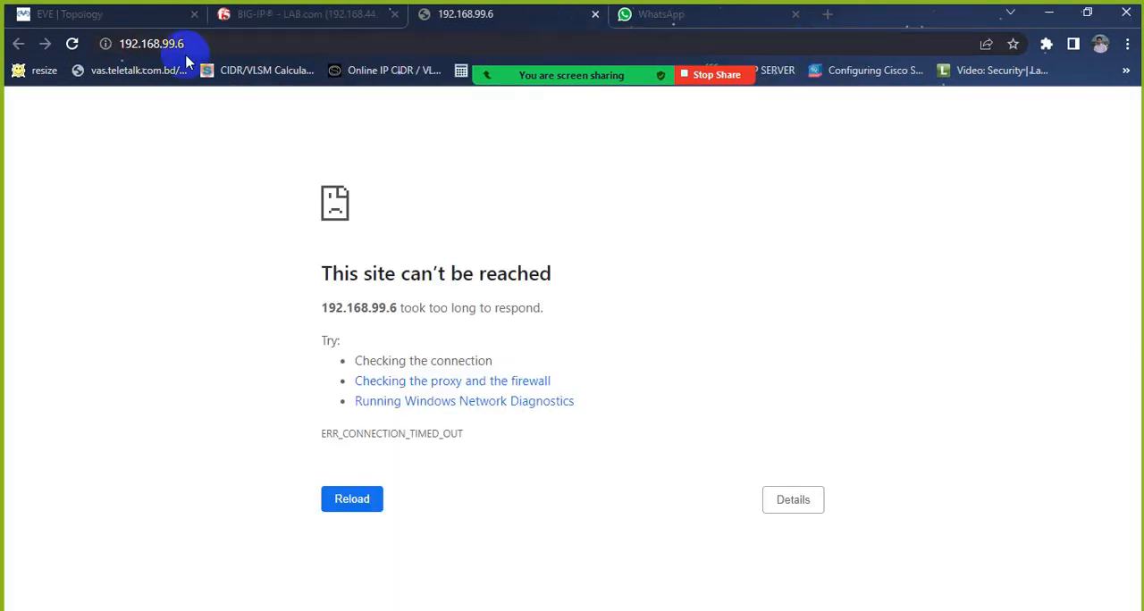
left_click(71, 45)
left_click(234, 45)
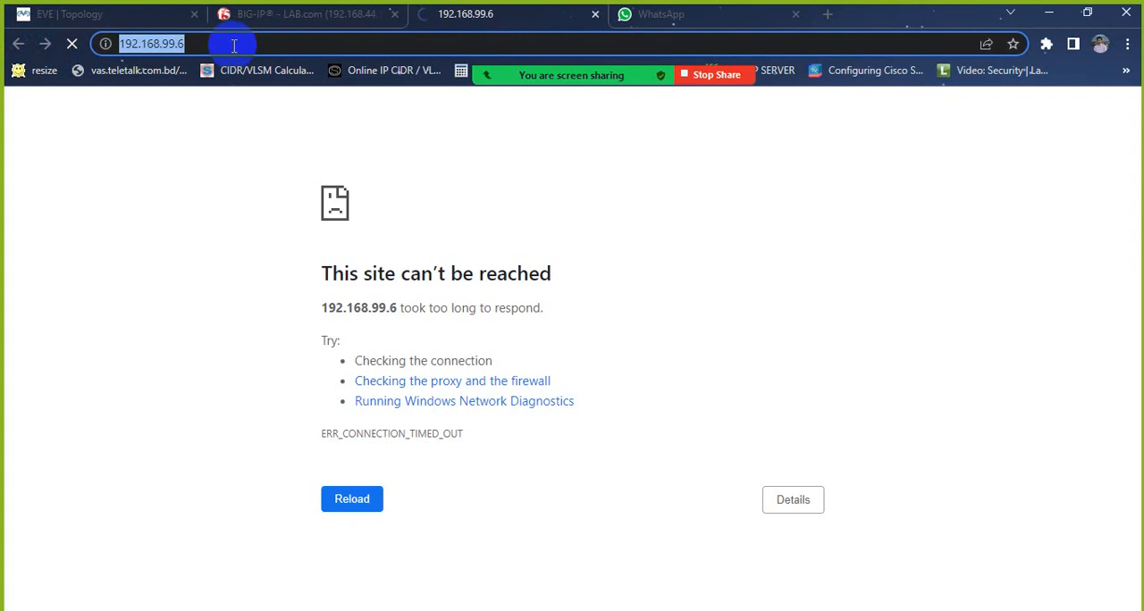
left_click(234, 45)
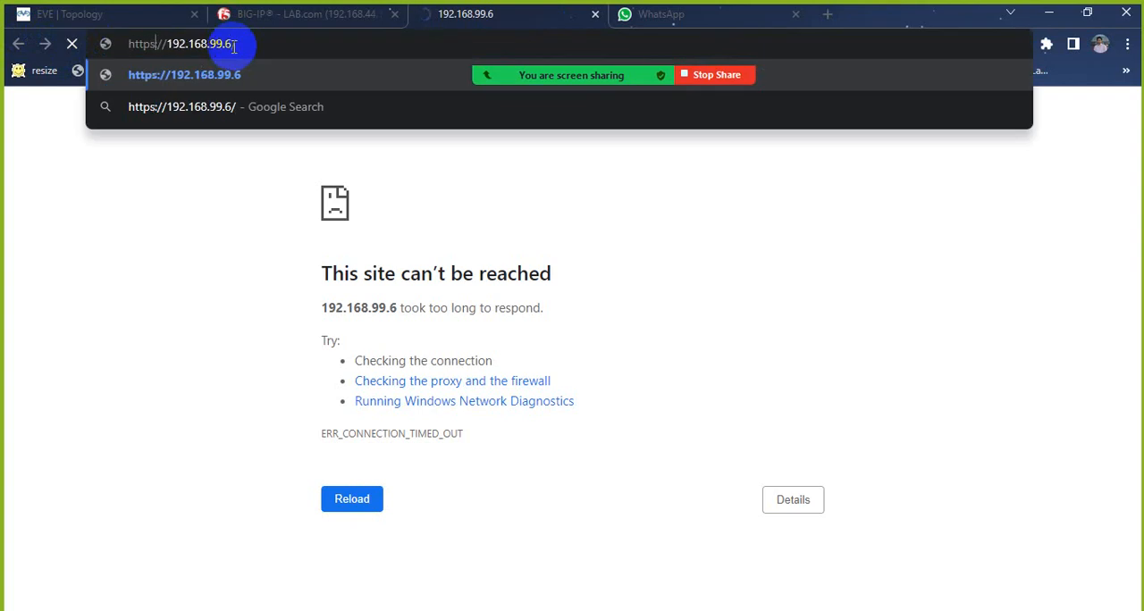
key("Return")
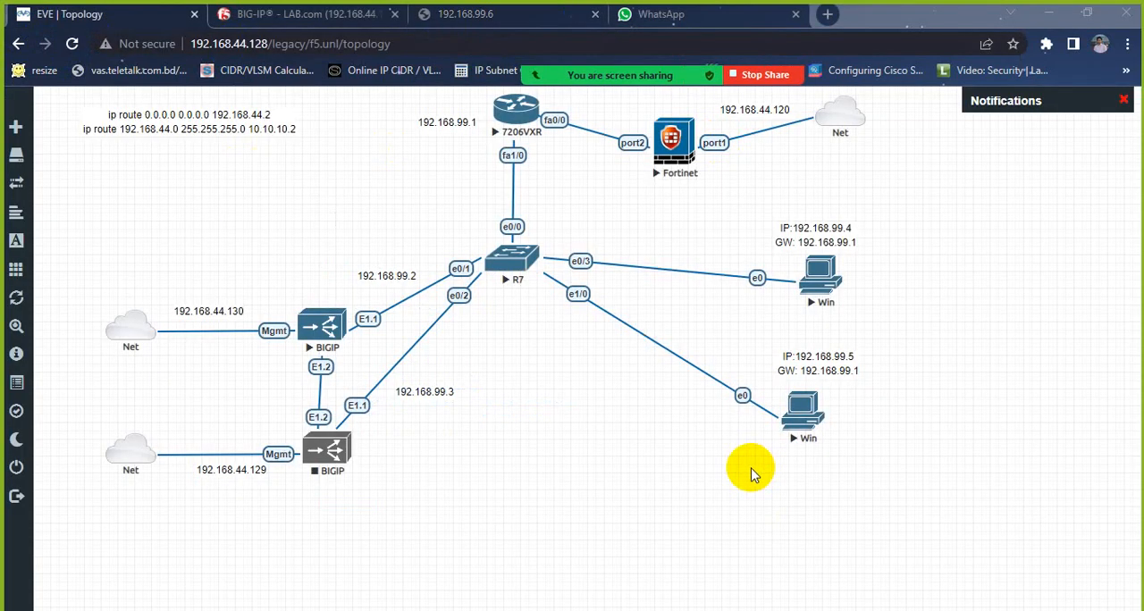
Step: Set the destination address of virtual server VS1 to 192.168.99.6 in its BIG-IP properties
left_click(343, 13)
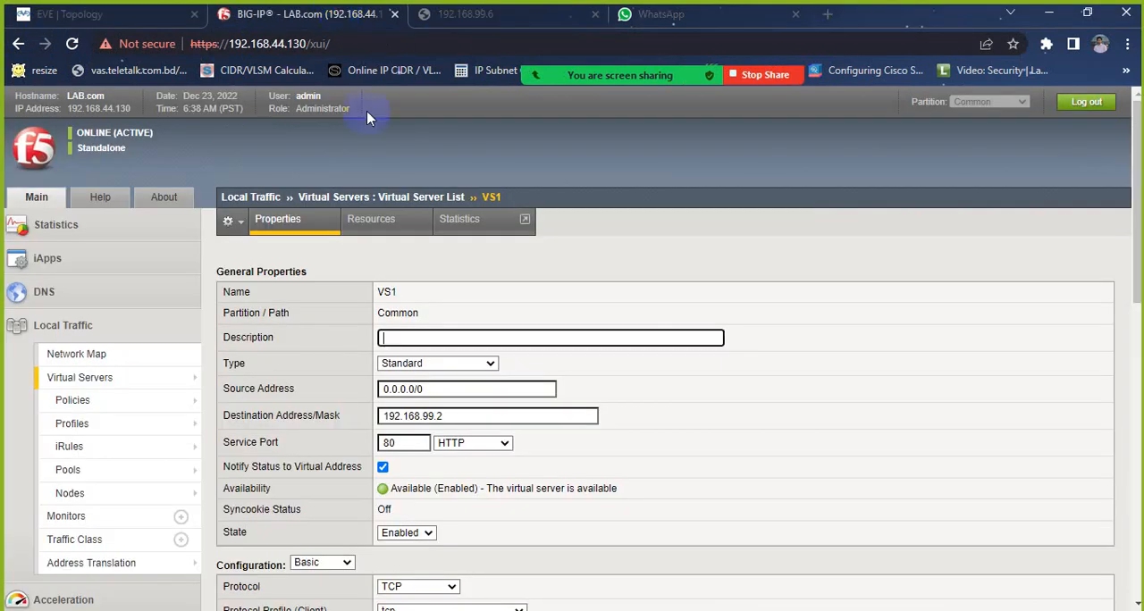
left_click(443, 416)
key("BackSpace")
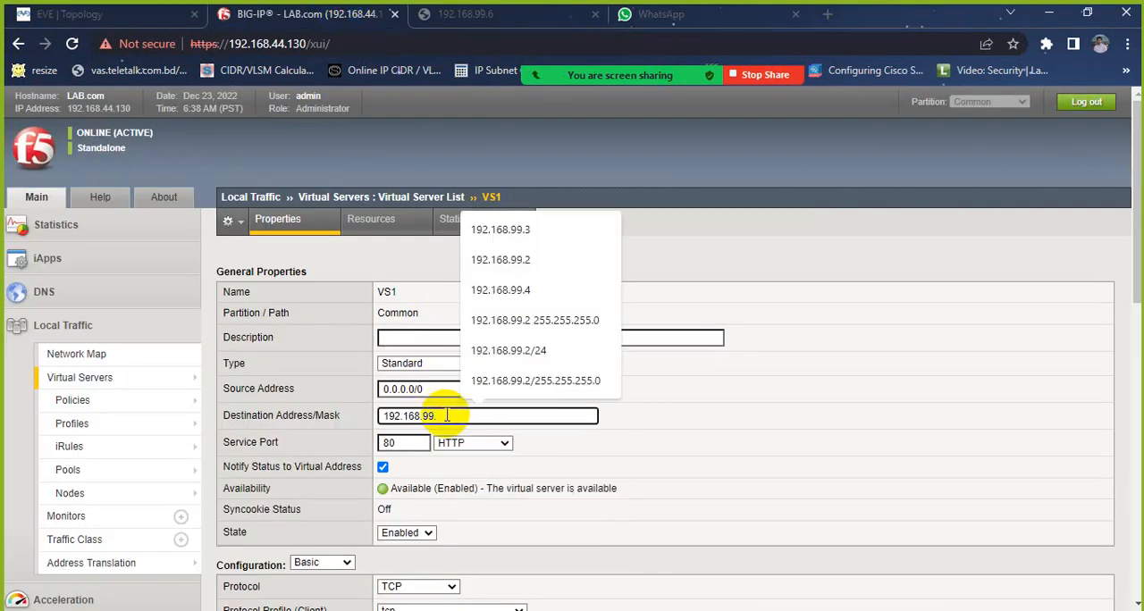
type("6")
scroll(396, 506, "down", 9)
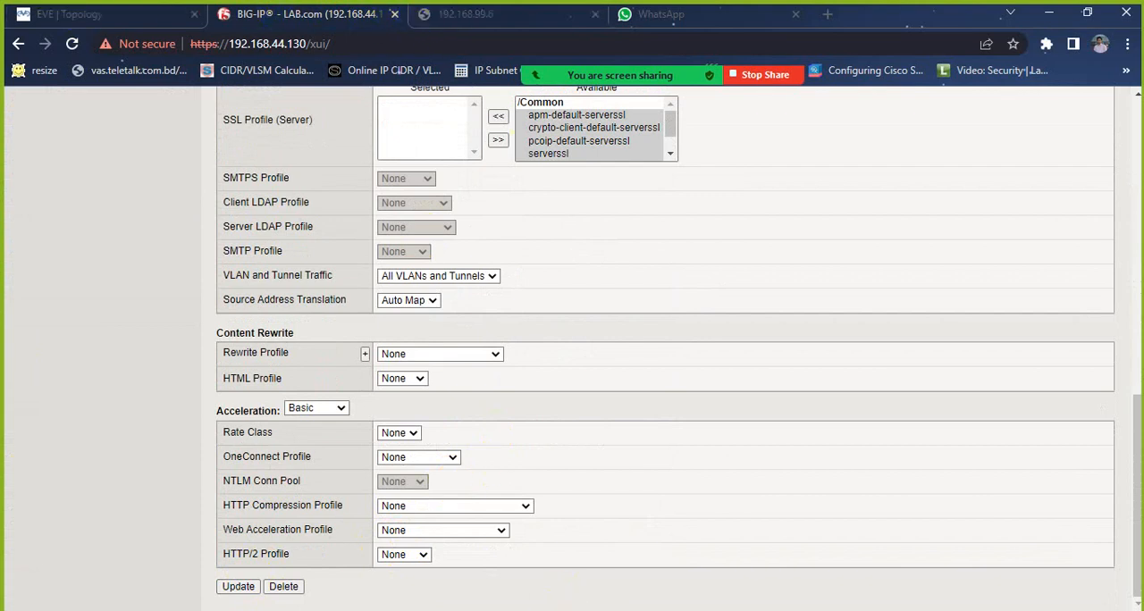
Step: Bring the administrator Command Prompt in front of the EVE topology, positioned so the network addresses stay readable
left_click(638, 610)
left_click_drag(562, 185, 499, 105)
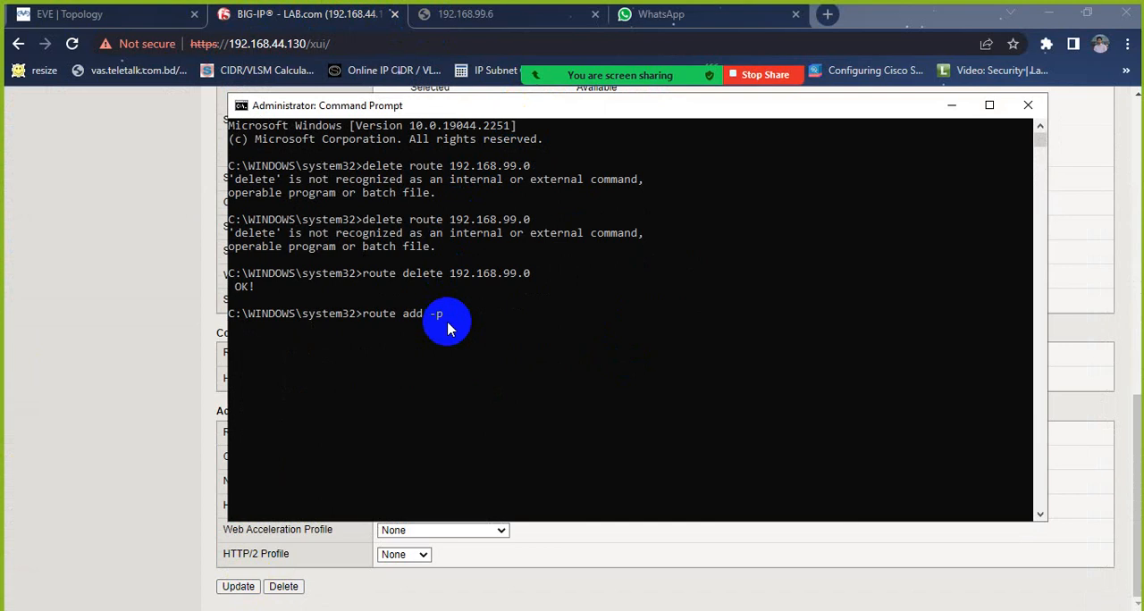
left_click(132, 13)
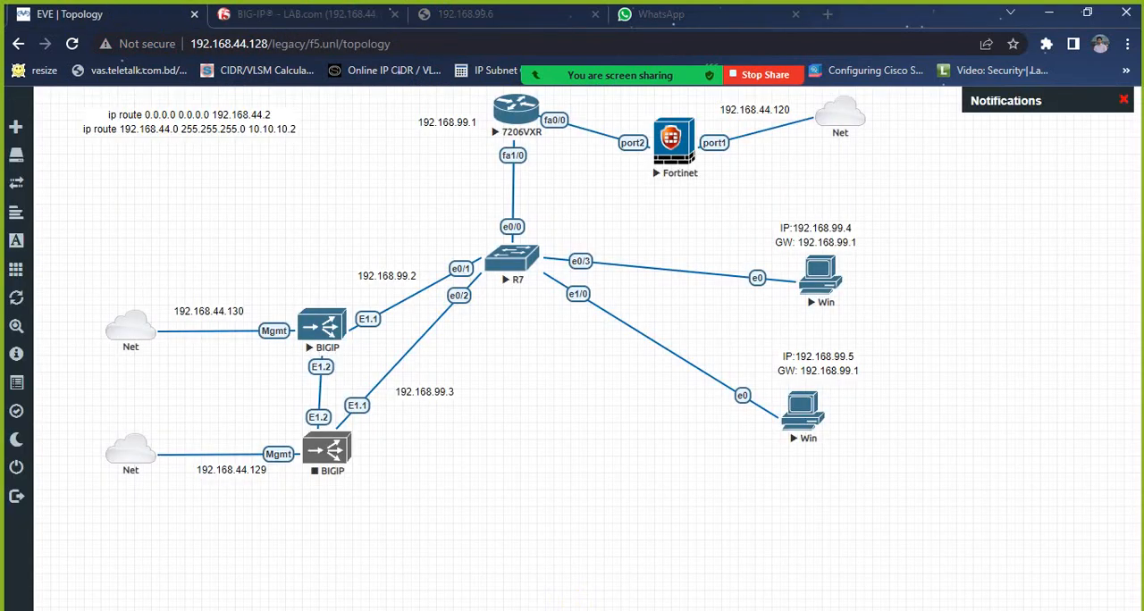
left_click(669, 593)
left_click_drag(595, 125, 726, 194)
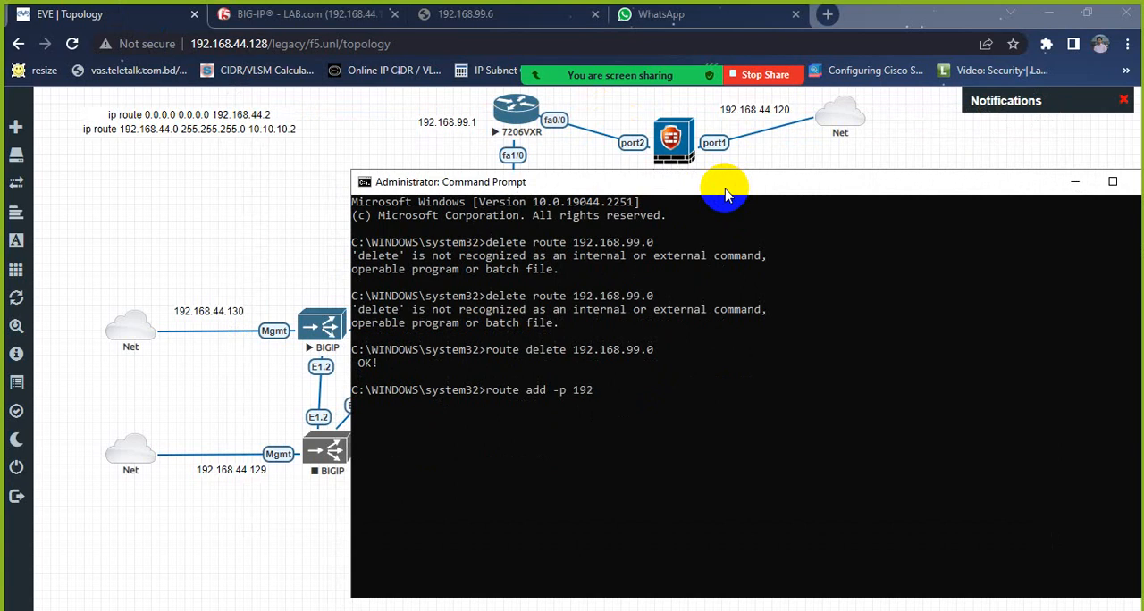
Step: Add a persistent route to 192.168.99.0 with mask 255.255.255.0 through gateway 192.168.44.120
type("68.99.0 mask 255.255.255")
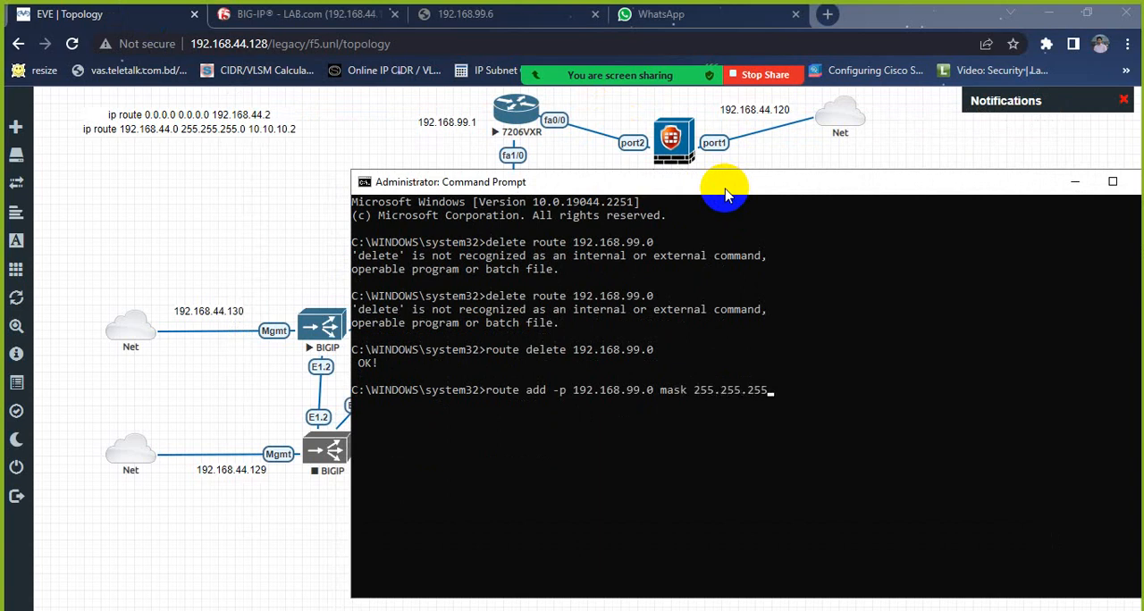
type(".0")
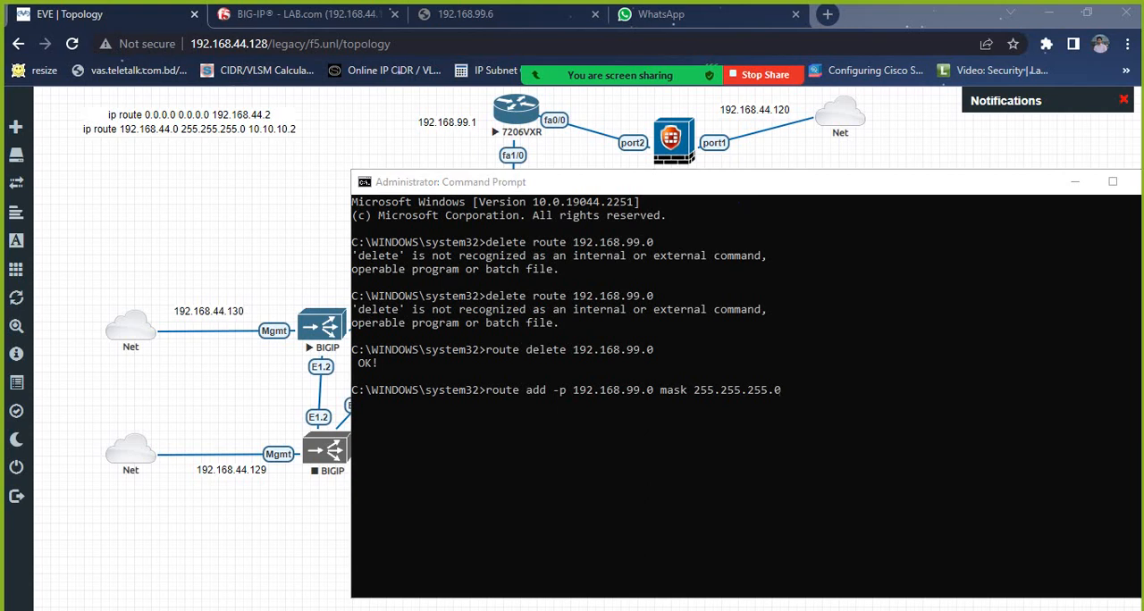
left_click(820, 405)
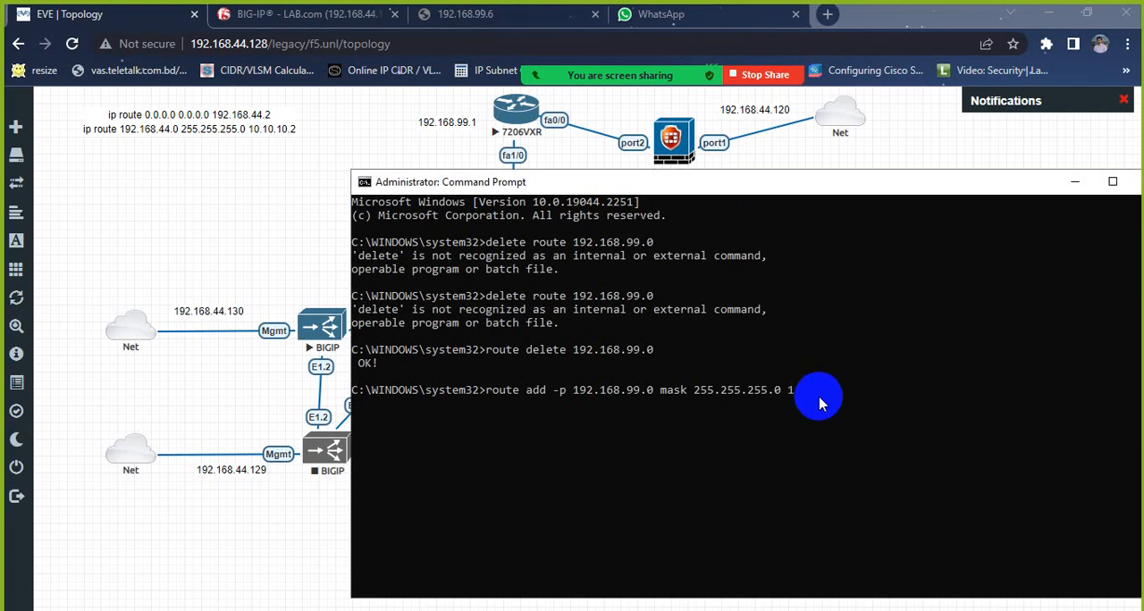
type("92.168.44.120")
key("Return")
Step: Ping the virtual server address 192.168.99.6 from the Command Prompt, and stop the ping
key("Up")
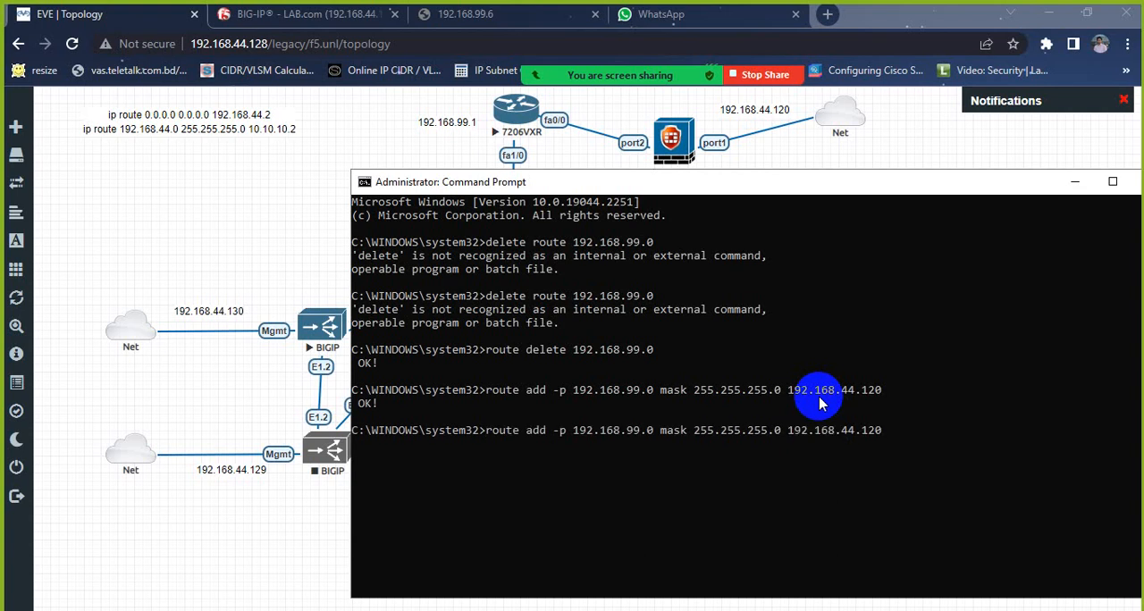
key("Up")
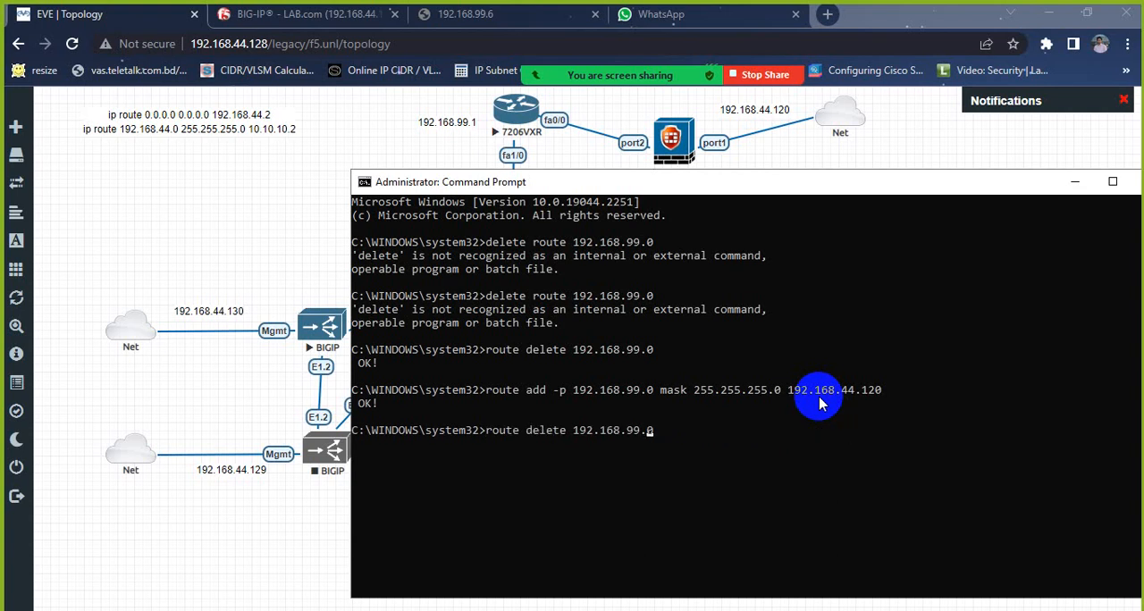
key("BackSpace")
type("6")
key("BackSpace")
key("BackSpace")
key("BackSpace")
key("BackSpace")
key("BackSpace")
key("BackSpace")
key("BackSpace")
key("BackSpace")
key("BackSpace")
key("BackSpace")
key("BackSpace")
key("BackSpace")
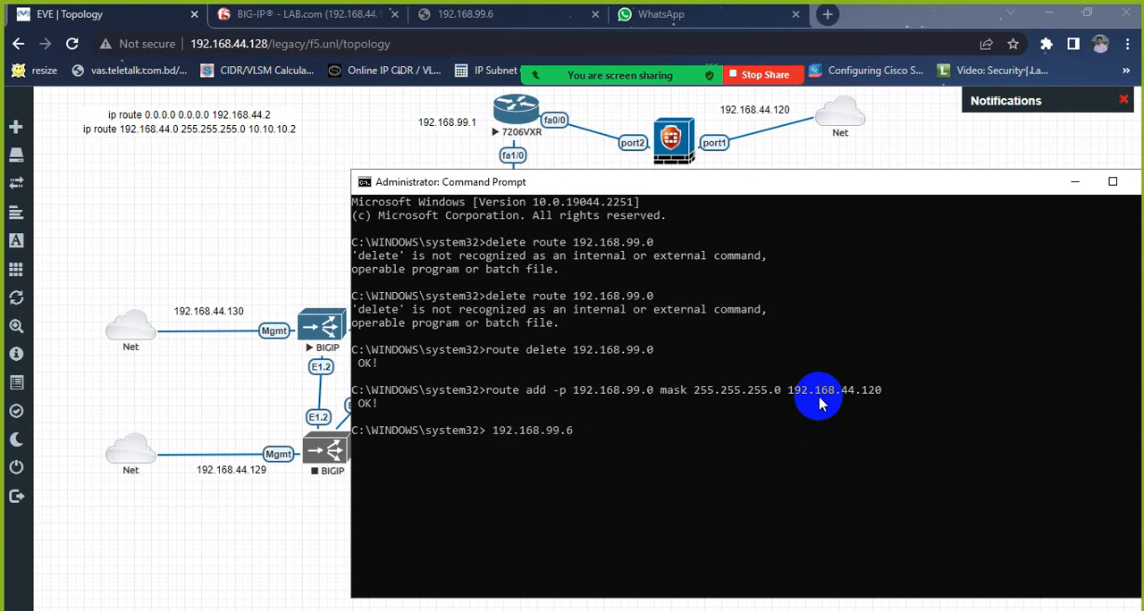
type("ping")
key("Return")
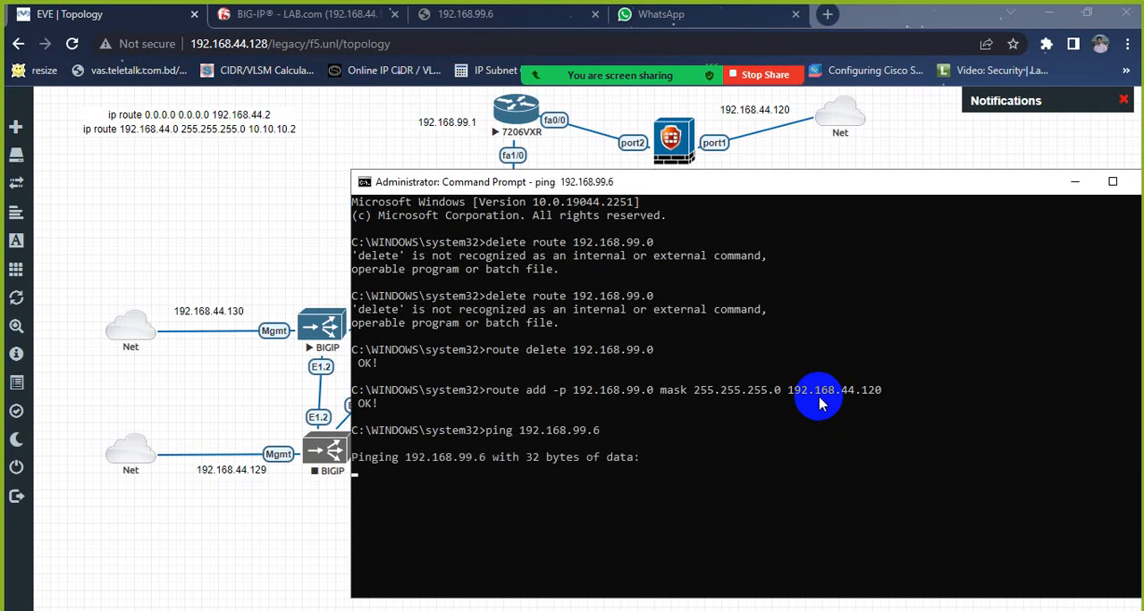
key("ctrl+c")
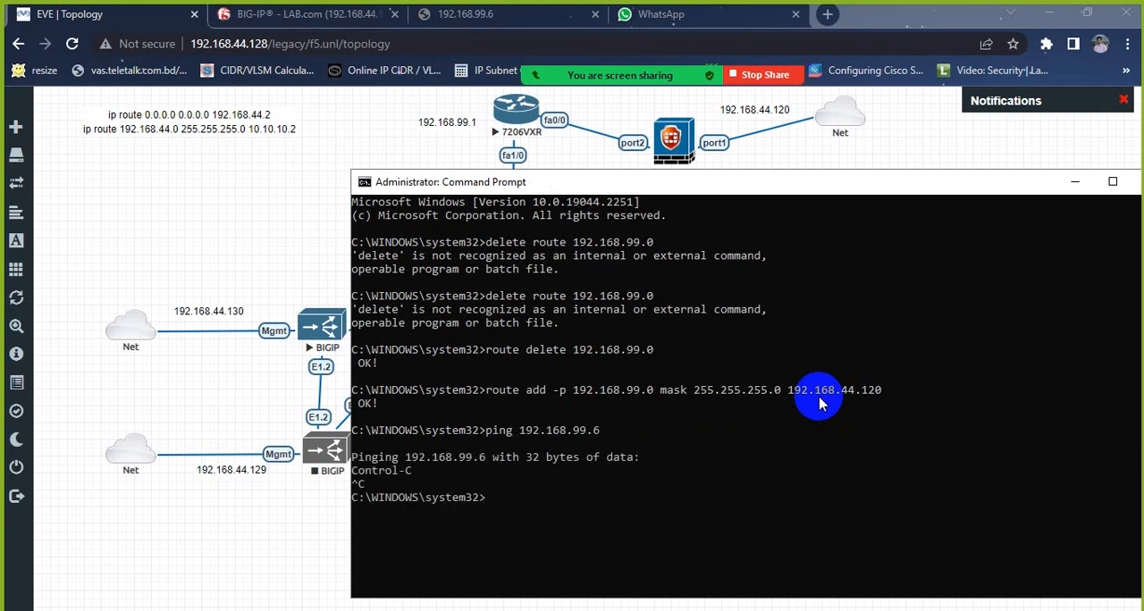
Step: Ping the BIG-IP address 192.168.99.2 from the Command Prompt, and stop the ping
key("Up")
key("BackSpace")
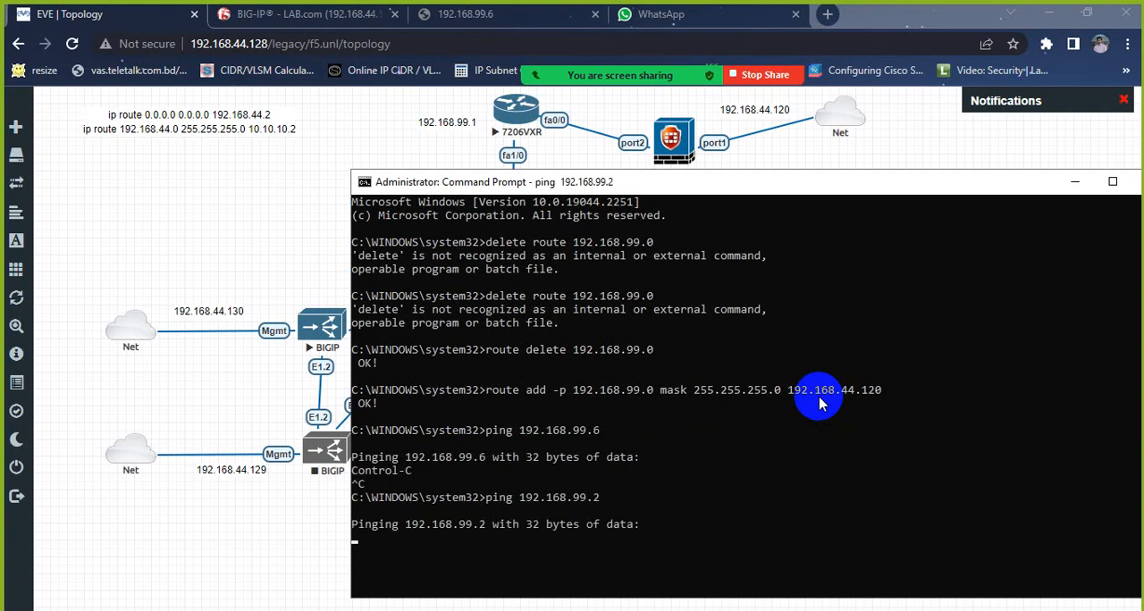
key("ctrl+c")
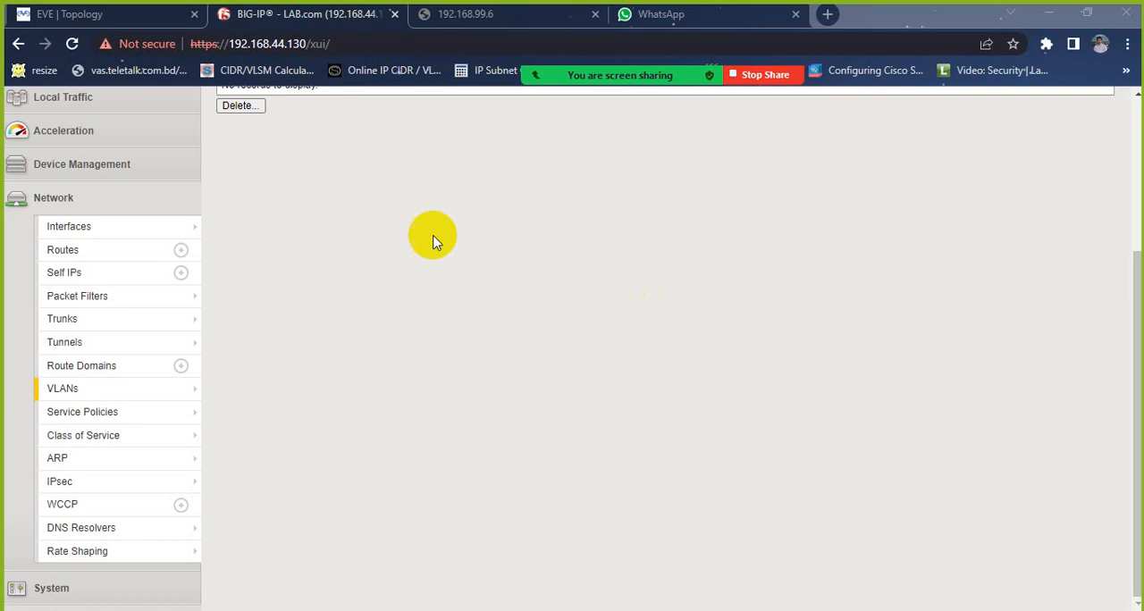
Step: Start creating a new VLAN from the BIG-IP network VLAN list
mouse_move(67, 391)
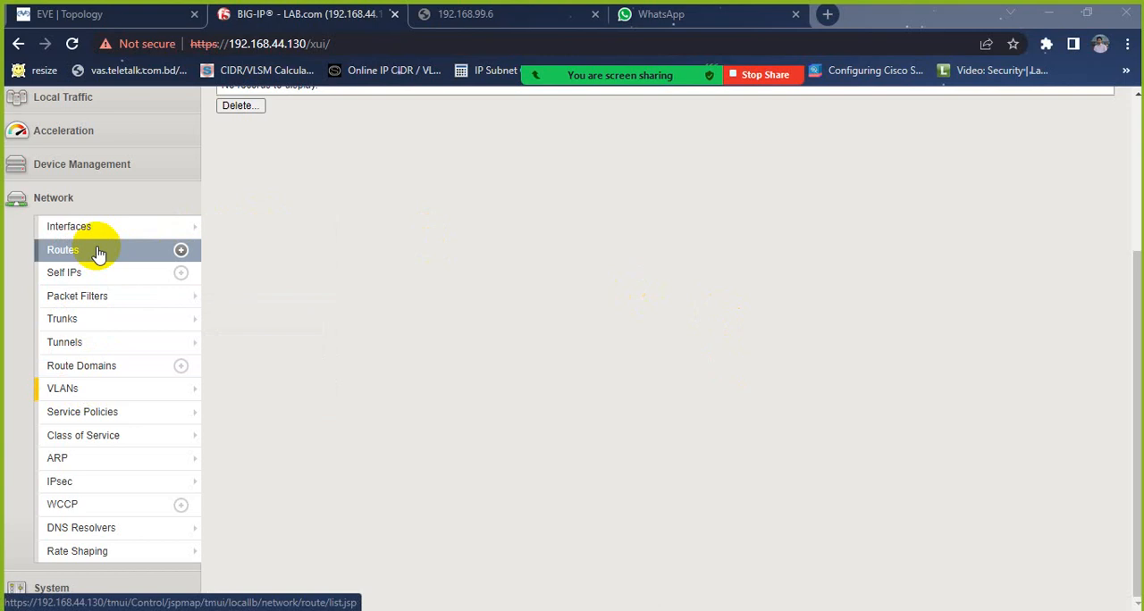
scroll(96, 249, "up", 2)
scroll(96, 249, "down", 2)
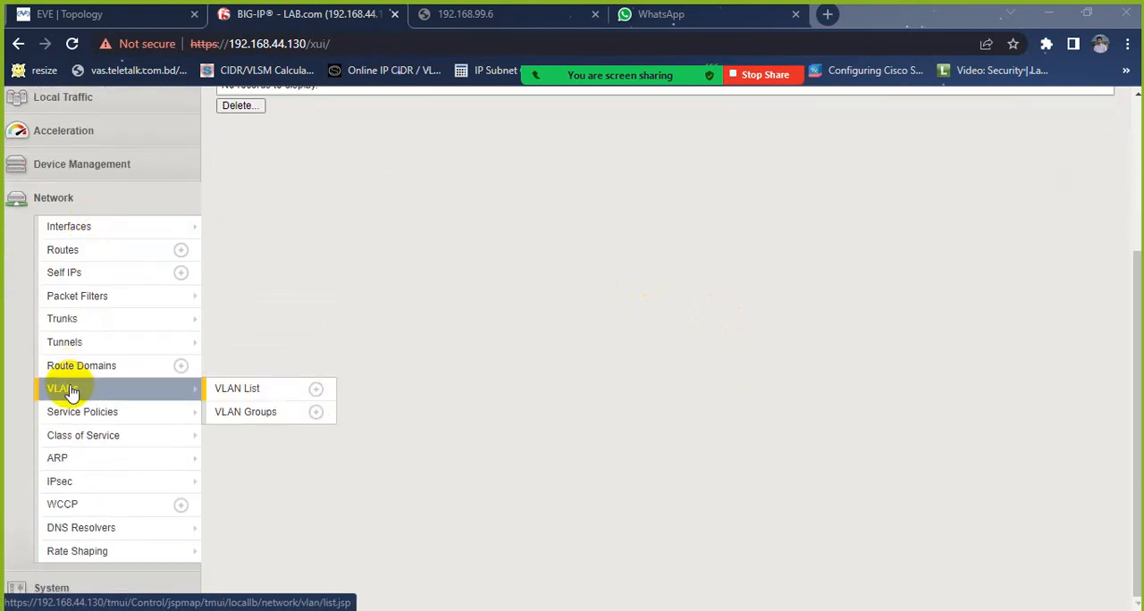
scroll(51, 385, "up", 3)
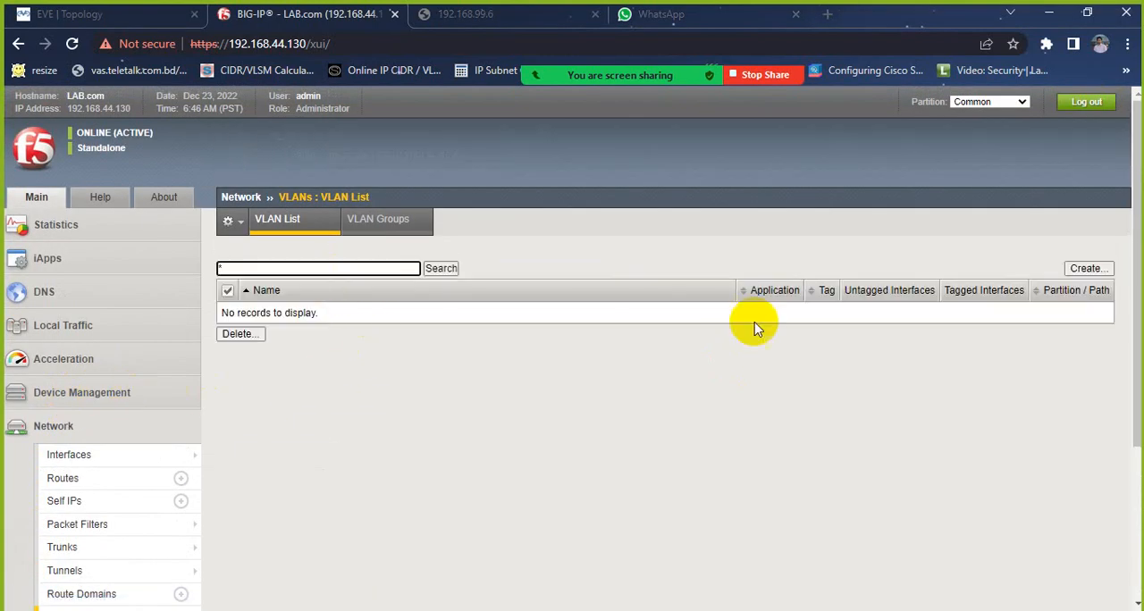
left_click(1104, 273)
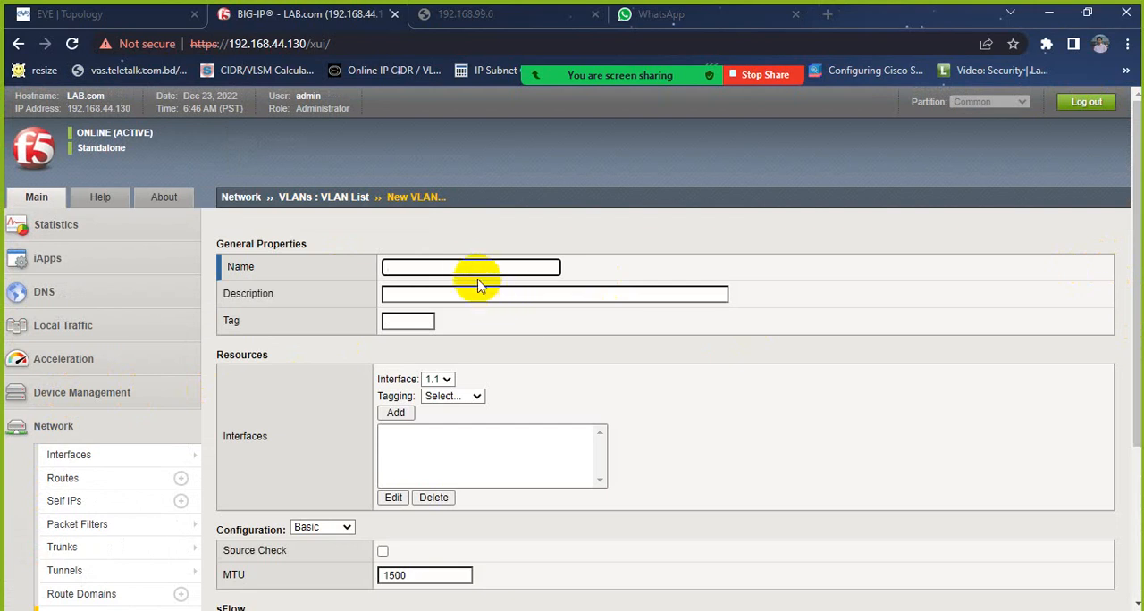
Step: Name the new VLAN inside
left_click(471, 268)
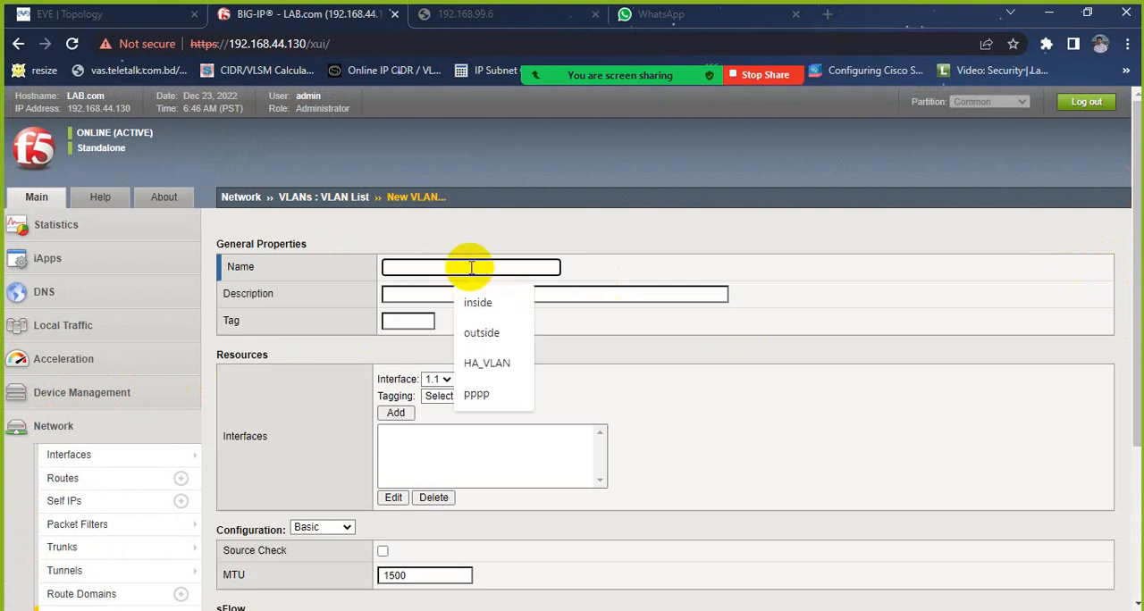
left_click(472, 306)
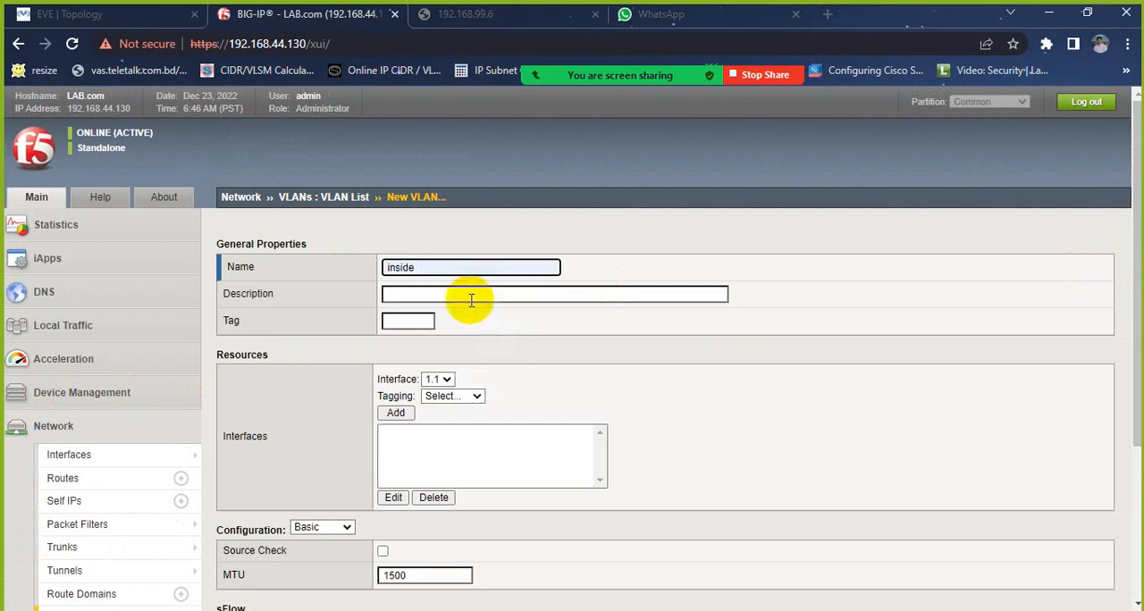
scroll(447, 263, "down", 5)
scroll(450, 270, "up", 2)
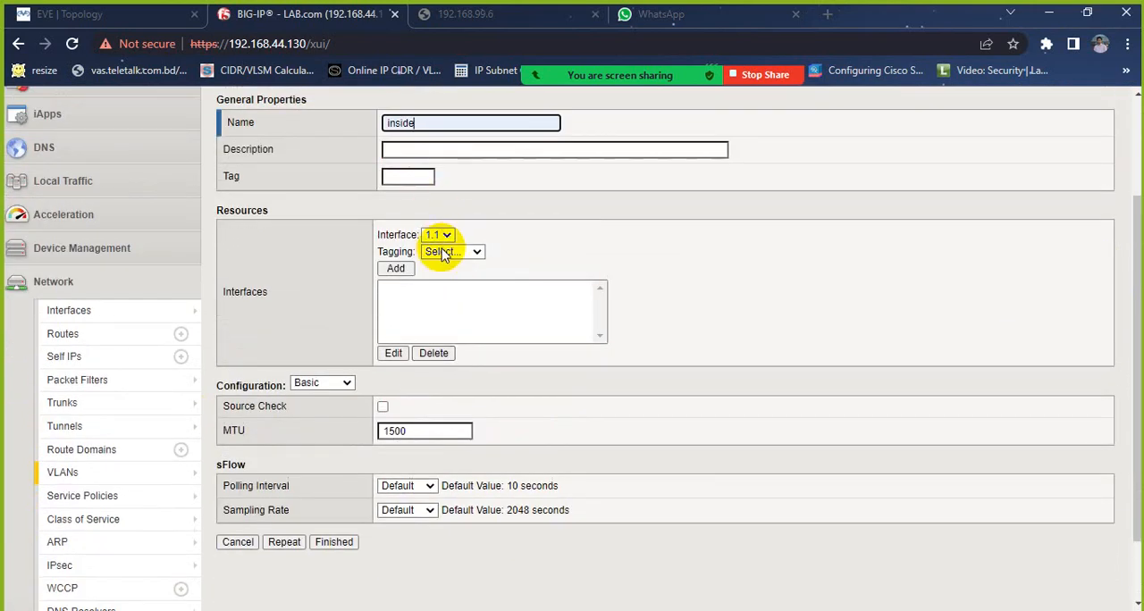
Step: Check which BIGIP interface connects to R7 in the EVE topology, and name the new BIG-IP VLAN outside
left_click(105, 18)
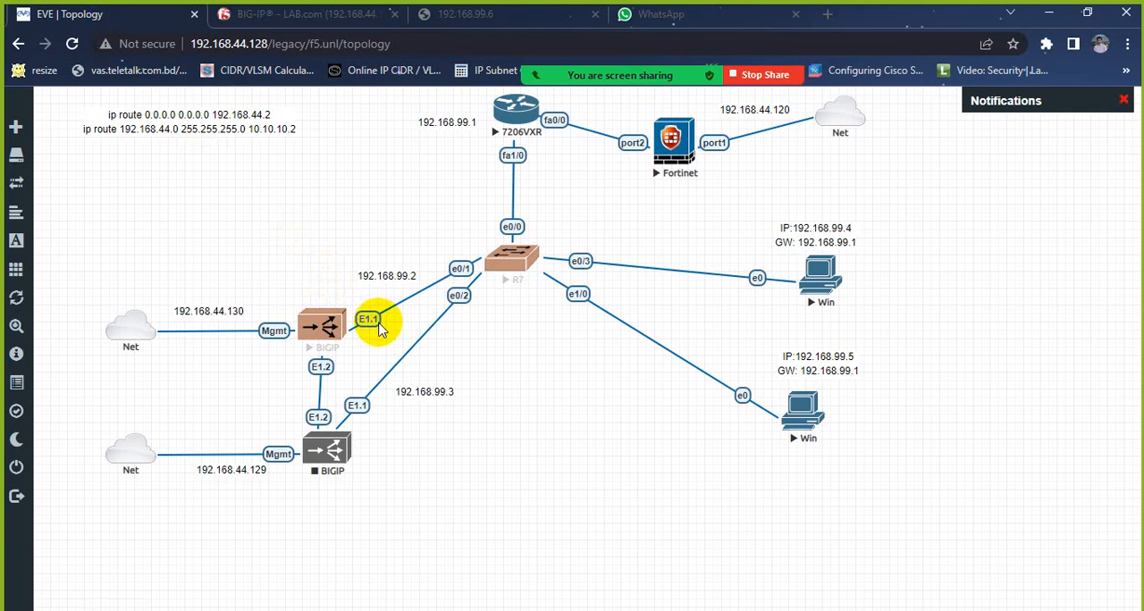
left_click(294, 14)
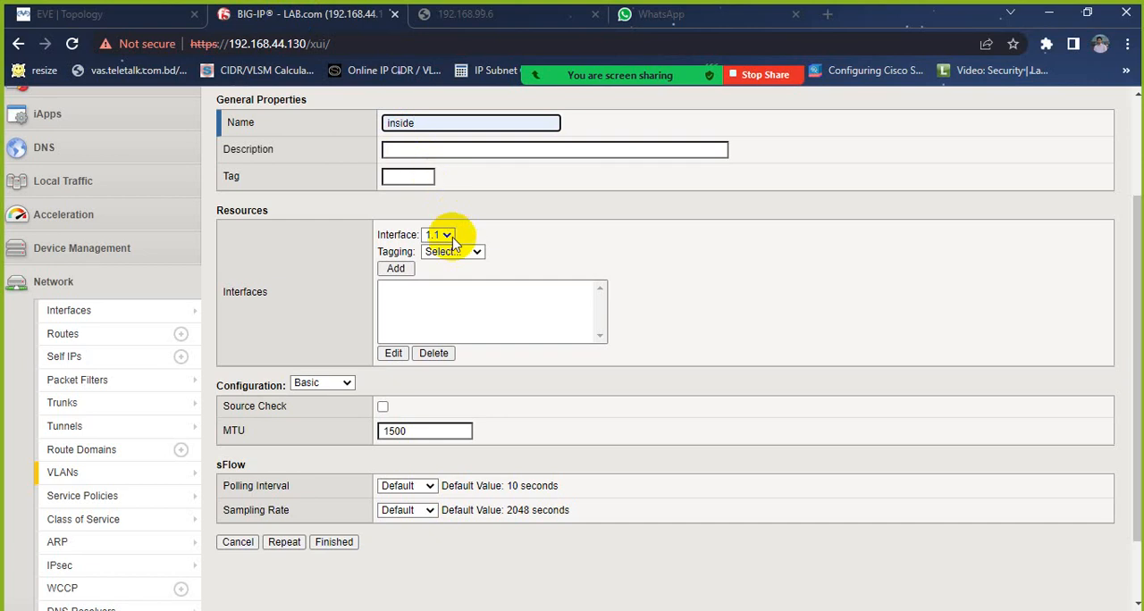
scroll(444, 158, "up", 1)
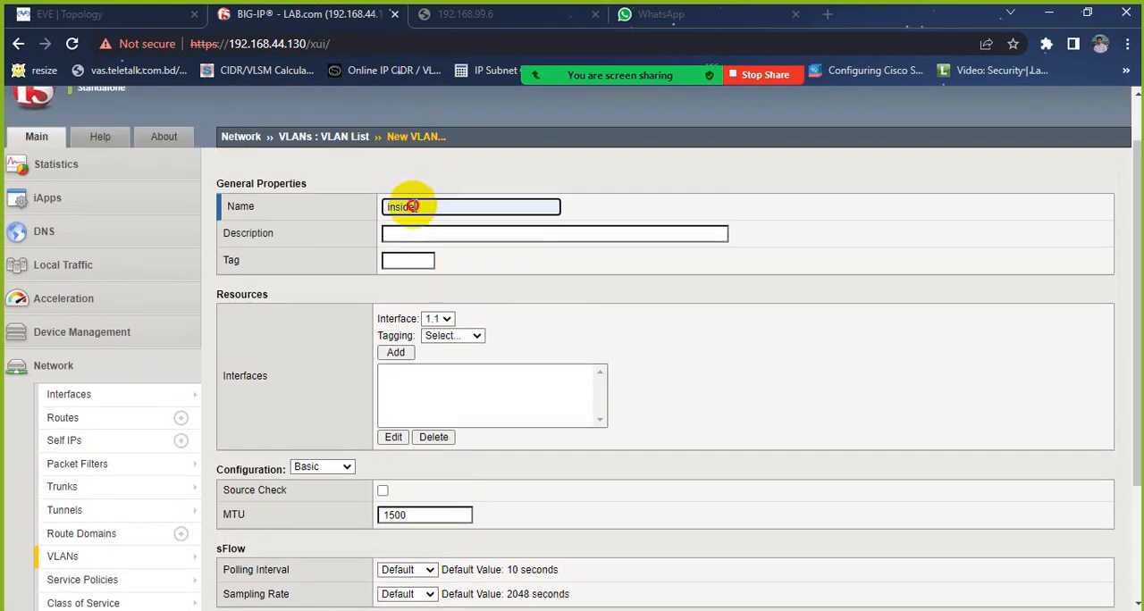
left_click_drag(413, 206, 372, 218)
type("out")
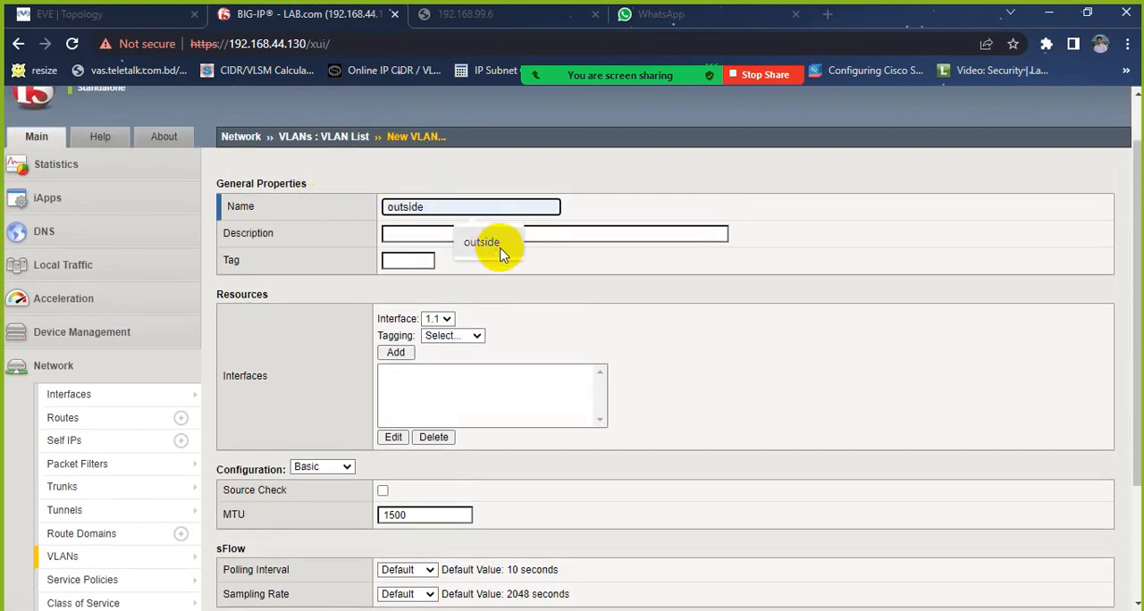
left_click(500, 249)
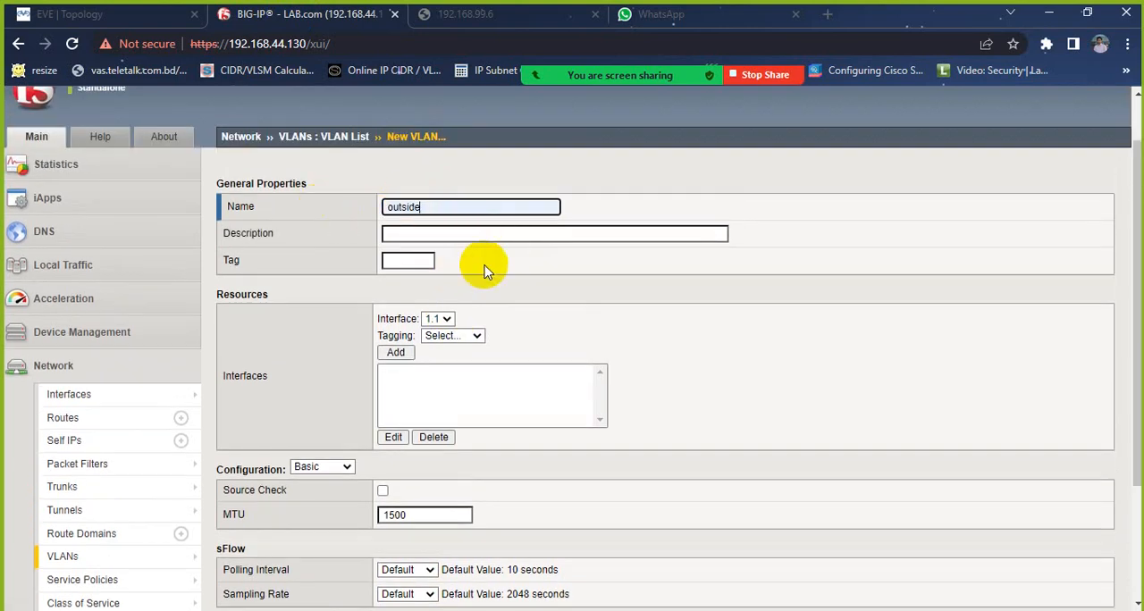
Step: Add interface 1.1 to the outside VLAN as untagged
left_click(459, 336)
left_click(455, 375)
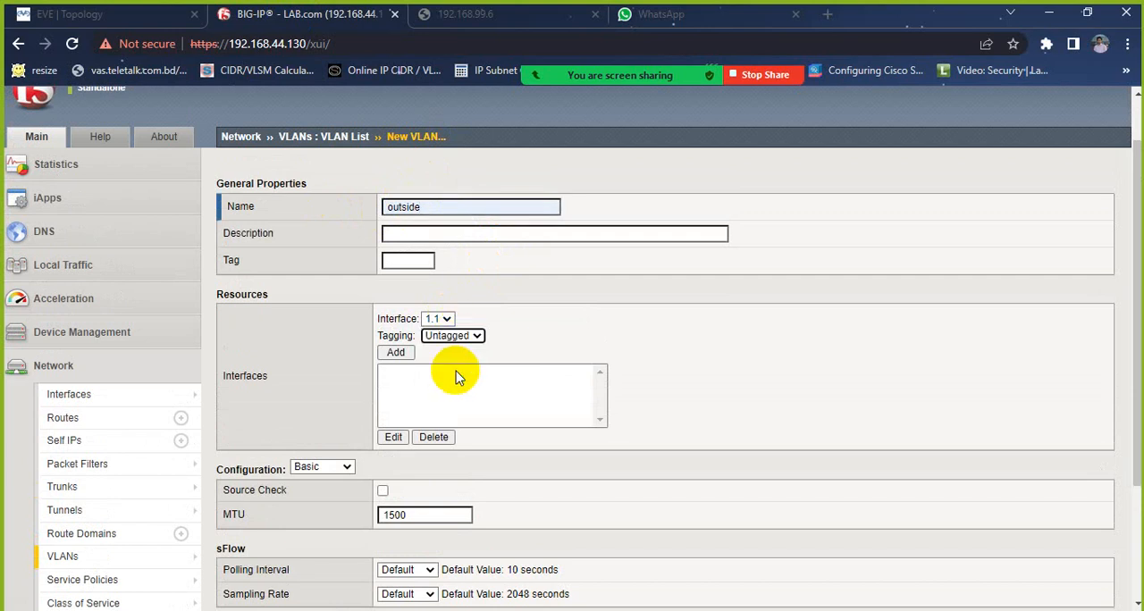
left_click(395, 352)
scroll(393, 351, "down", 2)
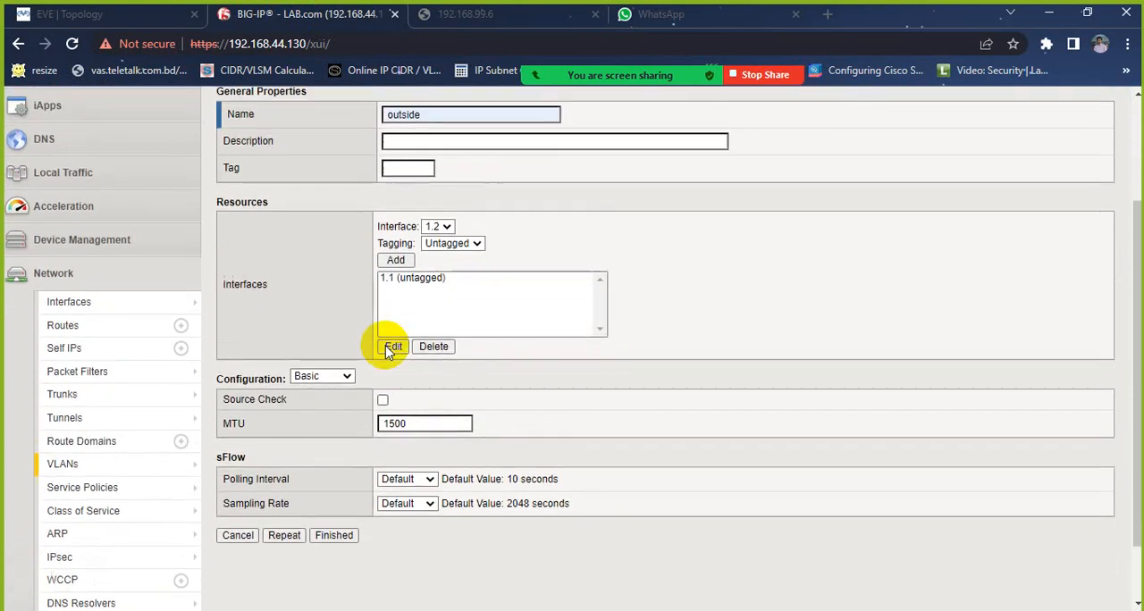
scroll(390, 351, "down", 1)
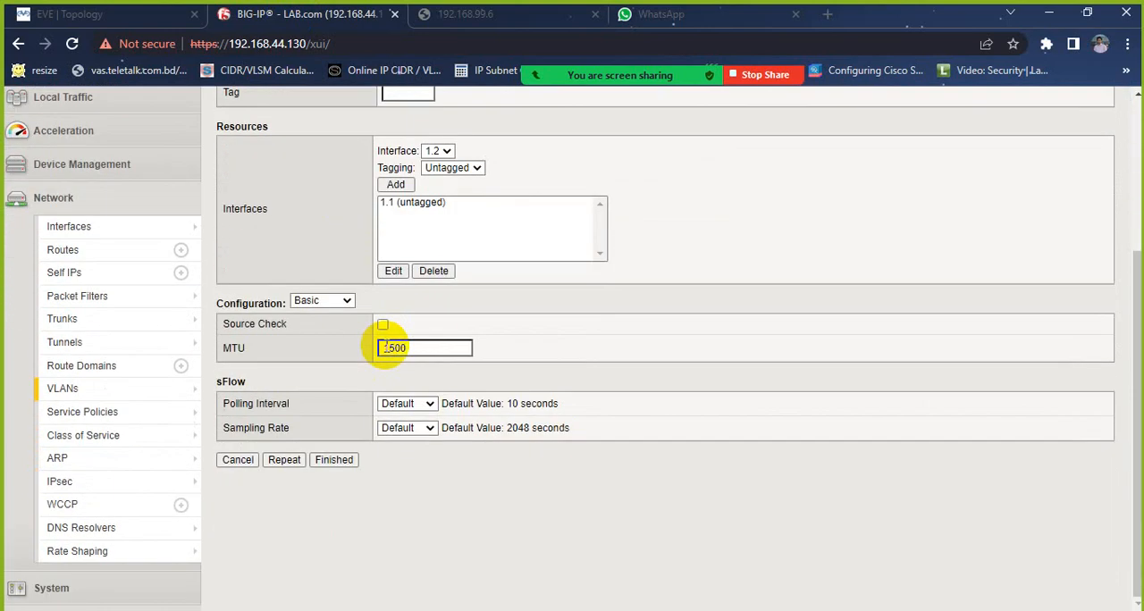
Step: Finish creating the outside VLAN and check the BIGIP addressing in the EVE topology
left_click(342, 460)
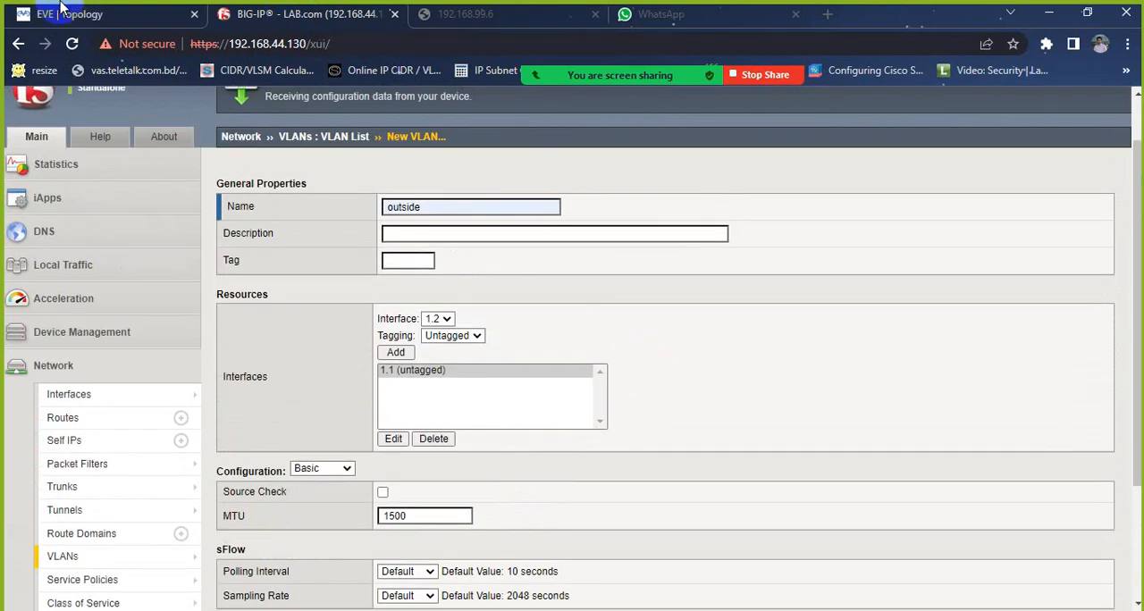
left_click(17, 14)
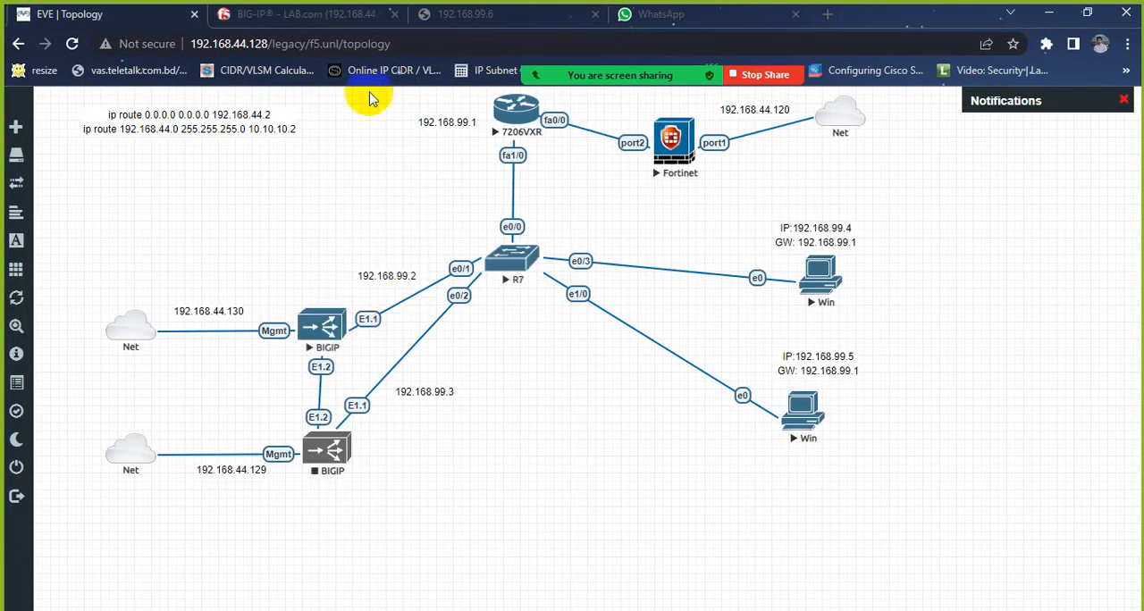
left_click(339, 21)
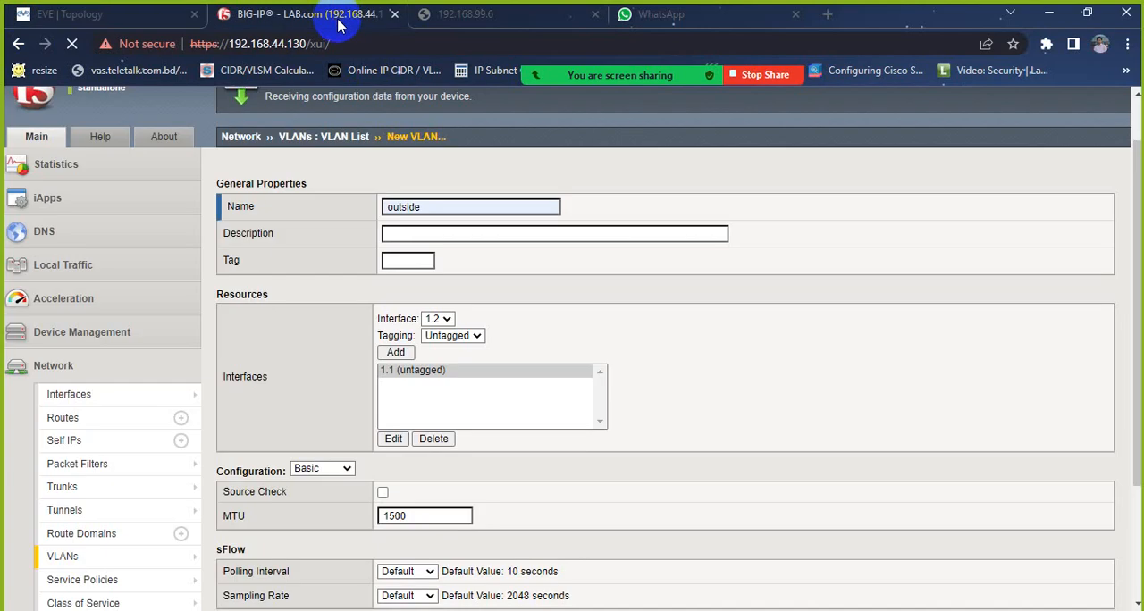
Step: Open the BIG-IP self IP list, check the BIGIP address in the EVE topology, and start a new self IP
left_click(73, 442)
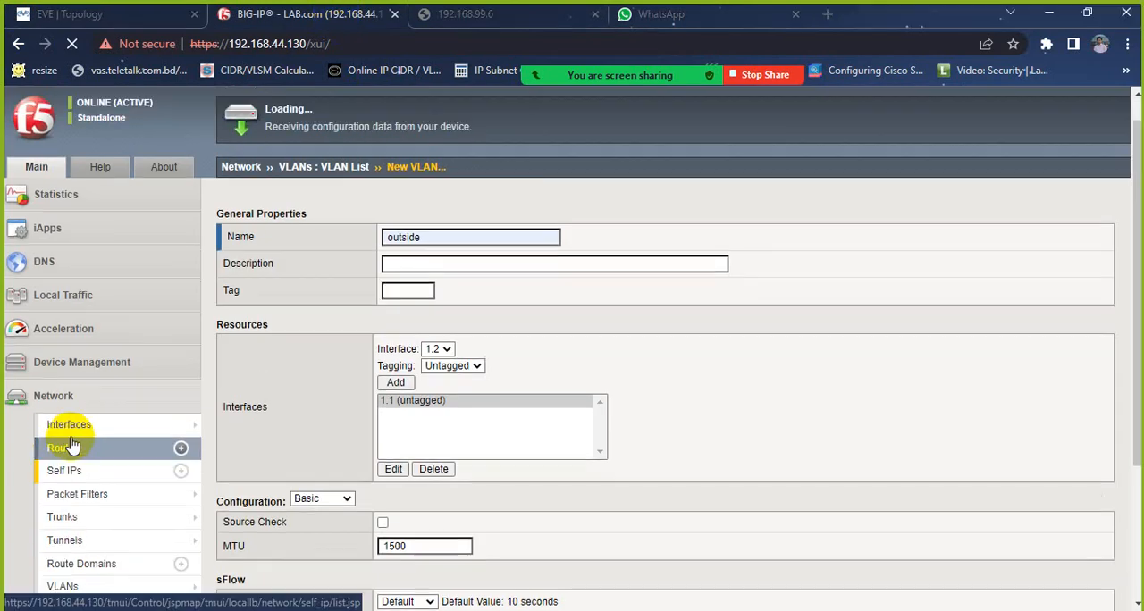
left_click(41, 16)
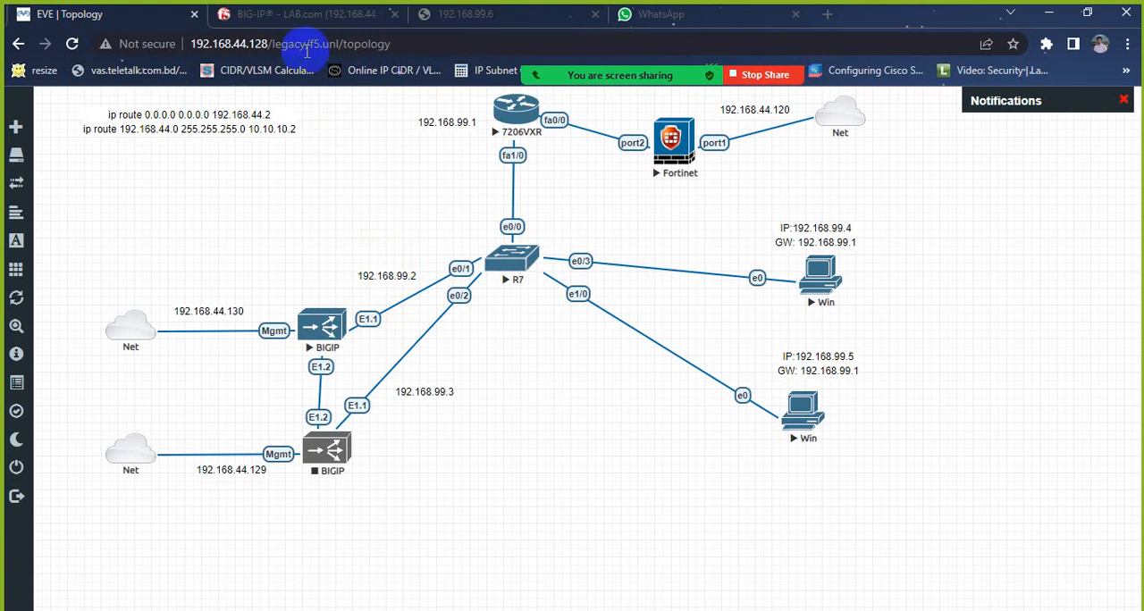
left_click(304, 16)
scroll(423, 314, "down", 1)
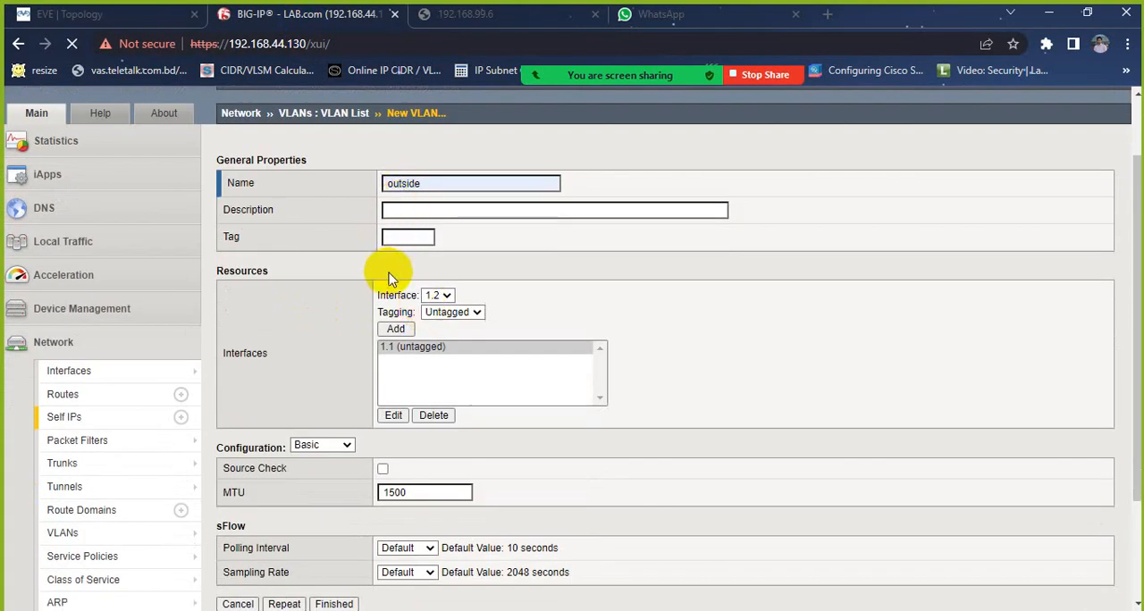
mouse_move(128, 387)
scroll(129, 390, "up", 1)
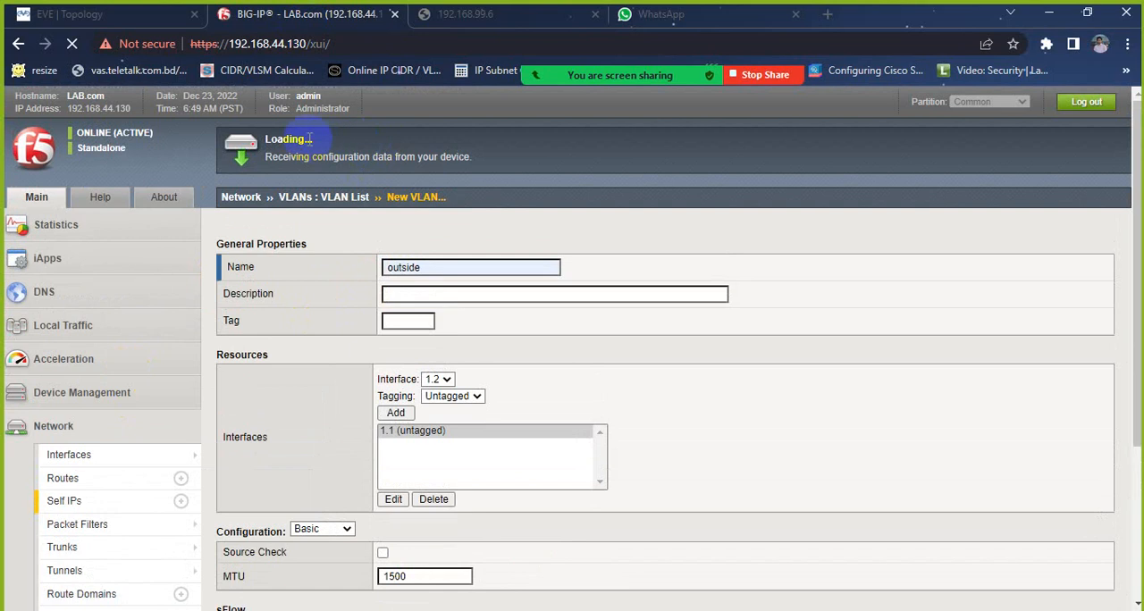
scroll(317, 141, "down", 3)
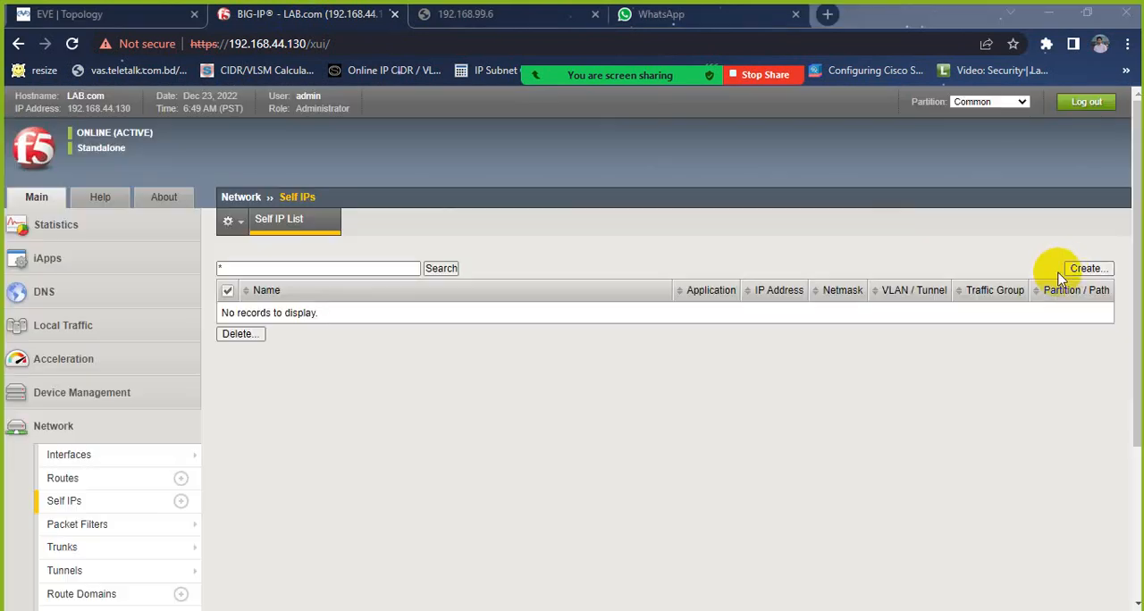
left_click(1068, 266)
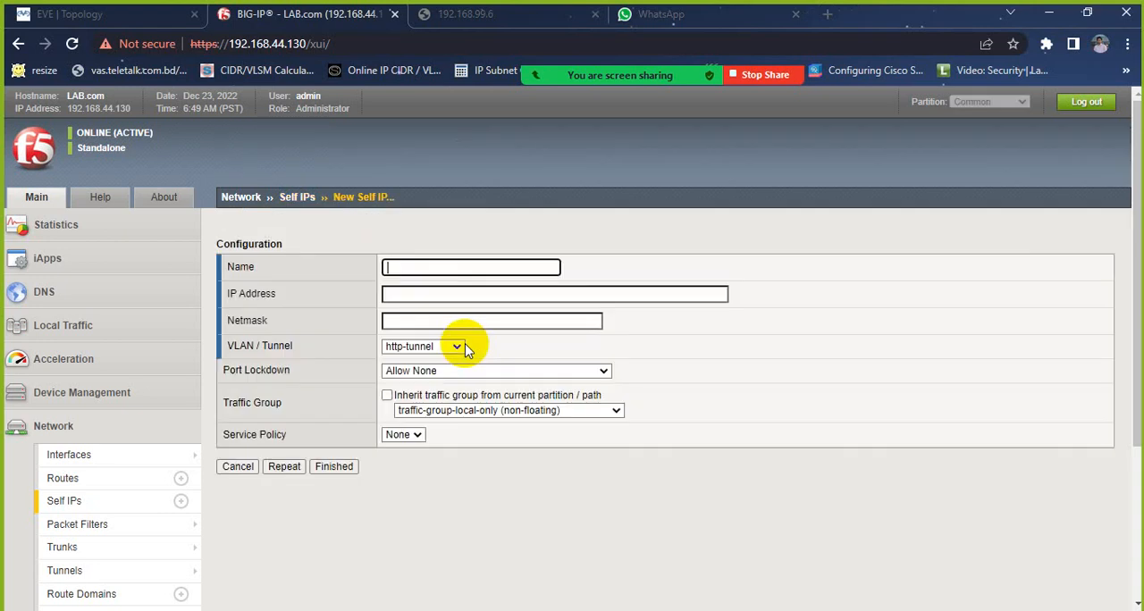
Step: Name the new self IP outside, with IP address 192.168.99.2 and netmask 255.255.255.0
left_click(420, 265)
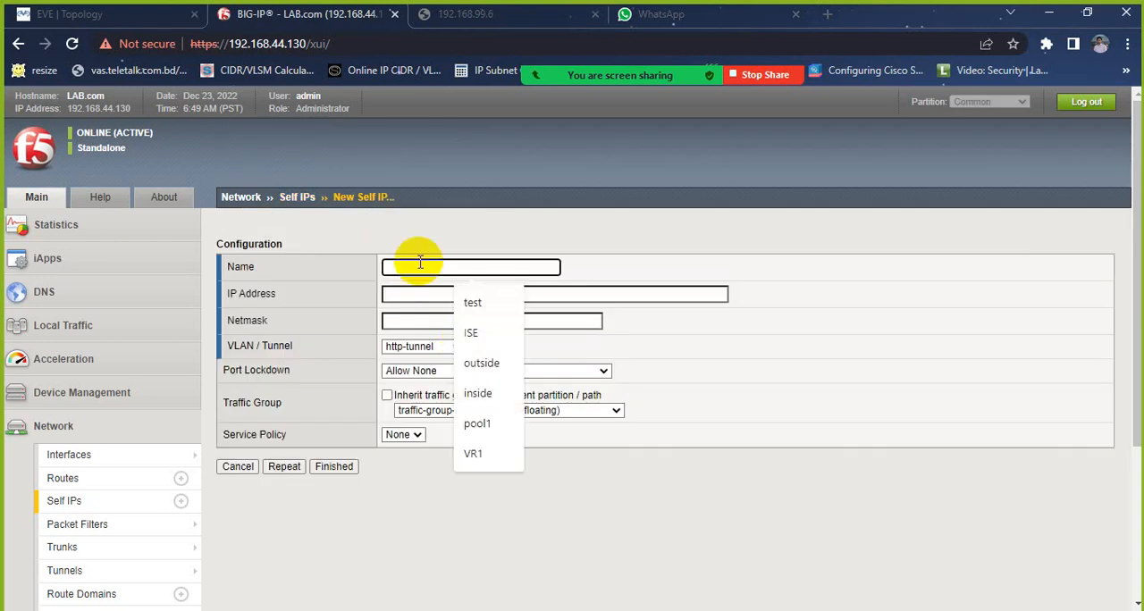
left_click(516, 363)
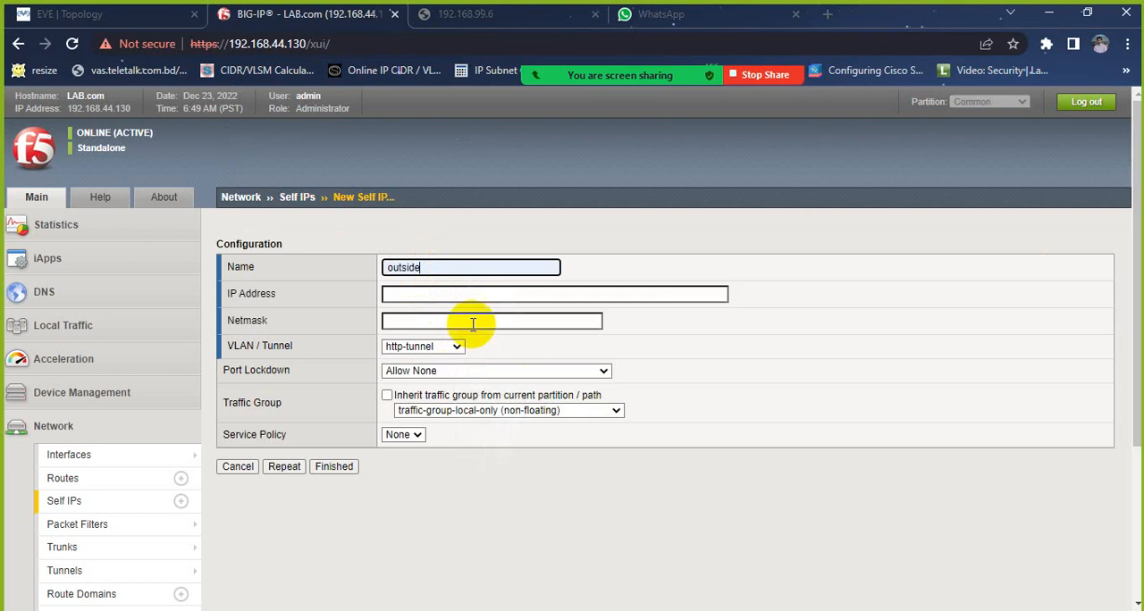
left_click(396, 293)
left_click(518, 331)
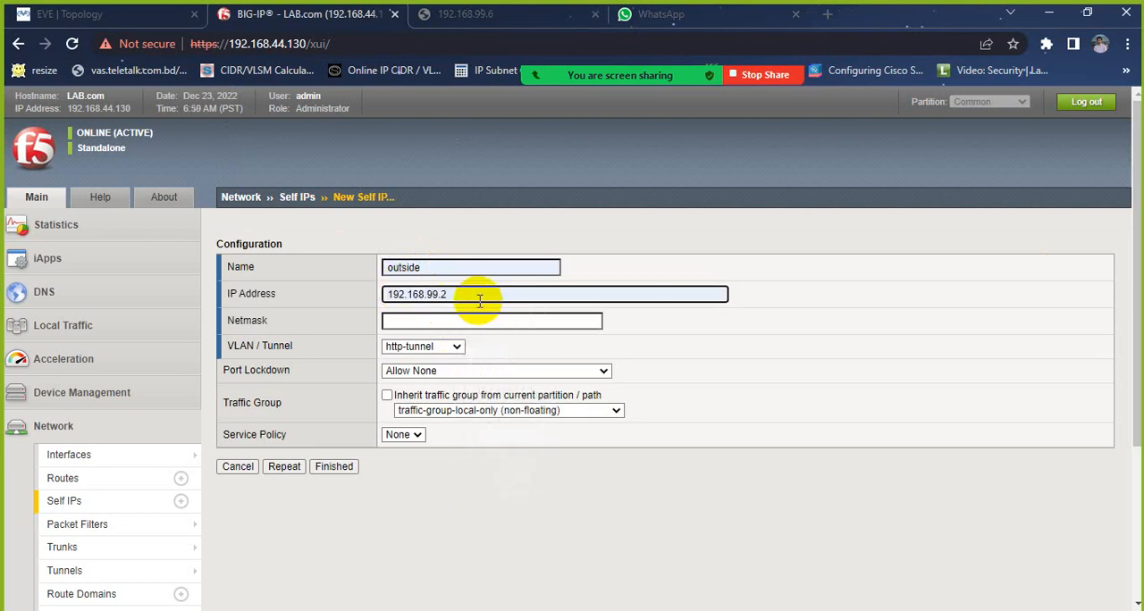
left_click(399, 321)
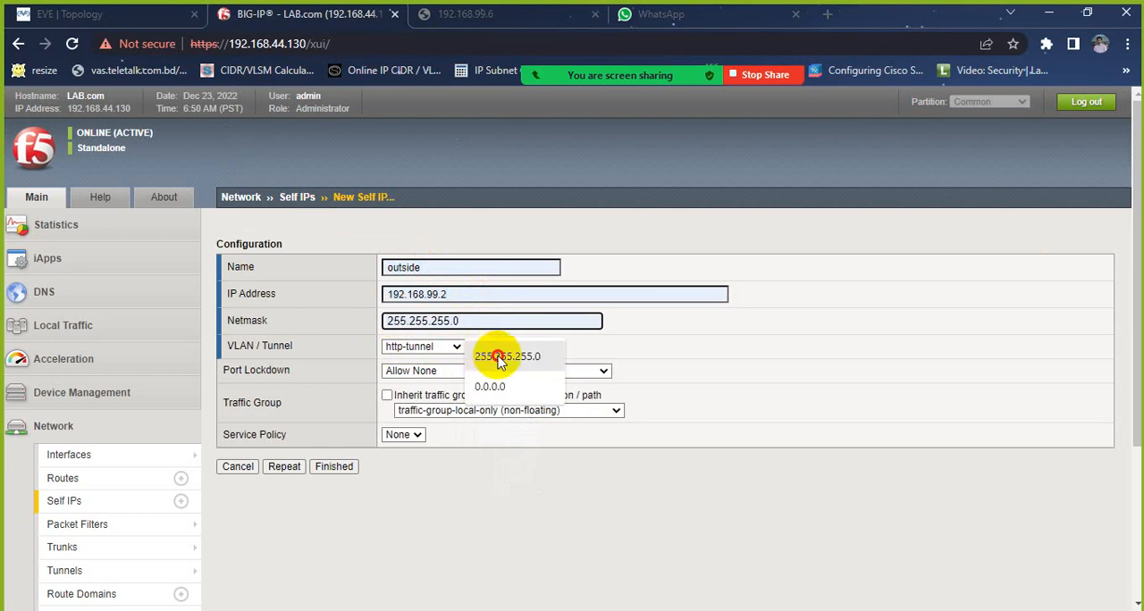
left_click(483, 347)
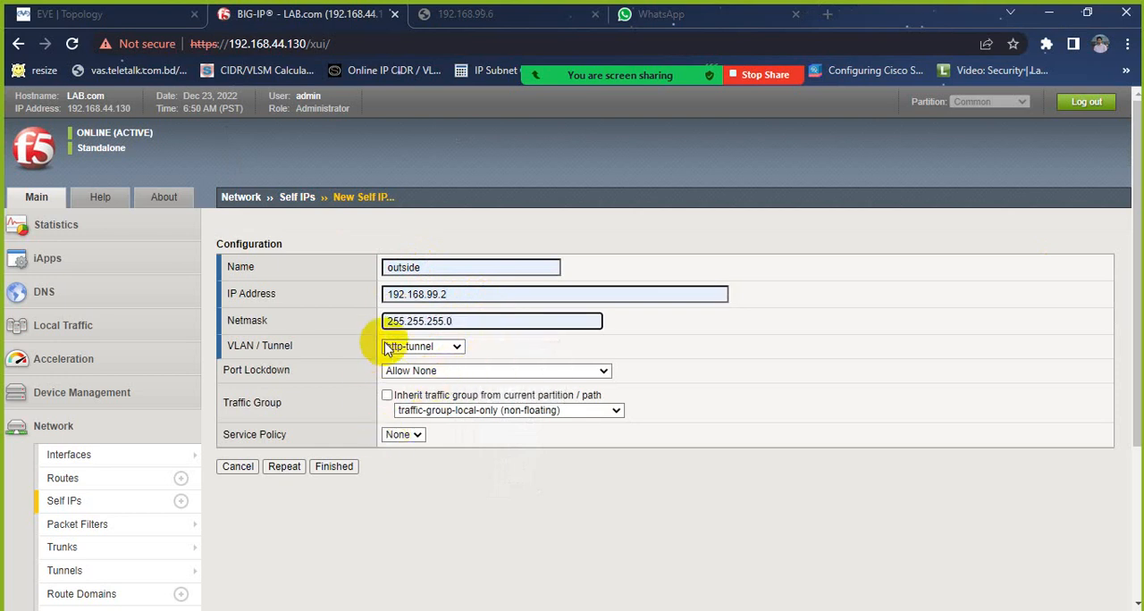
Step: Assign the self IP to the outside VLAN, save it, and review its Port Lockdown setting
left_click(420, 347)
left_click(412, 386)
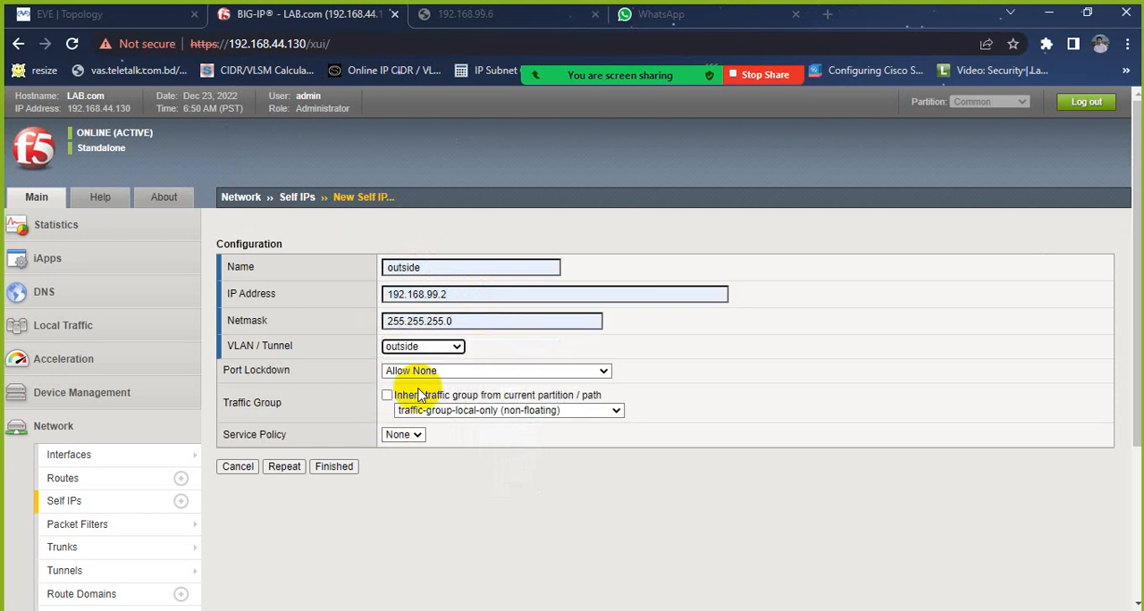
left_click(330, 467)
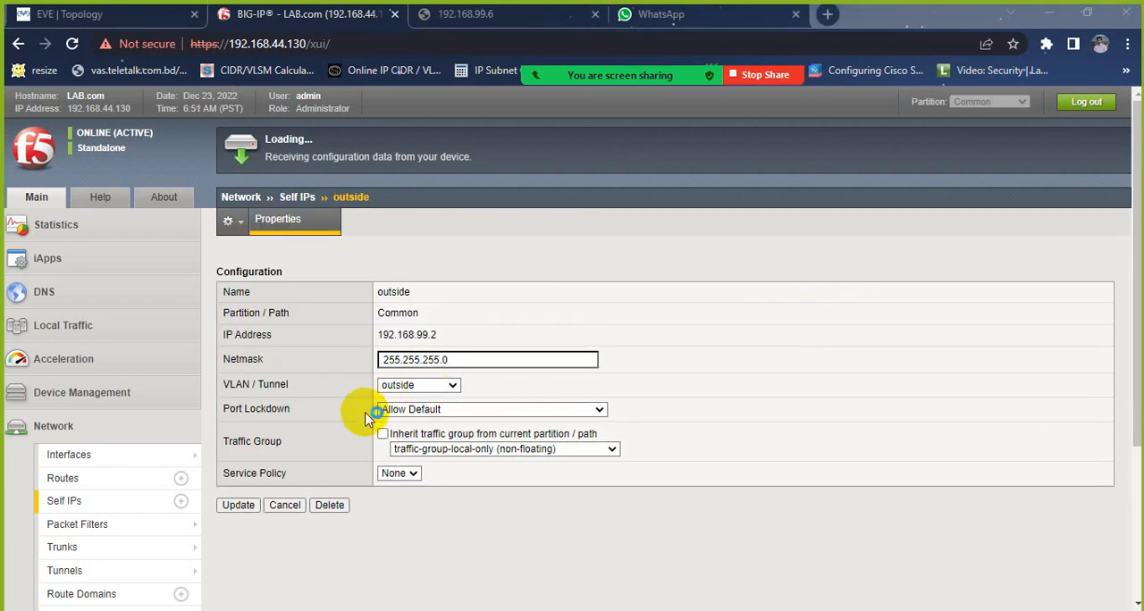
left_click_drag(225, 408, 456, 408)
left_click(865, 344)
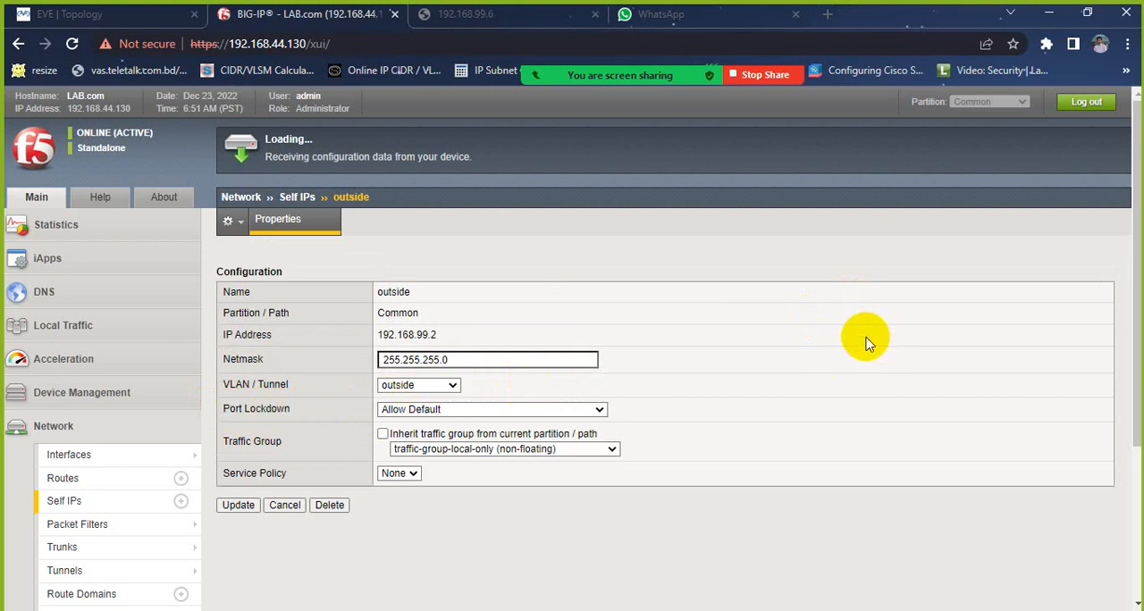
Step: Switch to the Command Prompt and ping the self IP 192.168.99.2
key("alt+Tab")
key("Return")
key("Return")
key("Return")
key("Return")
key("Return")
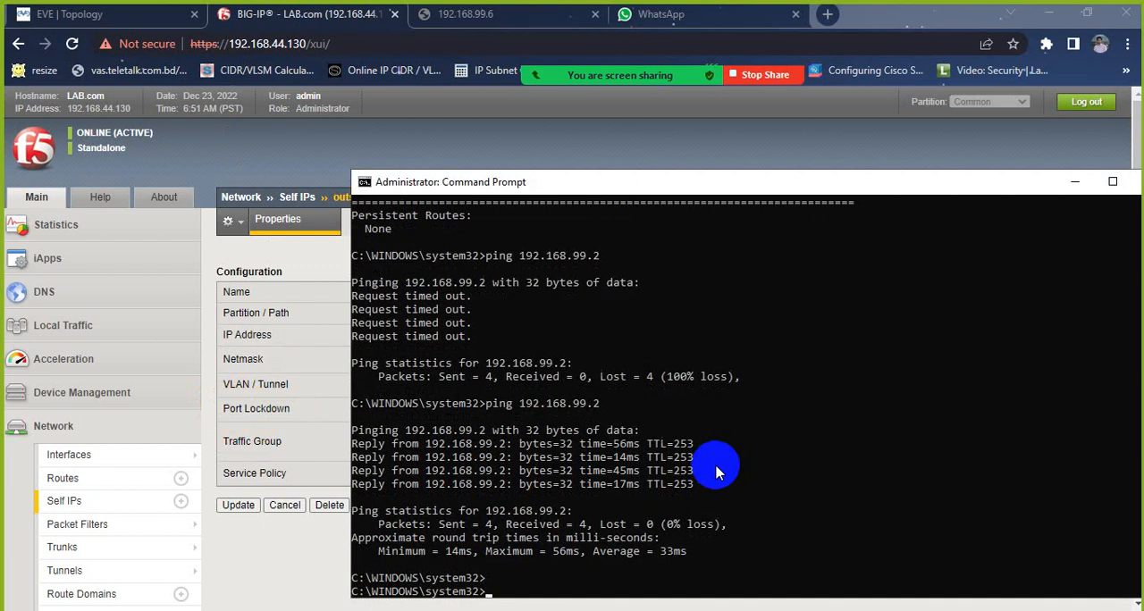
key("Return")
key("Return")
key("Return")
key("Return")
key("Return")
key("Return")
key("Return")
key("Return")
key("Return")
key("Return")
key("Return")
key("Return")
key("Return")
key("Return")
key("Return")
key("Return")
key("Return")
key("Return")
key("Return")
key("Return")
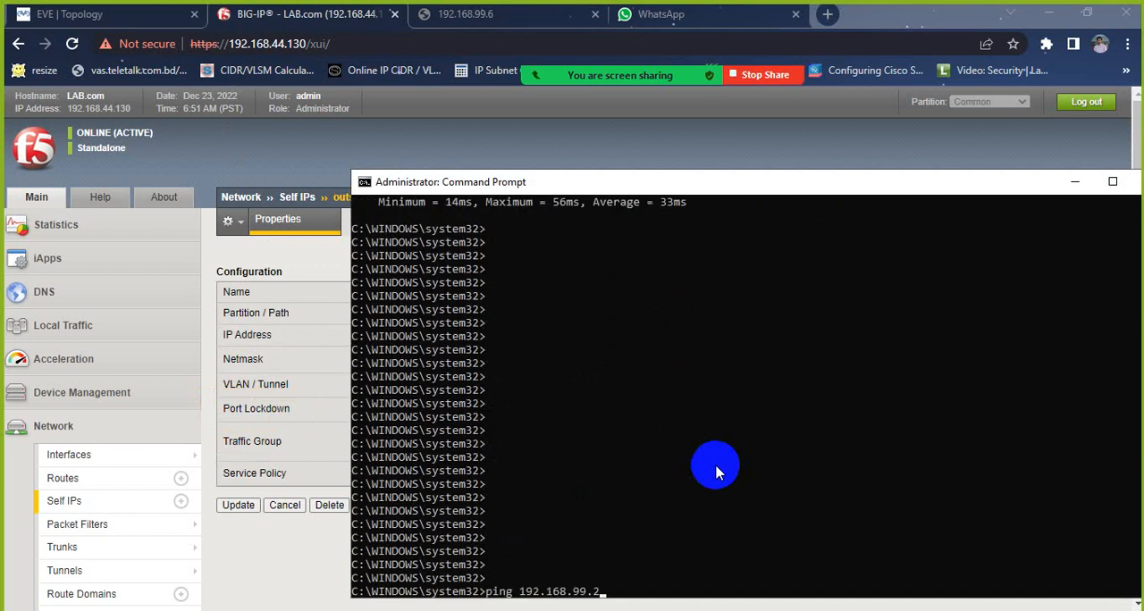
key("Return")
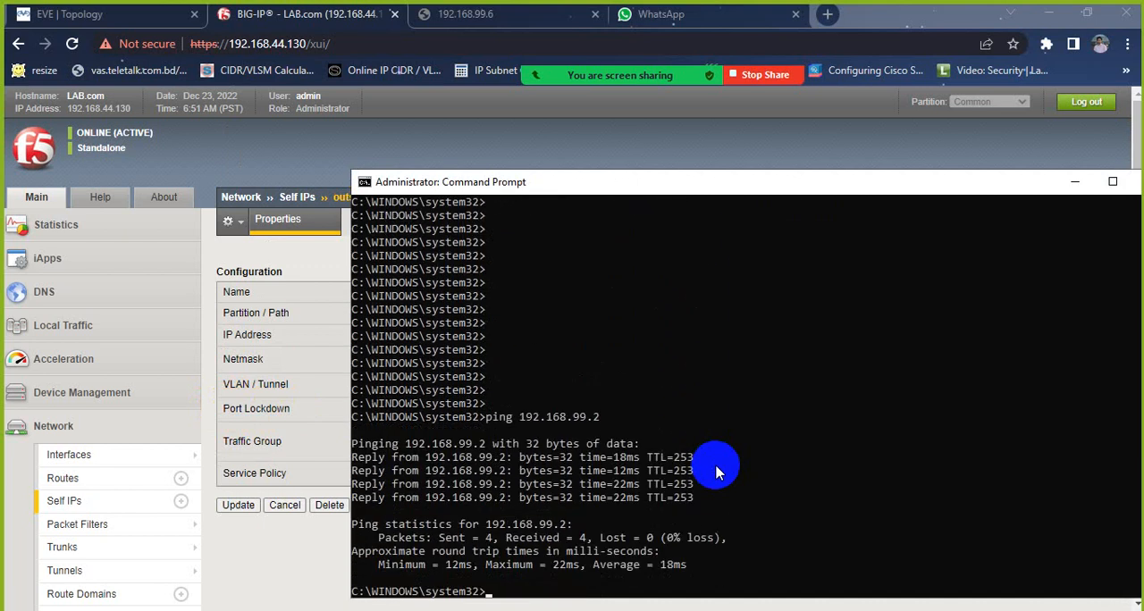
Step: Ping the virtual server address 192.168.99.6
key("Return")
key("Return")
key("Return")
key("Return")
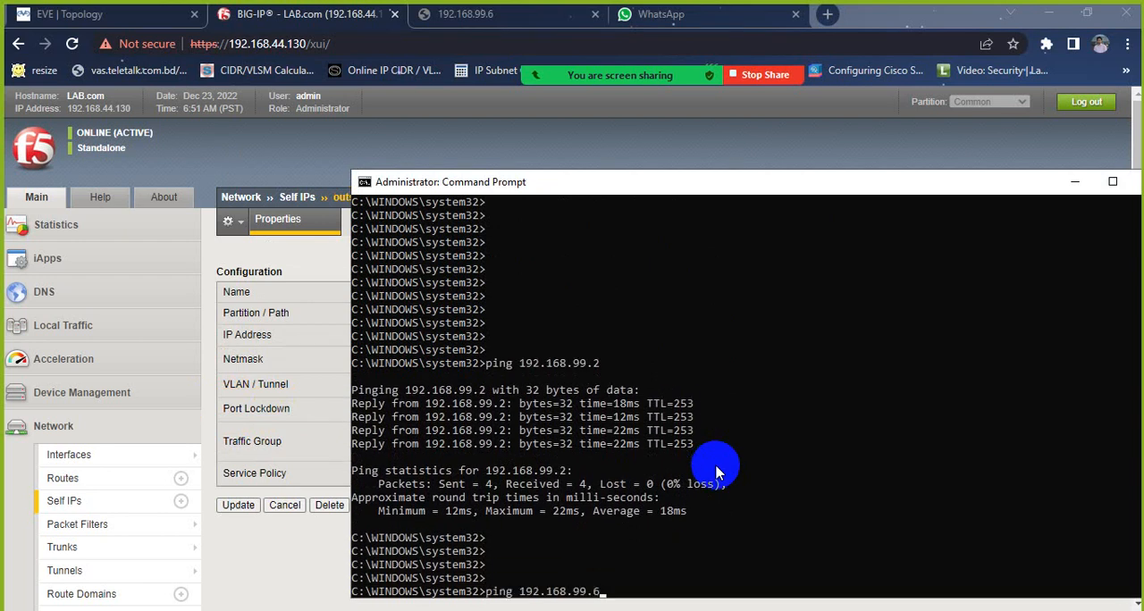
key("Return")
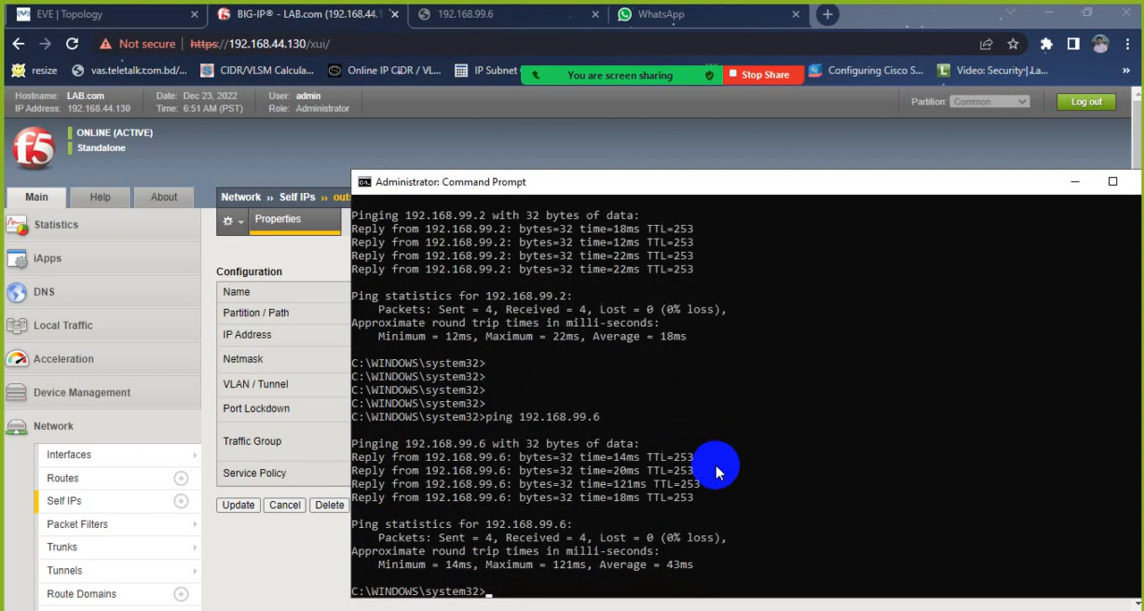
Step: Print the Windows routing table with route print
key("Return")
key("Return")
key("Return")
key("Return")
key("Return")
key("Return")
key("Return")
key("Return")
key("Return")
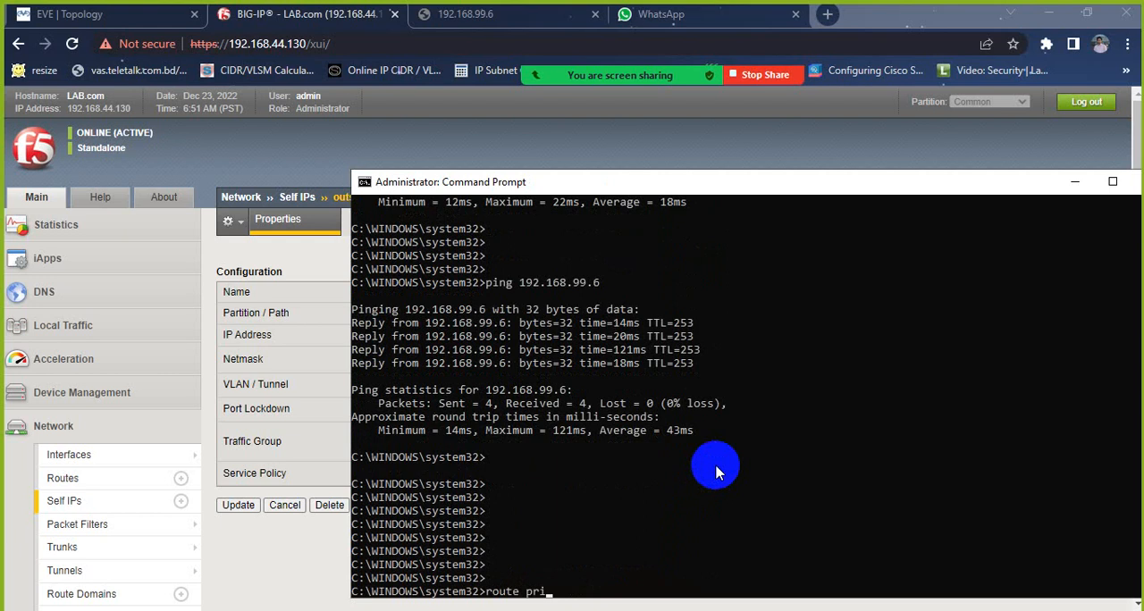
type("route print")
key("Return")
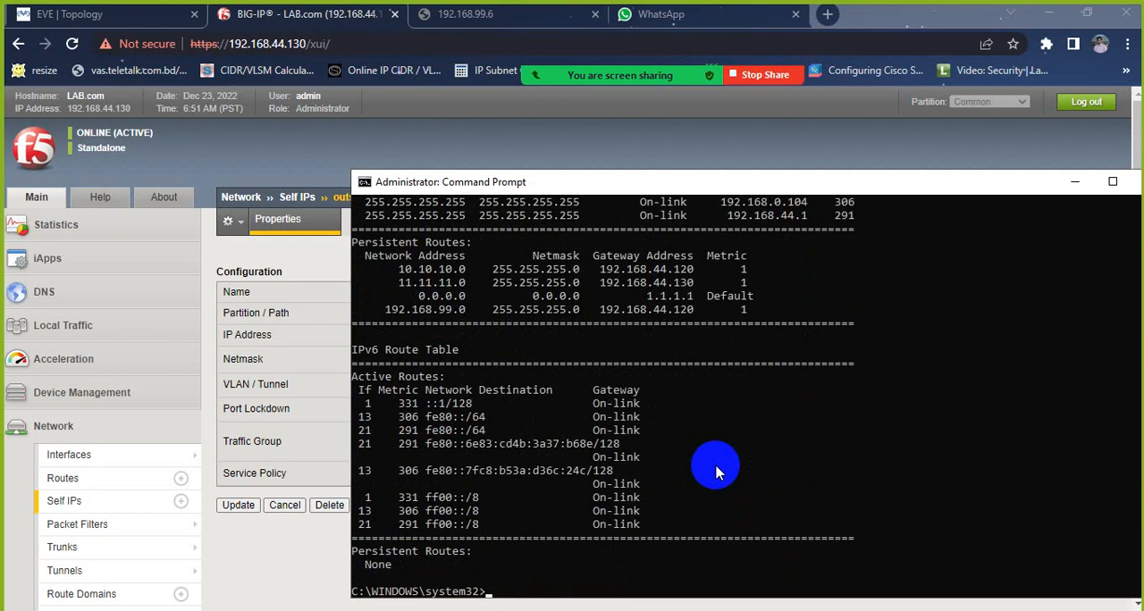
Step: Compare the persistent route for 10.10.10.0, including its netmask and gateway, with the Fortinet link in the EVE topology
left_click(72, 11)
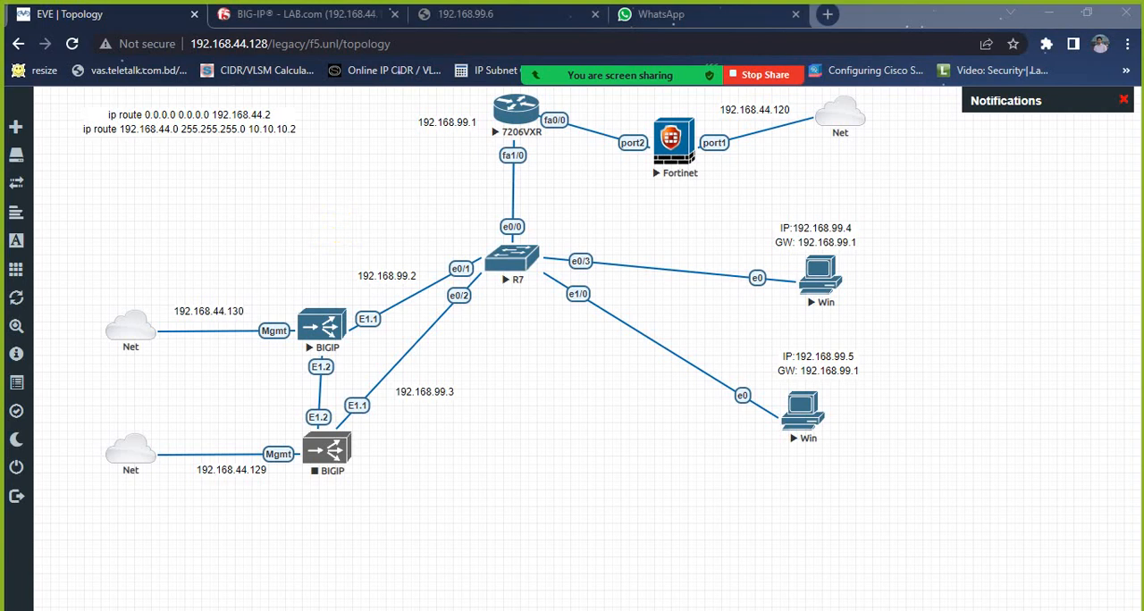
key("alt+Tab")
left_click_drag(642, 182, 472, 268)
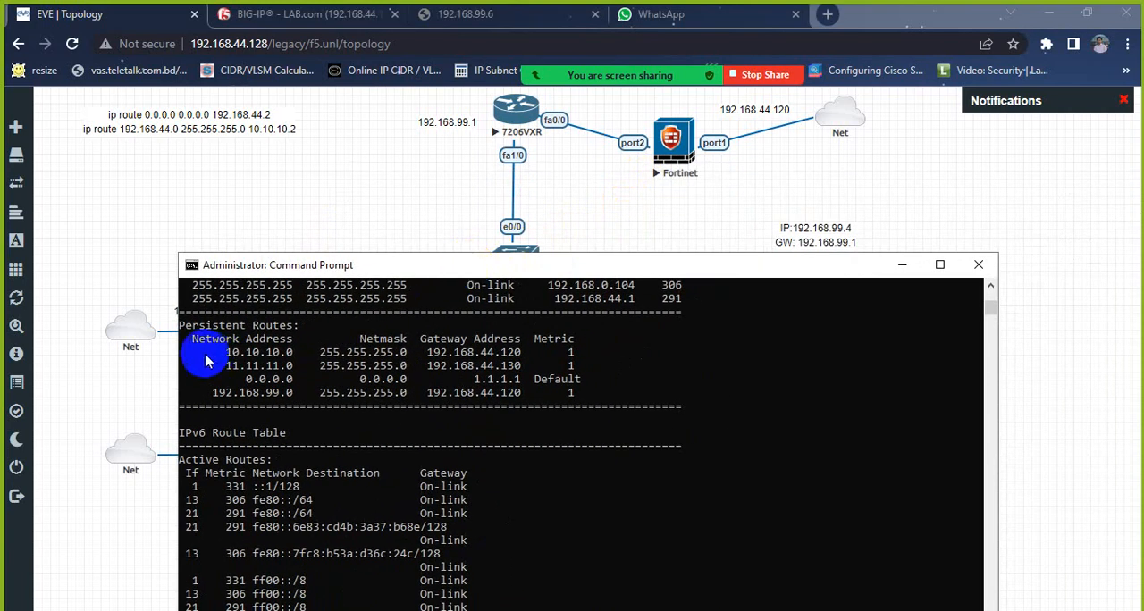
left_click_drag(197, 353, 293, 353)
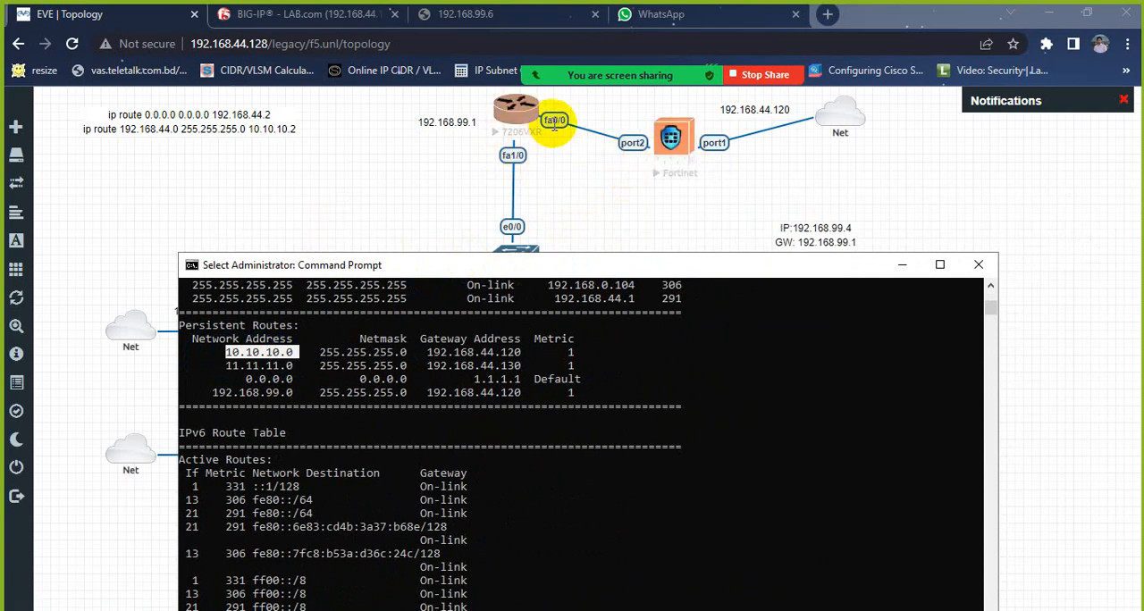
left_click(249, 354)
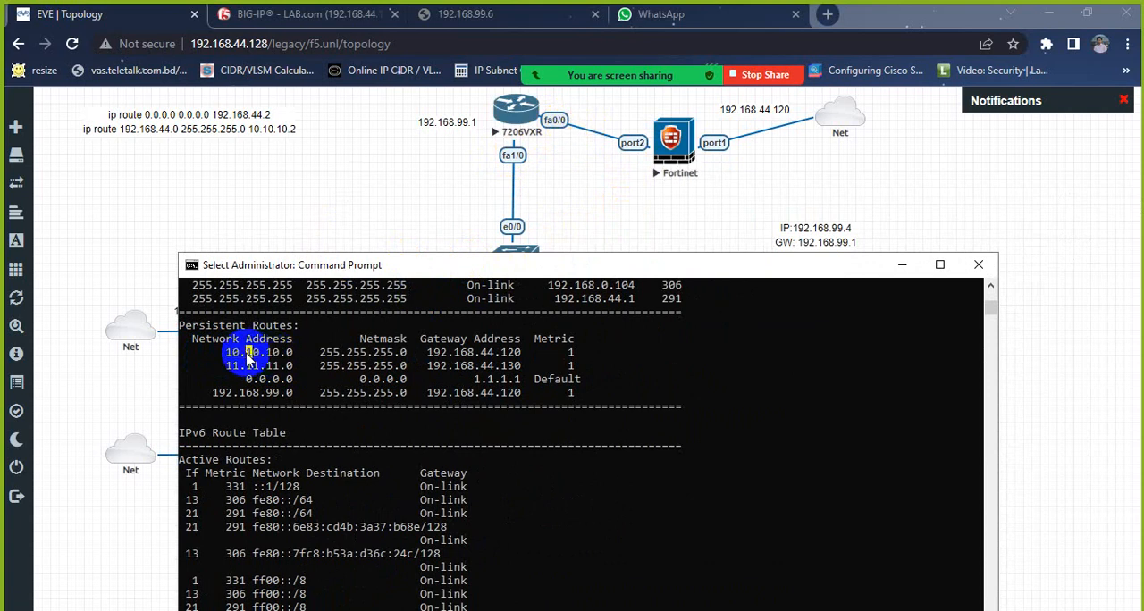
left_click_drag(230, 357, 304, 357)
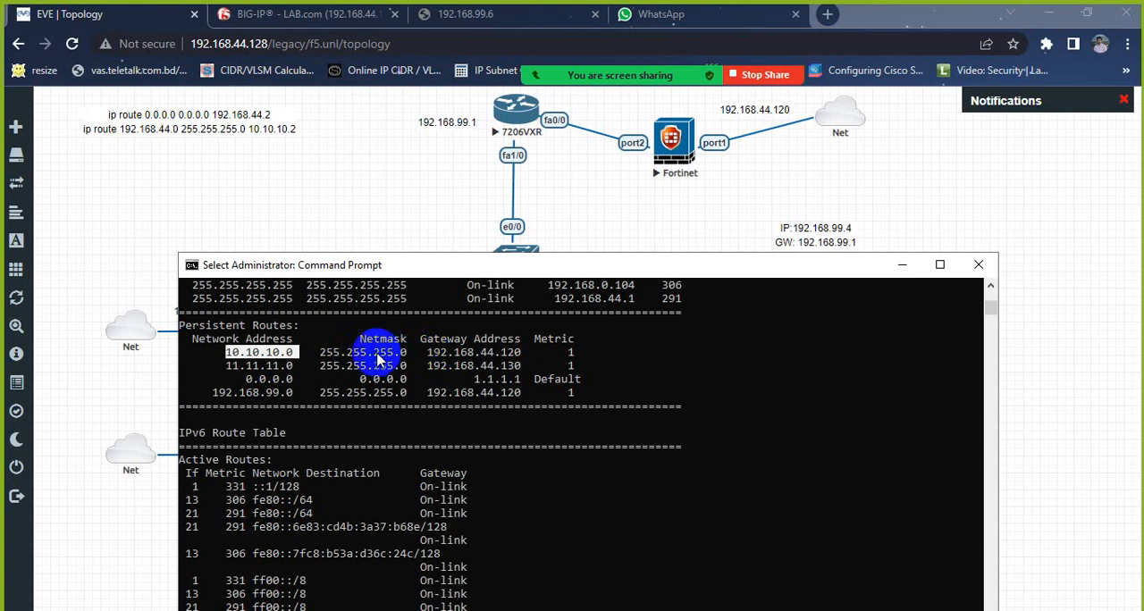
left_click_drag(322, 355, 445, 341)
left_click(476, 352)
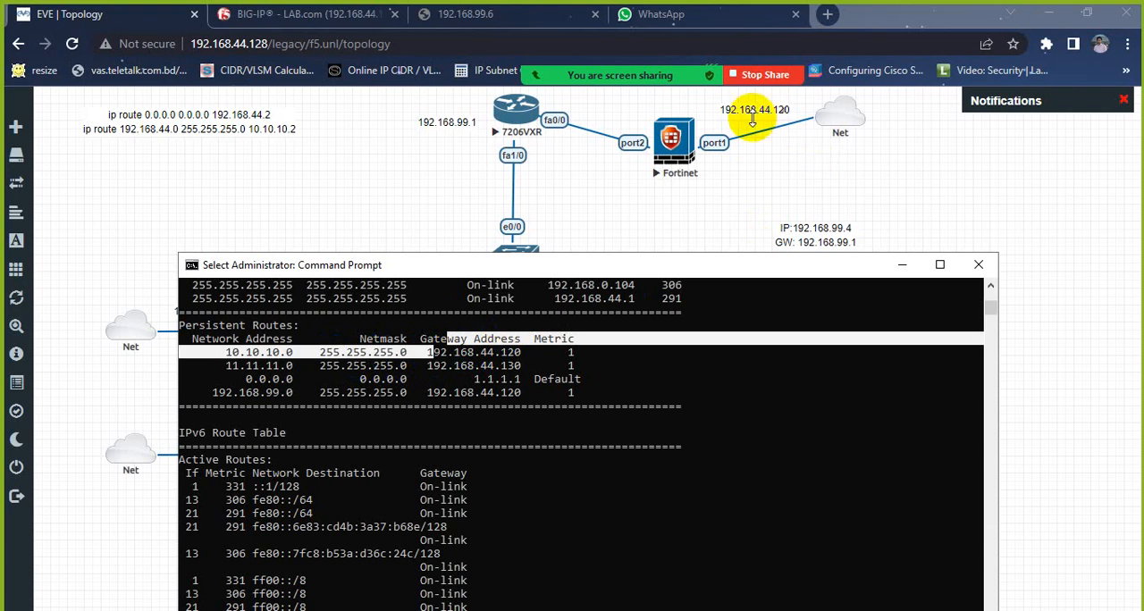
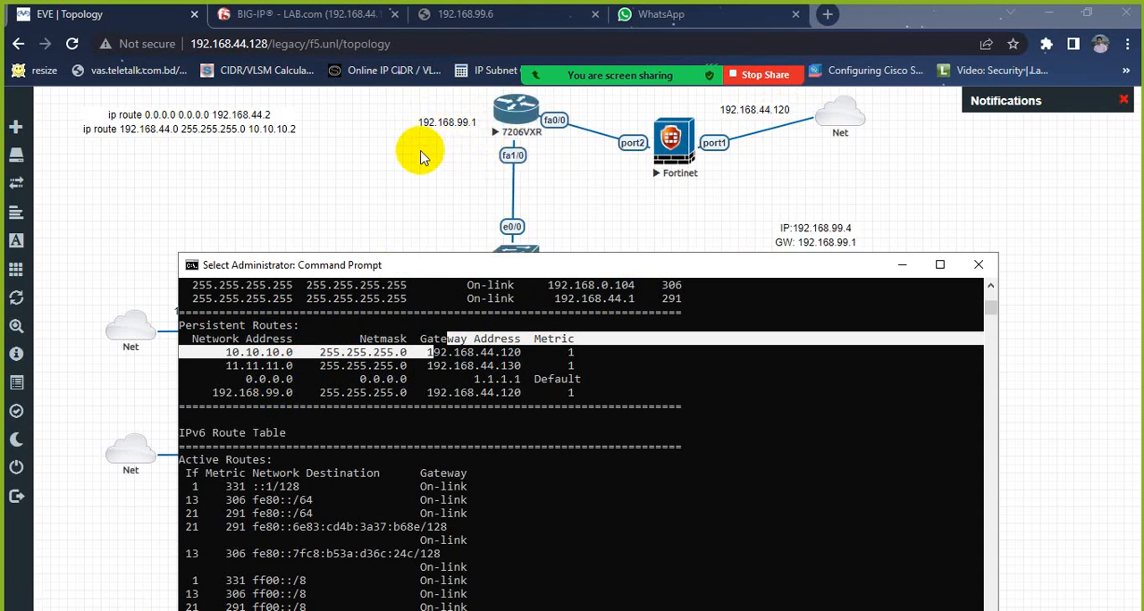
Step: Compare the persistent route for 192.168.99.0, including its gateway, with the address on the Fortinet's port1 link in the topology
left_click(221, 382)
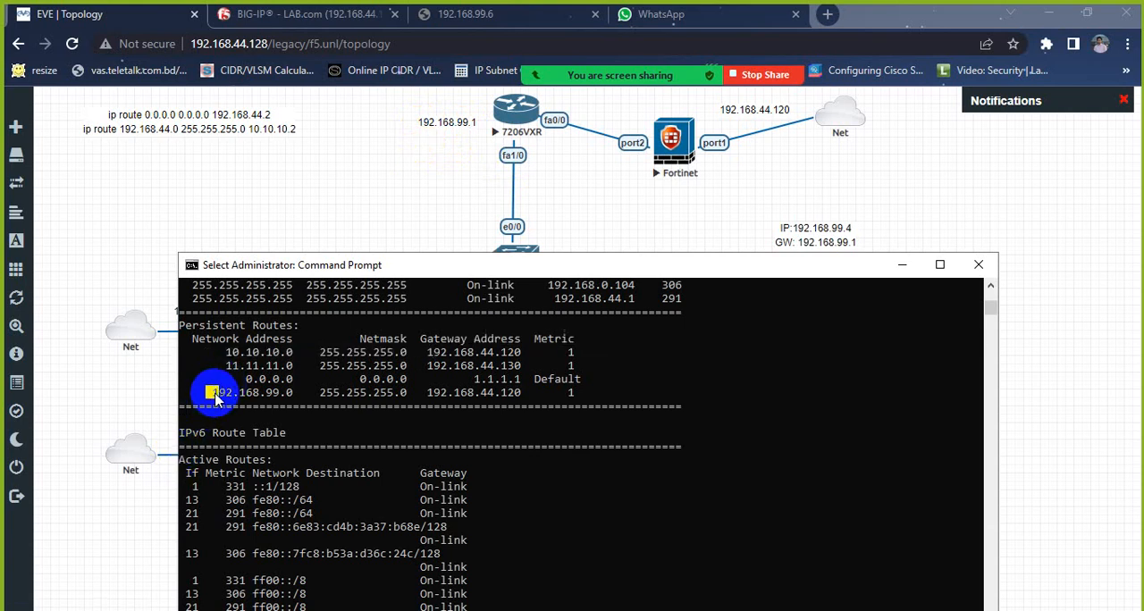
left_click_drag(266, 393, 518, 391)
left_click(442, 393)
left_click(463, 392)
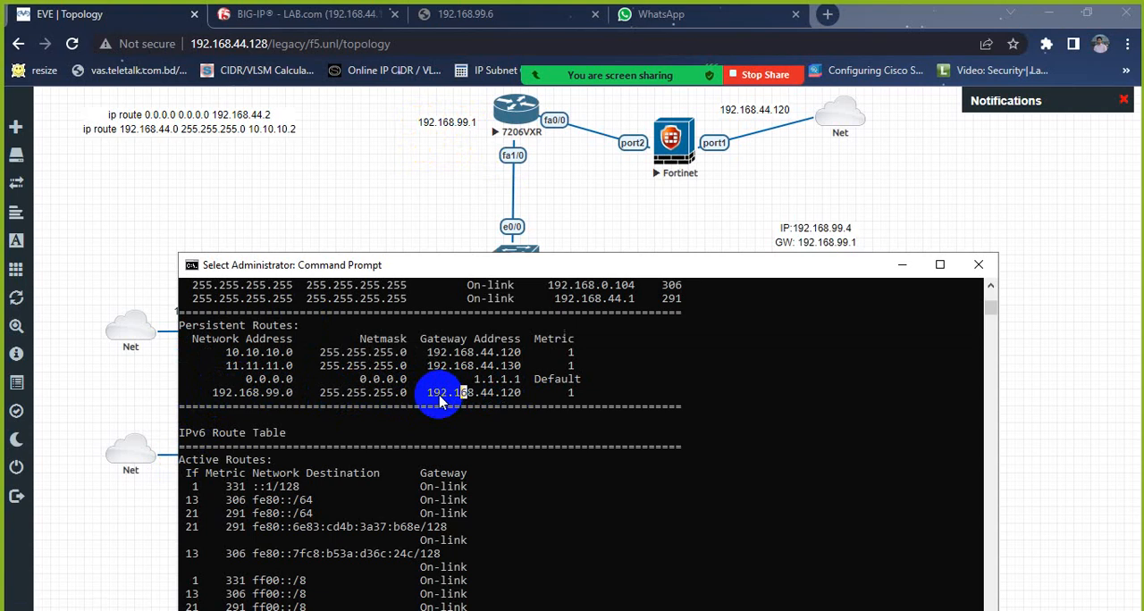
left_click_drag(427, 400, 527, 393)
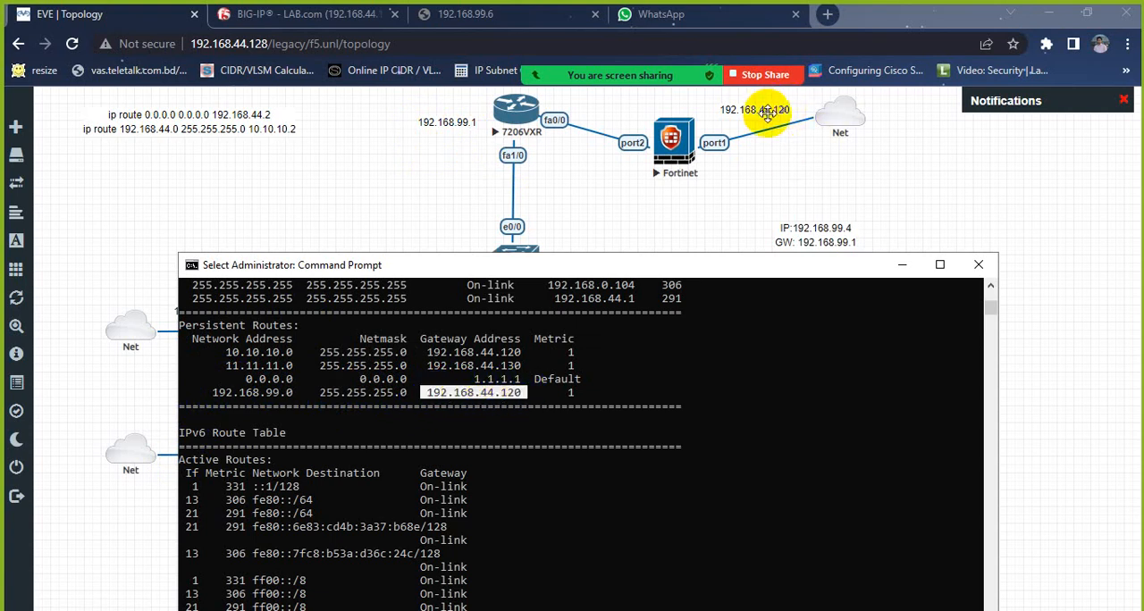
left_click(900, 264)
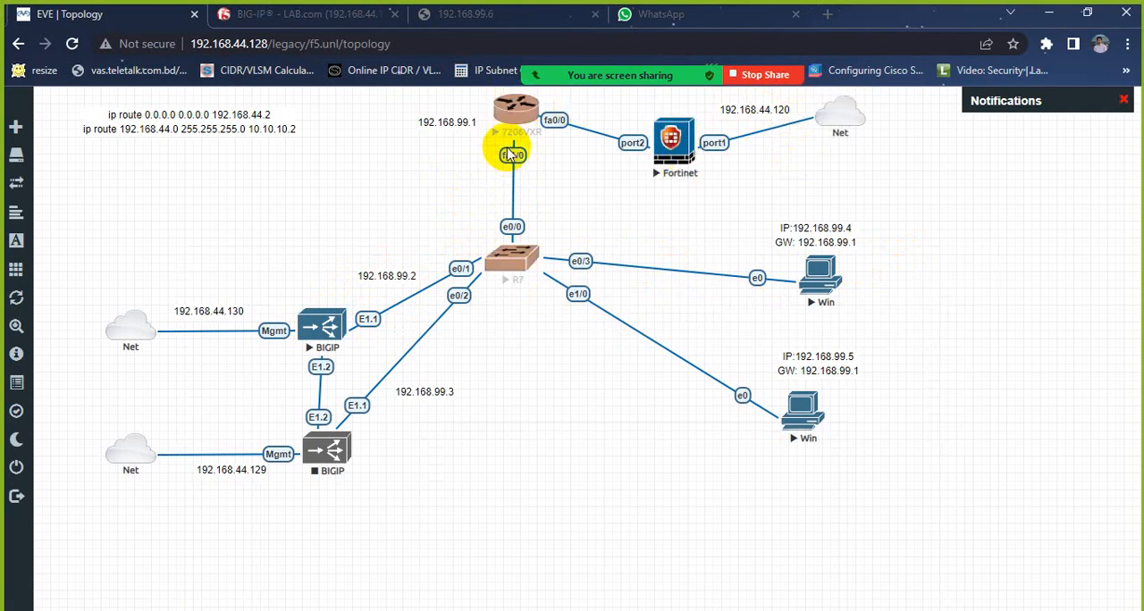
left_click(661, 610)
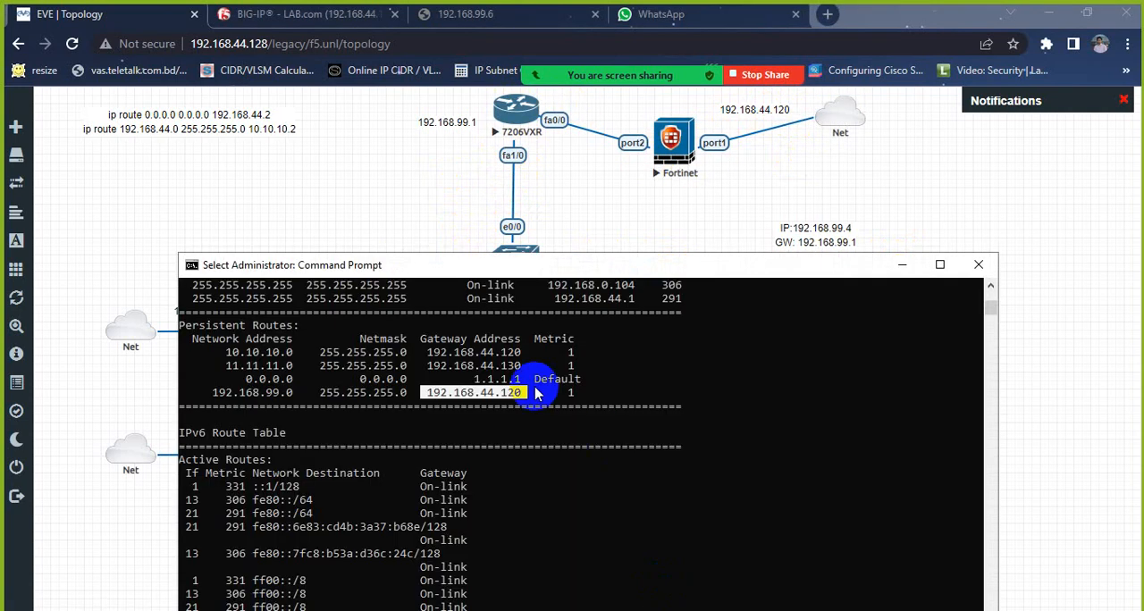
left_click_drag(557, 273, 561, 119)
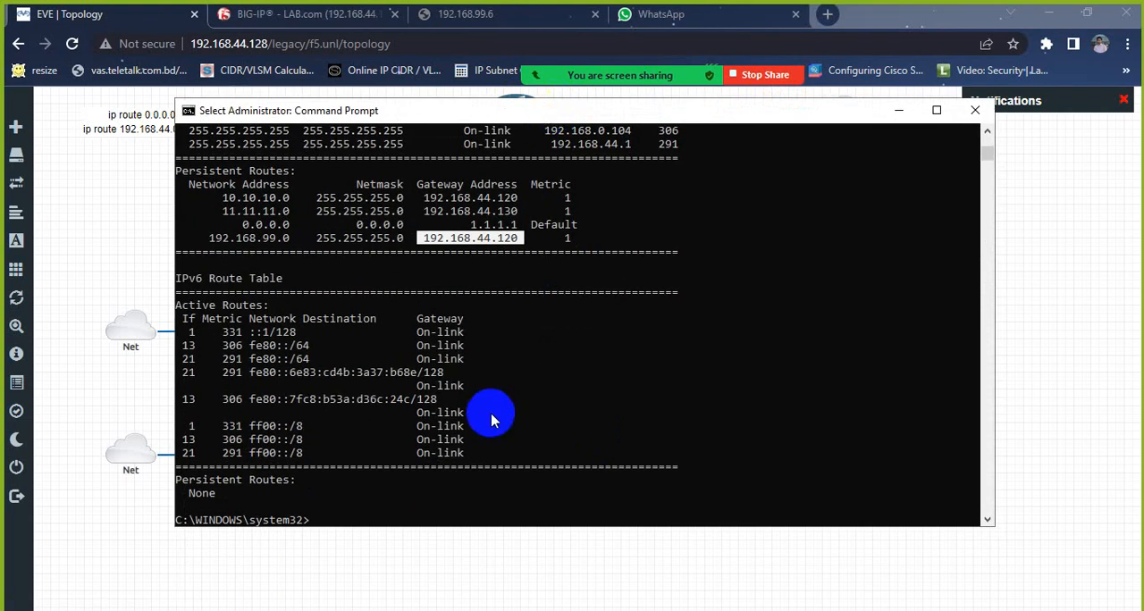
key("Return")
key("Return")
key("Return")
key("Return")
key("Return")
key("Return")
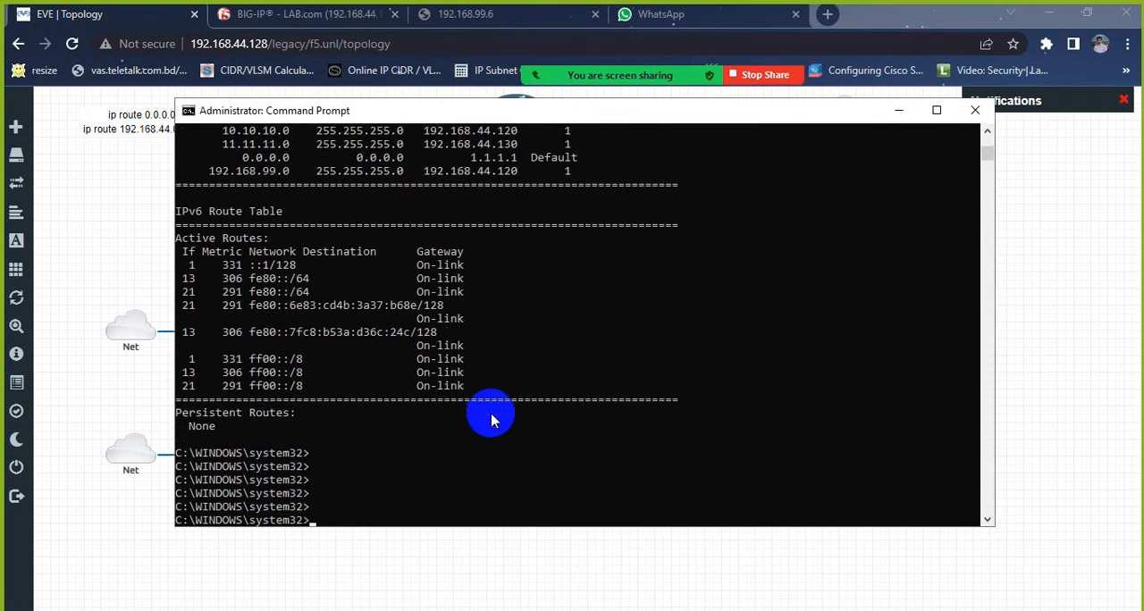
left_click(898, 110)
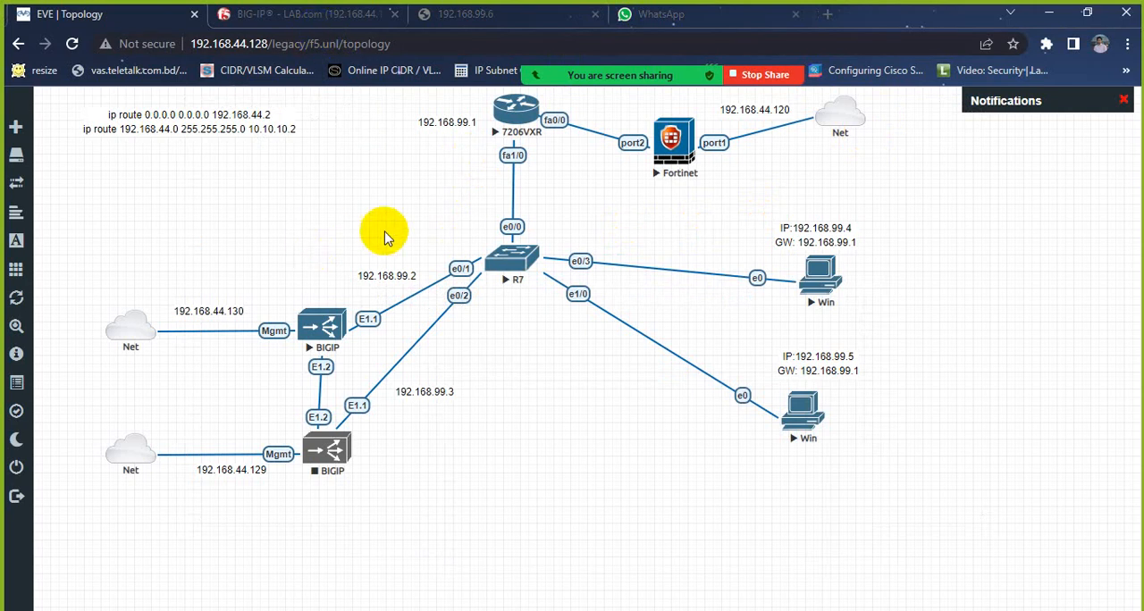
left_click(342, 16)
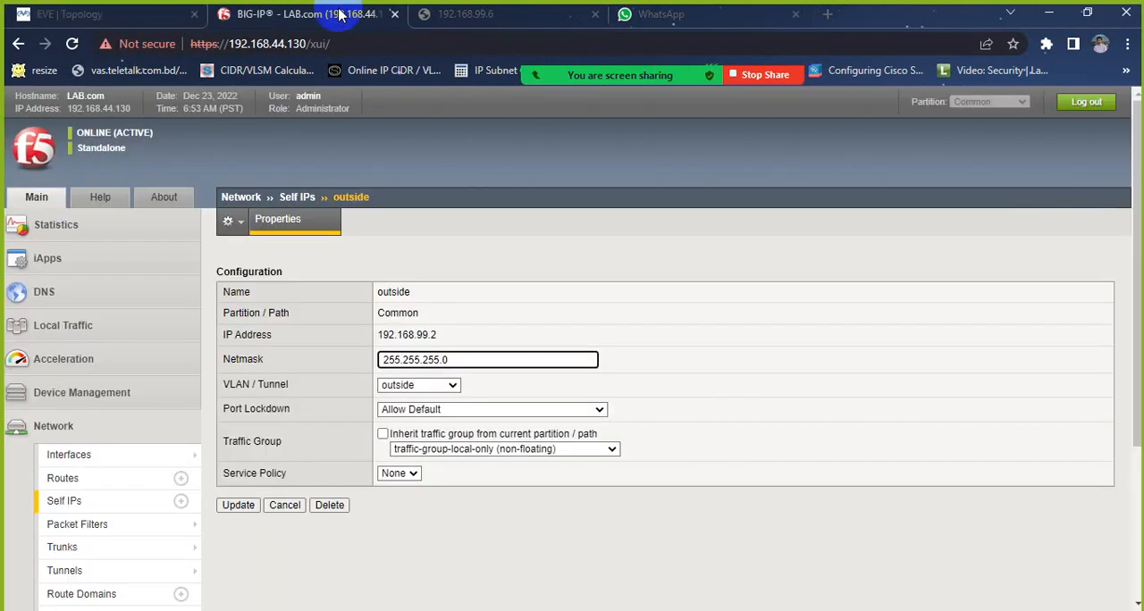
left_click(144, 16)
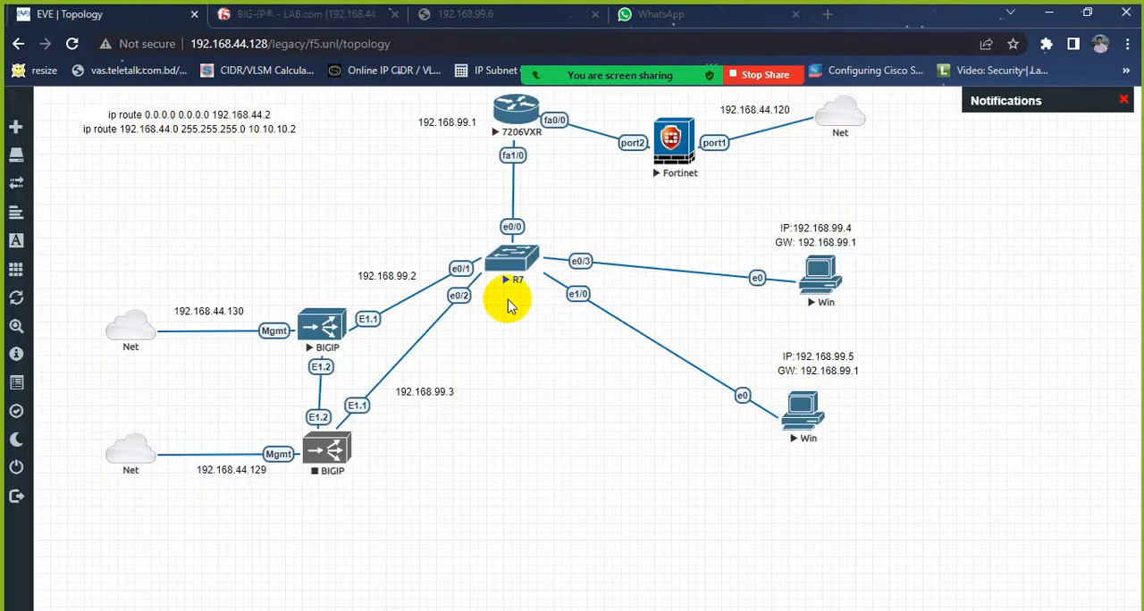
Step: Open the virtual server page at 192.168.99.6 over HTTP instead of HTTPS and reload it to check which server answers
left_click(479, 16)
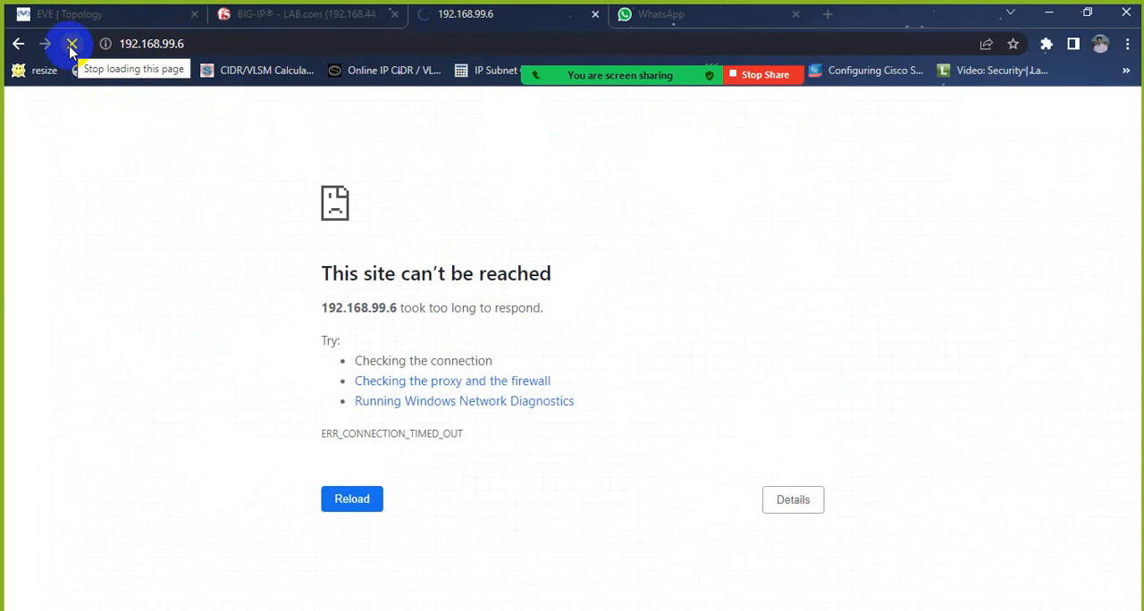
left_click(255, 42)
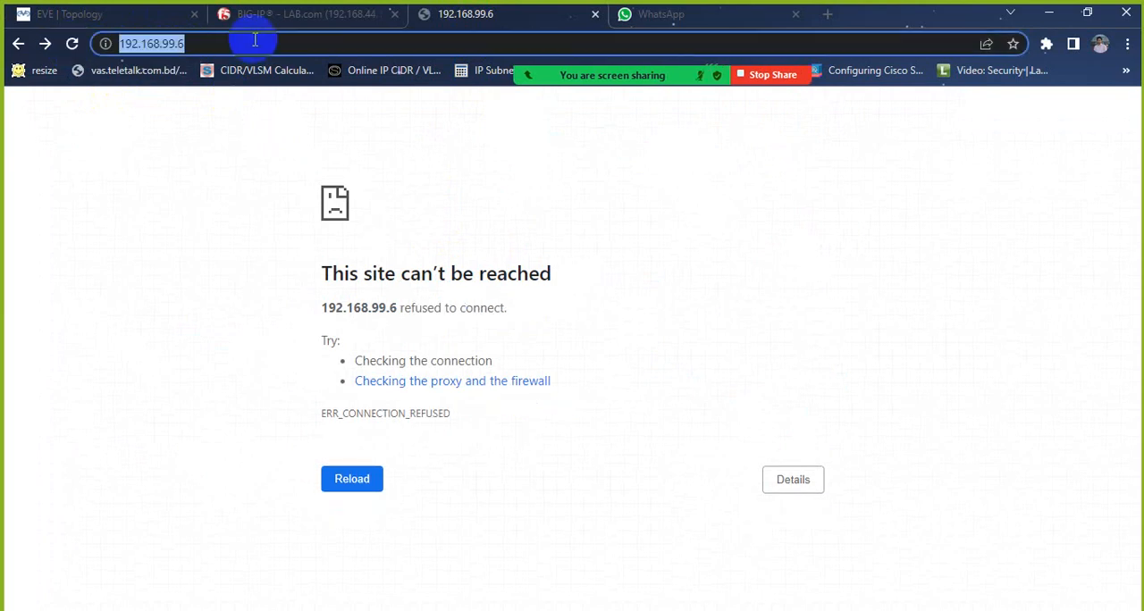
left_click(257, 43)
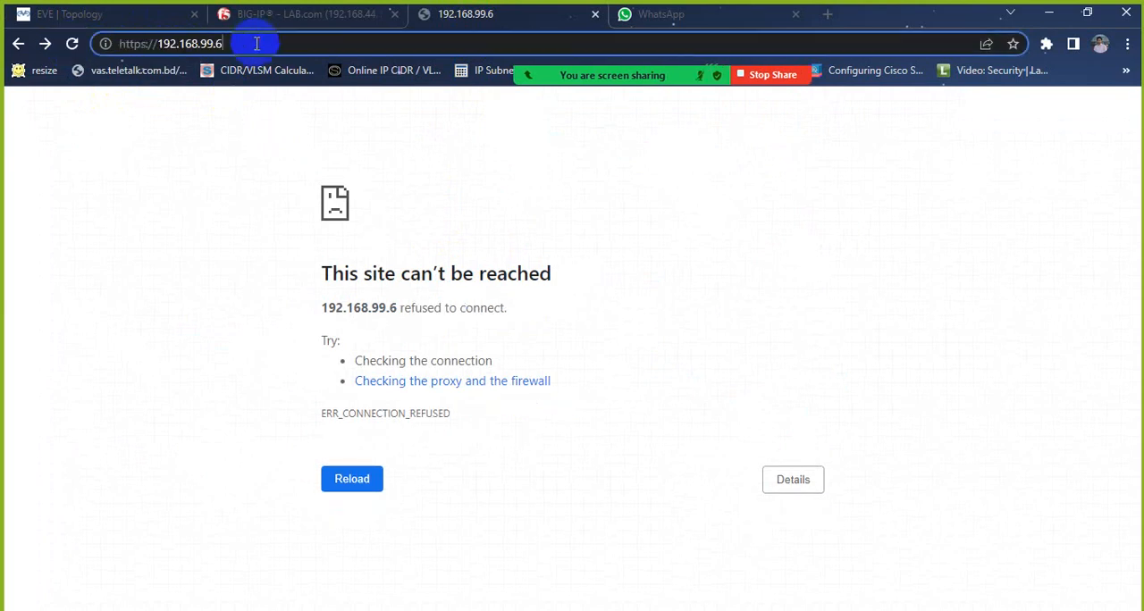
left_click(147, 44)
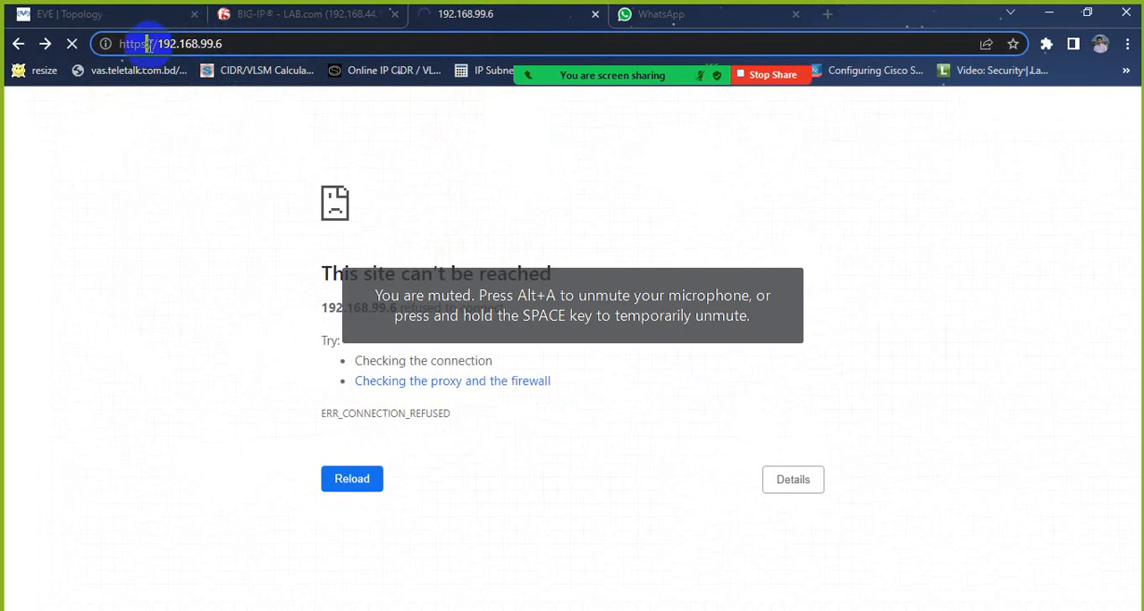
key("BackSpace")
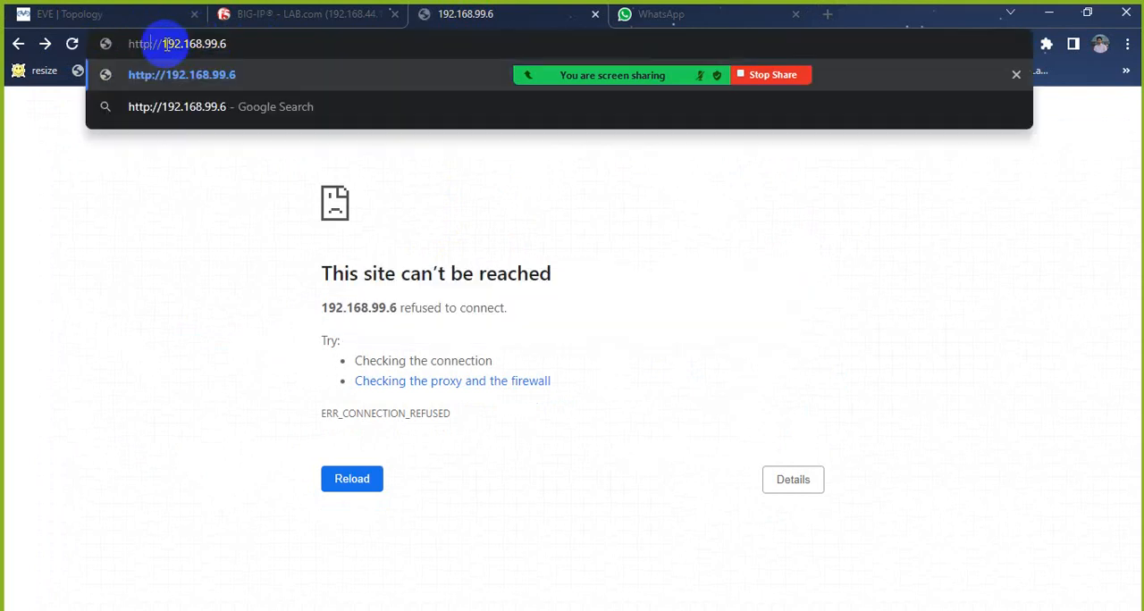
key("Return")
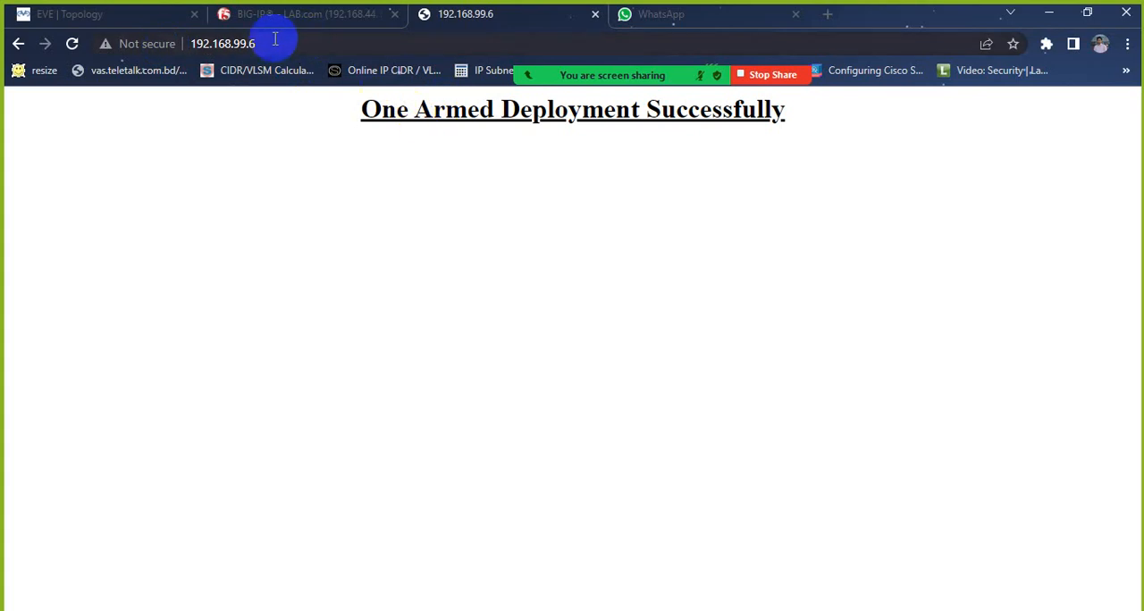
left_click(72, 46)
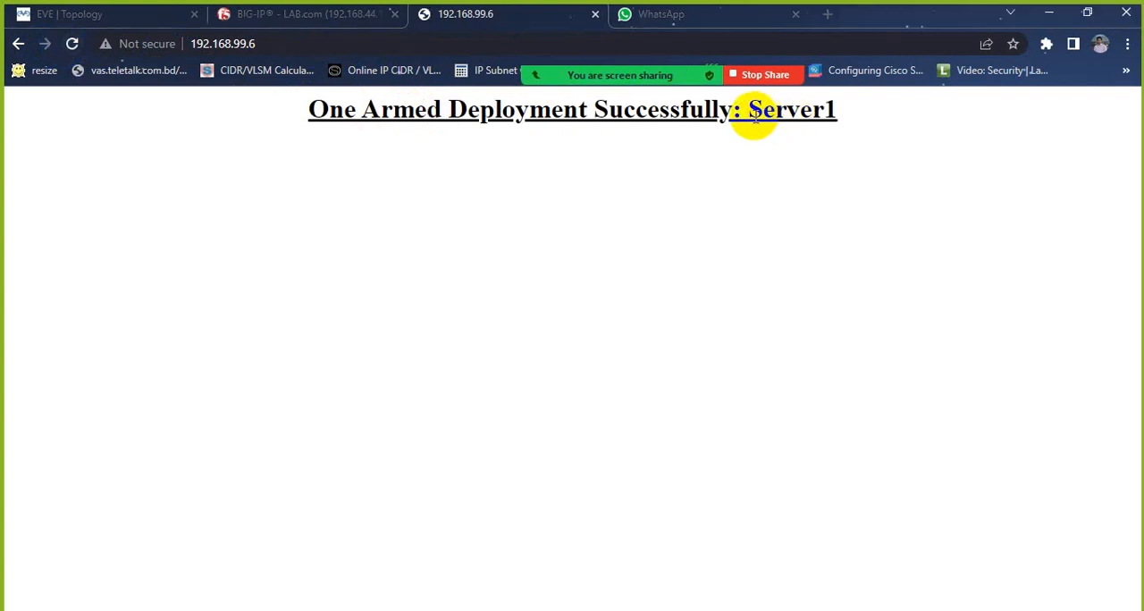
left_click_drag(751, 115, 839, 119)
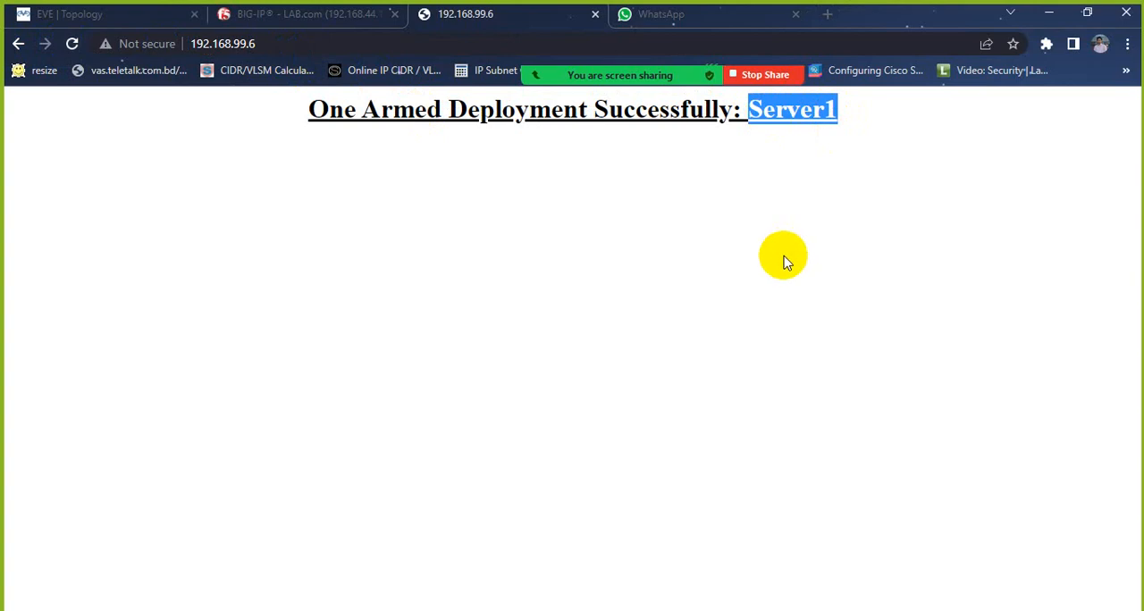
Step: Open the console of the Win node with IP 192.168.99.5 from the EVE topology and close its Network Connections window
left_click(116, 15)
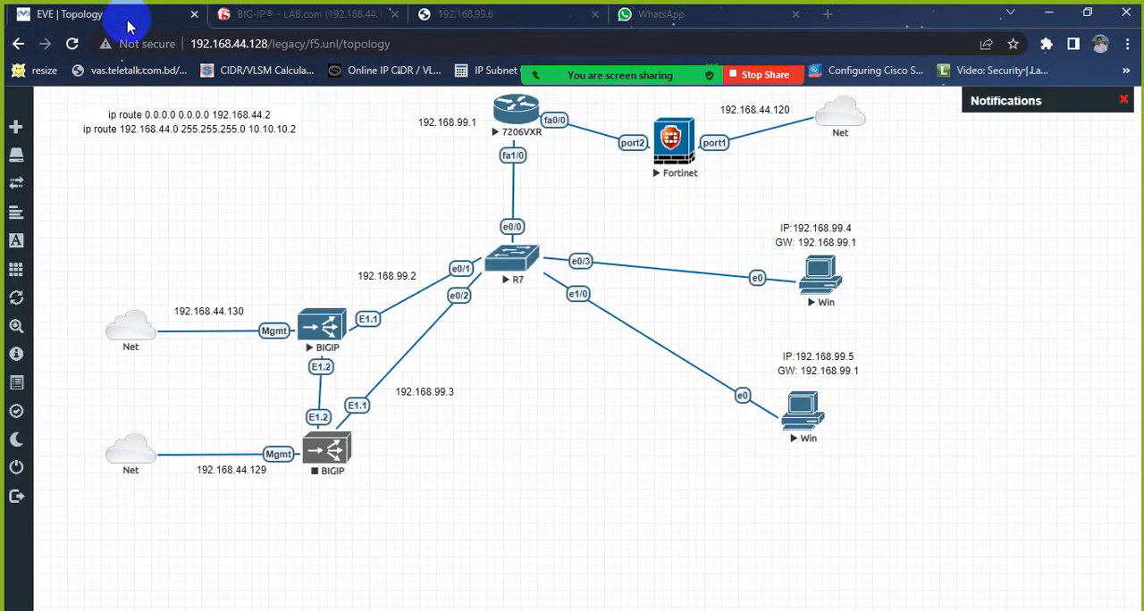
left_click(802, 409)
left_click(575, 157)
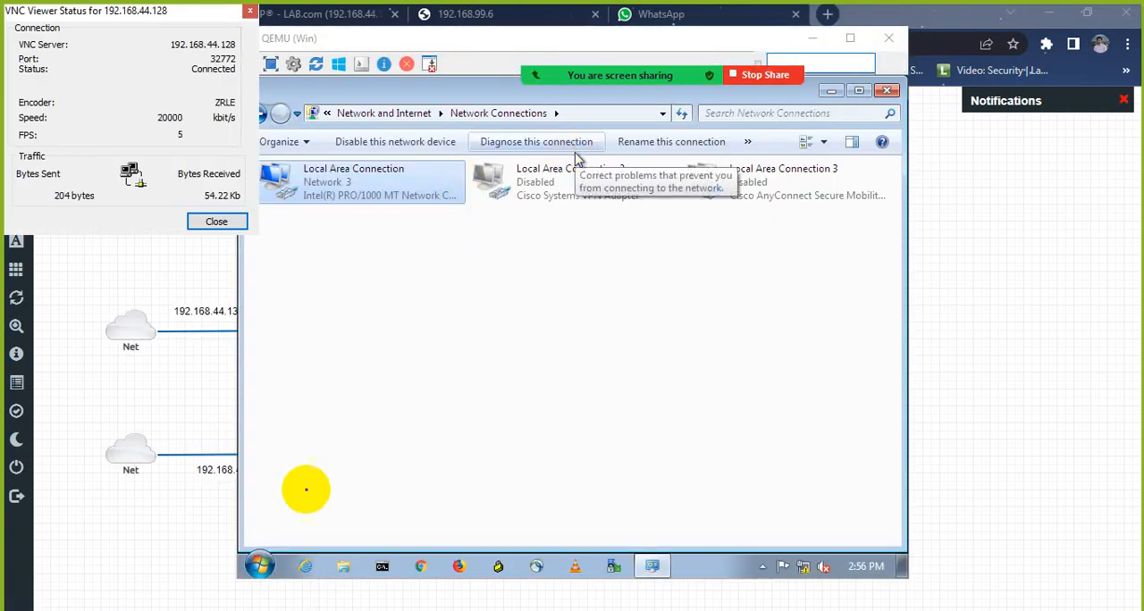
left_click(885, 91)
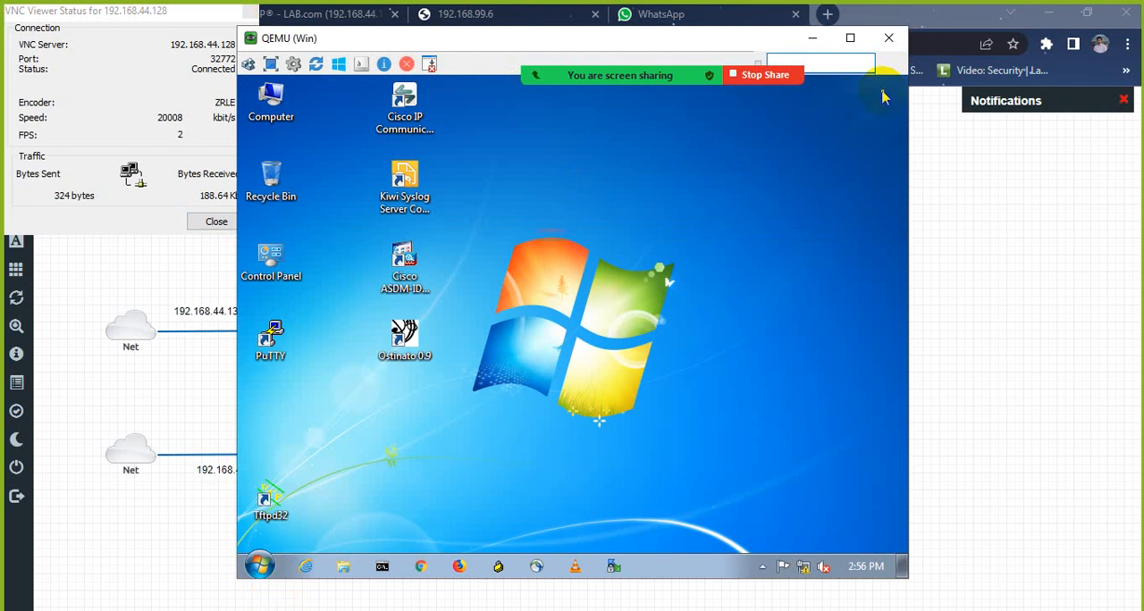
Step: Browse the contents of Local Disk (C:) on the Win machine, then minimize the window
double_click(297, 108)
left_click(407, 217)
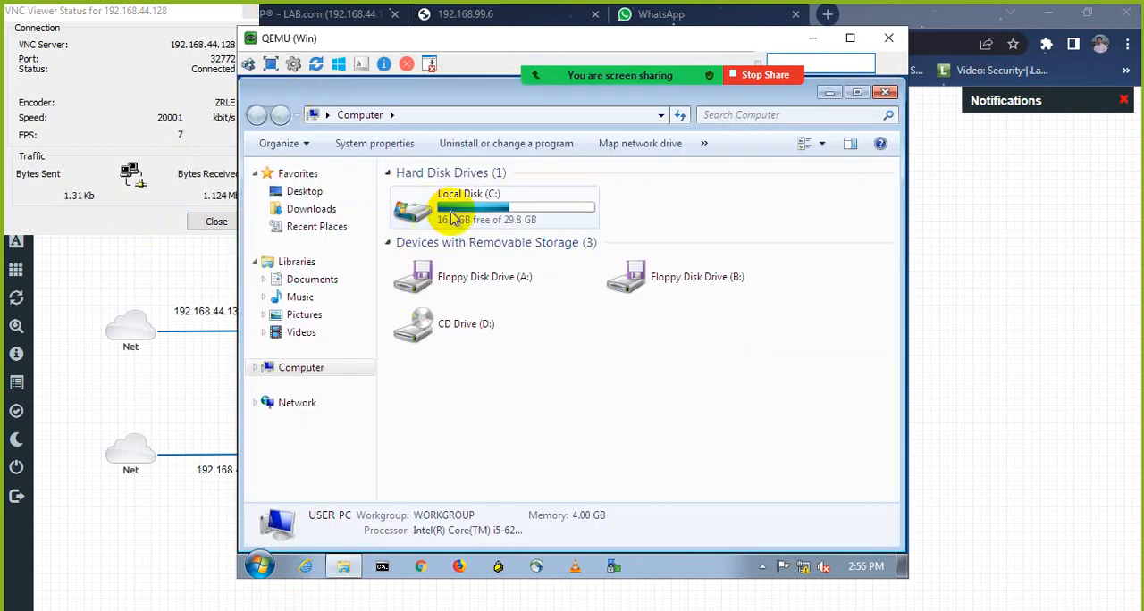
double_click(453, 219)
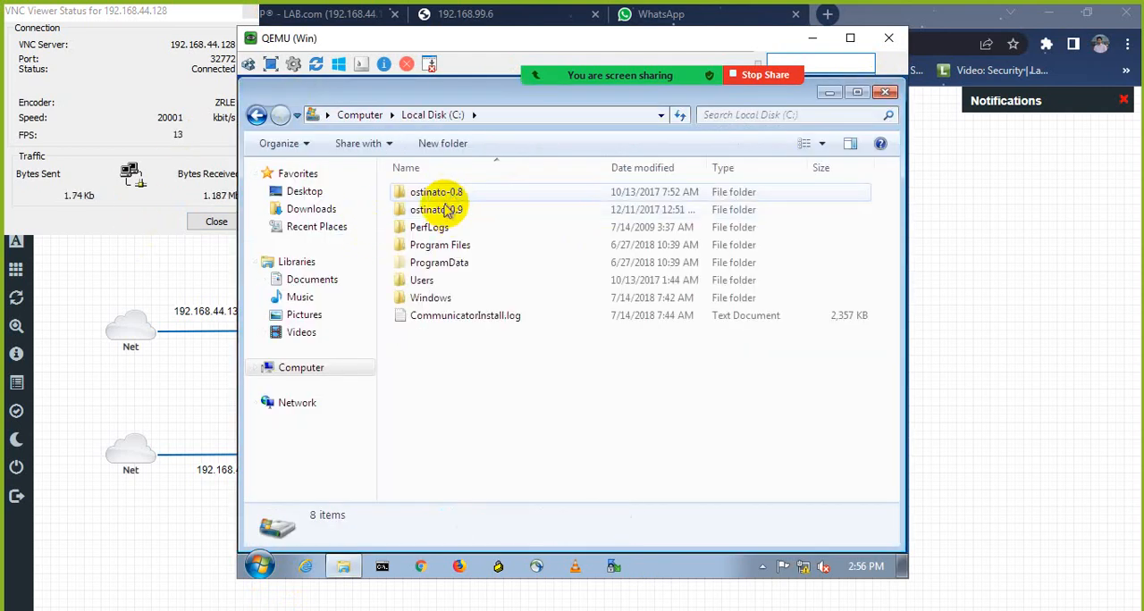
left_click(832, 92)
Step: Open the list for turning Windows features on or off from Programs and Features in the Control Panel
left_click(251, 263)
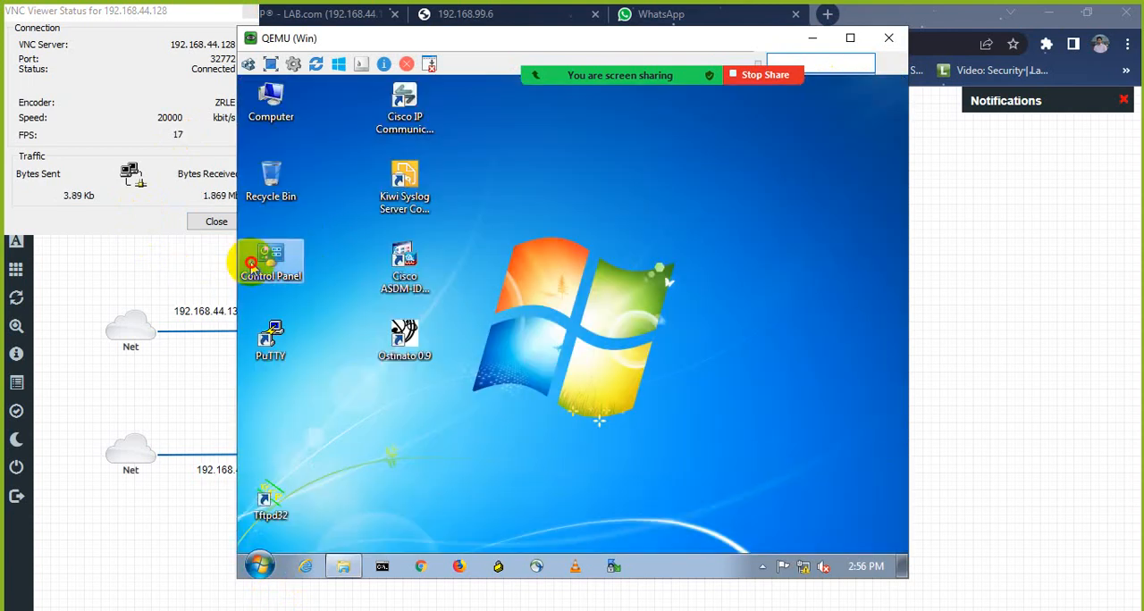
double_click(251, 264)
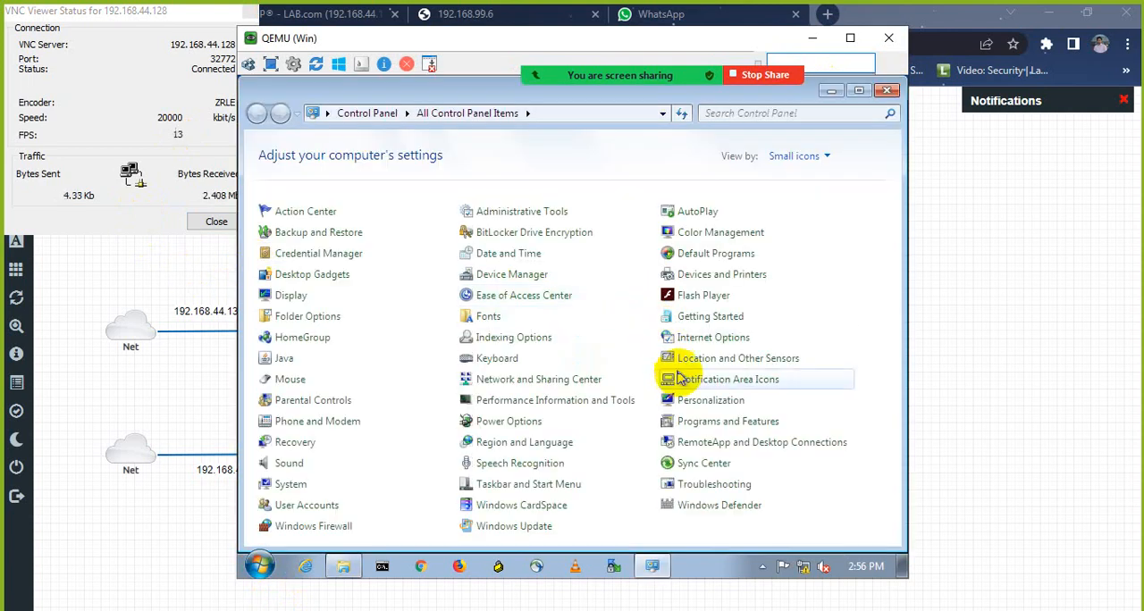
left_click(685, 429)
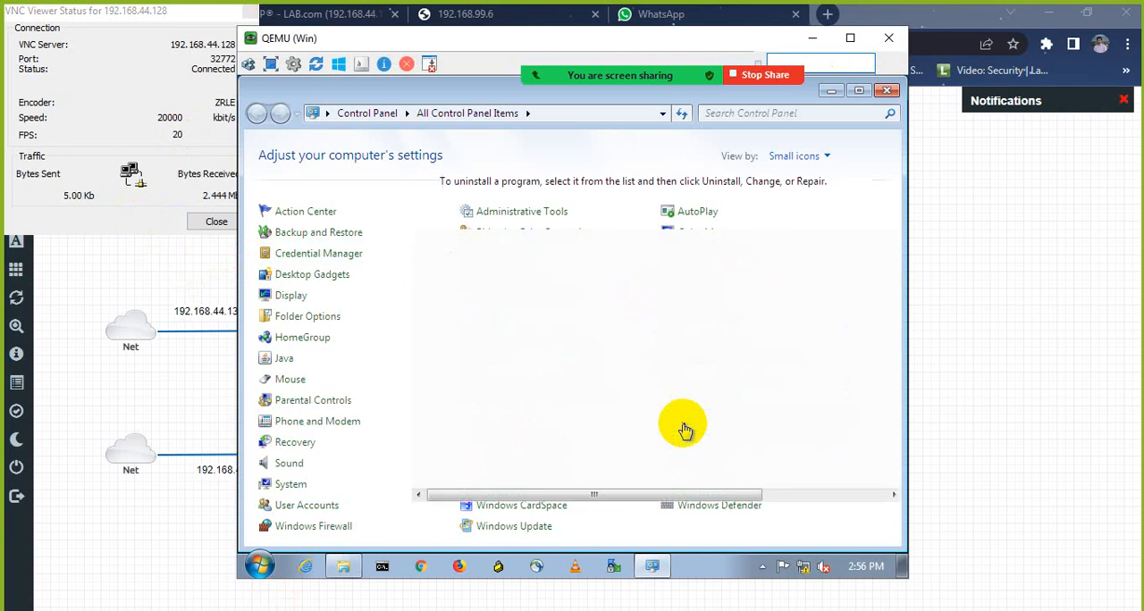
left_click(278, 198)
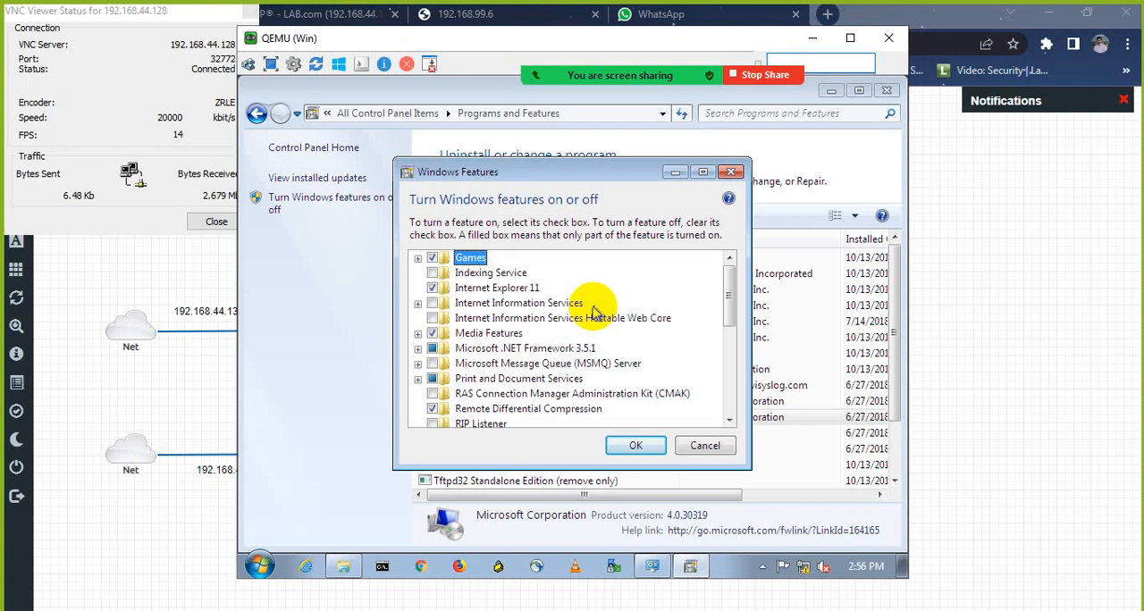
Step: Select Internet Information Services and its FTP Server, including both FTP Extensibility and FTP Service
left_click(432, 304)
left_click(418, 304)
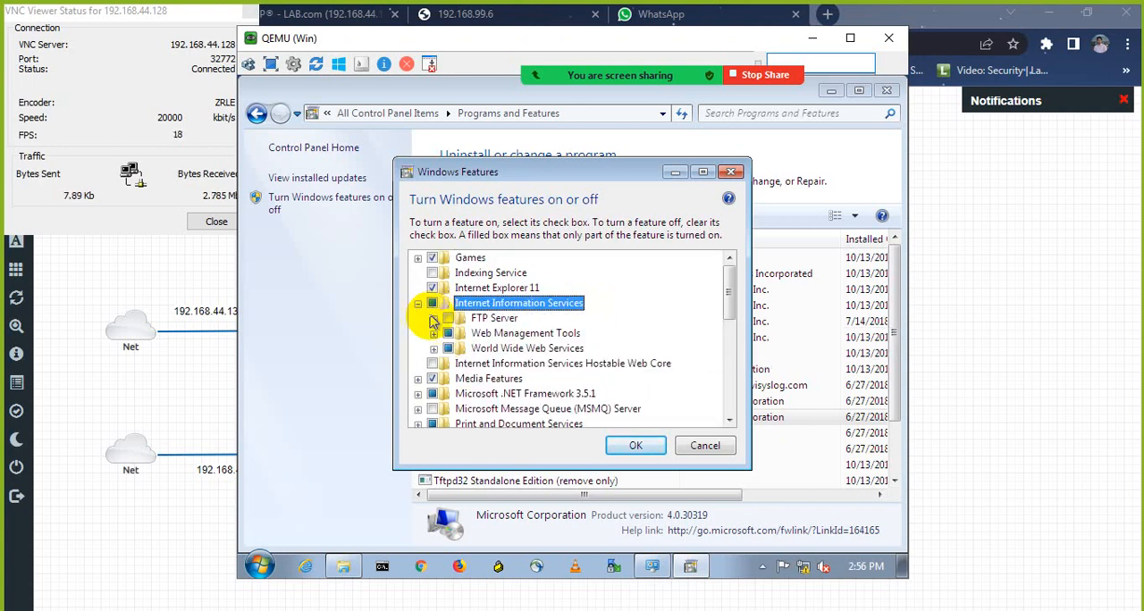
left_click(451, 320)
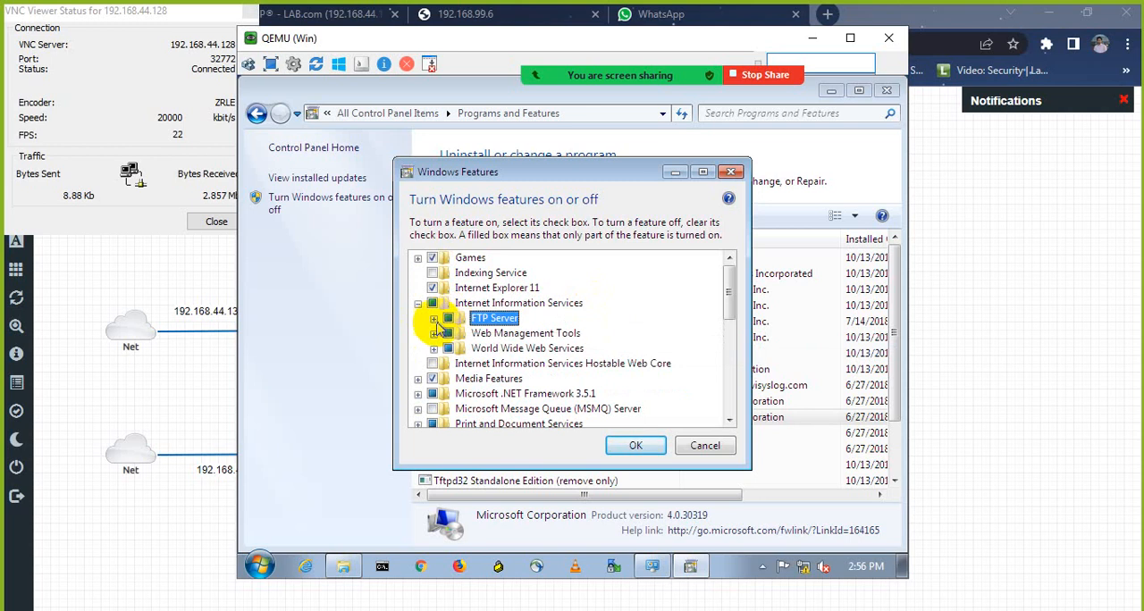
left_click(433, 318)
left_click(465, 347)
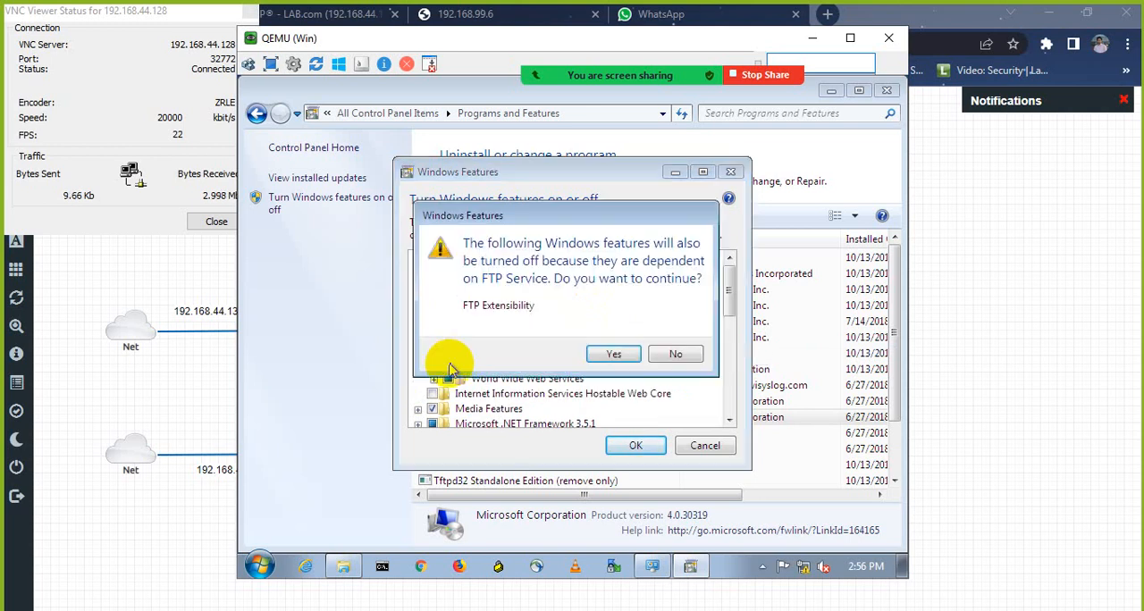
left_click(611, 354)
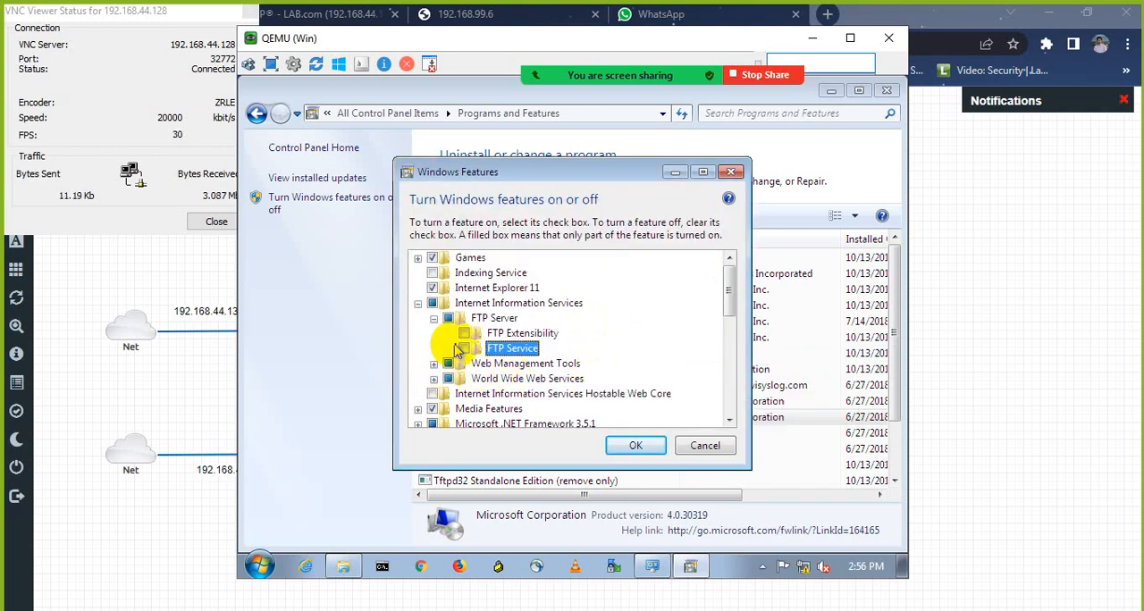
left_click(464, 333)
left_click(465, 349)
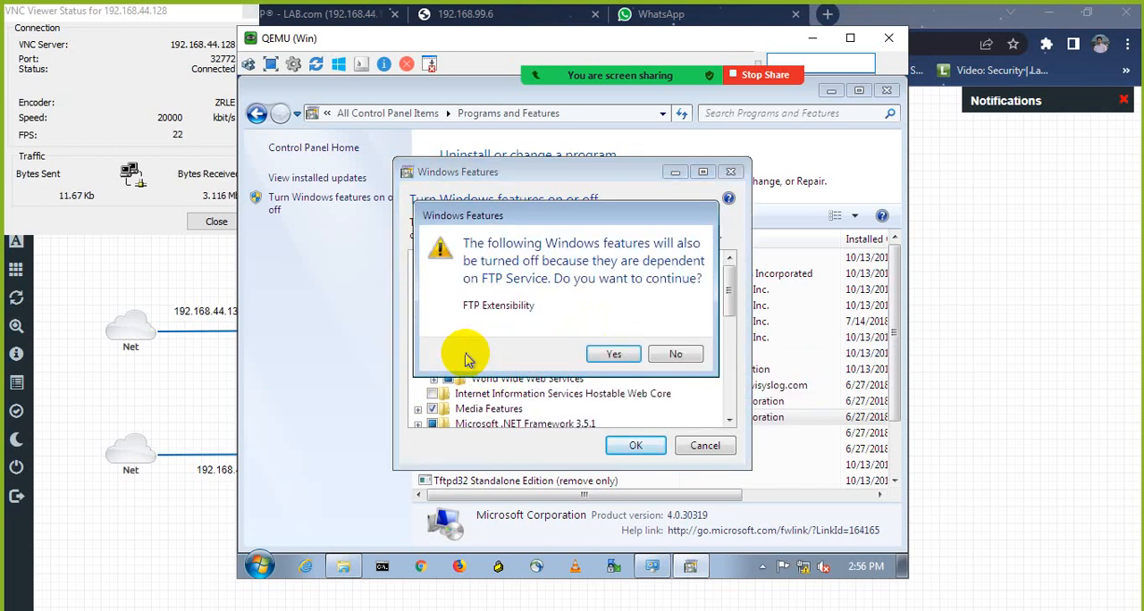
left_click(668, 350)
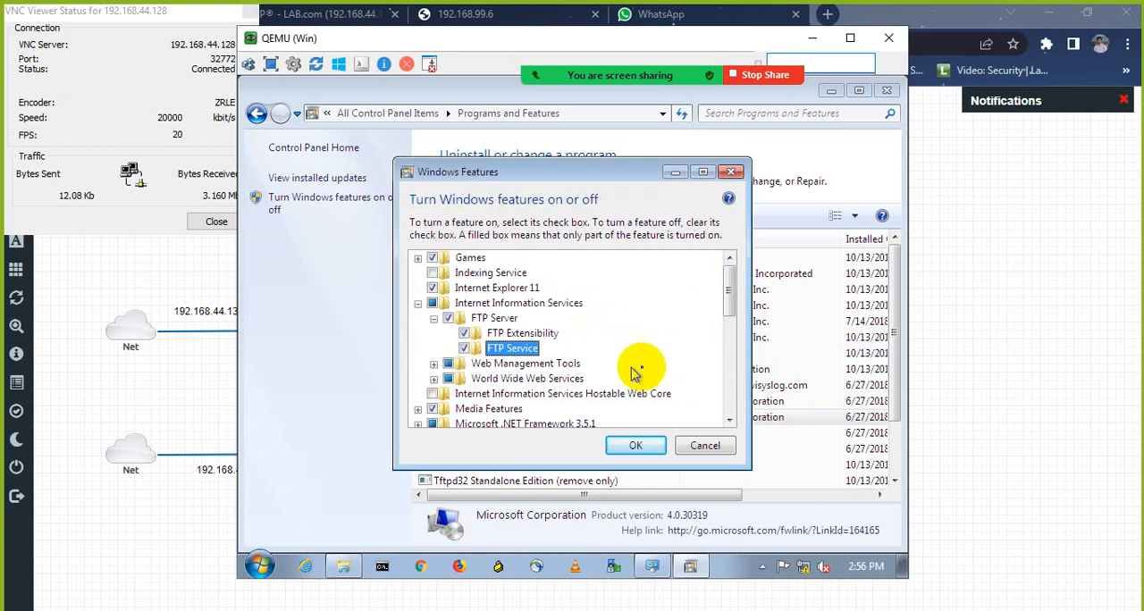
Step: Select IIS Management Scripts and Tools and IIS Management Service under Web Management Tools
left_click(434, 364)
left_click(463, 364)
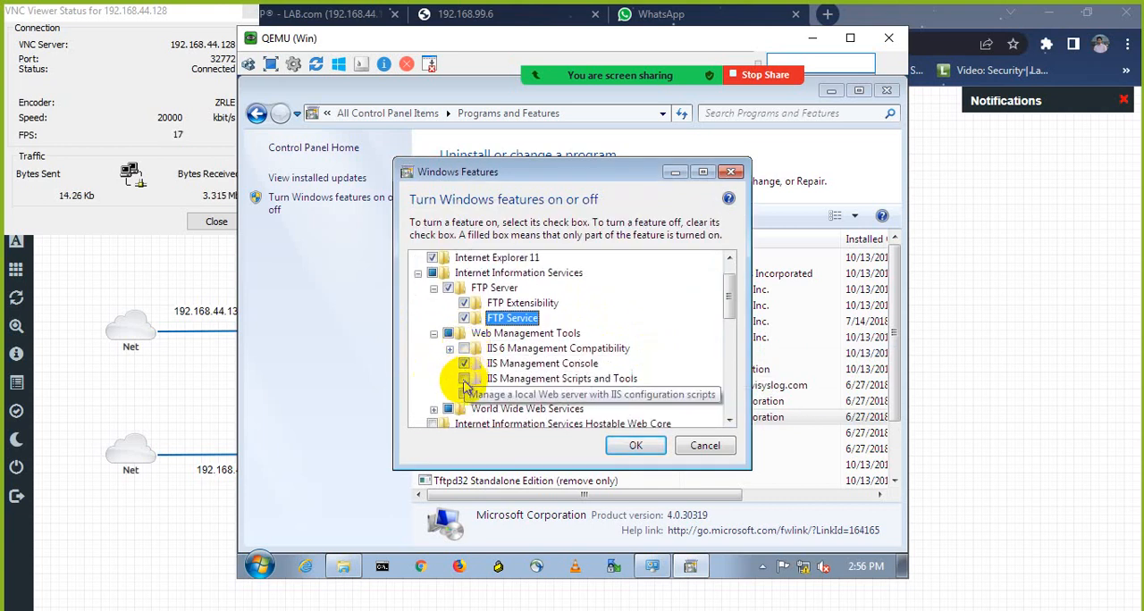
left_click(464, 379)
left_click(464, 408)
left_click(464, 395)
scroll(490, 379, "down", 1)
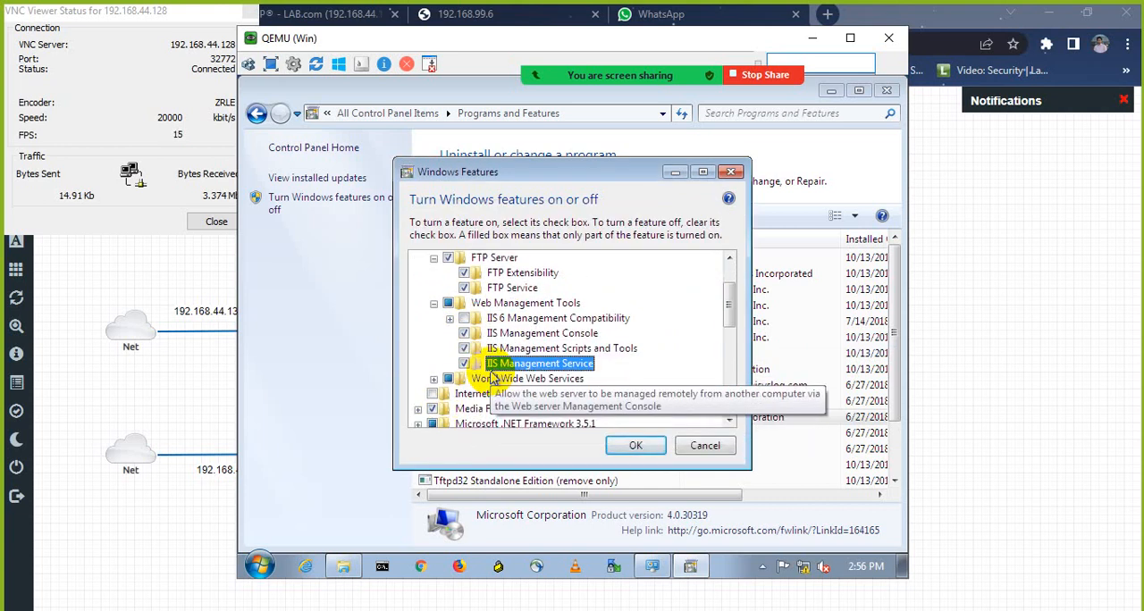
Step: Select all Application Development Features under World Wide Web Services, from .NET Extensibility, ASP, ASP.NET and CGI to Server-Side Includes
left_click(435, 381)
scroll(473, 349, "down", 1)
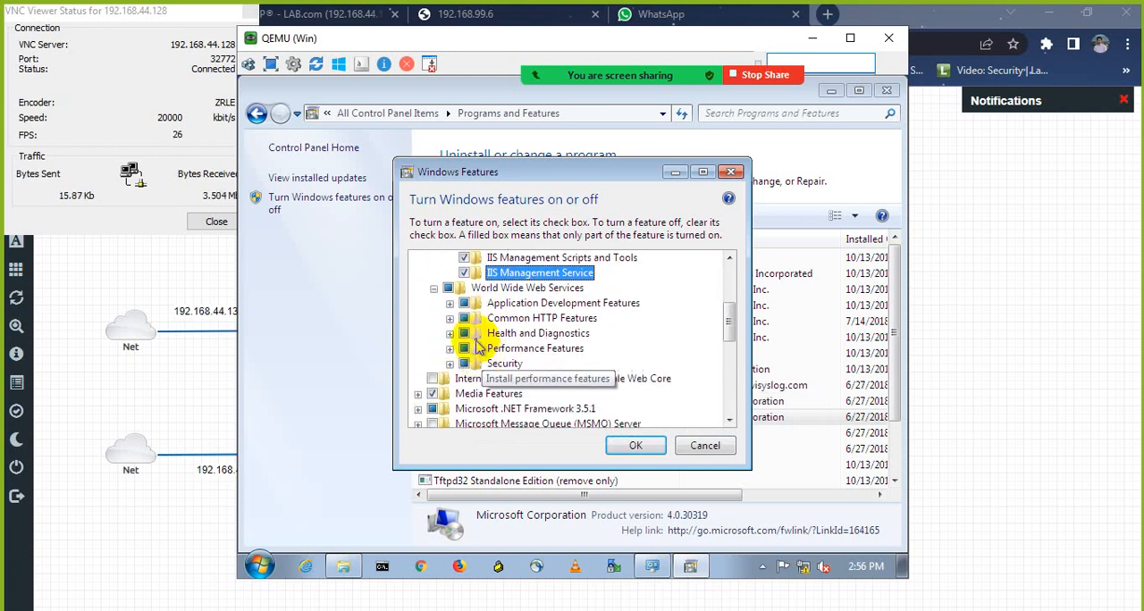
left_click(450, 305)
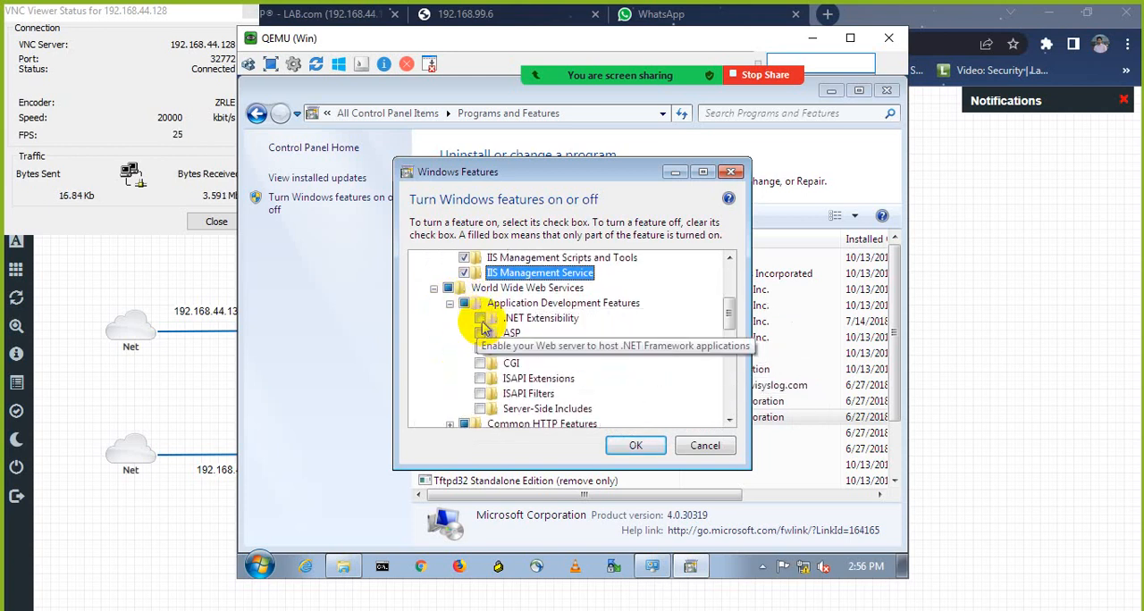
left_click(480, 318)
left_click(479, 334)
left_click(479, 348)
left_click(480, 363)
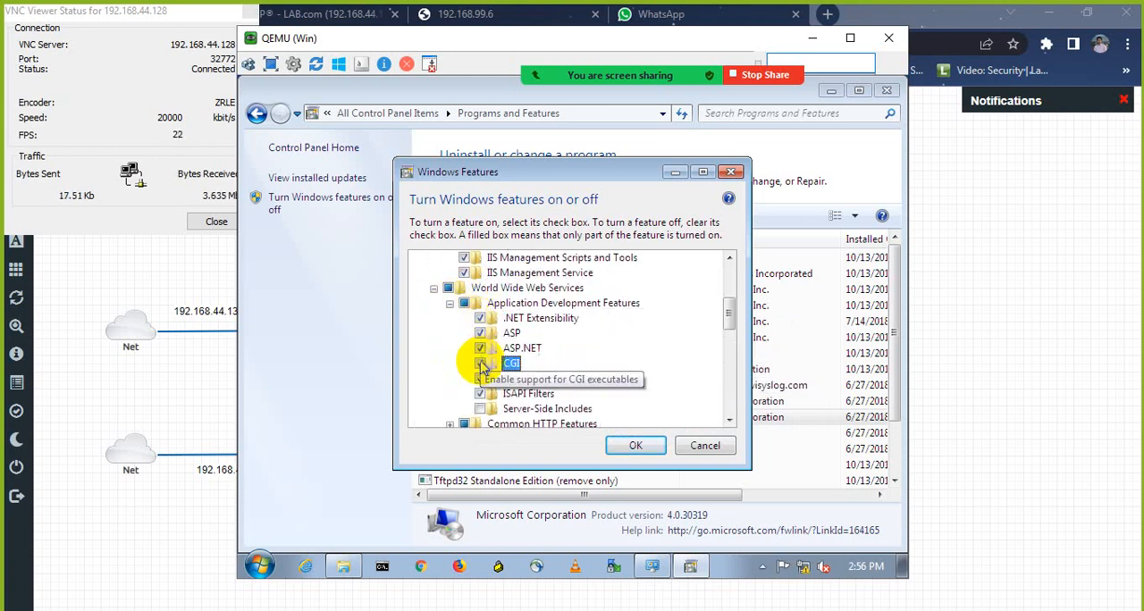
left_click(479, 408)
Step: Select HTTP Redirection and WebDAV Publishing under Common HTTP Features
scroll(474, 393, "down", 1)
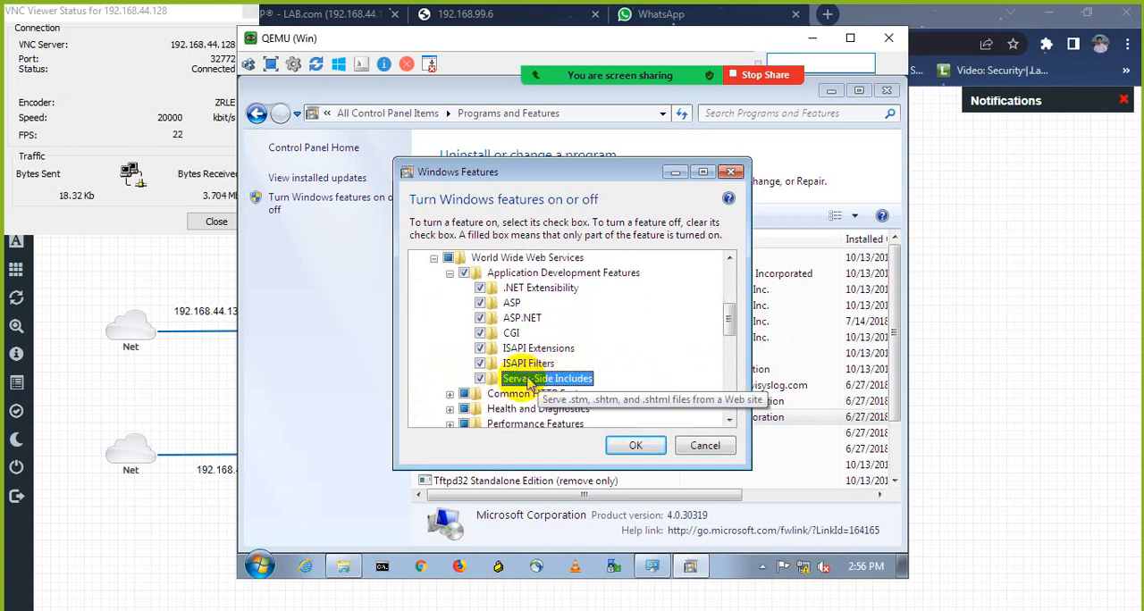
left_click(451, 394)
scroll(458, 386, "down", 1)
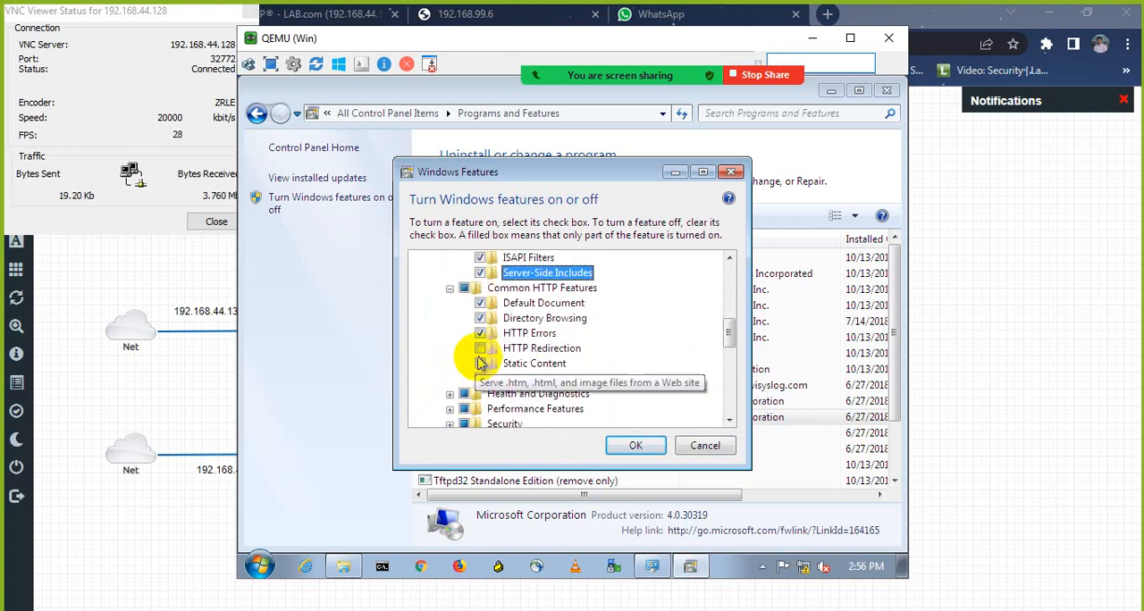
left_click(480, 347)
left_click(479, 378)
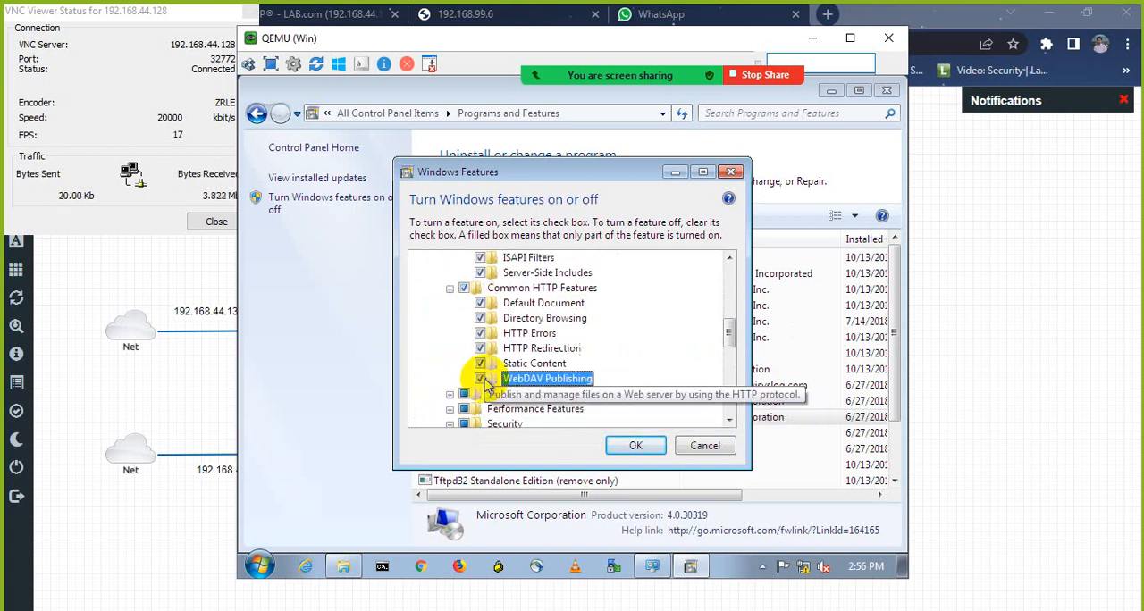
Step: Select Custom Logging, Logging Tools, ODBC Logging and Tracing under Health and Diagnostics
left_click(450, 393)
scroll(464, 390, "down", 2)
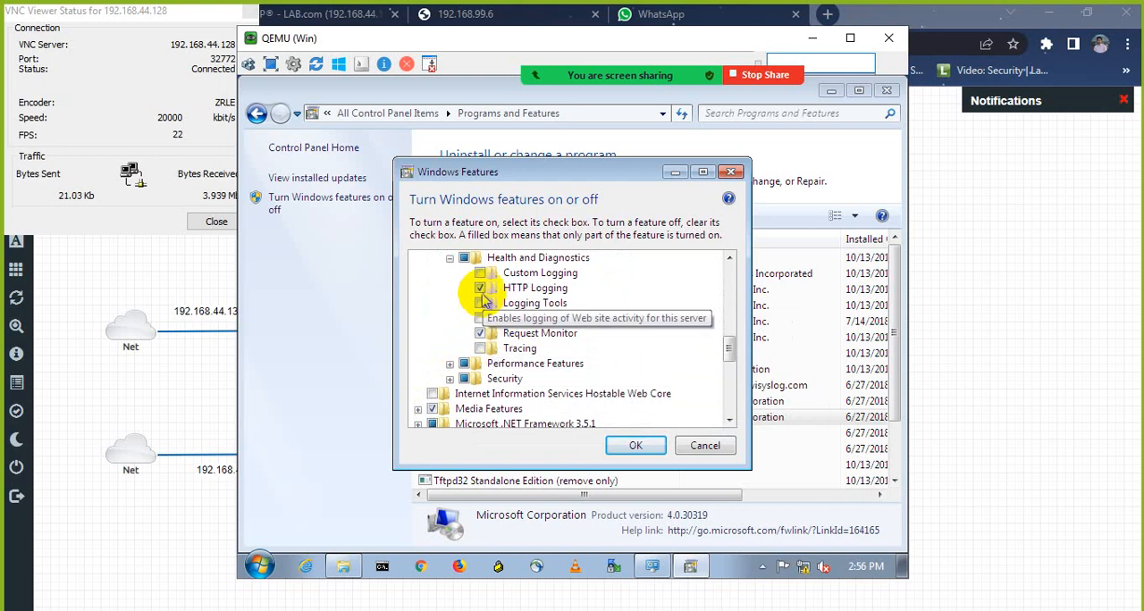
left_click(479, 272)
left_click(480, 303)
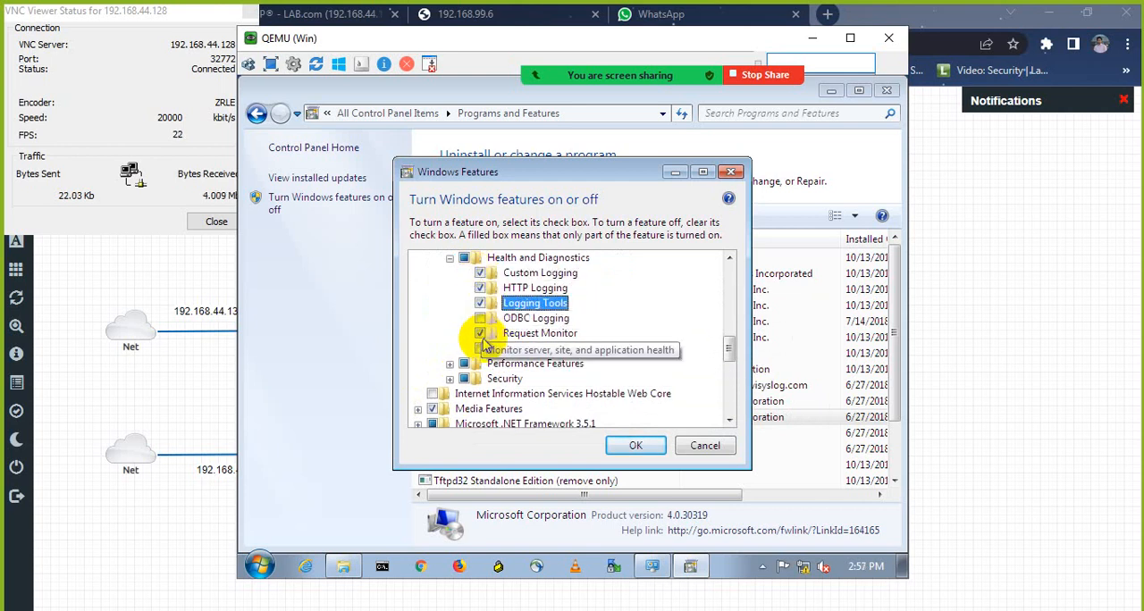
left_click(480, 319)
left_click(480, 348)
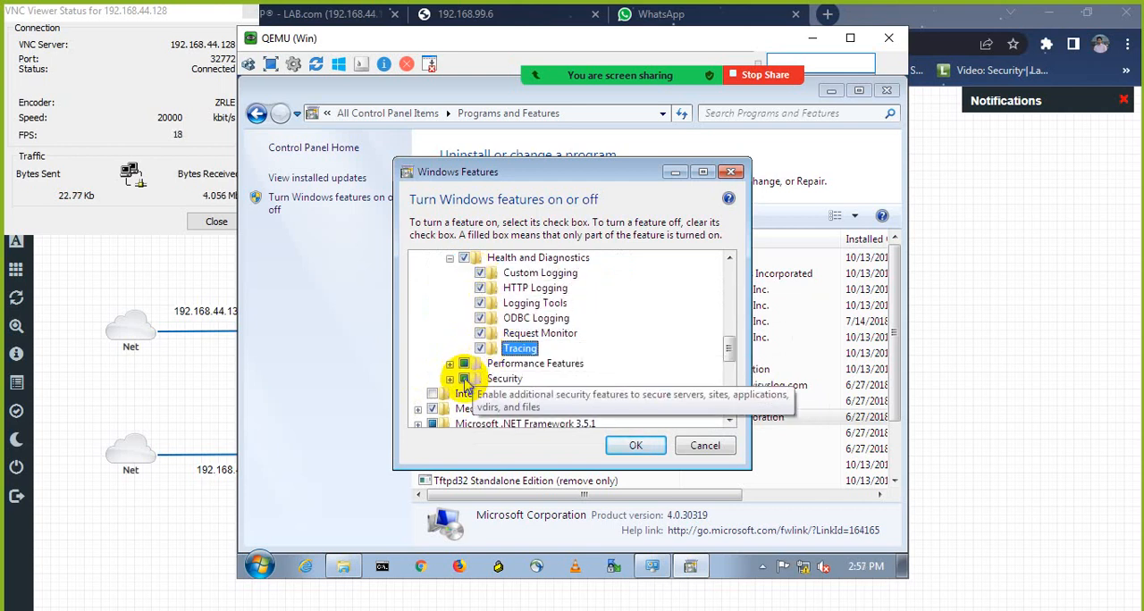
Step: Select all remaining Security features: Basic, Client Certificate Mapping, Digest, IIS Client Certificate Mapping and Windows Authentication, IP Security and URL Authorization
left_click(449, 363)
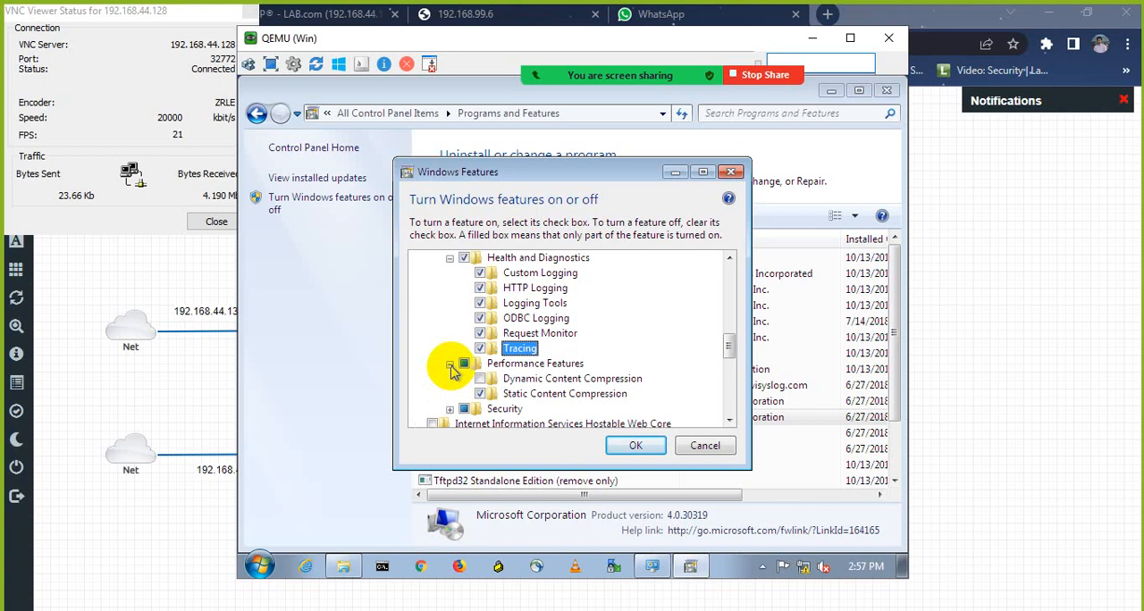
left_click(449, 394)
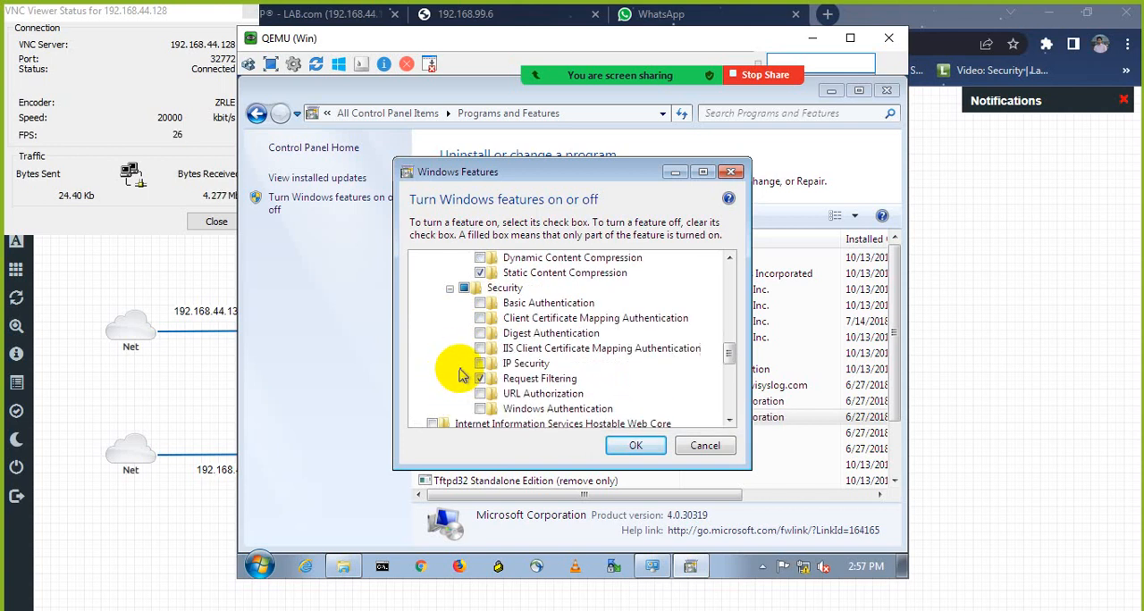
scroll(455, 358, "down", 1)
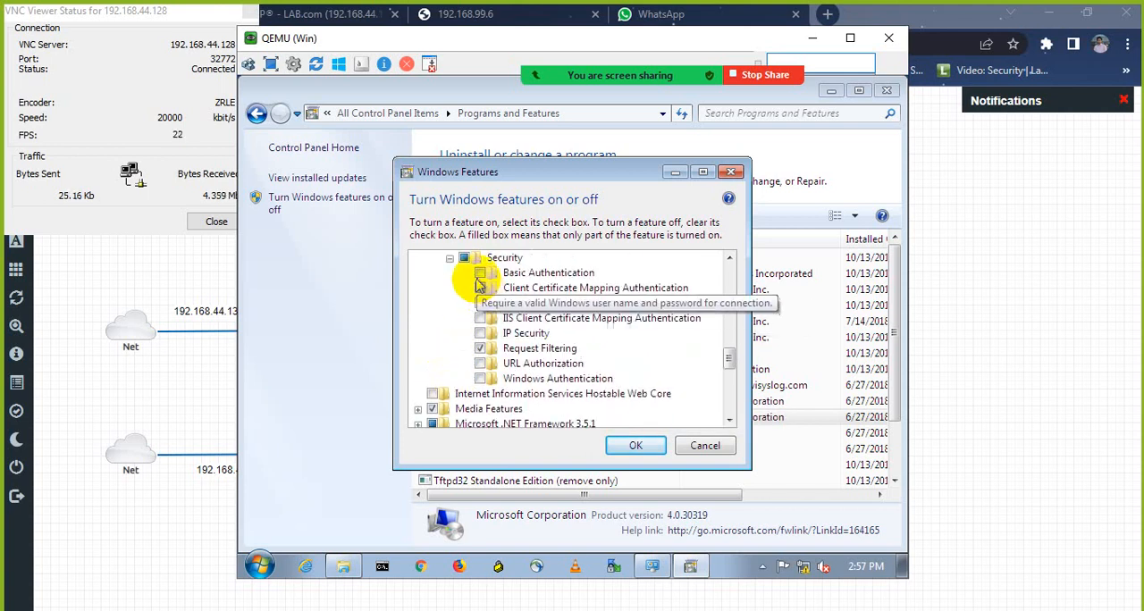
left_click(480, 273)
left_click(480, 288)
left_click(479, 303)
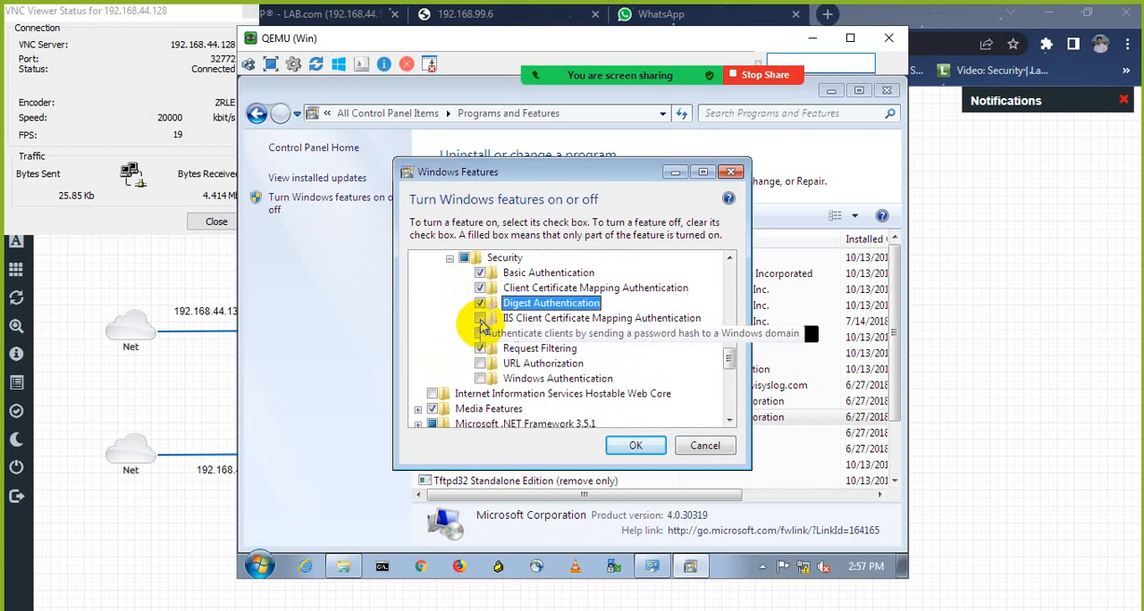
left_click(480, 318)
left_click(480, 333)
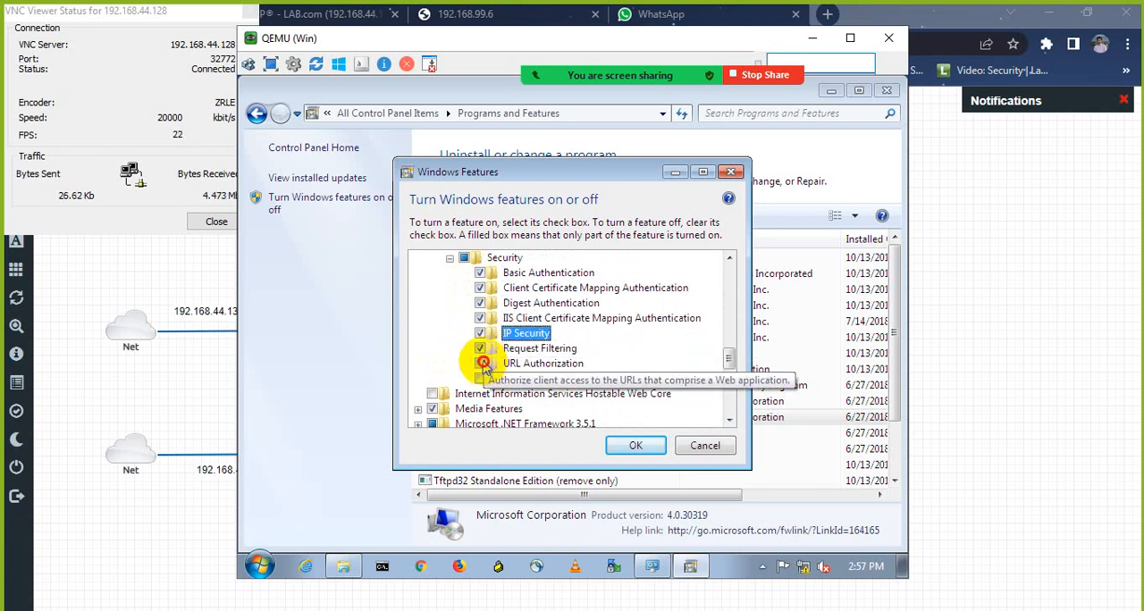
left_click(482, 363)
left_click(480, 378)
Step: Select Internet Information Services Hostable Web Core and apply the Windows feature changes
left_click(432, 394)
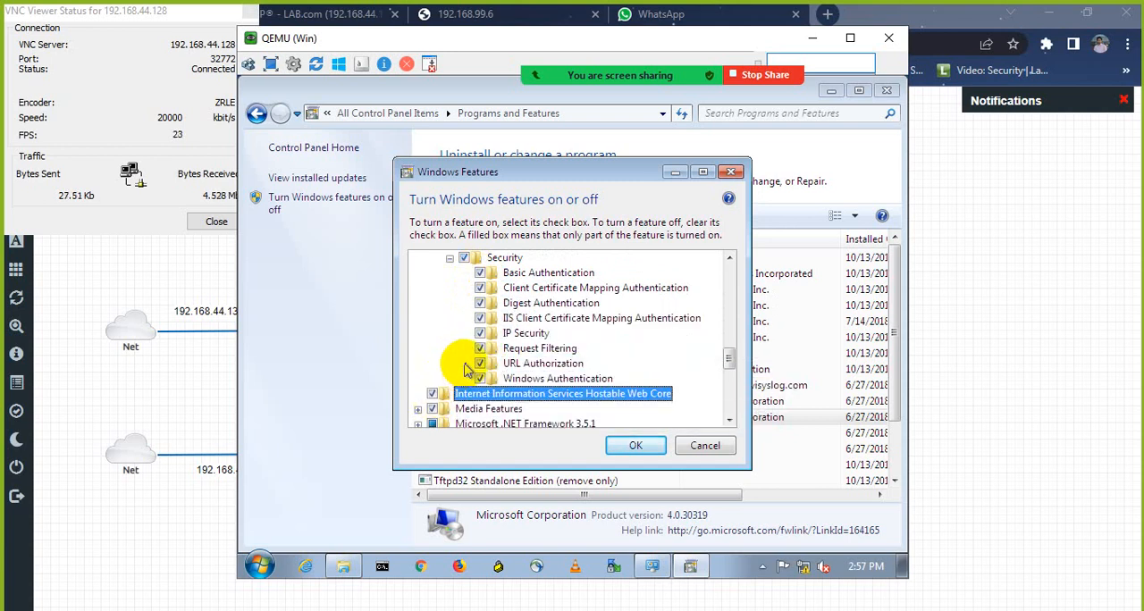
scroll(465, 370, "down", 1)
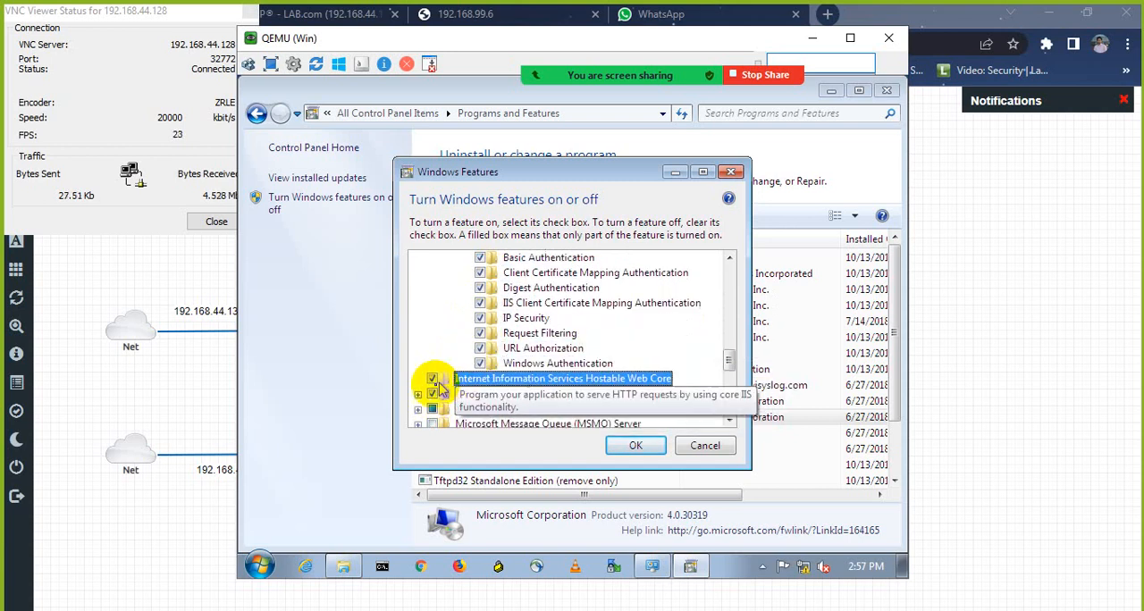
left_click(633, 449)
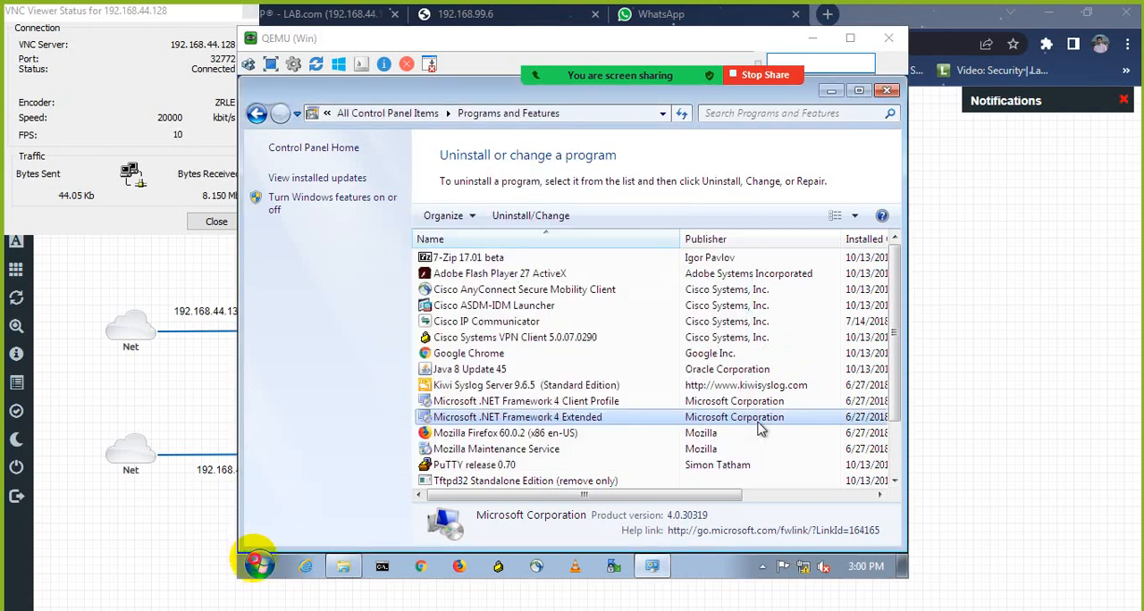
Step: Search the Win machine's programs for "iis" and open Internet Information Services (IIS) Manager
left_click(257, 565)
type("iis")
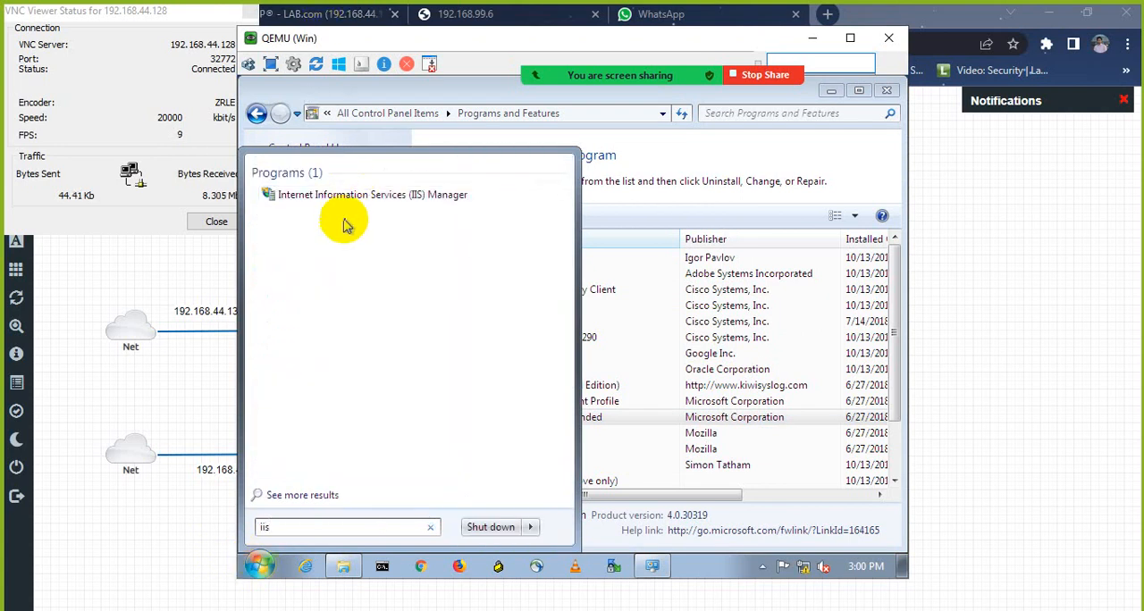
left_click(344, 196)
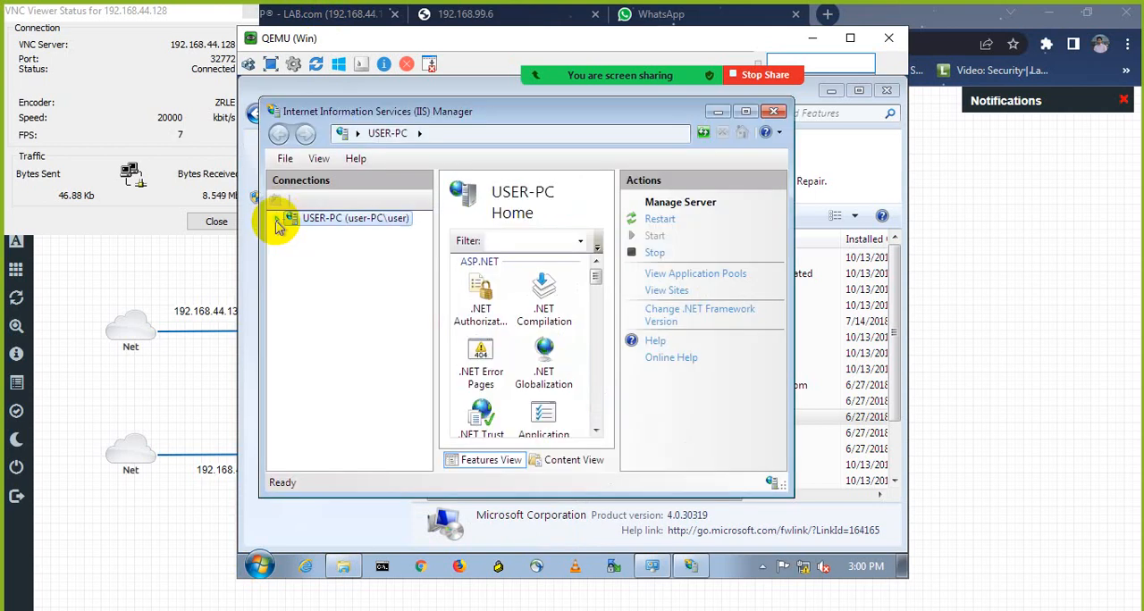
Step: Open the site bindings of Default Web Site under the USER-PC server's Sites
left_click(277, 219)
left_click(294, 250)
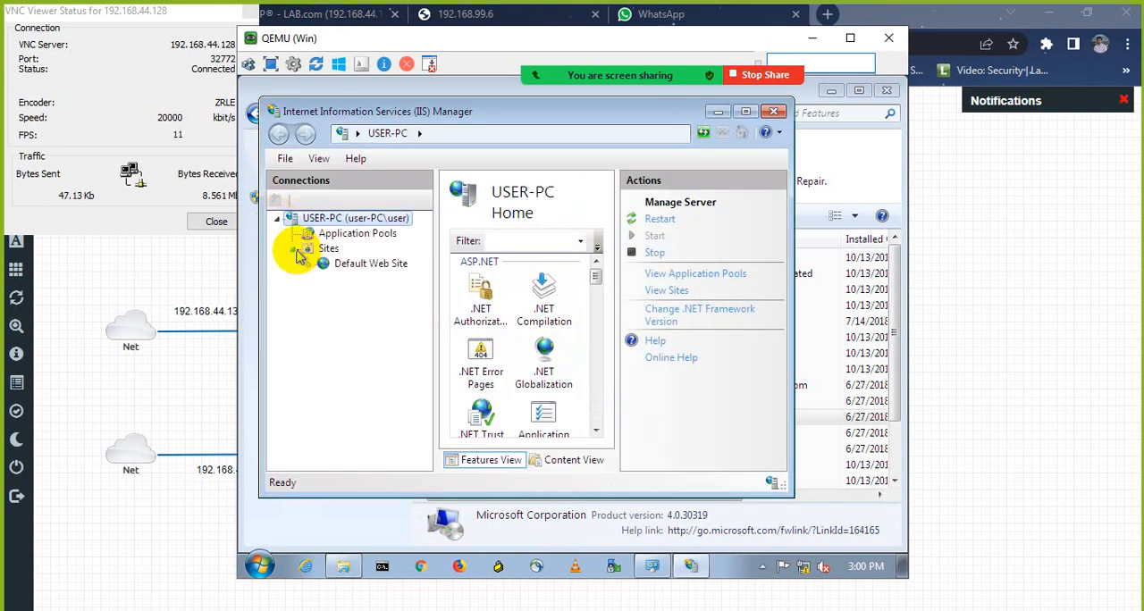
left_click(332, 265)
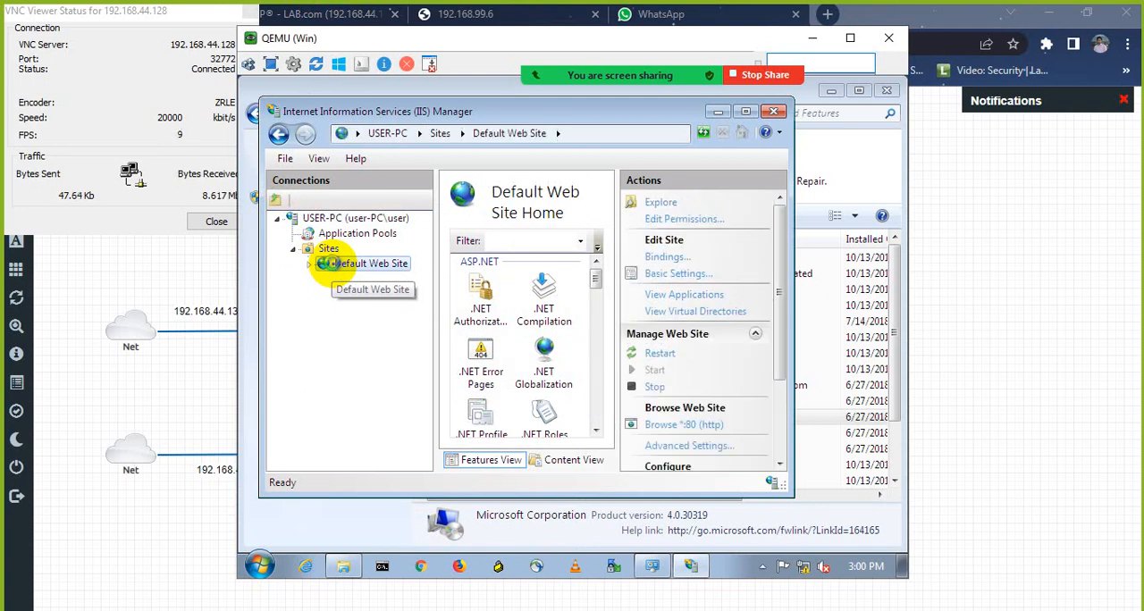
right_click(329, 264)
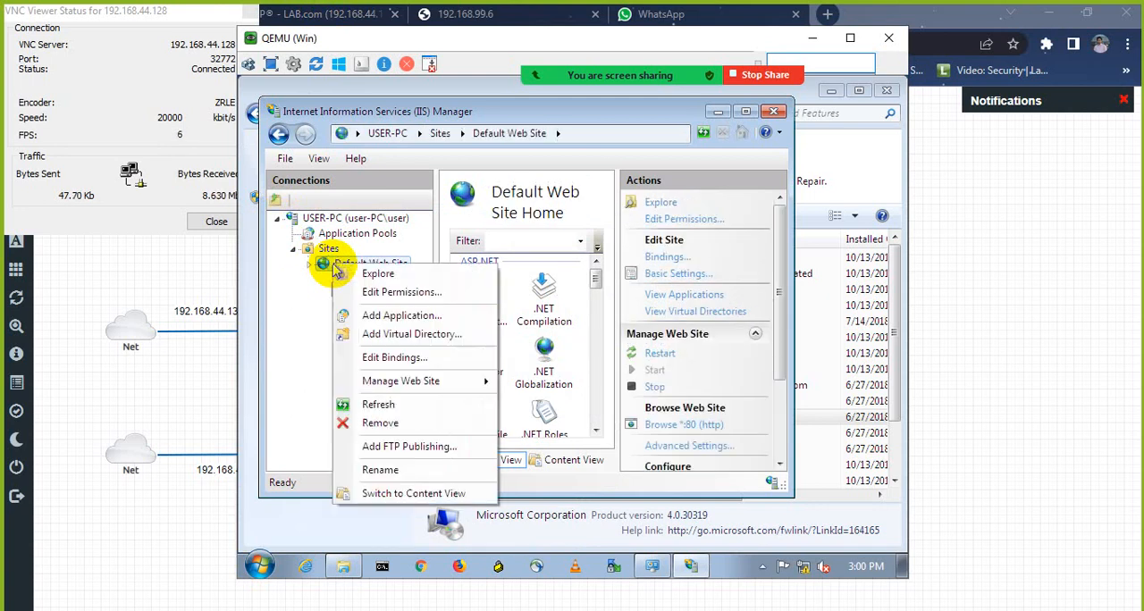
left_click(360, 359)
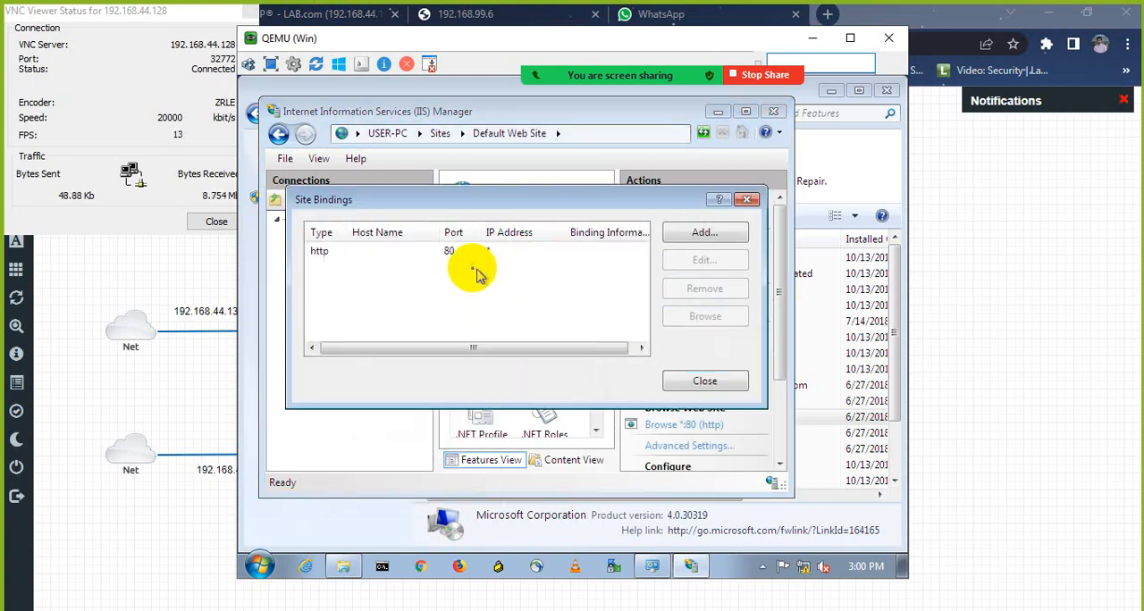
left_click(452, 254)
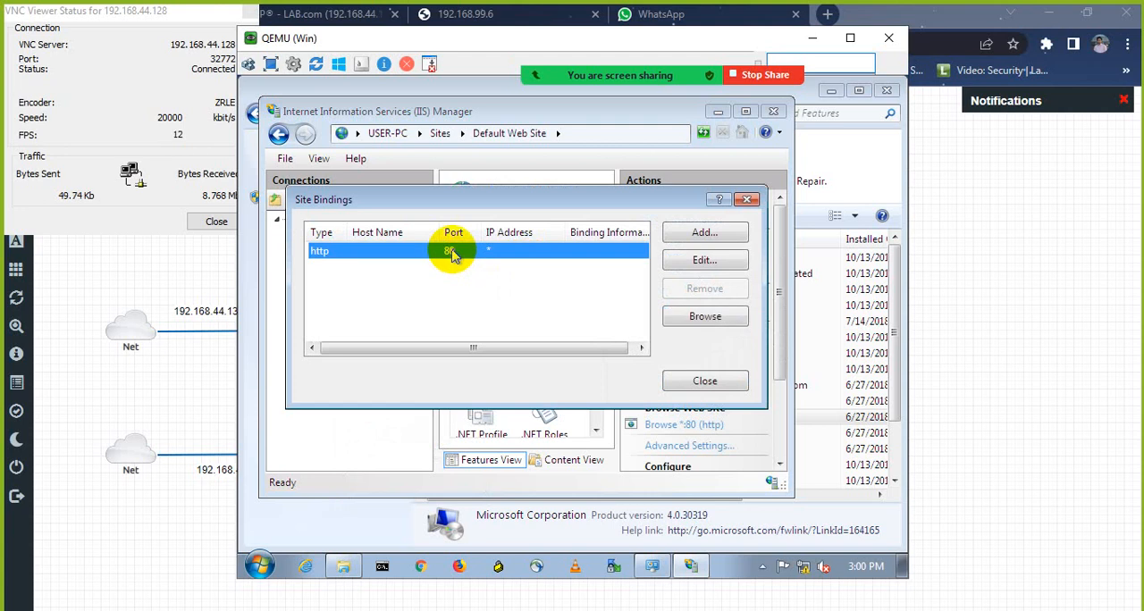
left_click(702, 260)
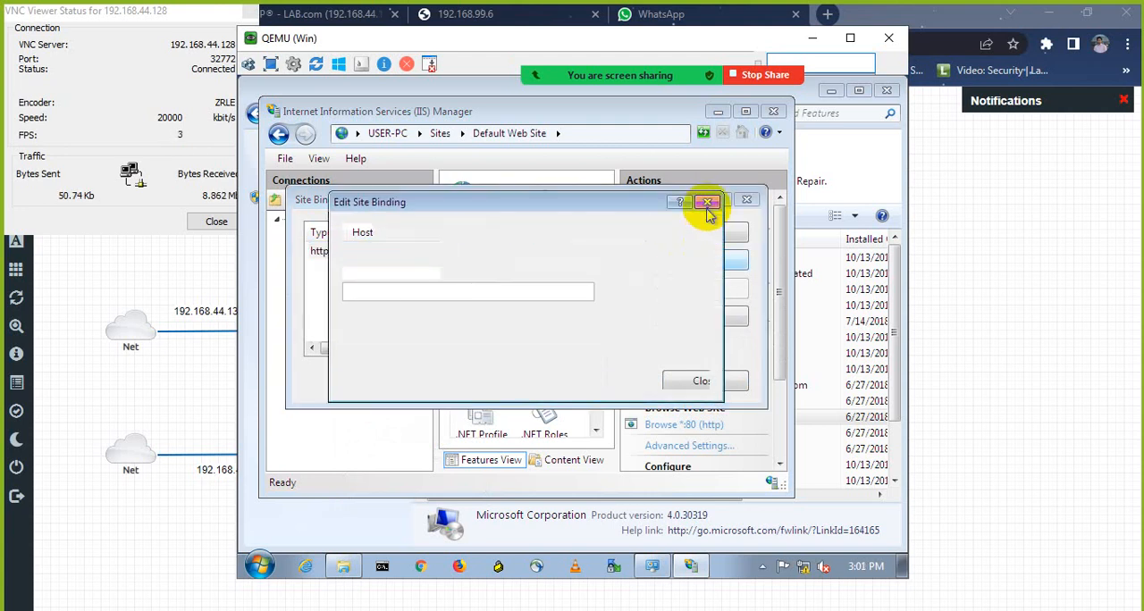
left_click(707, 204)
Step: Add an http site binding for IP address 192.168.99.5 on port 80
left_click(708, 236)
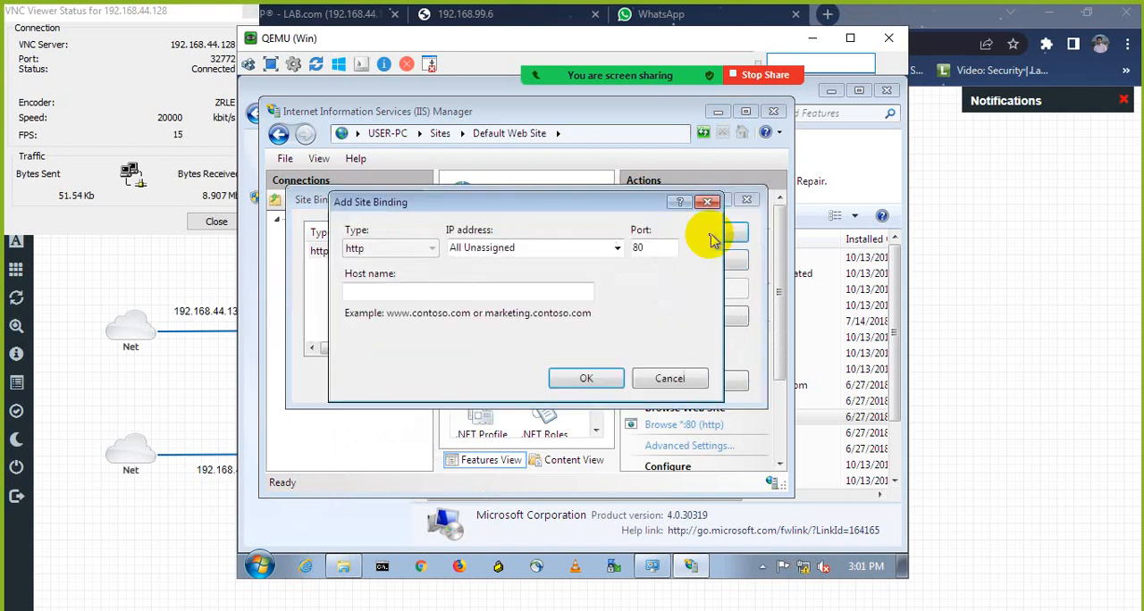
left_click(620, 251)
left_click(539, 277)
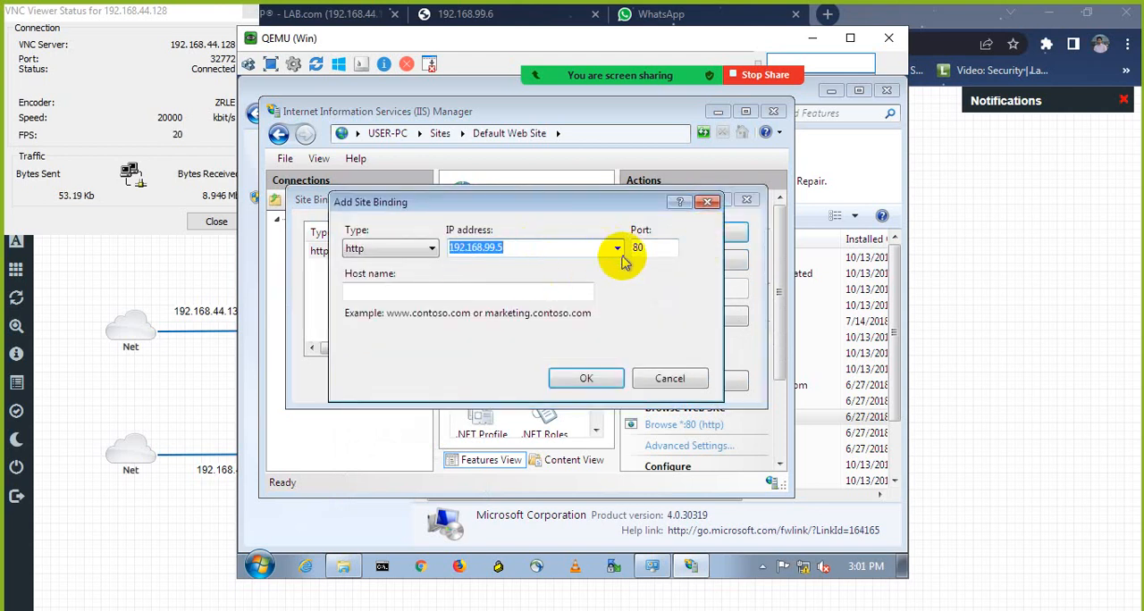
left_click(580, 382)
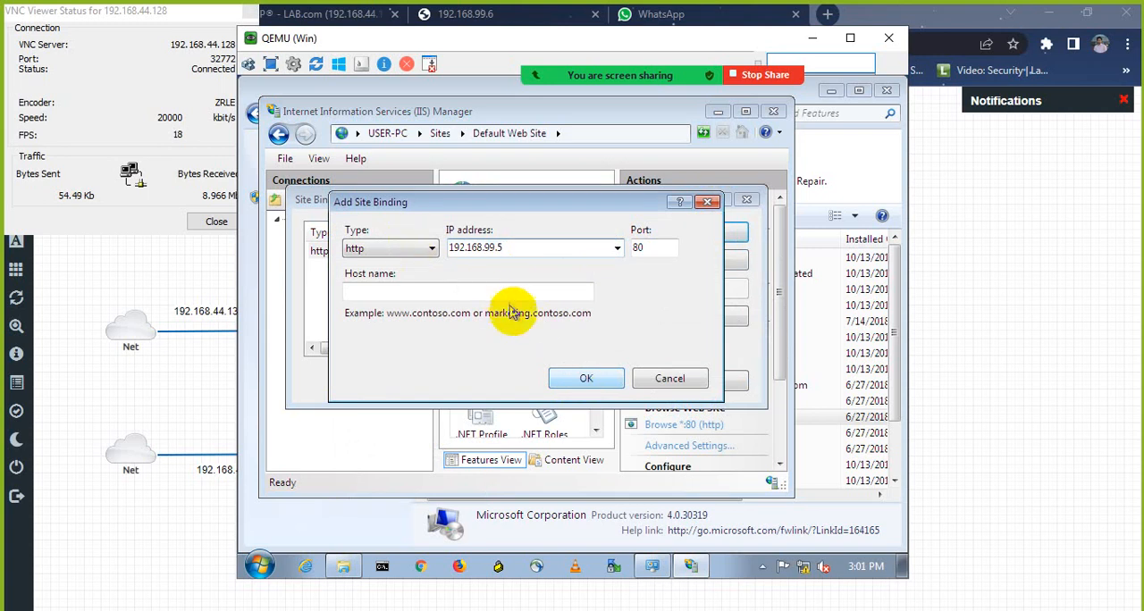
left_click(571, 378)
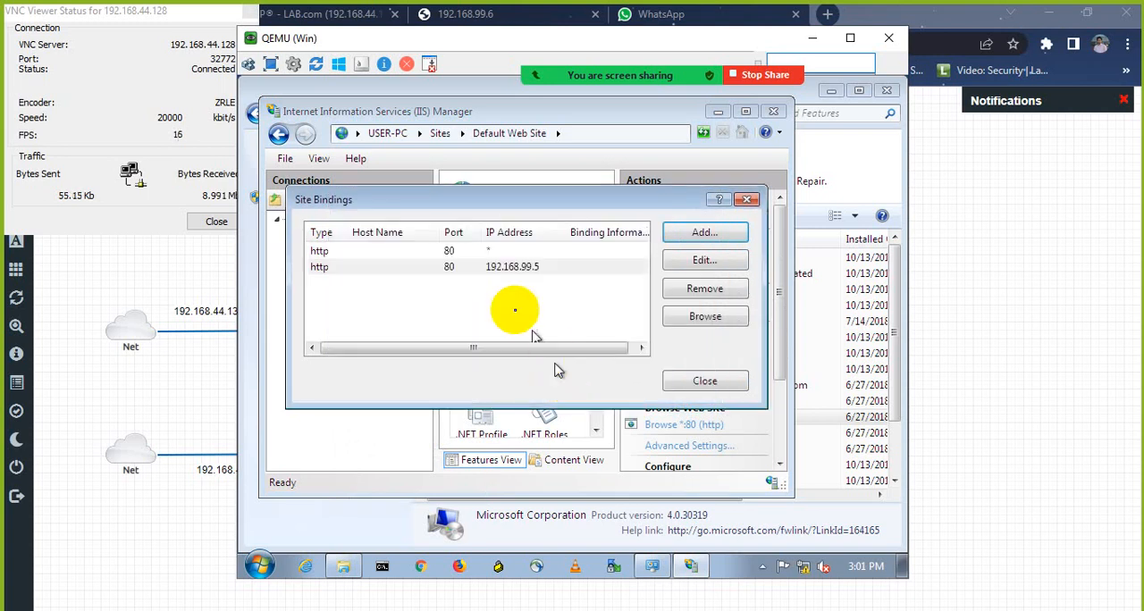
Step: Remove the http binding for all addresses (*) on port 80 and close the site bindings
left_click(458, 251)
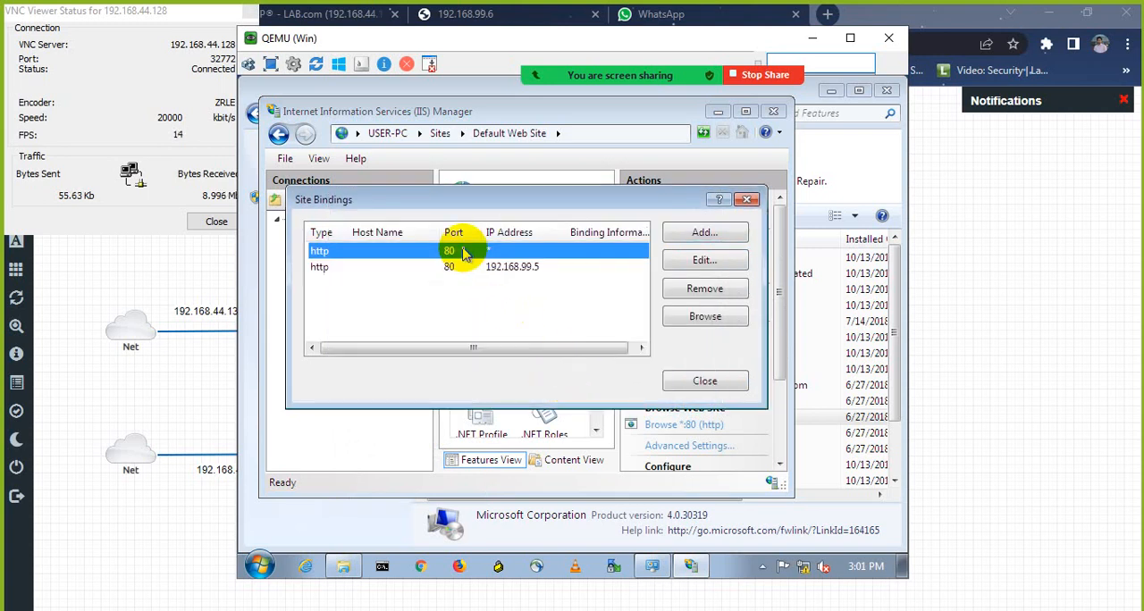
left_click(696, 298)
left_click(561, 384)
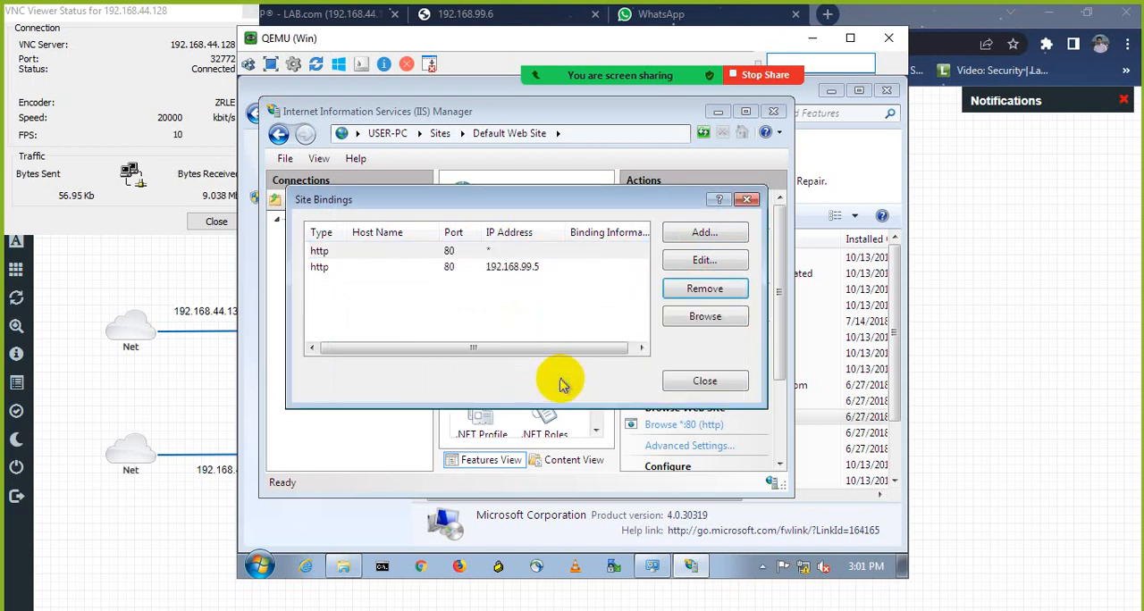
left_click(689, 384)
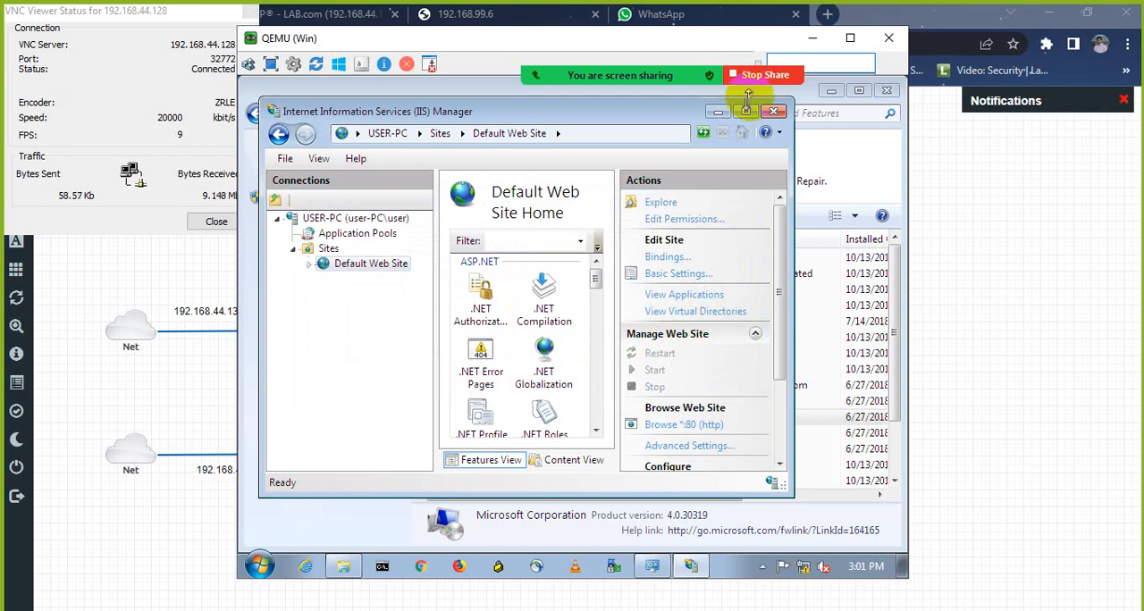
Step: Close IIS Manager and open Remote Desktop Connection on the Win machine
left_click(773, 111)
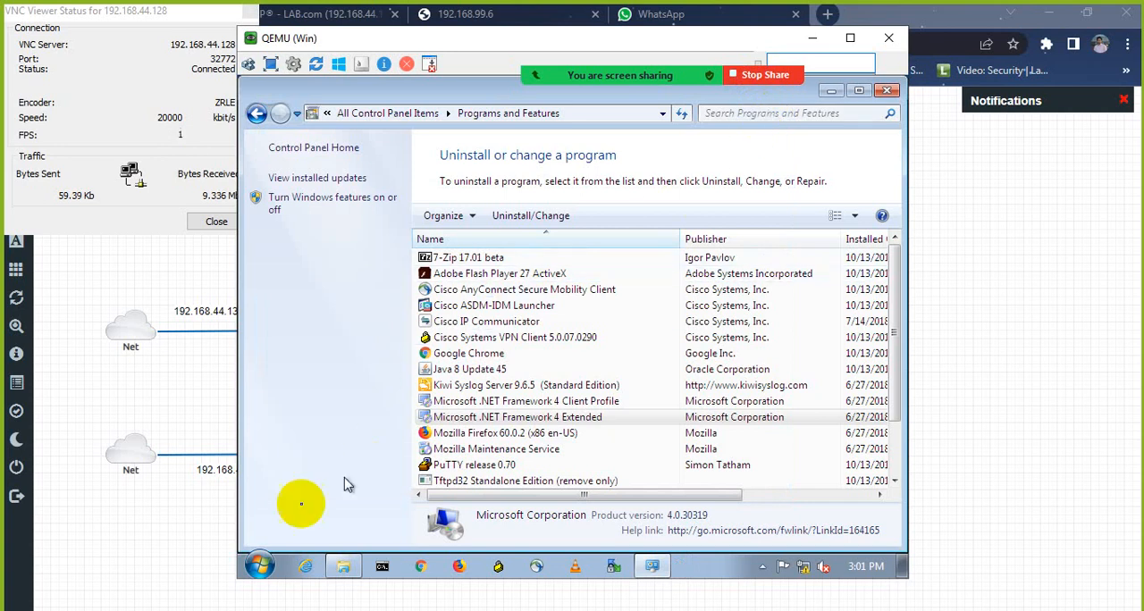
left_click(259, 565)
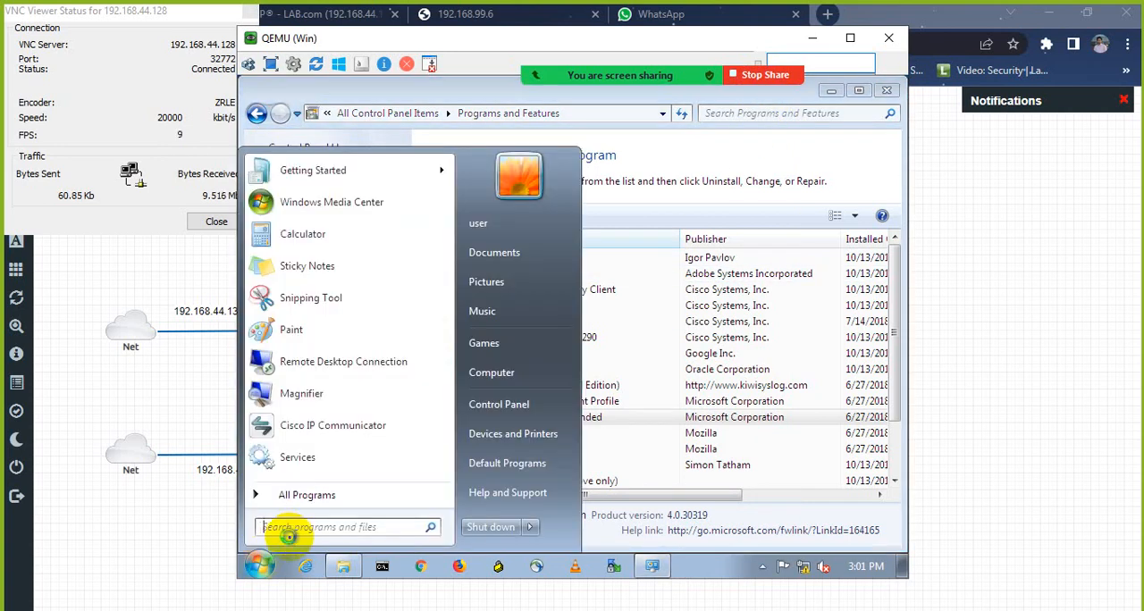
type("rem")
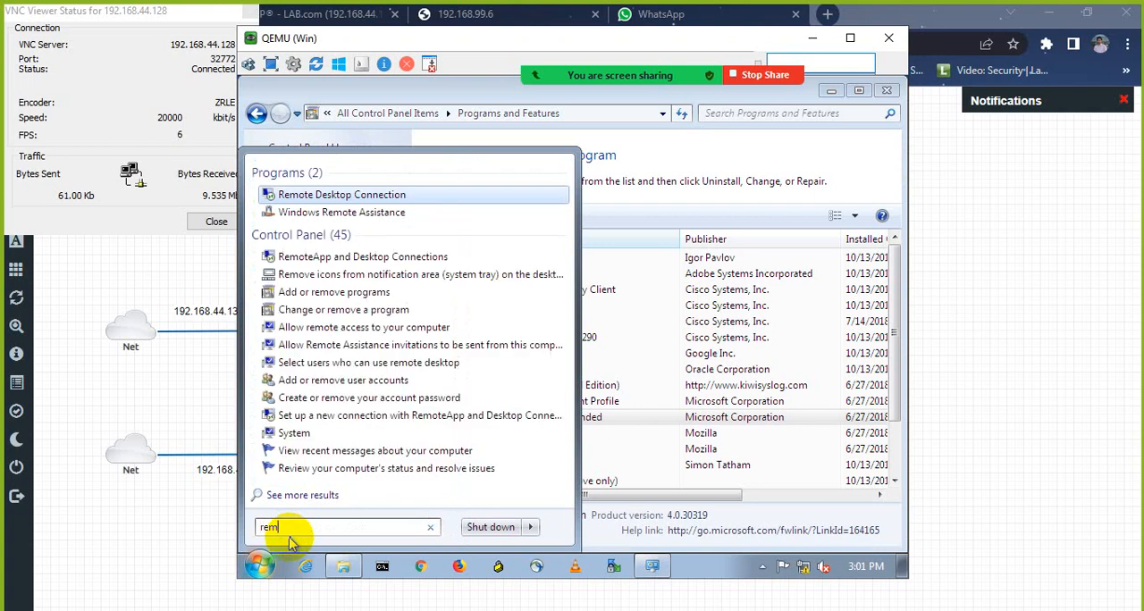
key("Return")
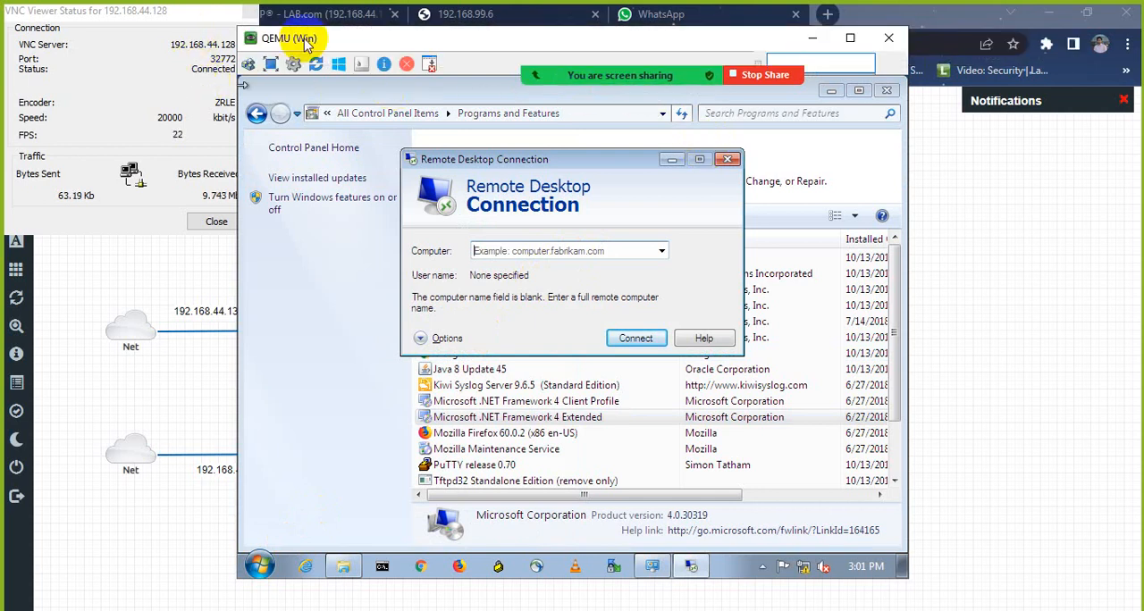
Step: Connect by Remote Desktop to 192.168.99.4, signing in with the account password
left_click_drag(308, 45, 142, 67)
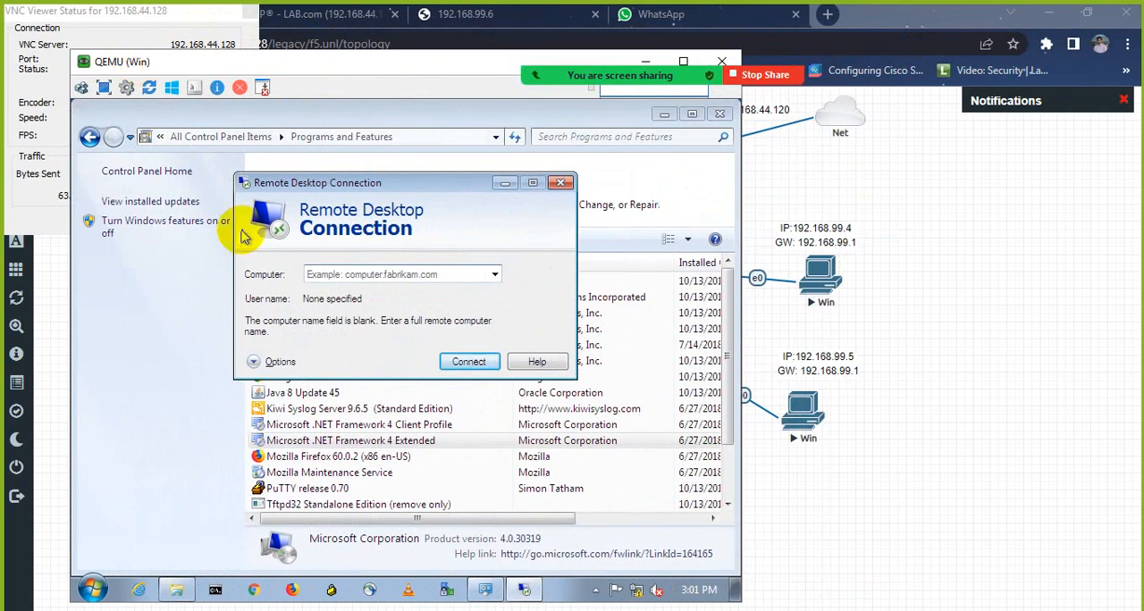
type("192.168.99.4")
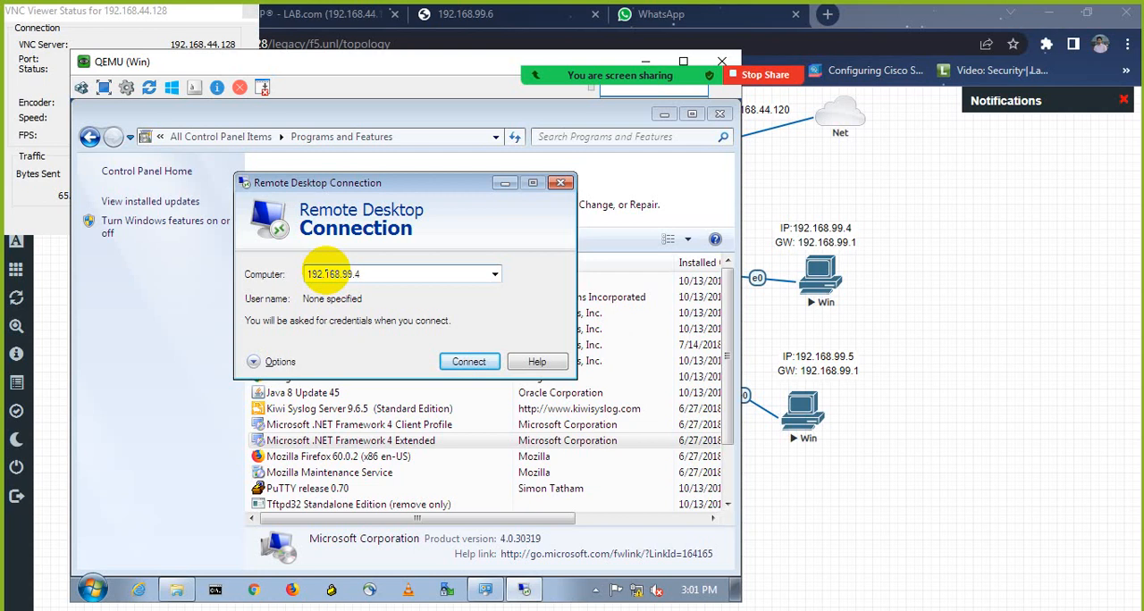
key("Return")
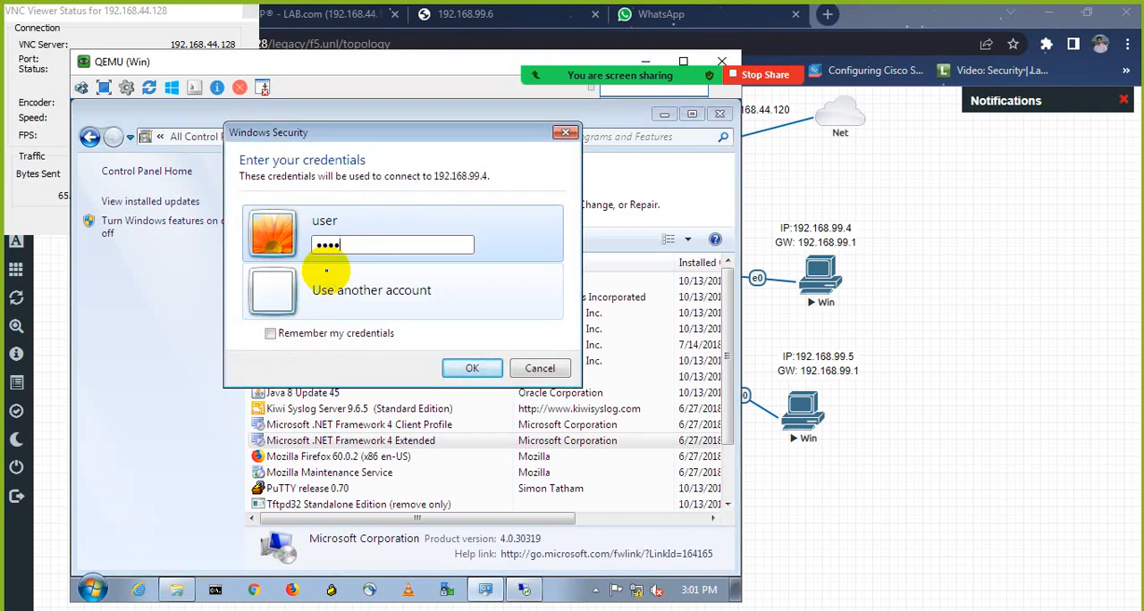
key("Return")
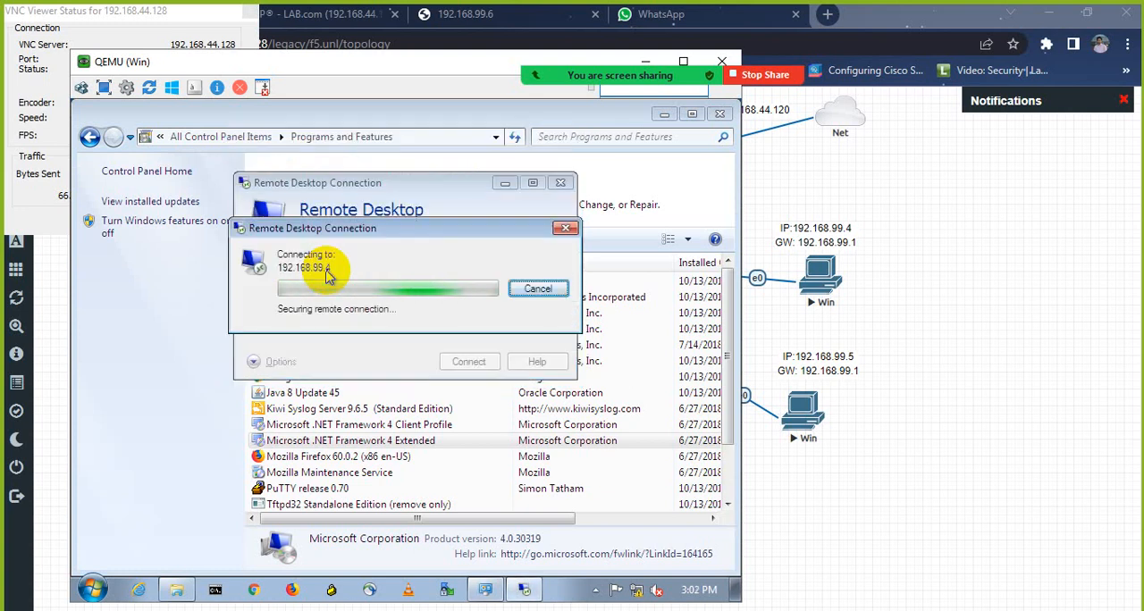
left_click(453, 418)
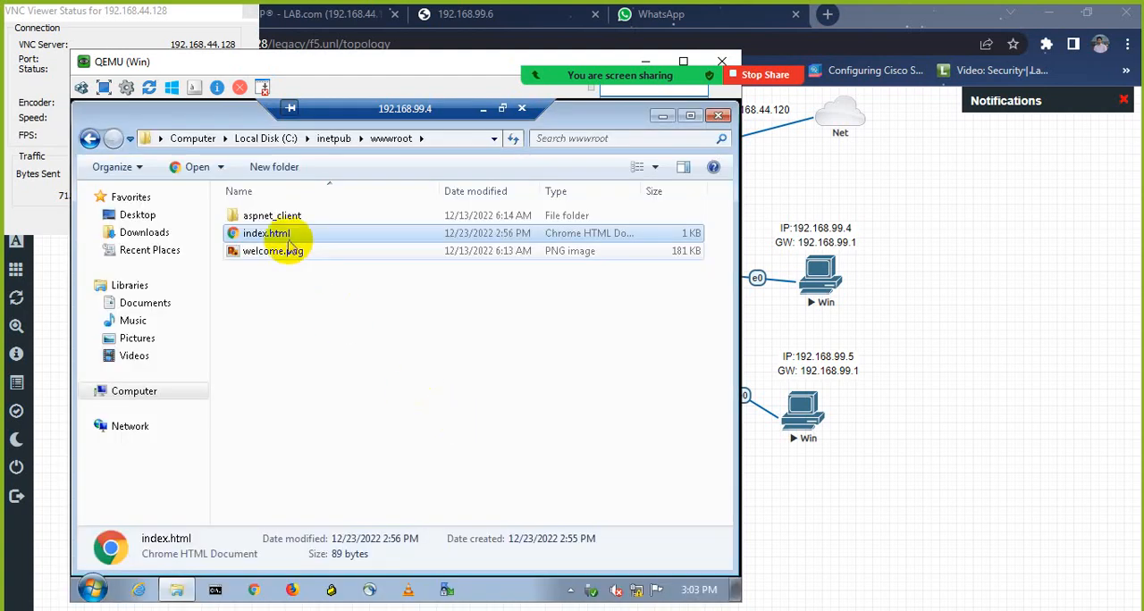
Step: Copy index.html from C:\inetpub\wwwroot on 192.168.99.4 and minimize the remote session
right_click(284, 235)
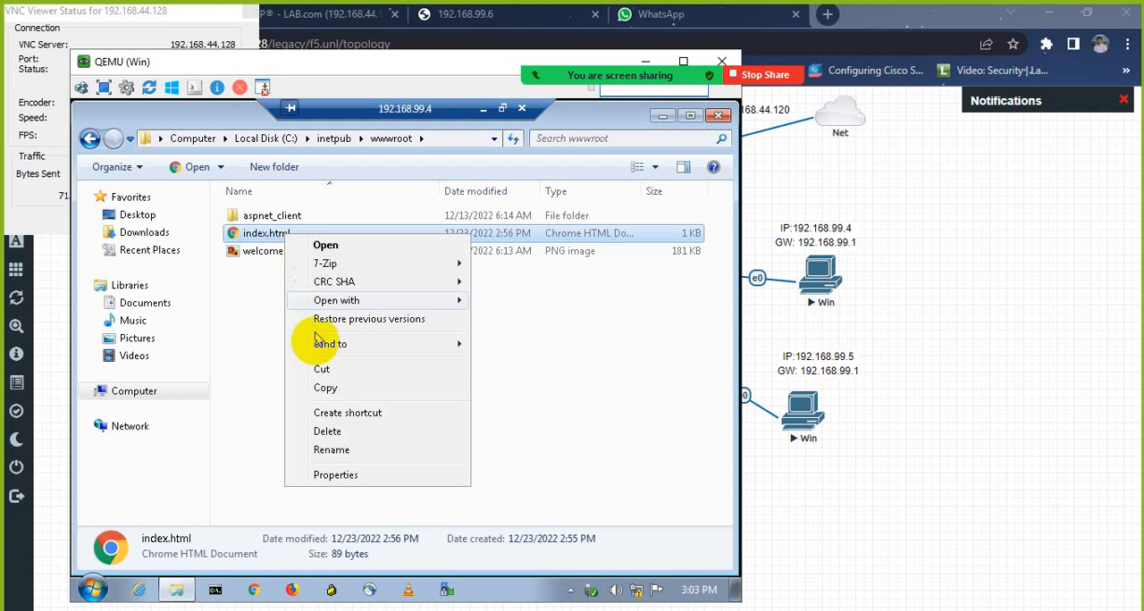
left_click(322, 389)
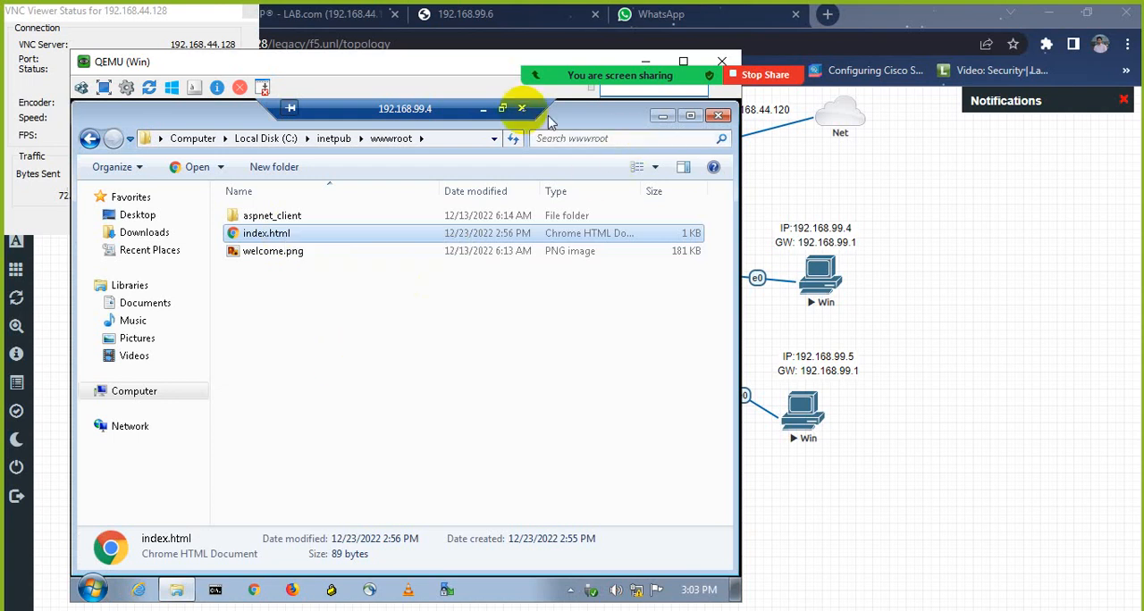
left_click(479, 117)
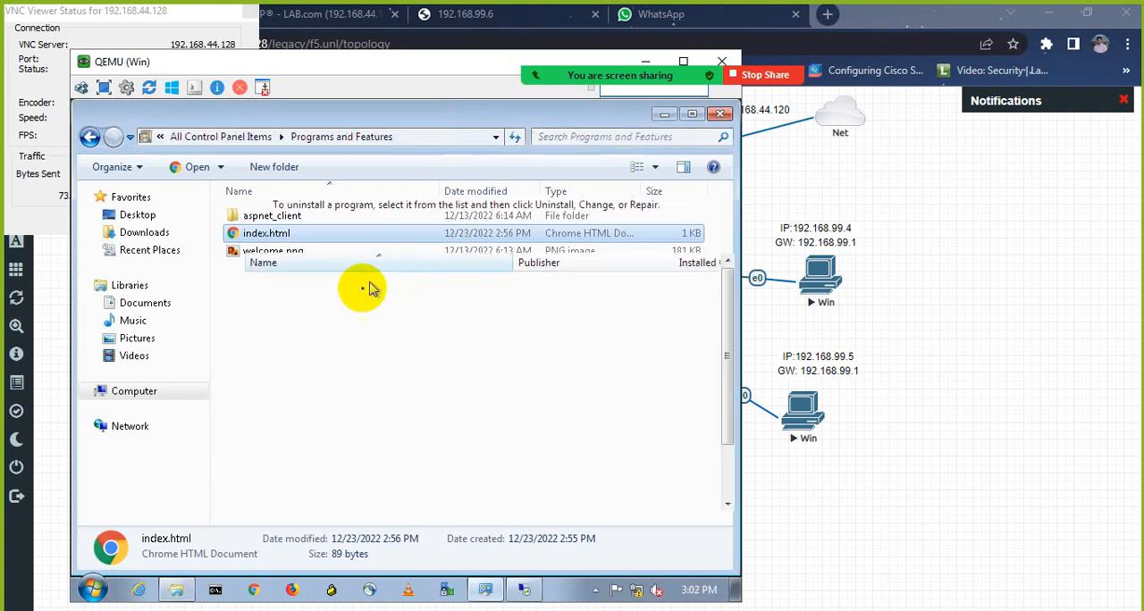
Step: Paste the copied index.html into the local machine's C:\inetpub\wwwroot folder
left_click(176, 590)
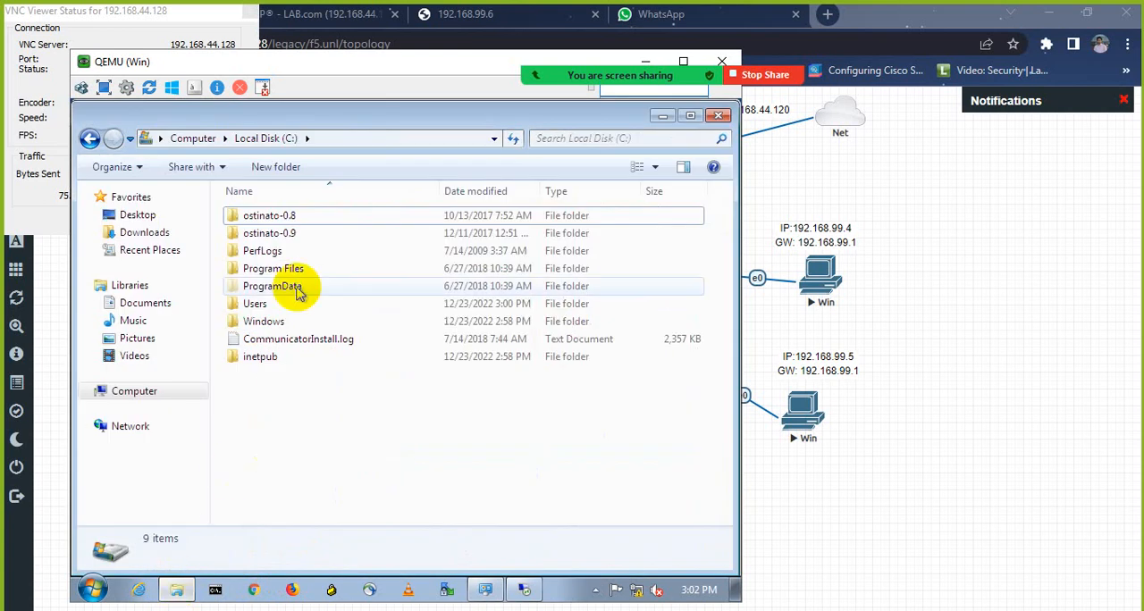
left_click(278, 357)
double_click(277, 357)
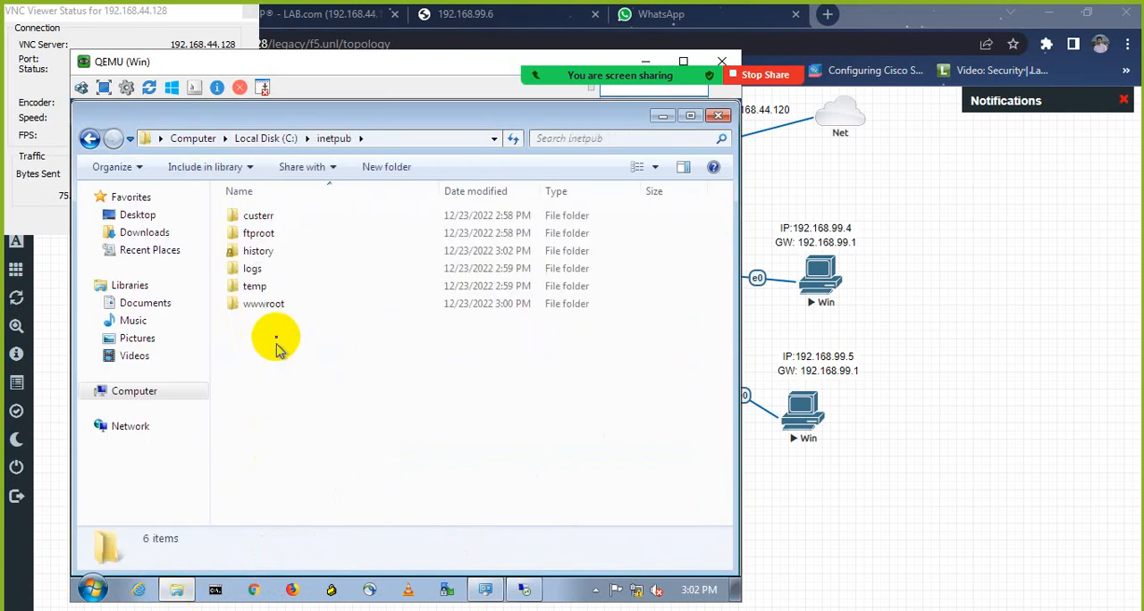
left_click(273, 311)
double_click(272, 307)
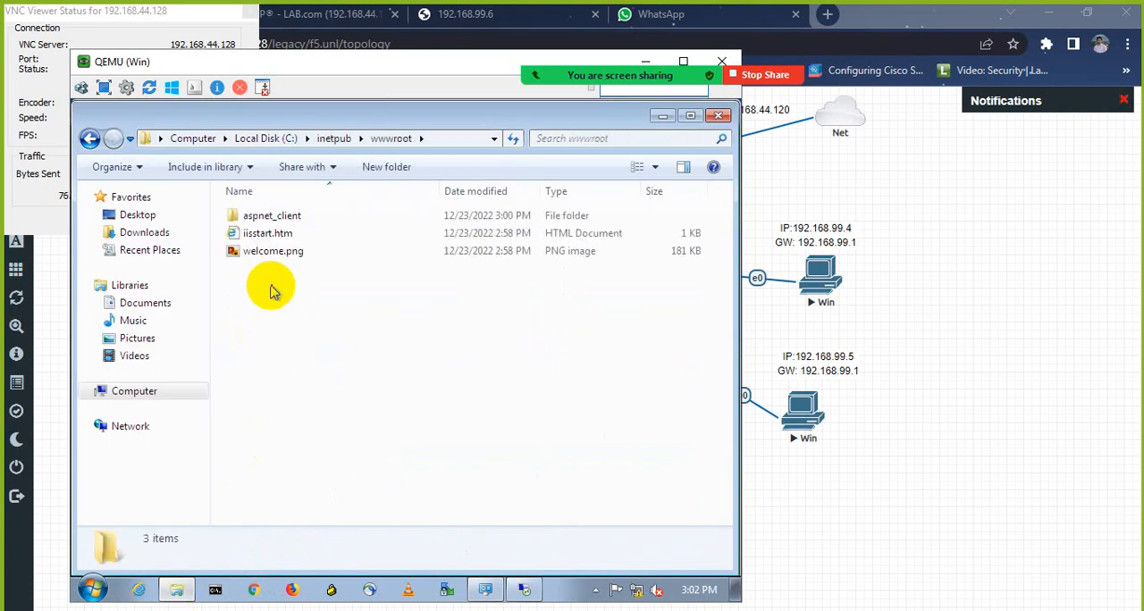
right_click(272, 294)
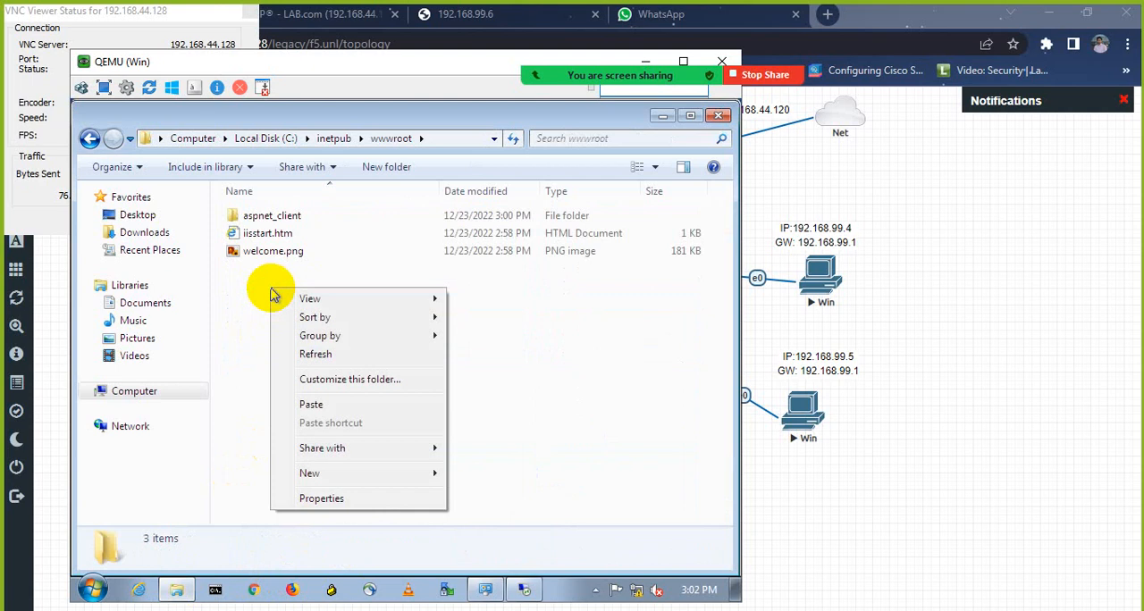
left_click(312, 403)
Step: Delete iisstart.htm from the local wwwroot folder
left_click(270, 234)
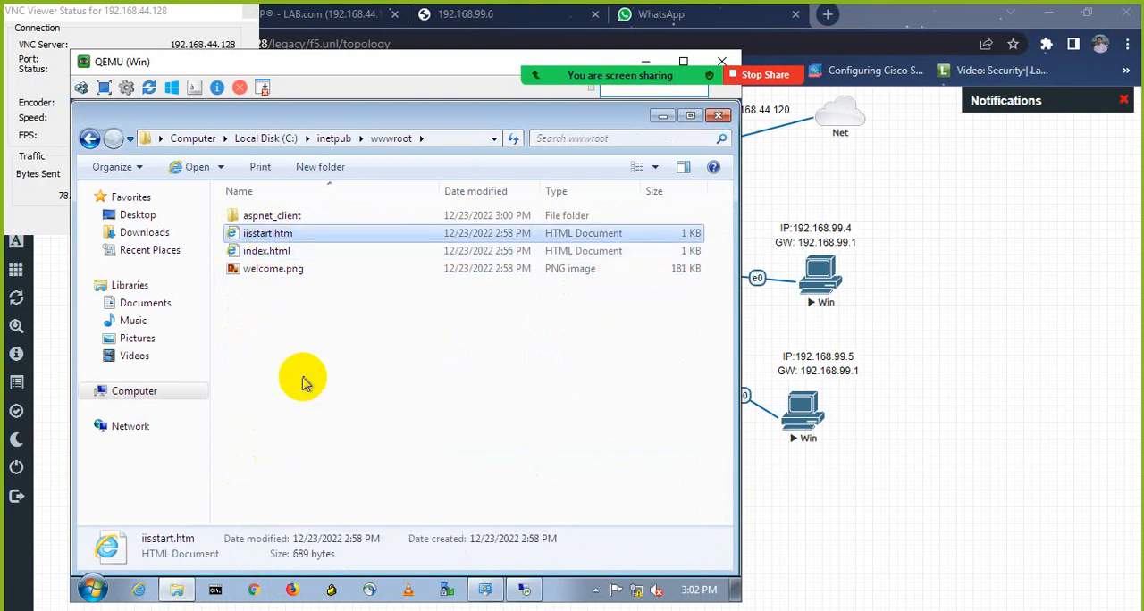
key("Delete")
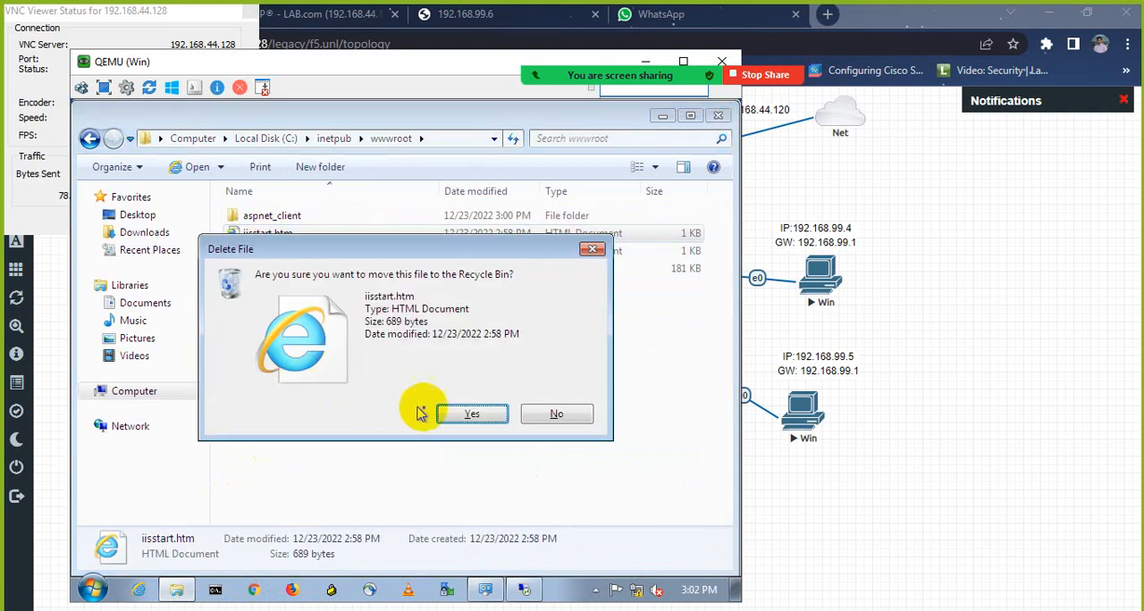
left_click(471, 415)
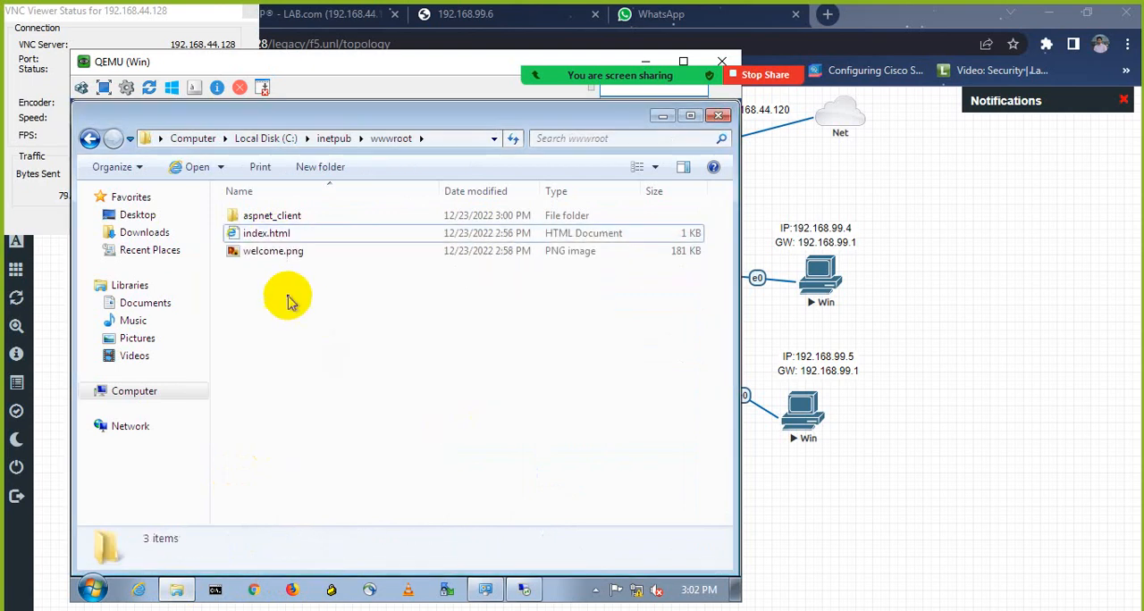
Step: Set Google Chrome as the program that opens index.html in the file's properties
right_click(267, 235)
left_click(317, 511)
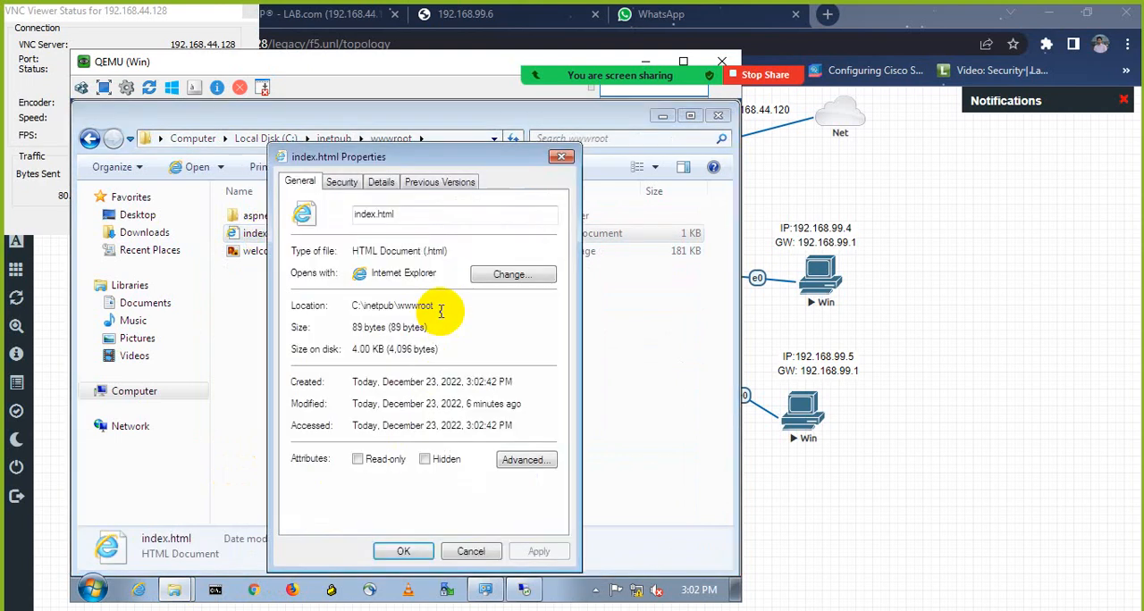
left_click(516, 274)
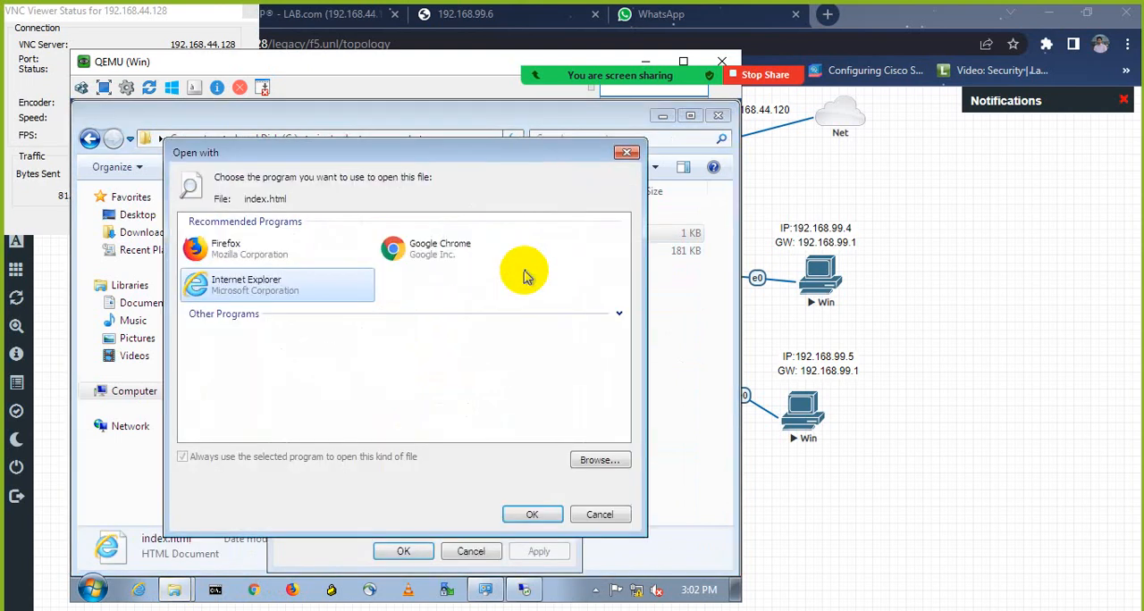
left_click(447, 254)
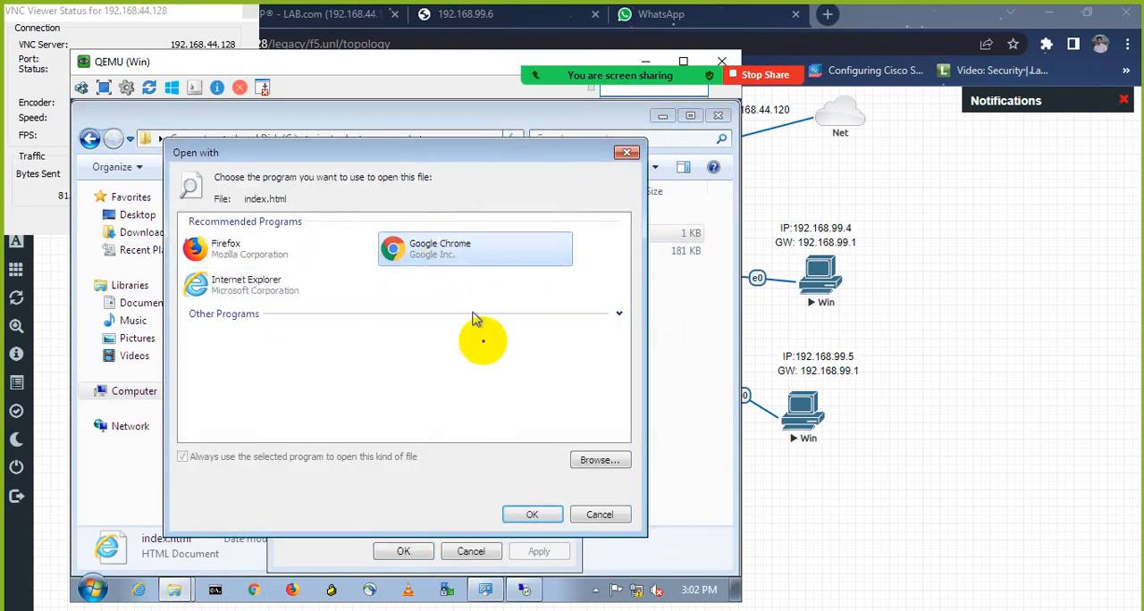
left_click(527, 514)
left_click(407, 551)
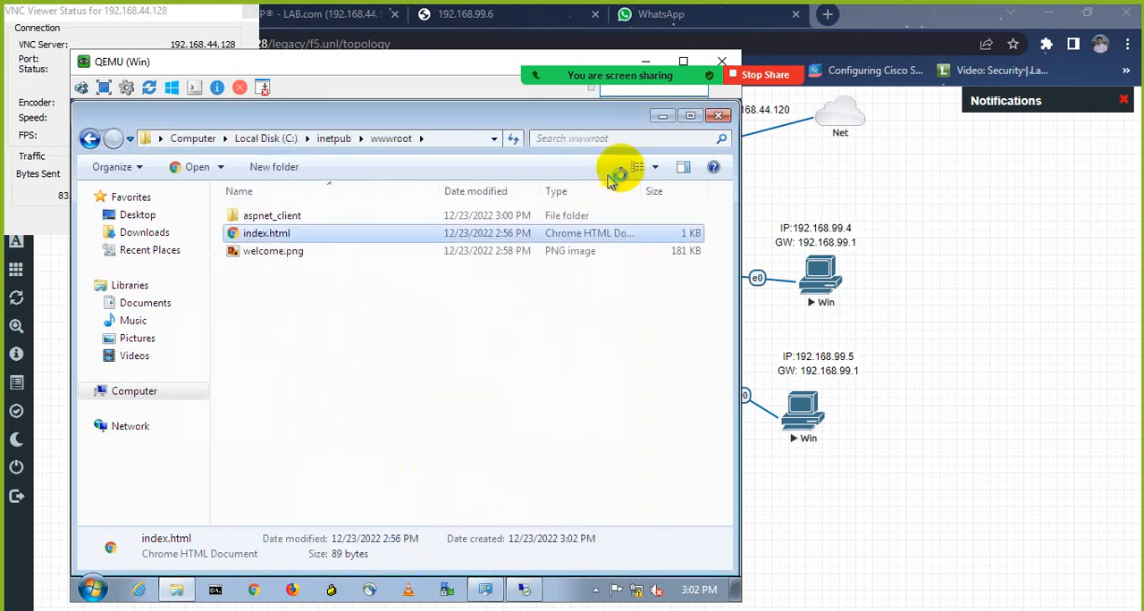
Step: Close the wwwroot and Programs and Features windows, and disconnect the Remote Desktop session to 192.168.99.4
left_click(723, 117)
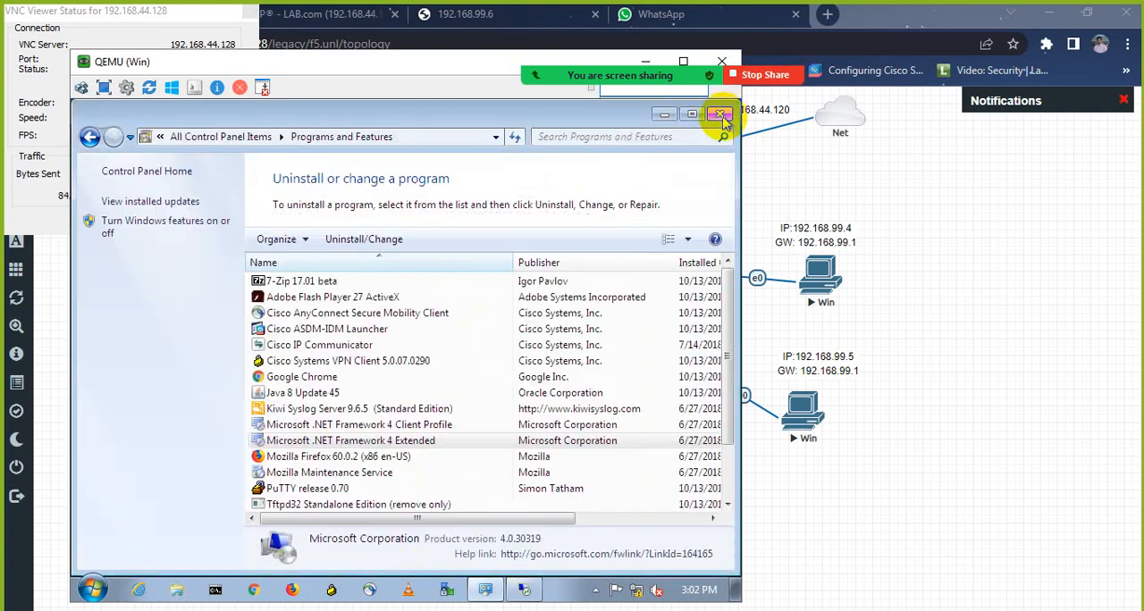
left_click(724, 117)
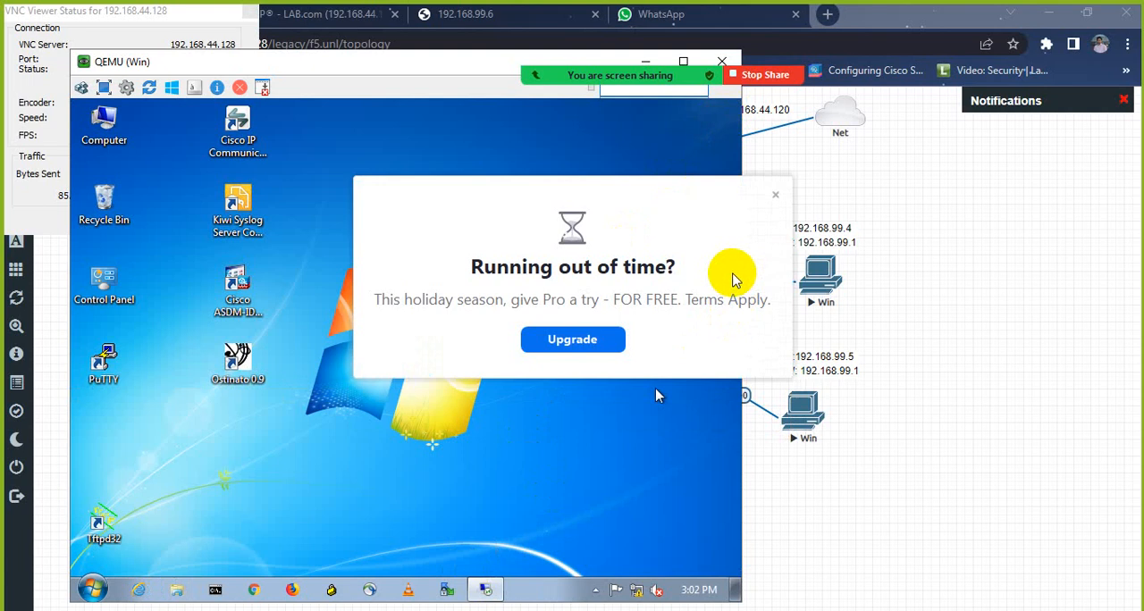
left_click(482, 591)
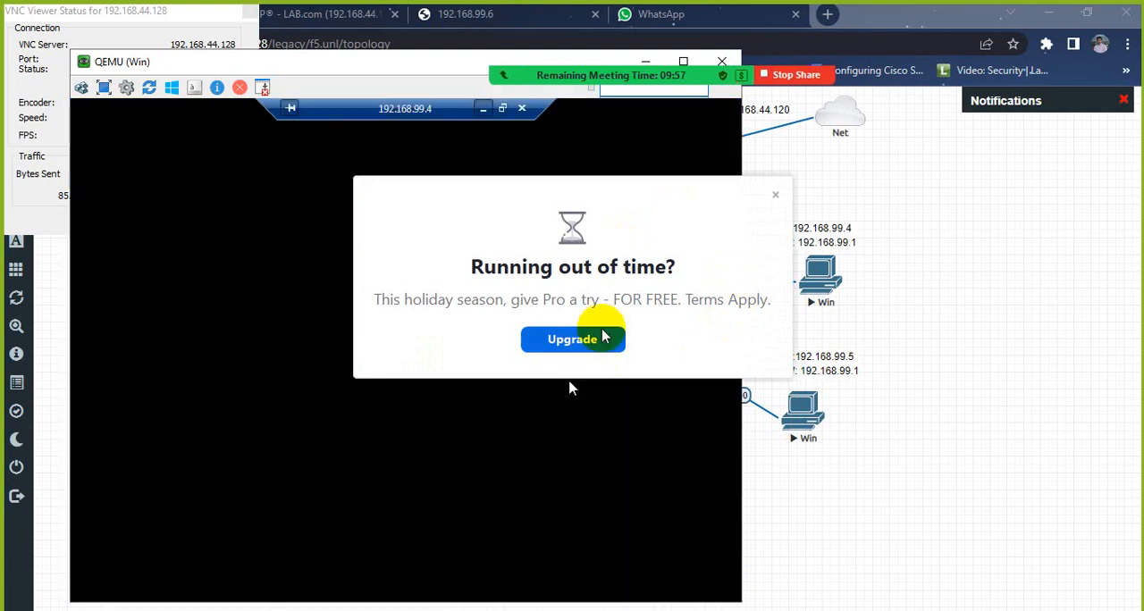
left_click(775, 194)
left_click(522, 109)
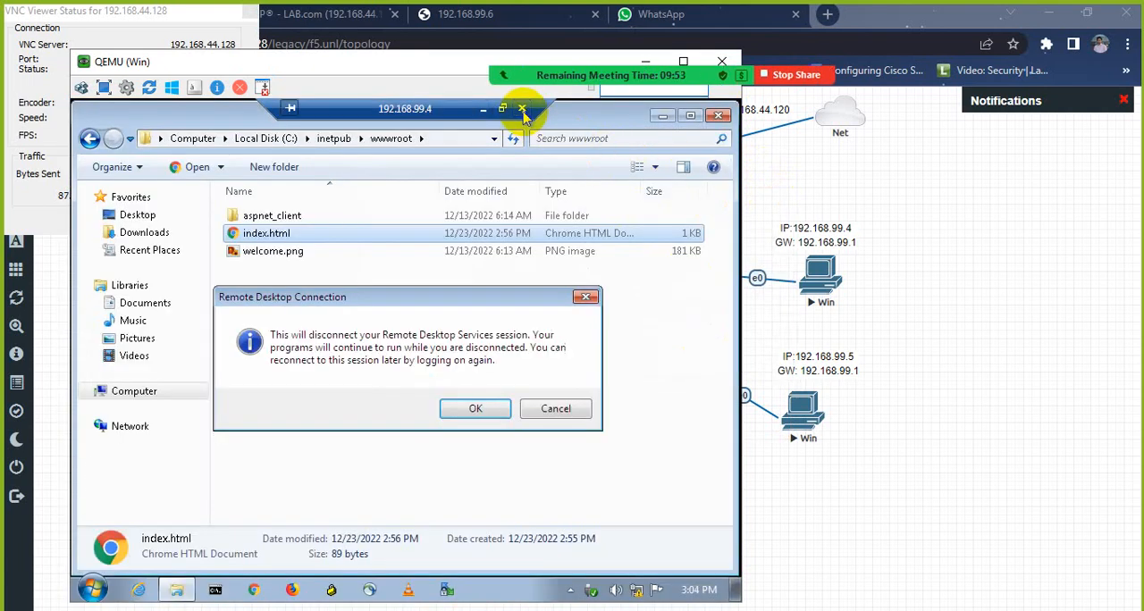
left_click(498, 411)
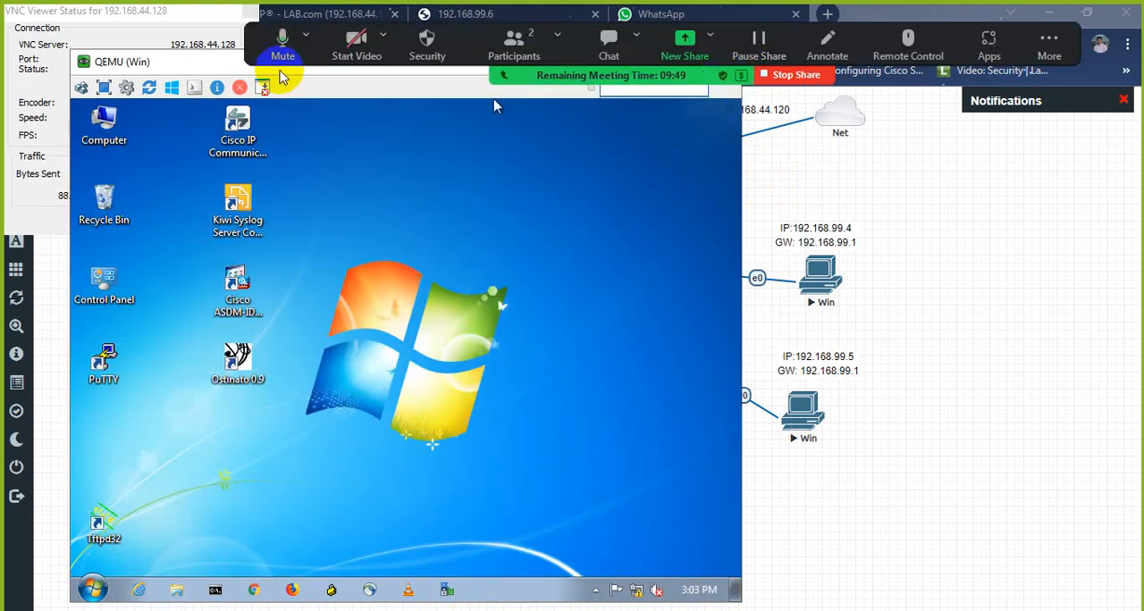
Step: Open the C:\inetpub\wwwroot folder on the Windows node
left_click_drag(225, 65, 304, 83)
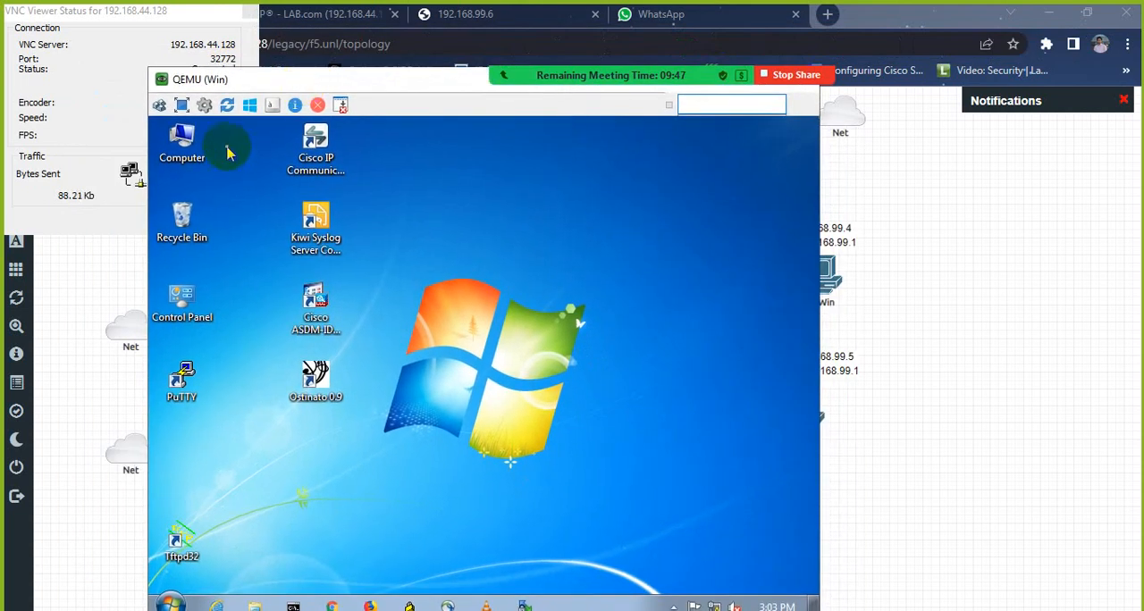
left_click(198, 152)
double_click(183, 145)
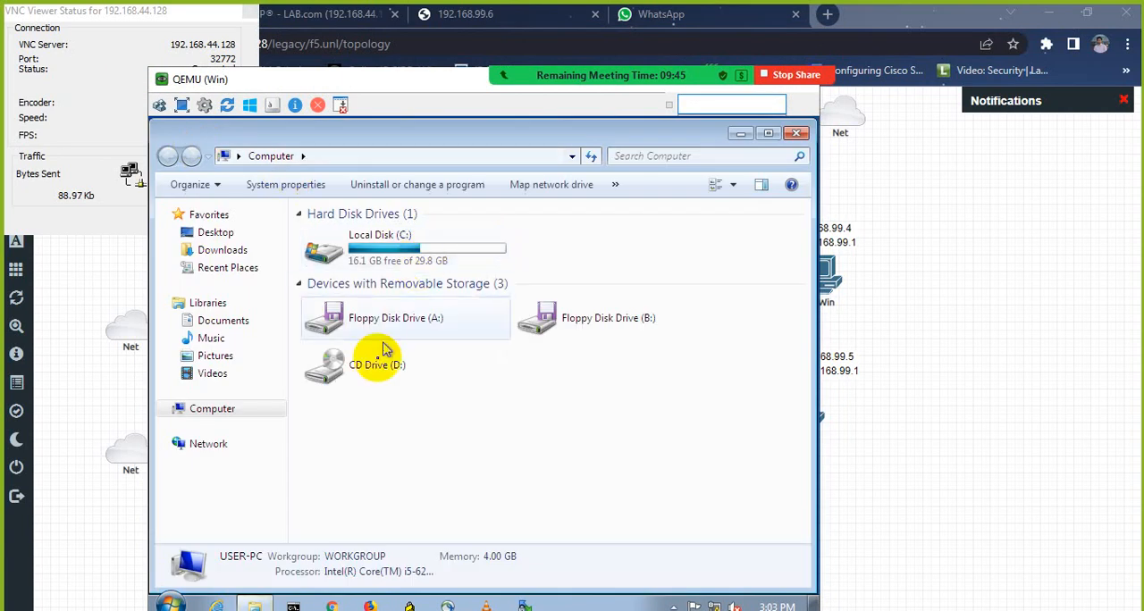
double_click(414, 254)
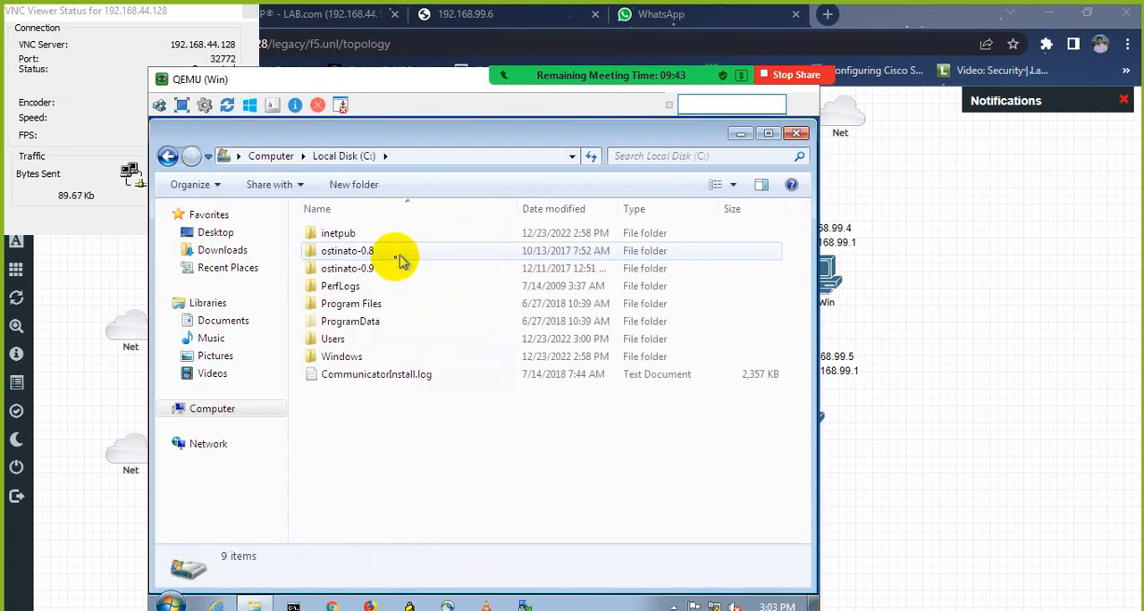
double_click(357, 232)
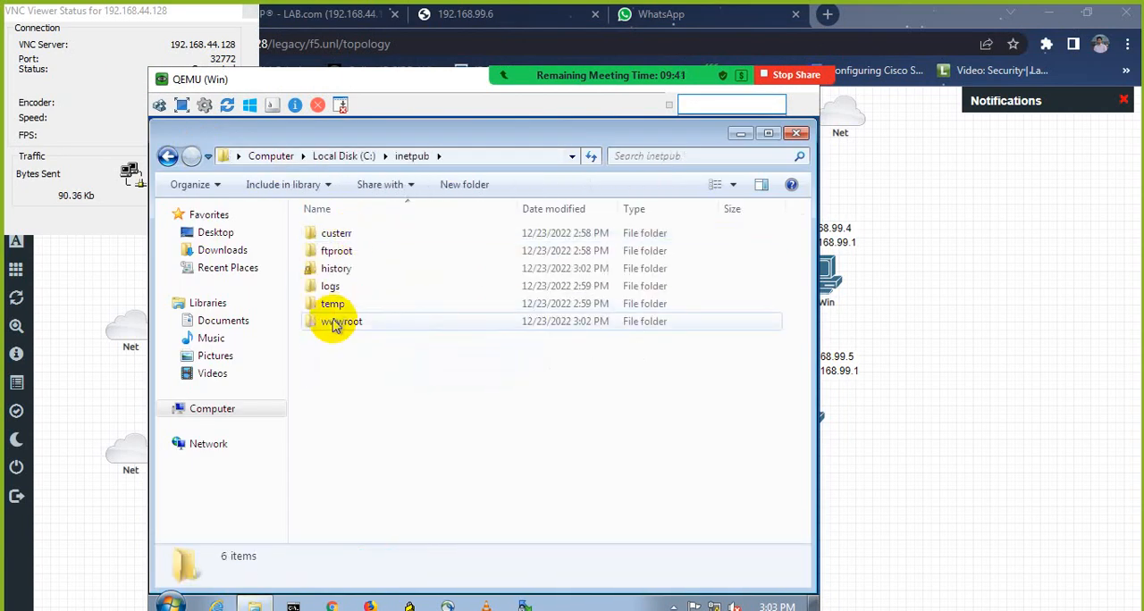
key("w")
key("Return")
Step: Copy index.html from the wwwroot folder to the desktop
right_click(340, 253)
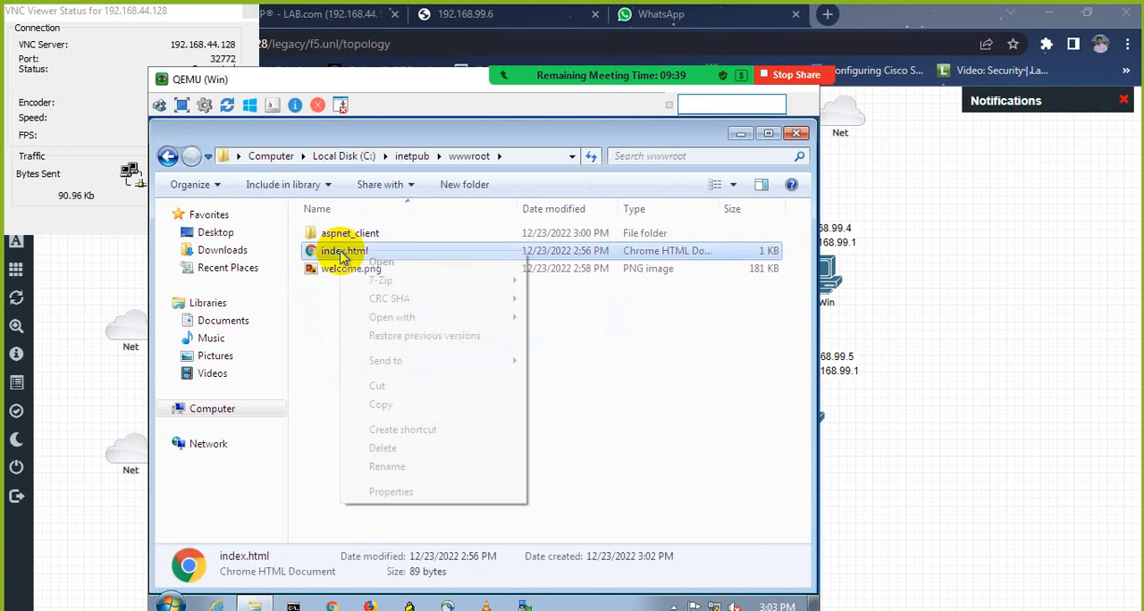
left_click(381, 404)
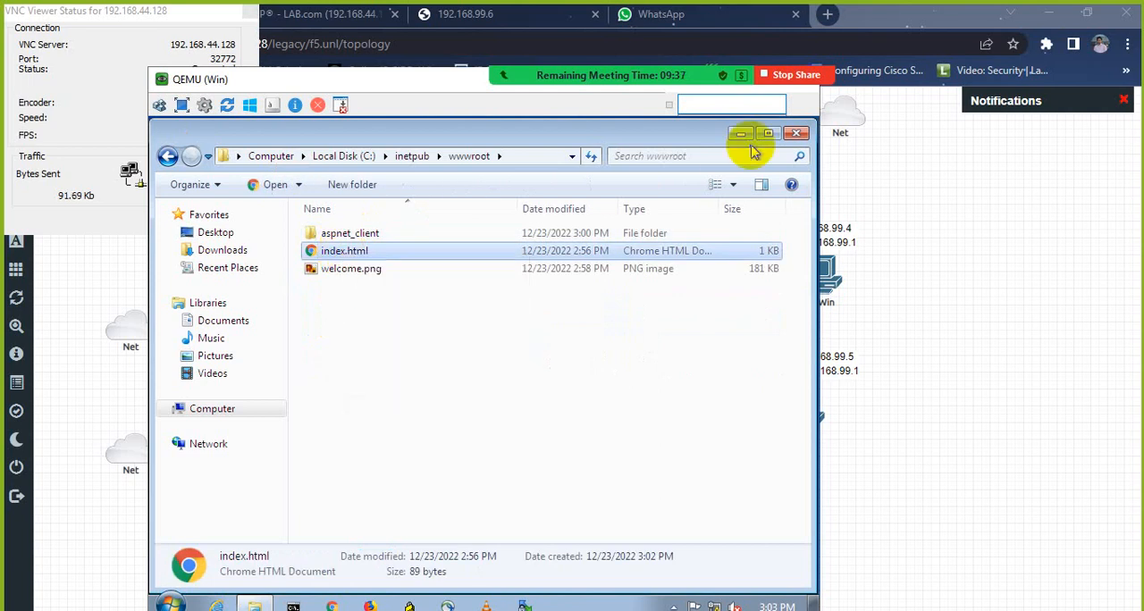
left_click(740, 134)
right_click(543, 197)
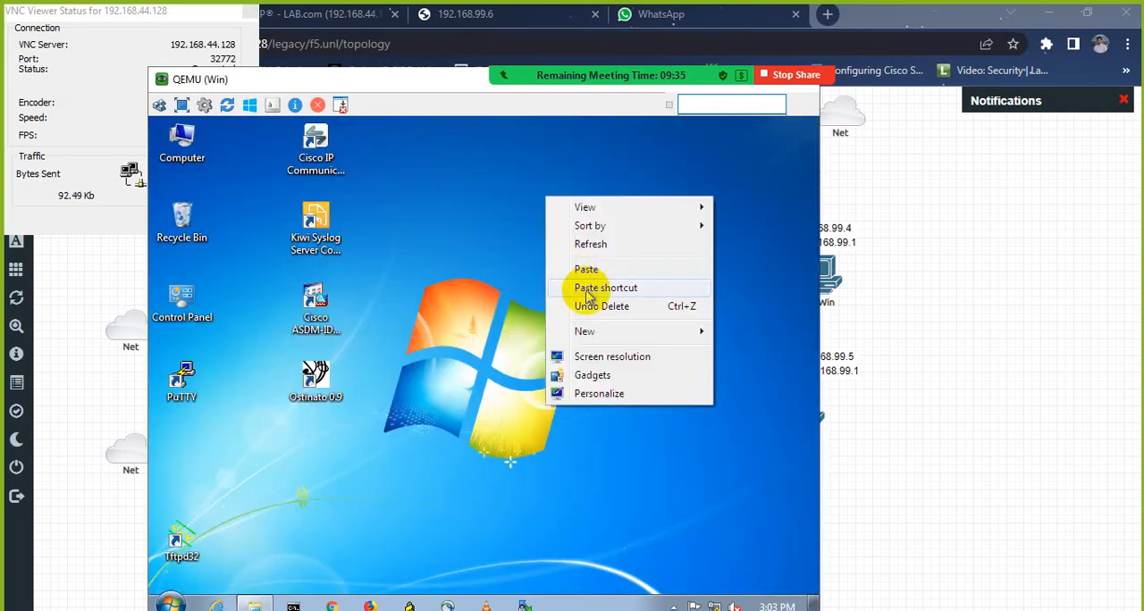
left_click(586, 270)
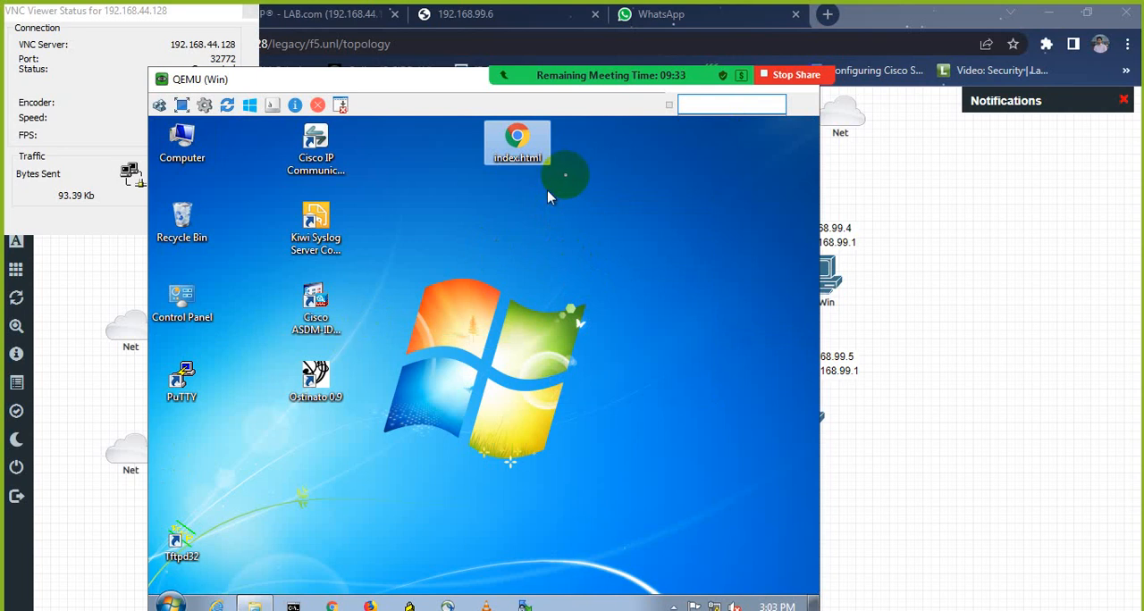
Step: Open the desktop copy of index.html with Notepad, chosen from the other programs
right_click(521, 145)
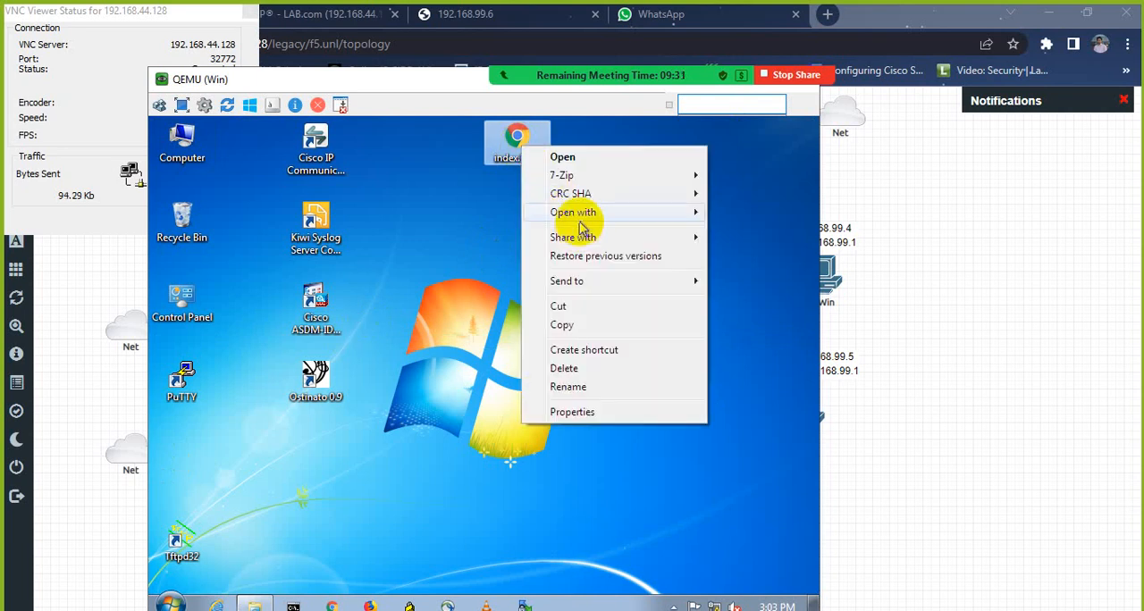
mouse_move(580, 222)
left_click(456, 273)
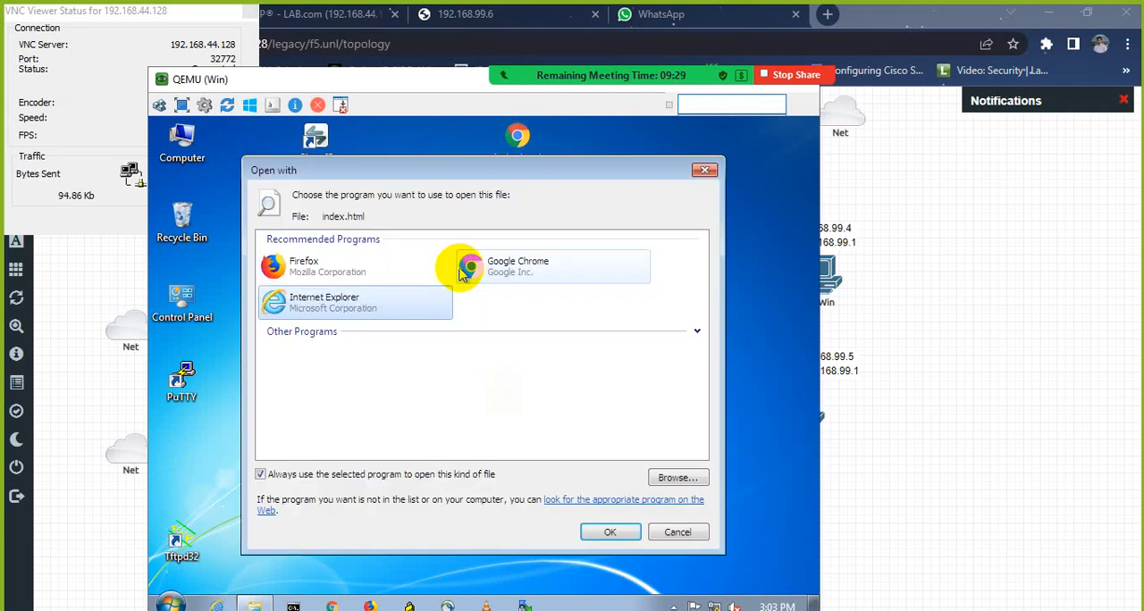
left_click(697, 332)
left_click(390, 362)
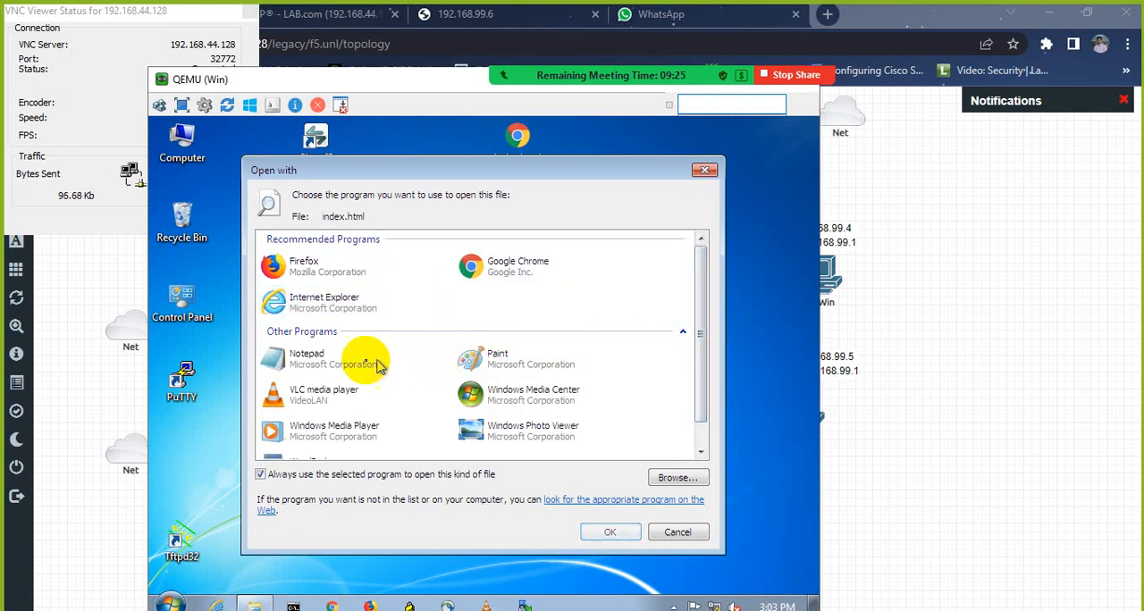
double_click(353, 366)
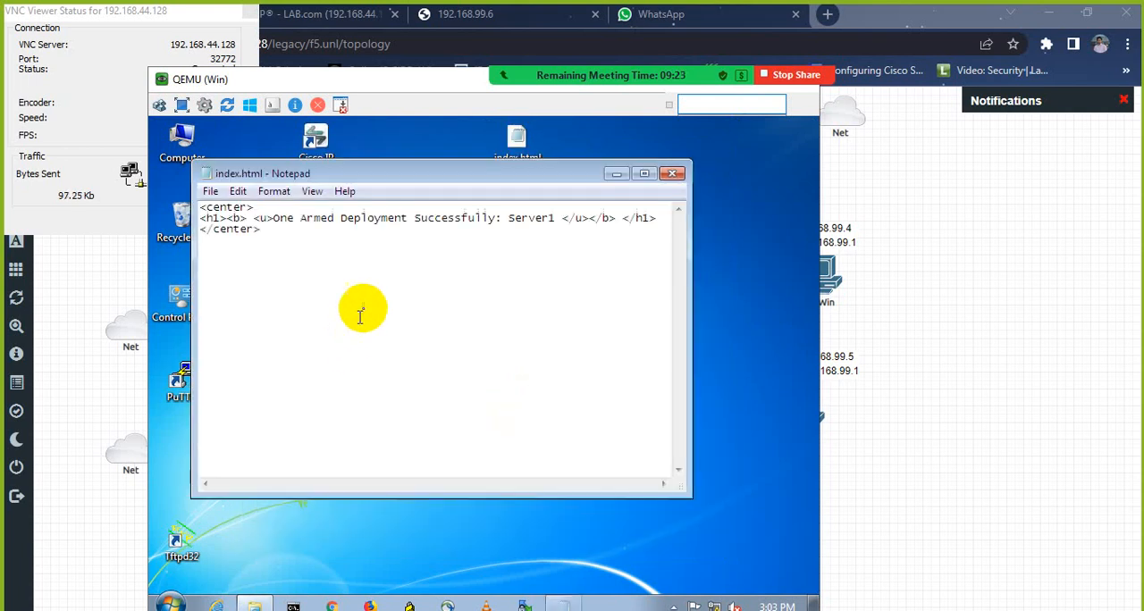
Step: Change the server name in the index.html heading to Server2, then save and close the file
left_click(555, 217)
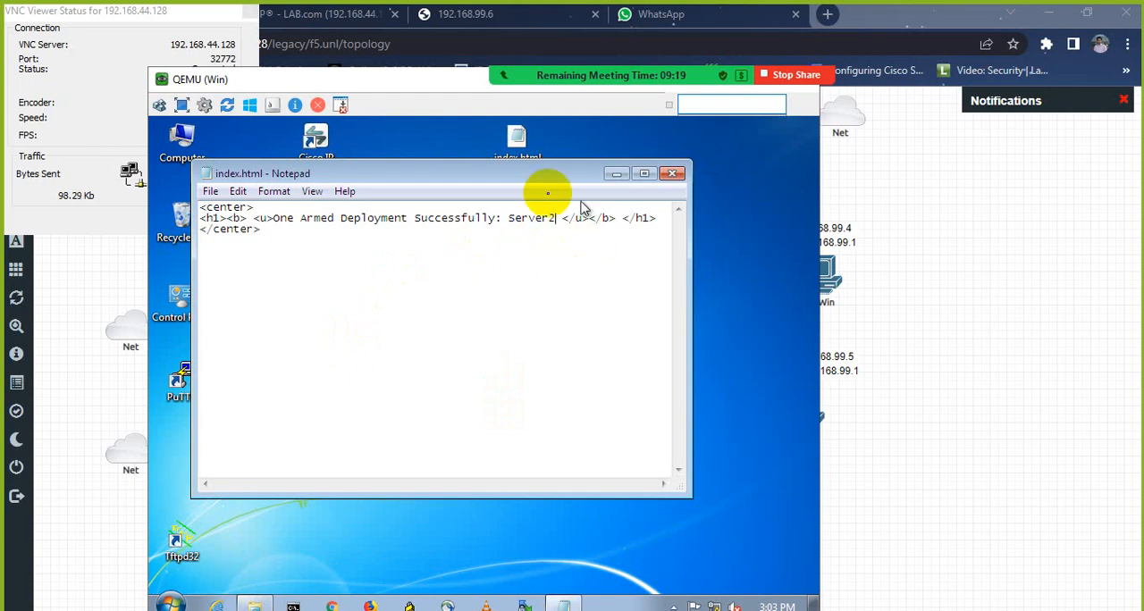
left_click(204, 192)
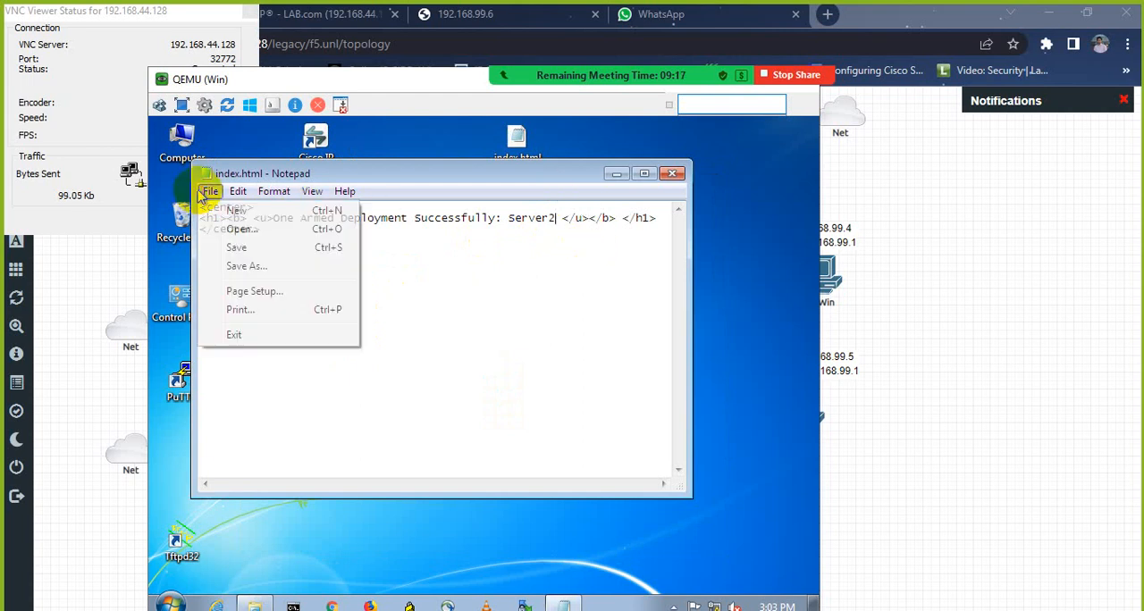
left_click(211, 248)
left_click(673, 174)
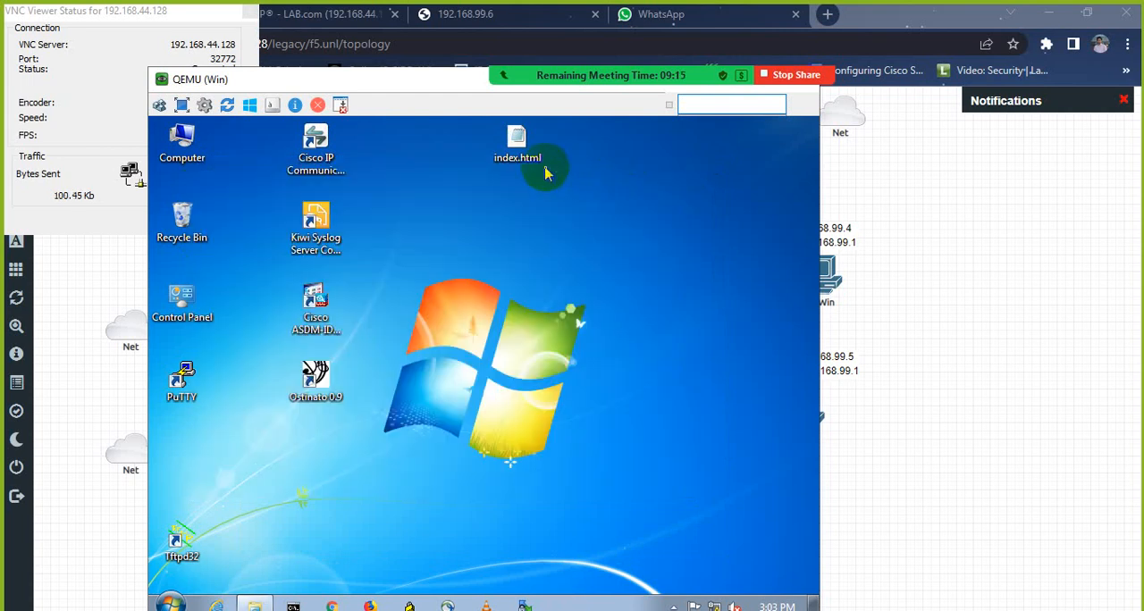
Step: Move the edited index.html from the desktop into wwwroot, replacing the existing file
right_click(518, 150)
left_click(582, 330)
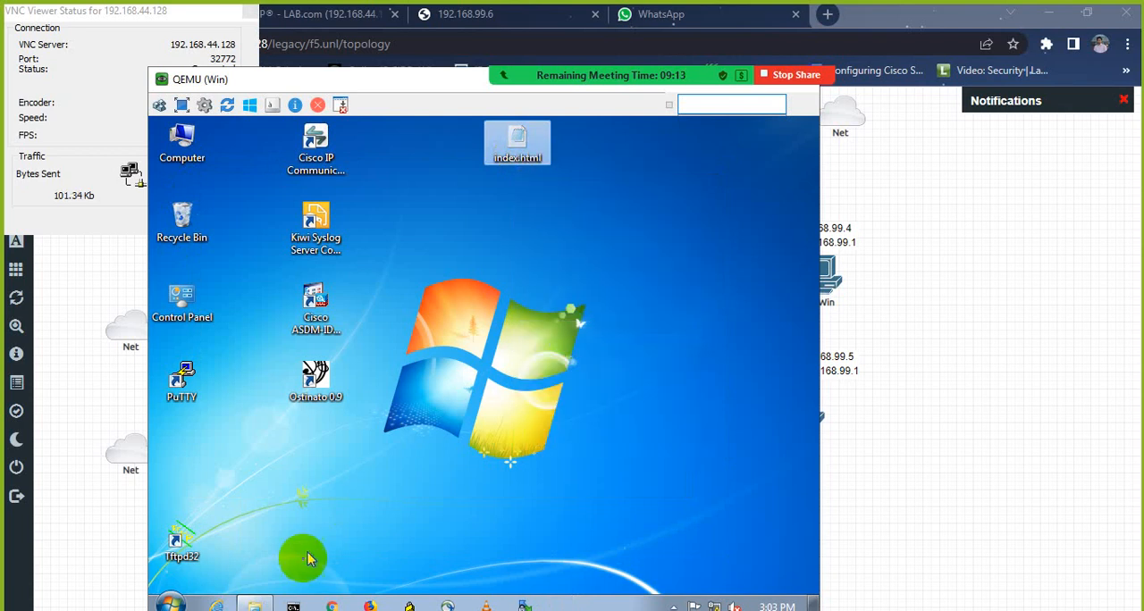
left_click(254, 606)
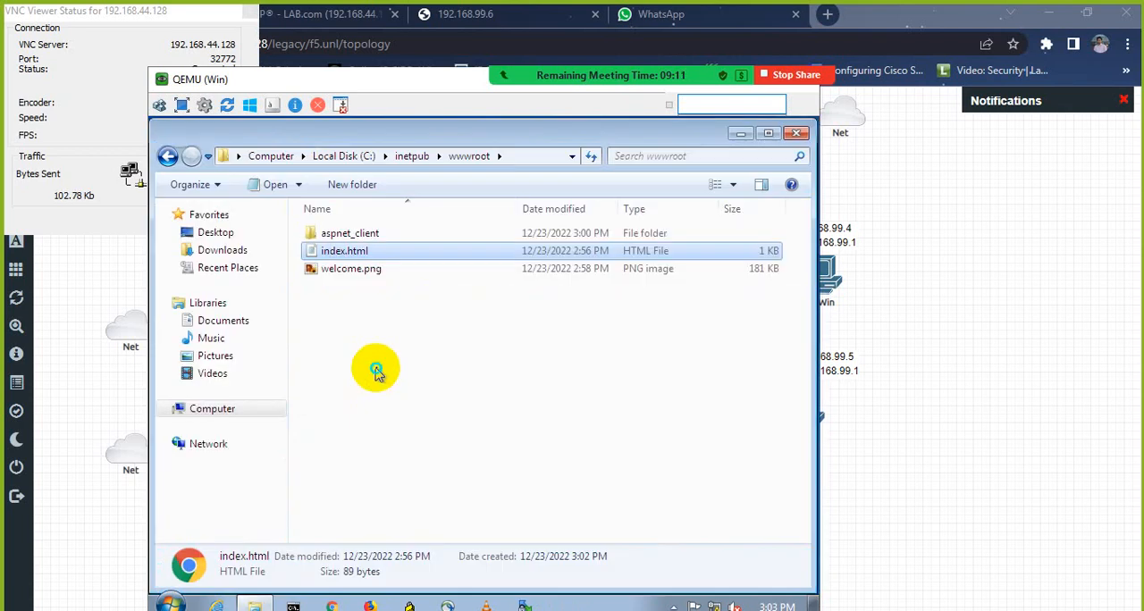
right_click(376, 368)
left_click(435, 244)
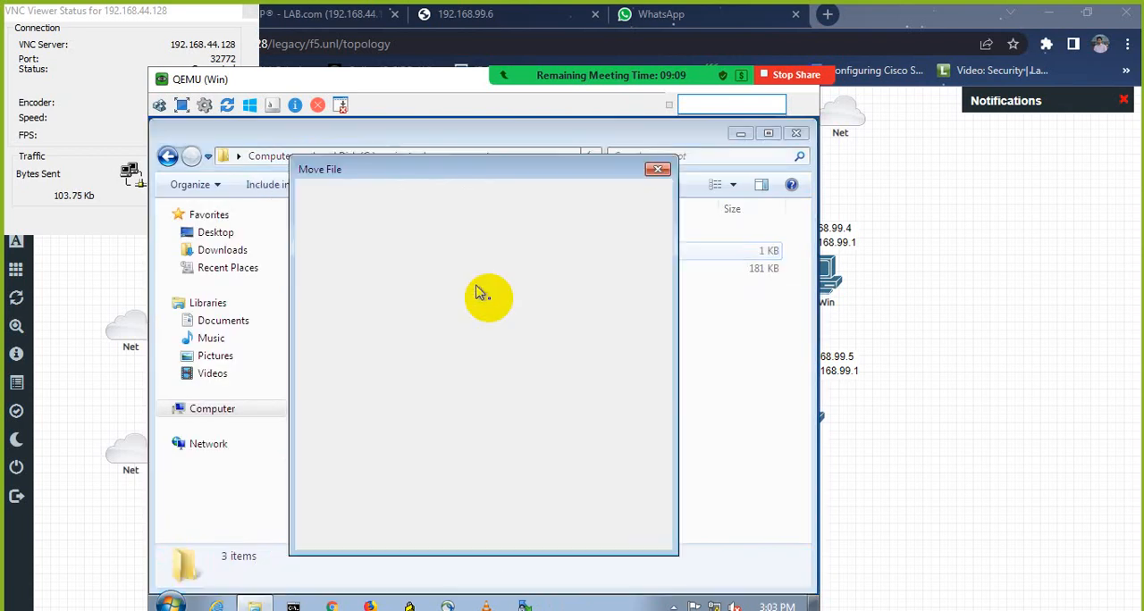
left_click(502, 288)
Step: Set Google Chrome as the program that opens index.html in wwwroot through the file's properties
left_click(308, 251)
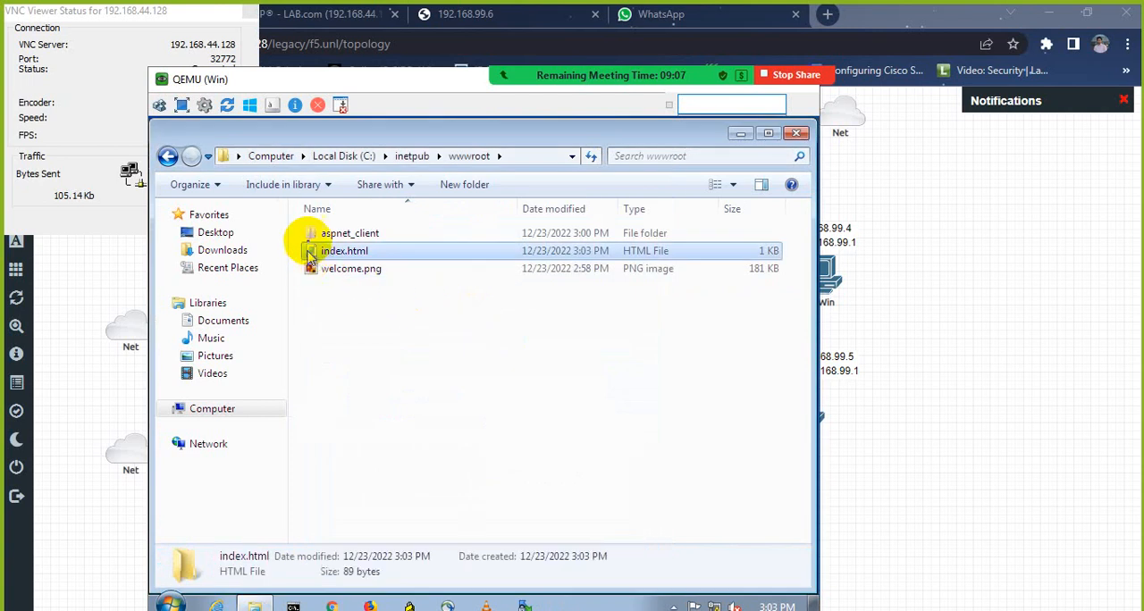
right_click(314, 251)
left_click(393, 504)
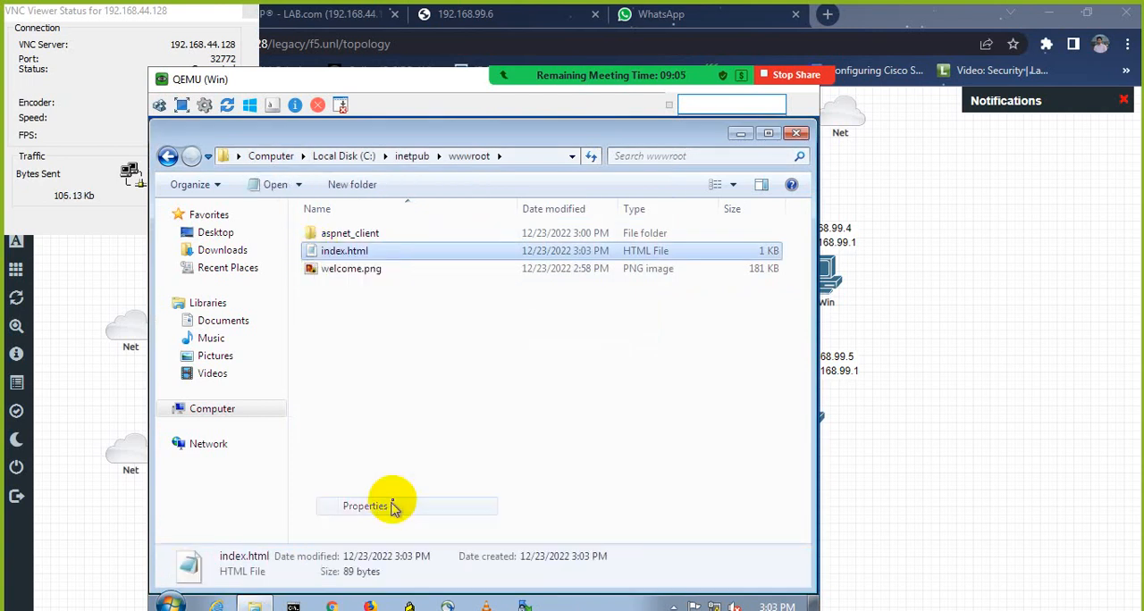
left_click(529, 286)
left_click(510, 266)
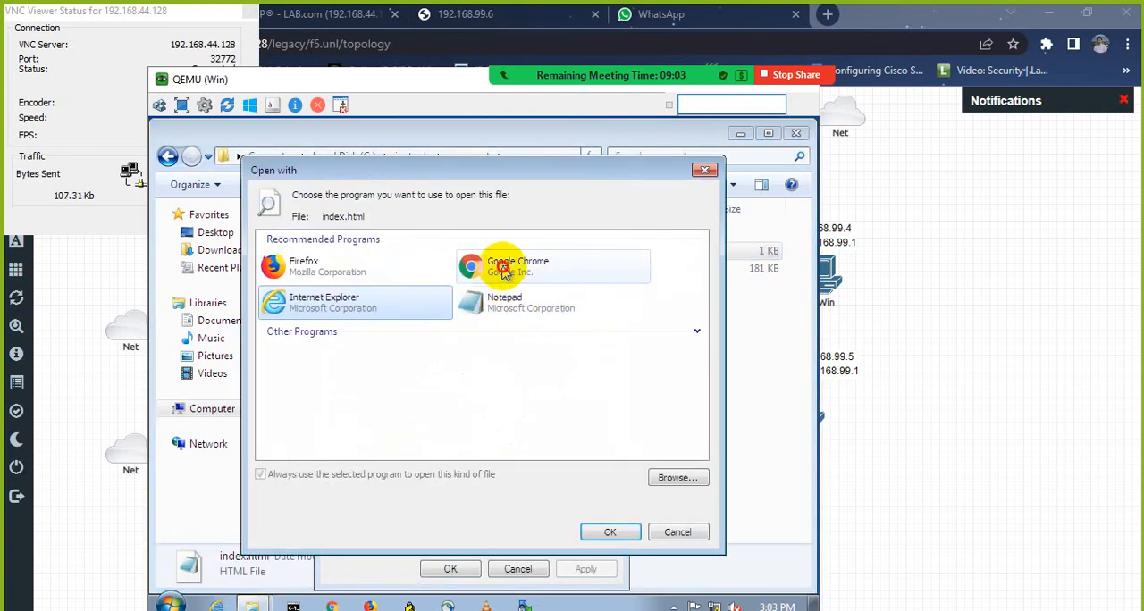
left_click(611, 531)
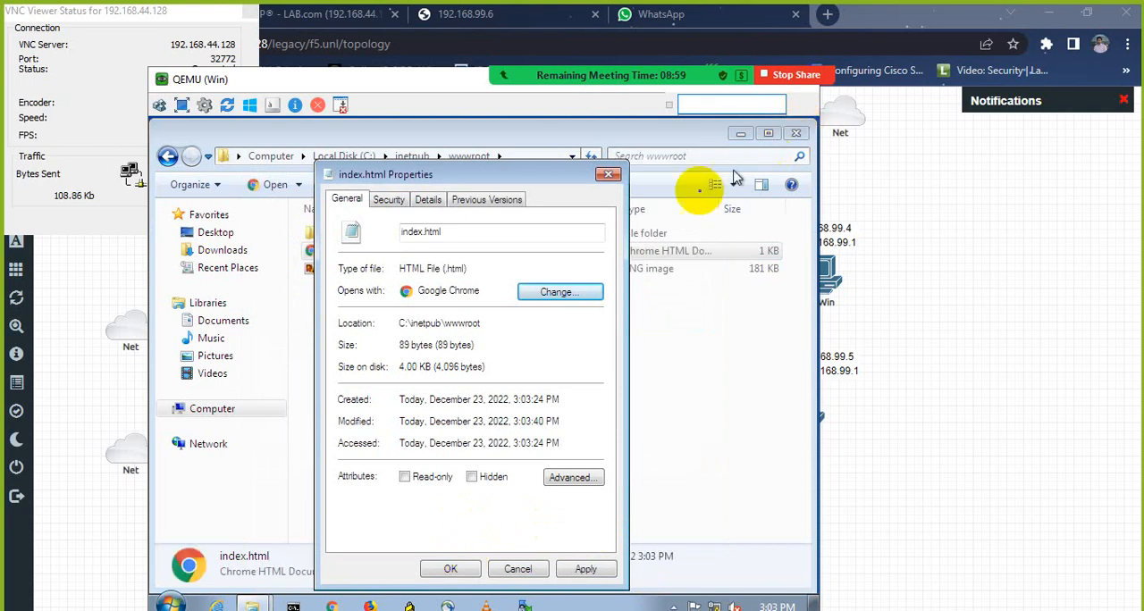
left_click(453, 569)
Step: Close the wwwroot folder and the QEMU (Win) VNC session
left_click(795, 135)
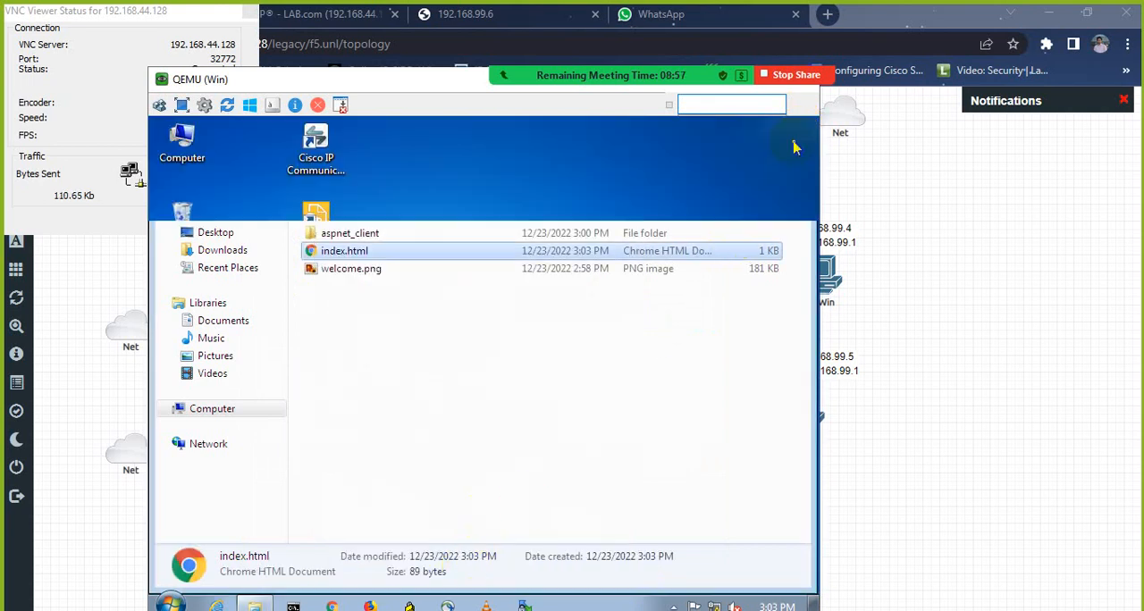
left_click_drag(383, 79, 505, 125)
left_click(902, 132)
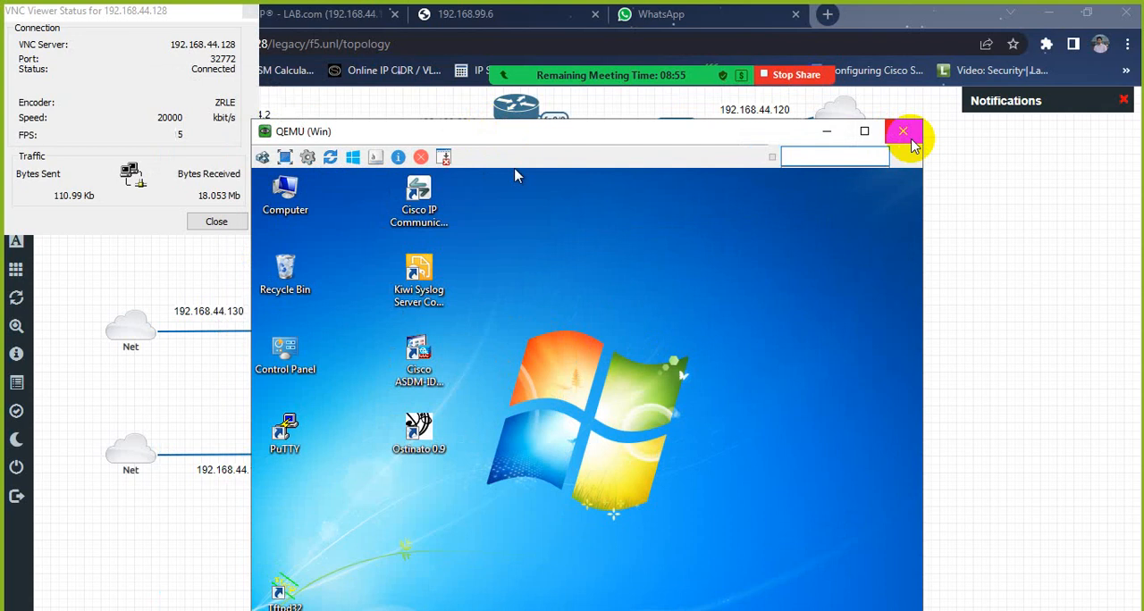
Step: Test load balancing by loading 192.168.99.6 in a new browser window and reloading it, then close both test pages
left_click(506, 9)
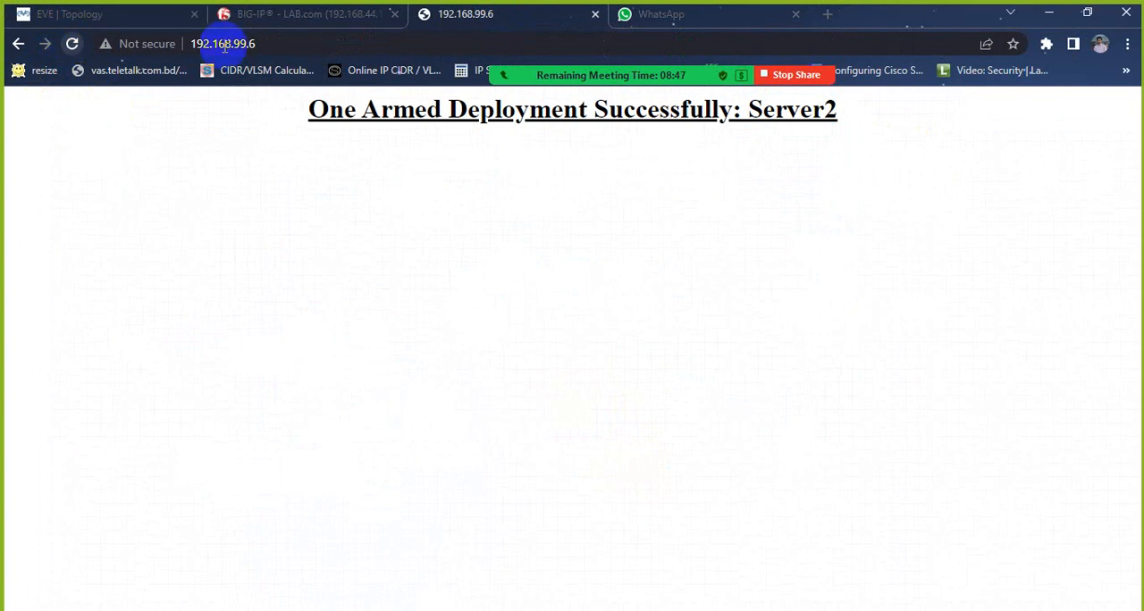
left_click(320, 43)
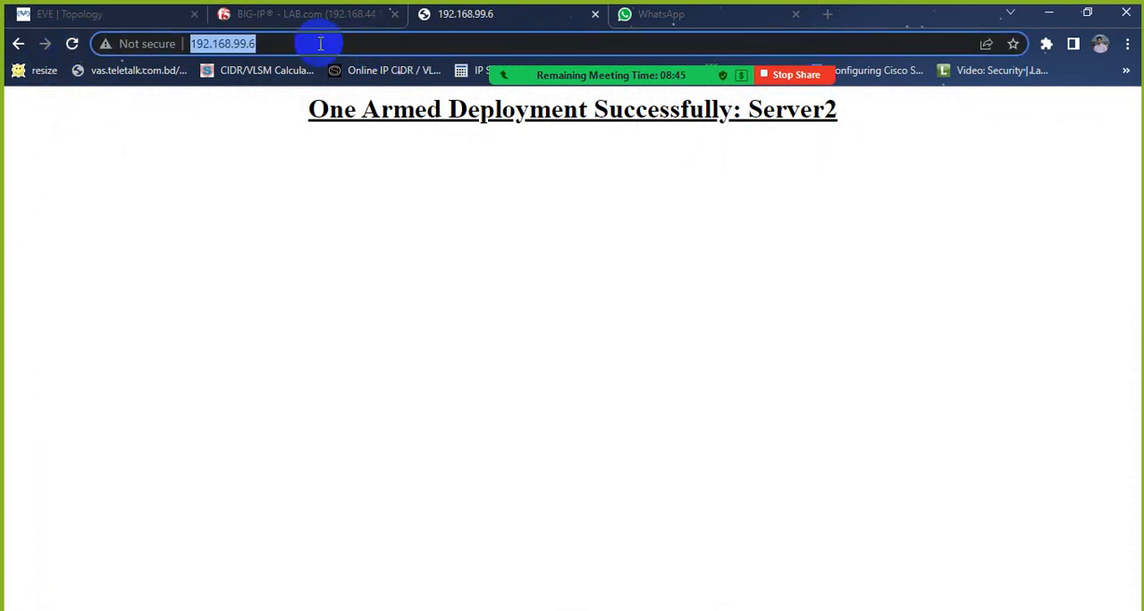
left_click(1127, 45)
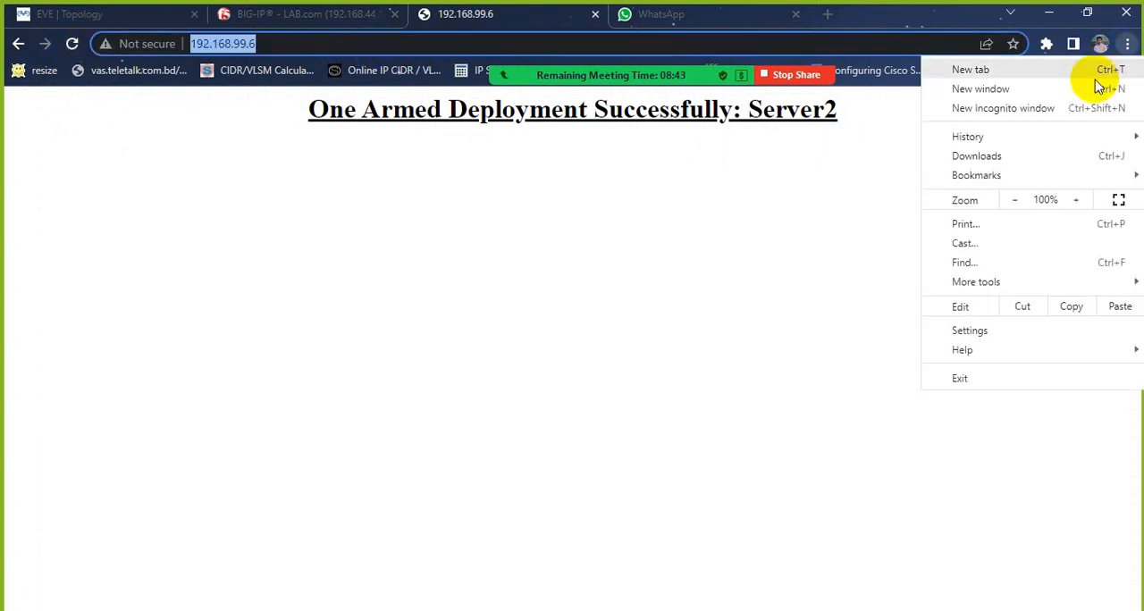
left_click(1097, 85)
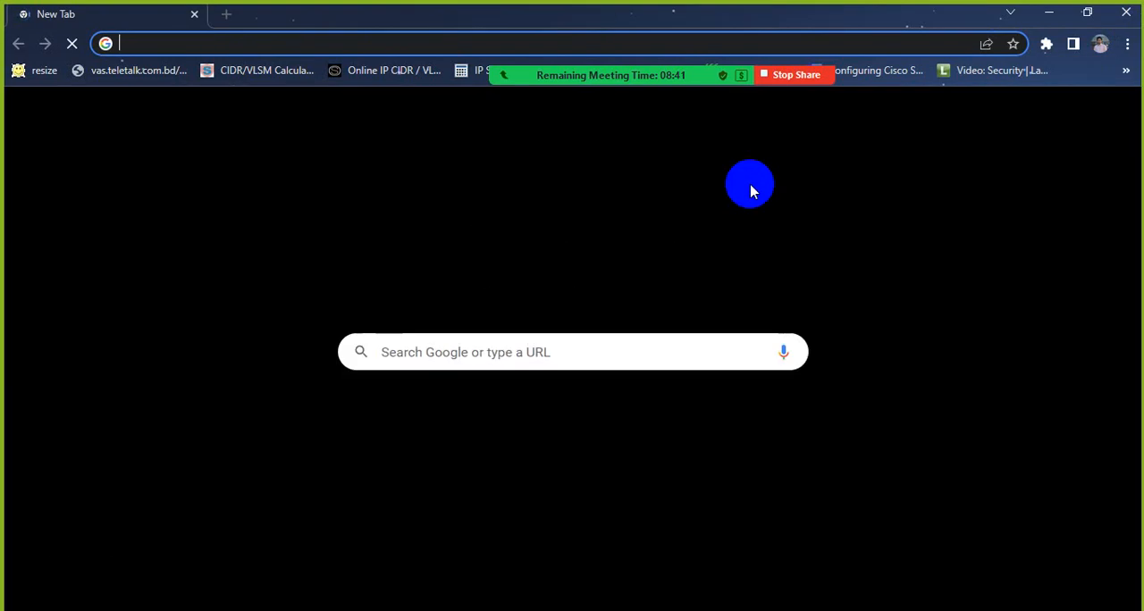
key("ctrl+v")
key("Return")
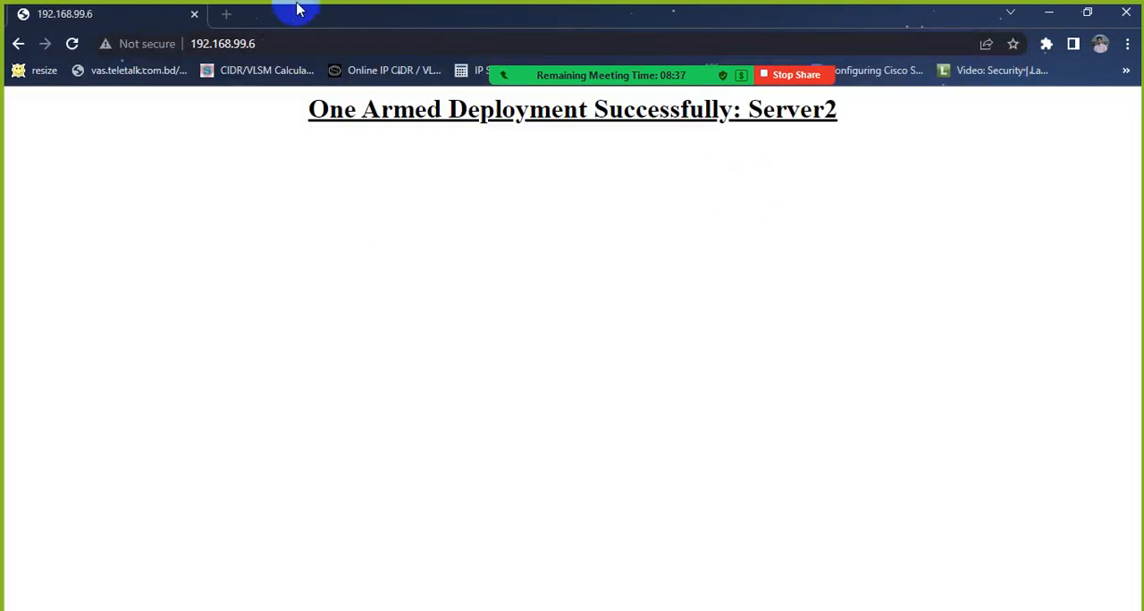
left_click(73, 42)
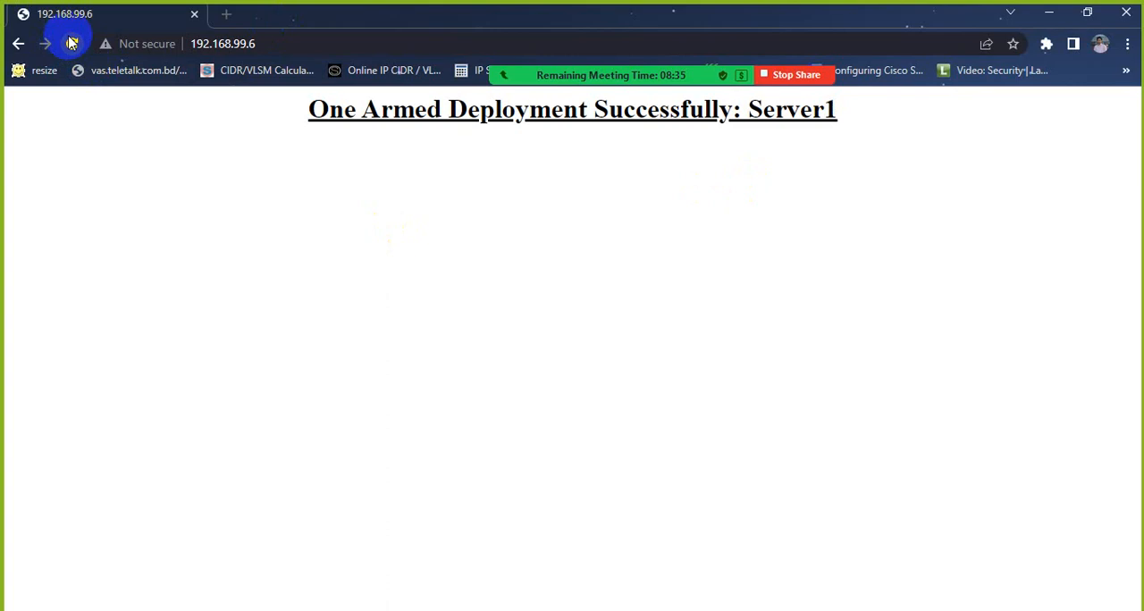
left_click(1125, 13)
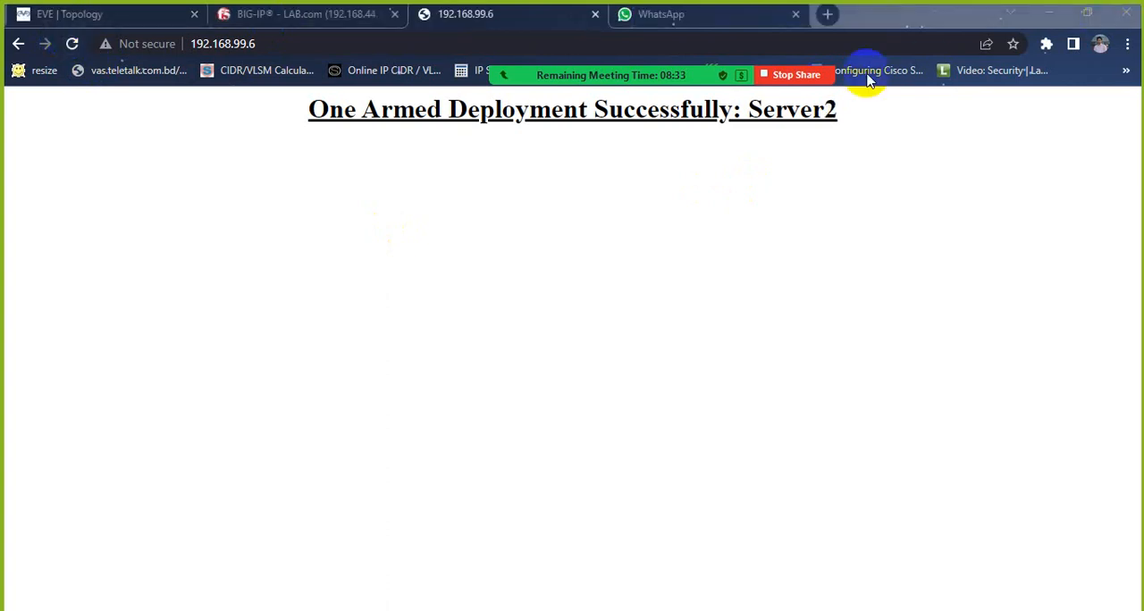
left_click(595, 15)
Step: Refresh the pool1 statistics in BIG-IP and compare the traffic on node1:80 and node2:80
left_click(316, 14)
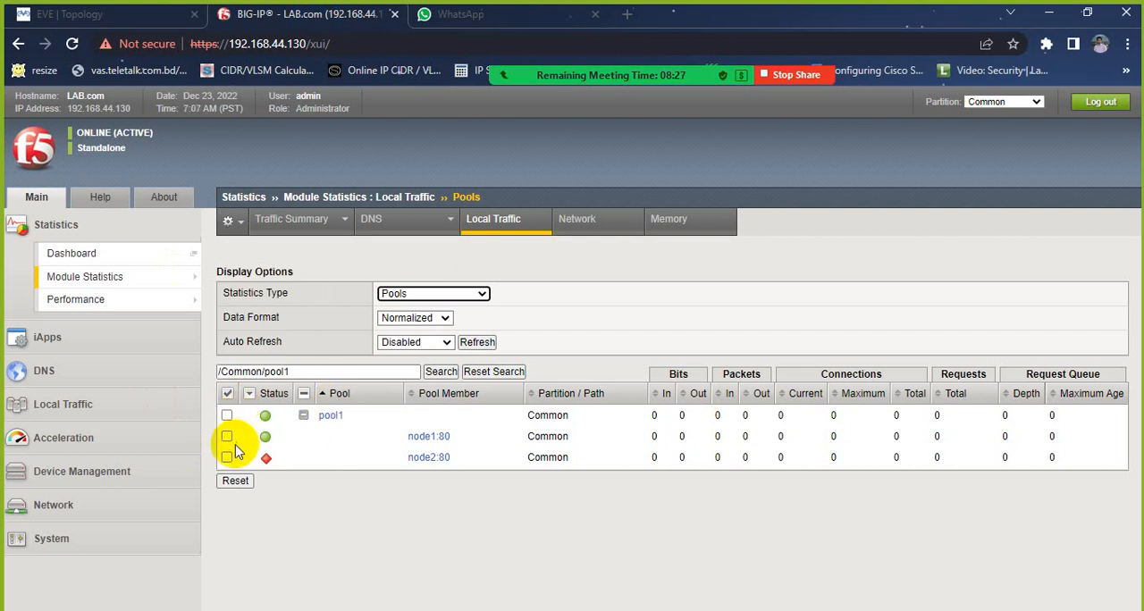
left_click(477, 343)
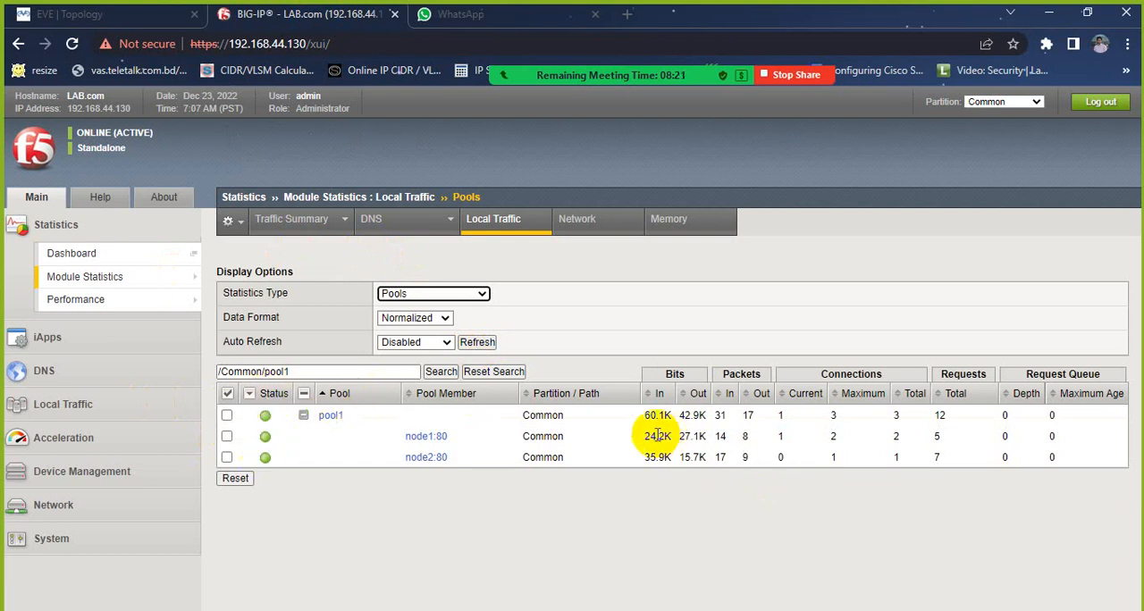
left_click_drag(641, 436, 722, 438)
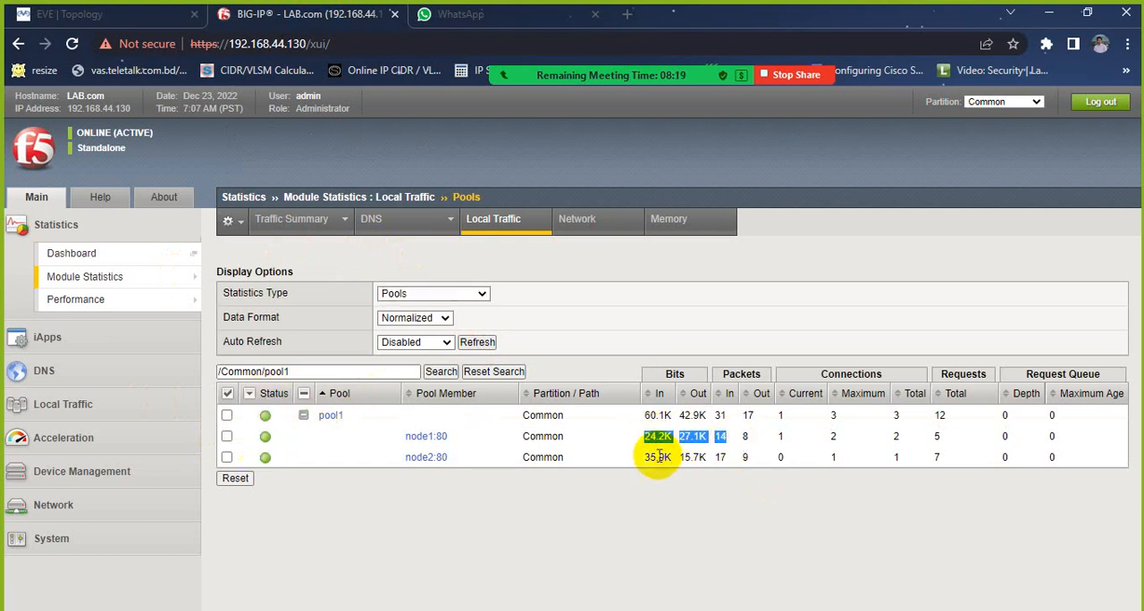
left_click_drag(647, 456, 731, 465)
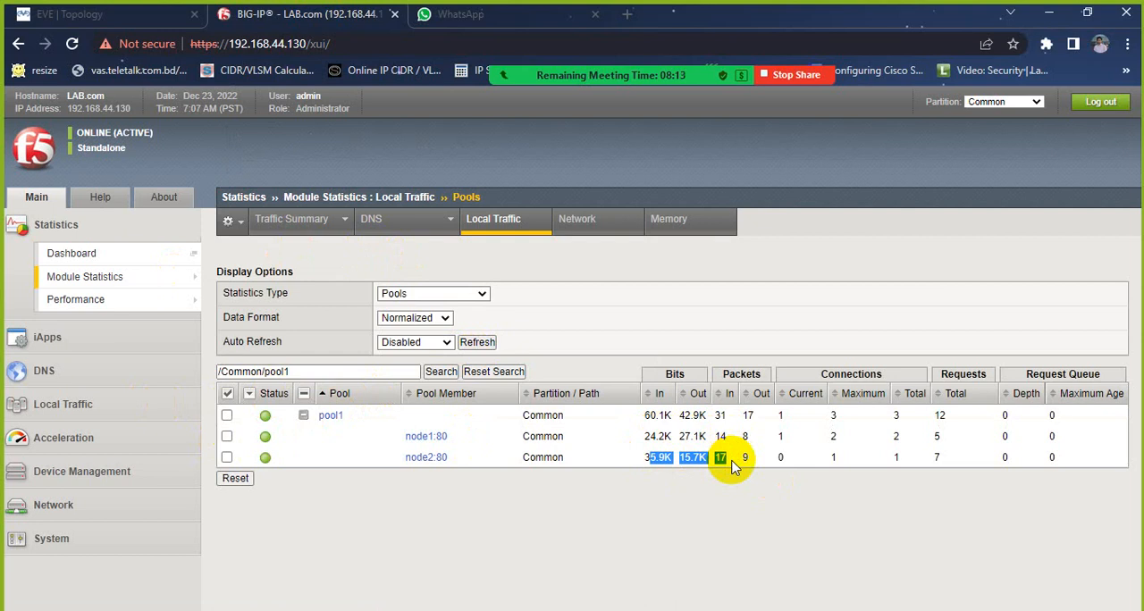
Step: Display the virtual server list under Local Traffic and load the virtual server's destination address 192.168.99.6 in a new tab
key("alt+Tab")
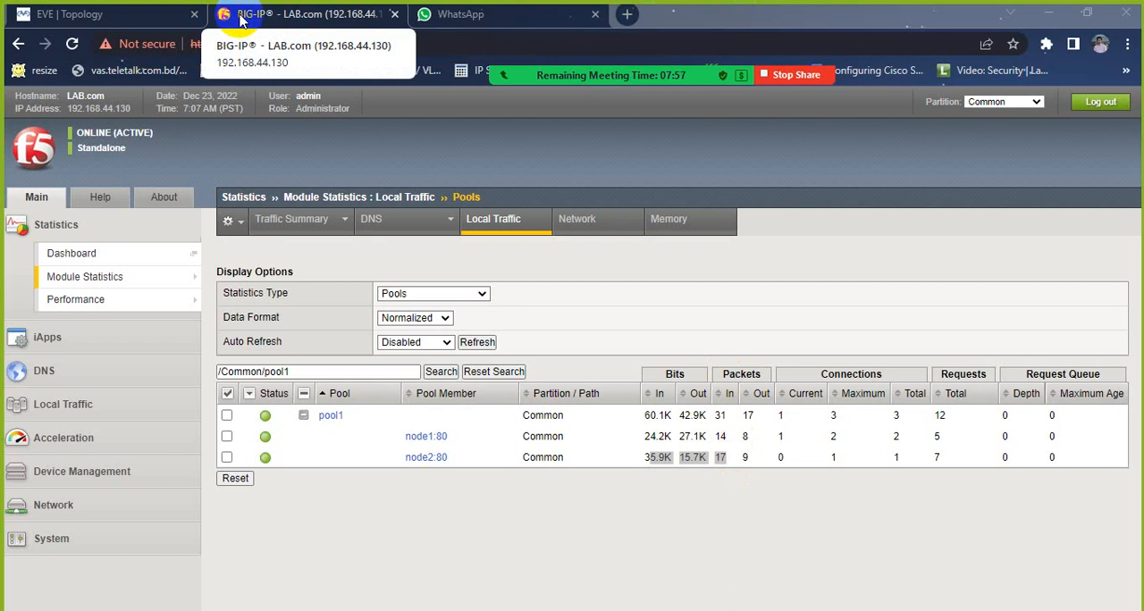
left_click(77, 406)
left_click(78, 377)
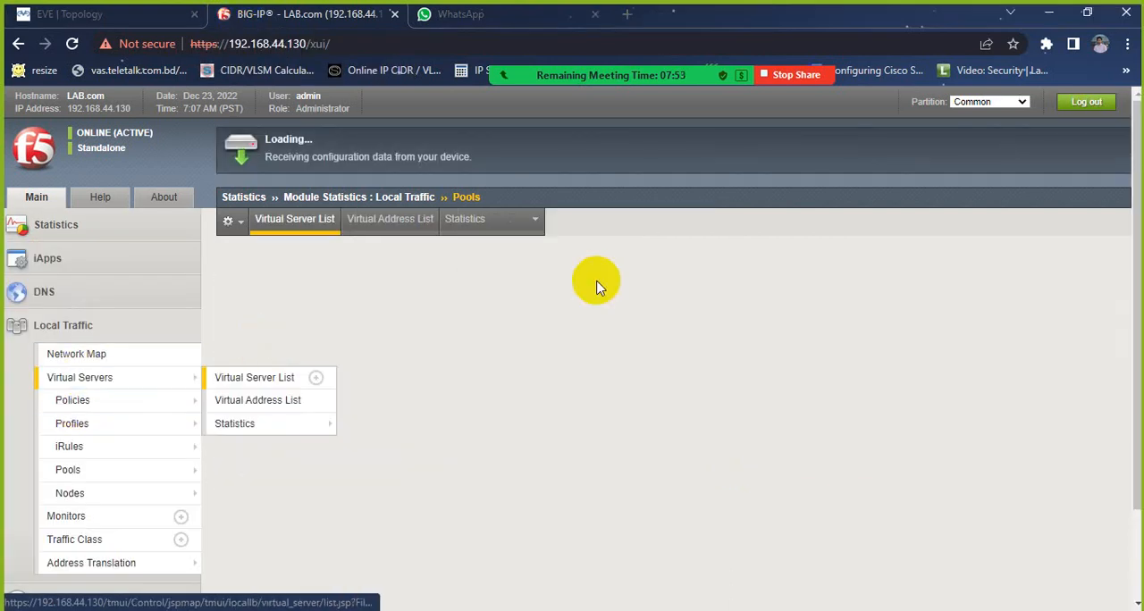
left_click_drag(779, 313, 843, 312)
right_click(840, 319)
left_click(880, 363)
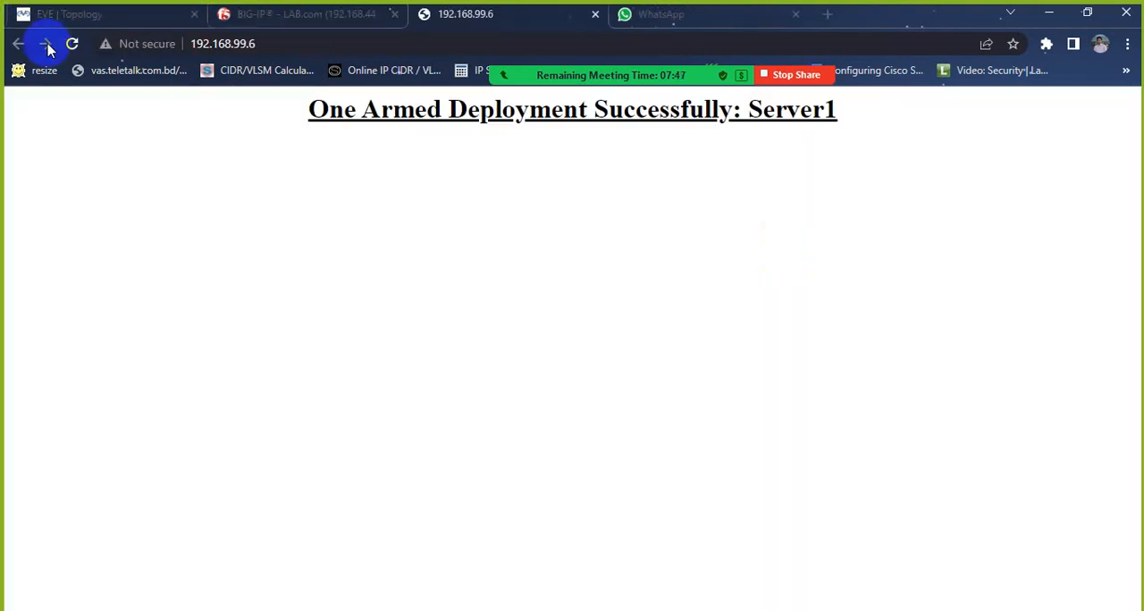
Step: Reload the 192.168.99.6 page repeatedly to check which server answers the requests
left_click(74, 45)
left_click(75, 44)
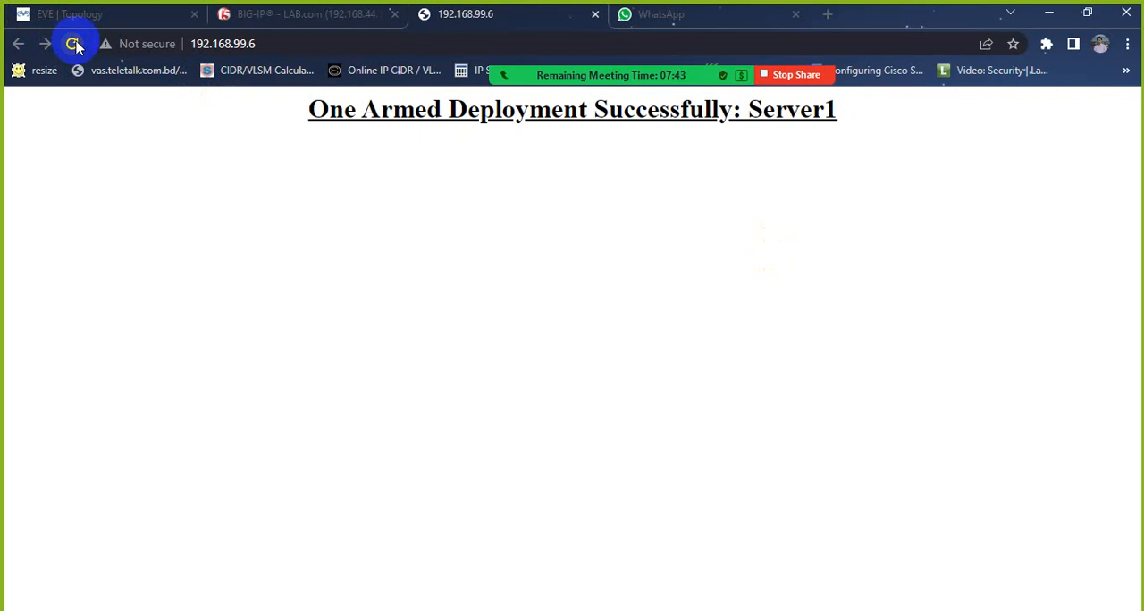
left_click(75, 45)
left_click(76, 45)
left_click(75, 45)
left_click(75, 45)
left_click(75, 45)
Step: Open the console of the Win node at 192.168.99.4 from the EVE topology and log on with the account password
left_click(115, 13)
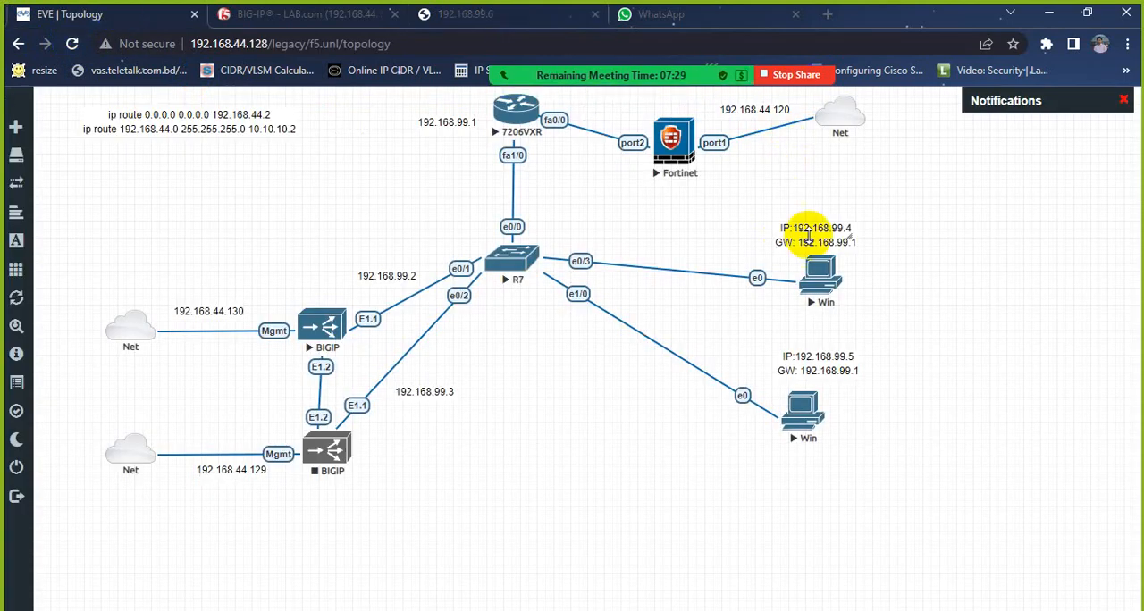
left_click(823, 284)
left_click(575, 149)
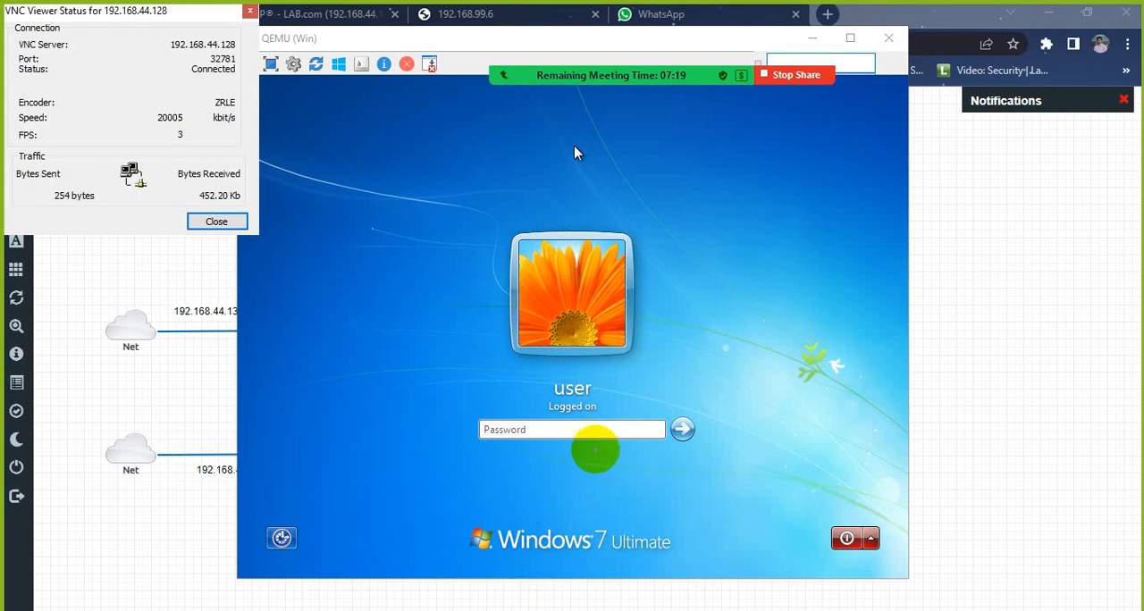
left_click(593, 432)
type("p")
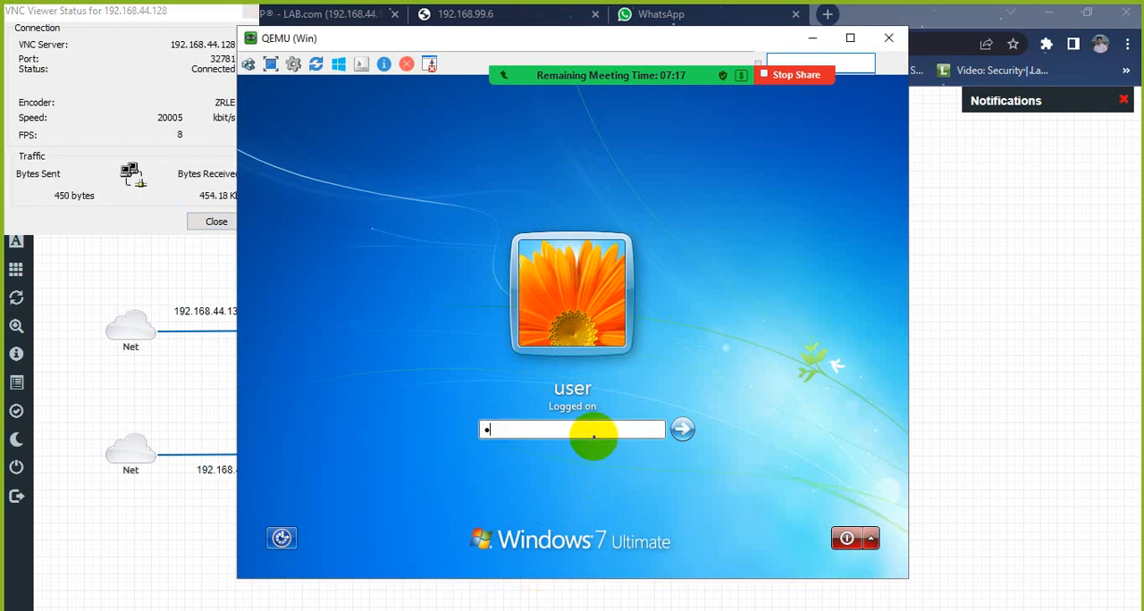
type("srd")
key("Return")
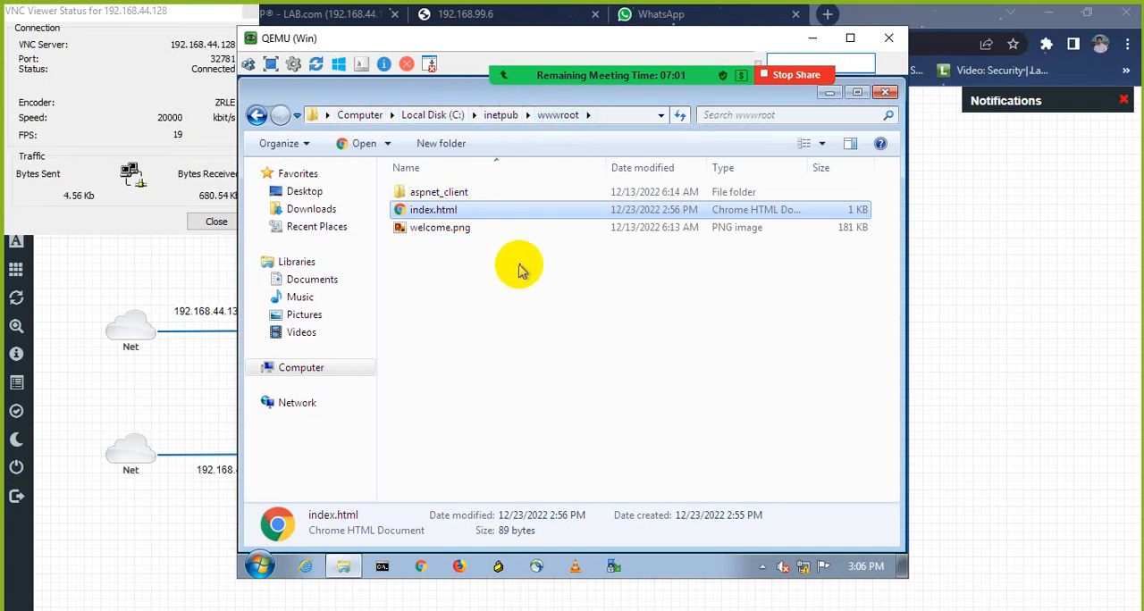
Step: Open index.html from the wwwroot folder on the Windows server
right_click(445, 217)
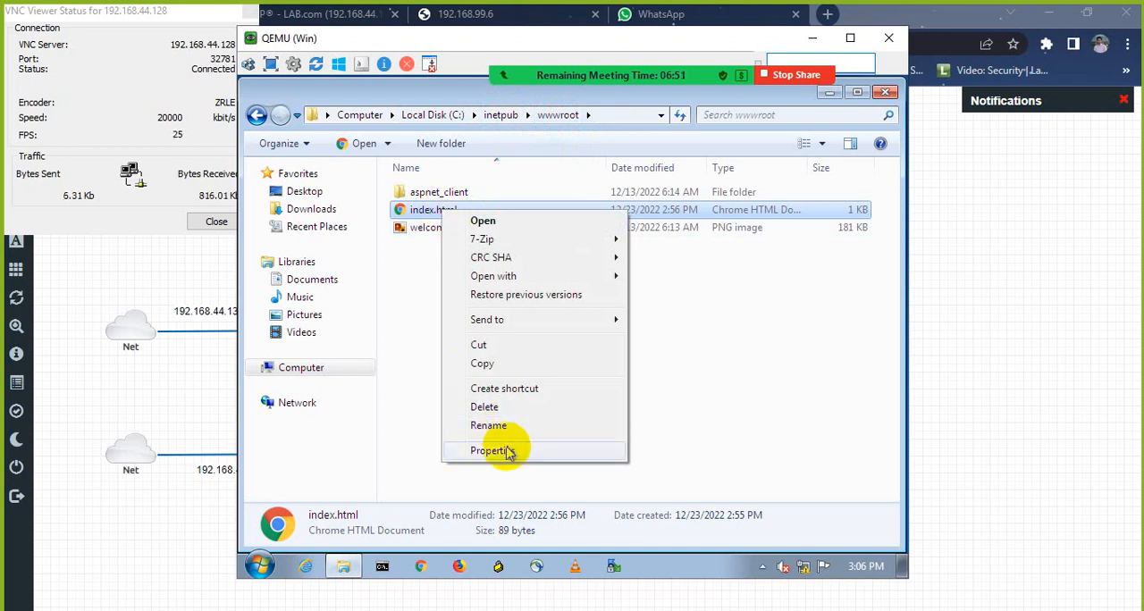
left_click(473, 220)
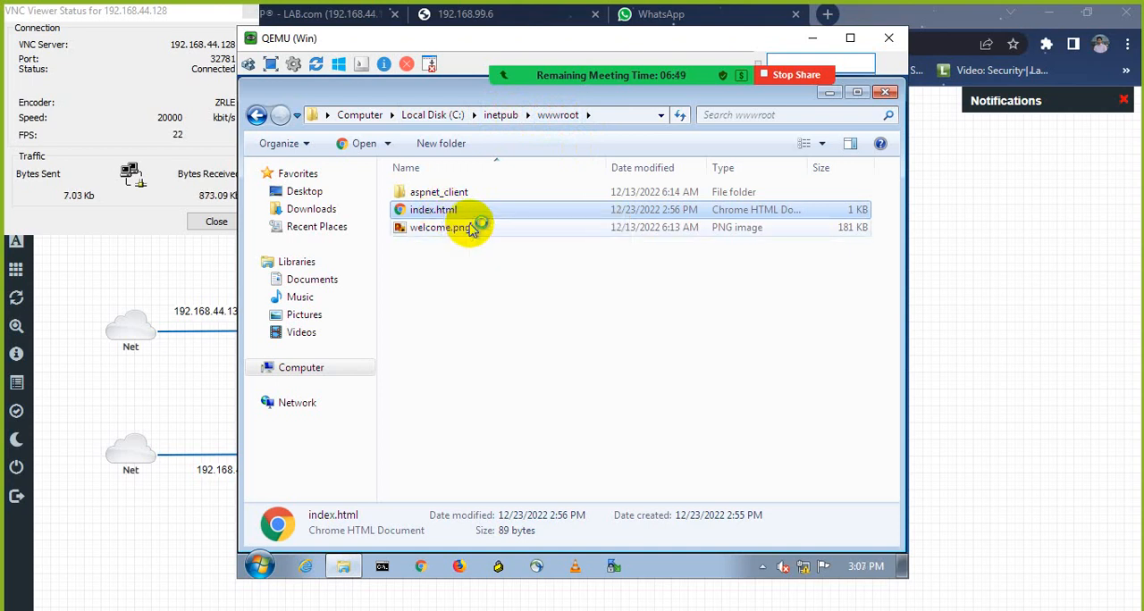